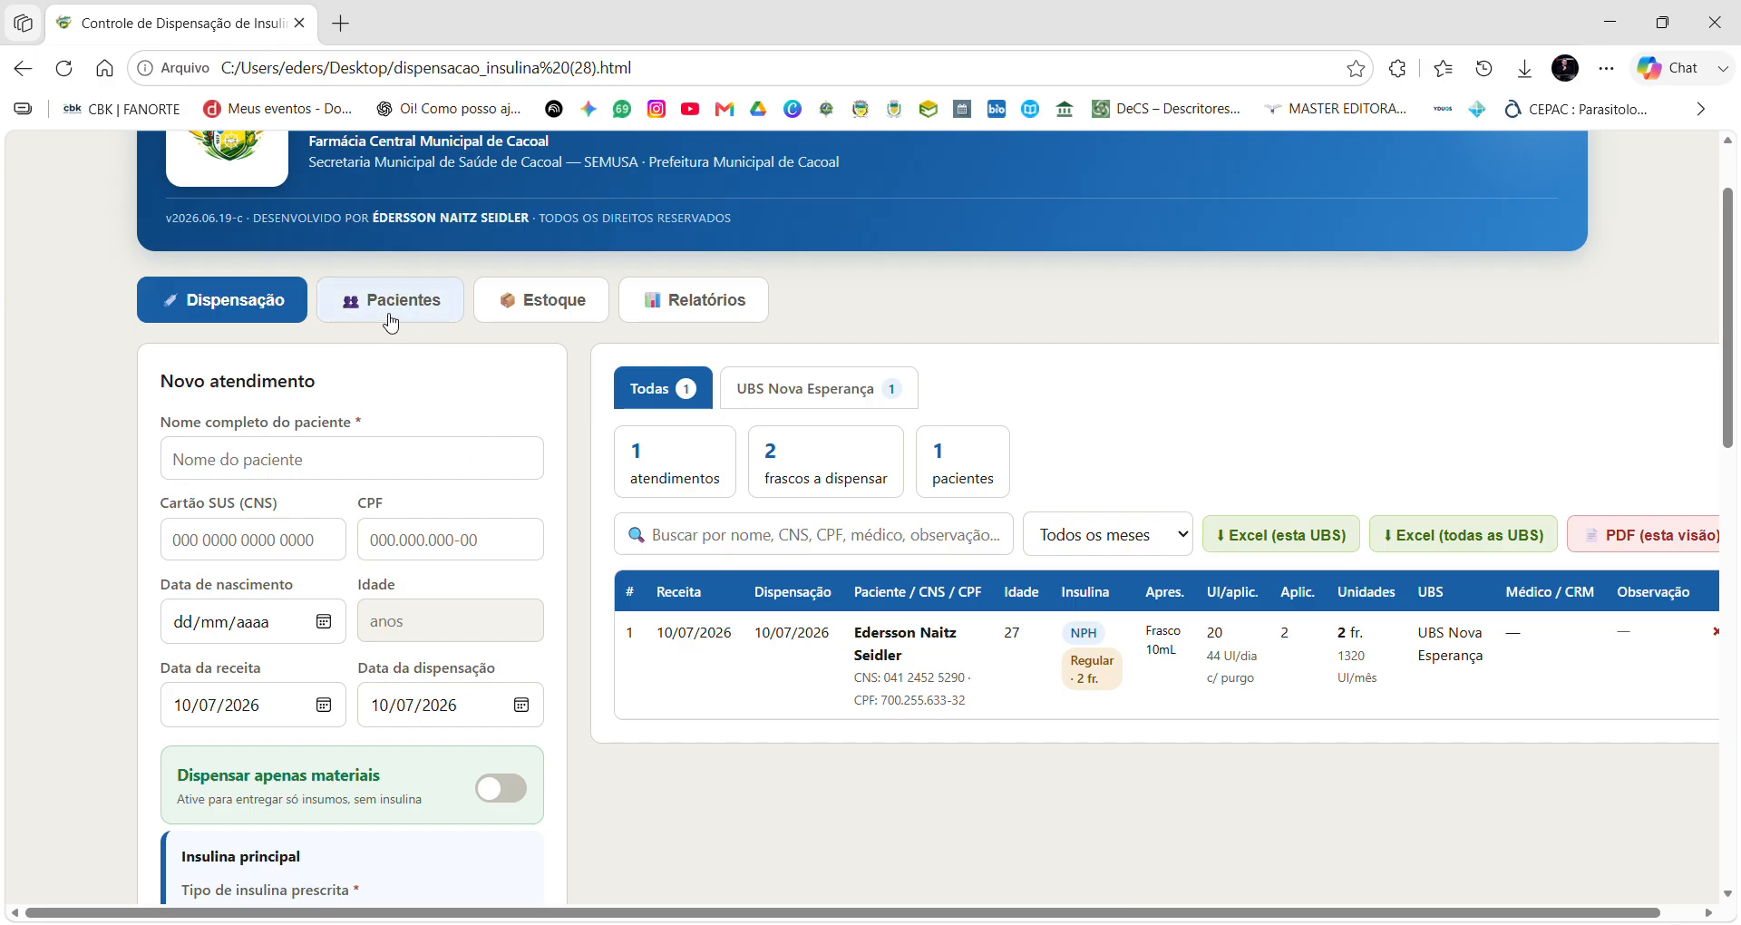
Review the list of registered insulin patients, then return to the dispensing form.
left_click(378, 311)
left_click(216, 315)
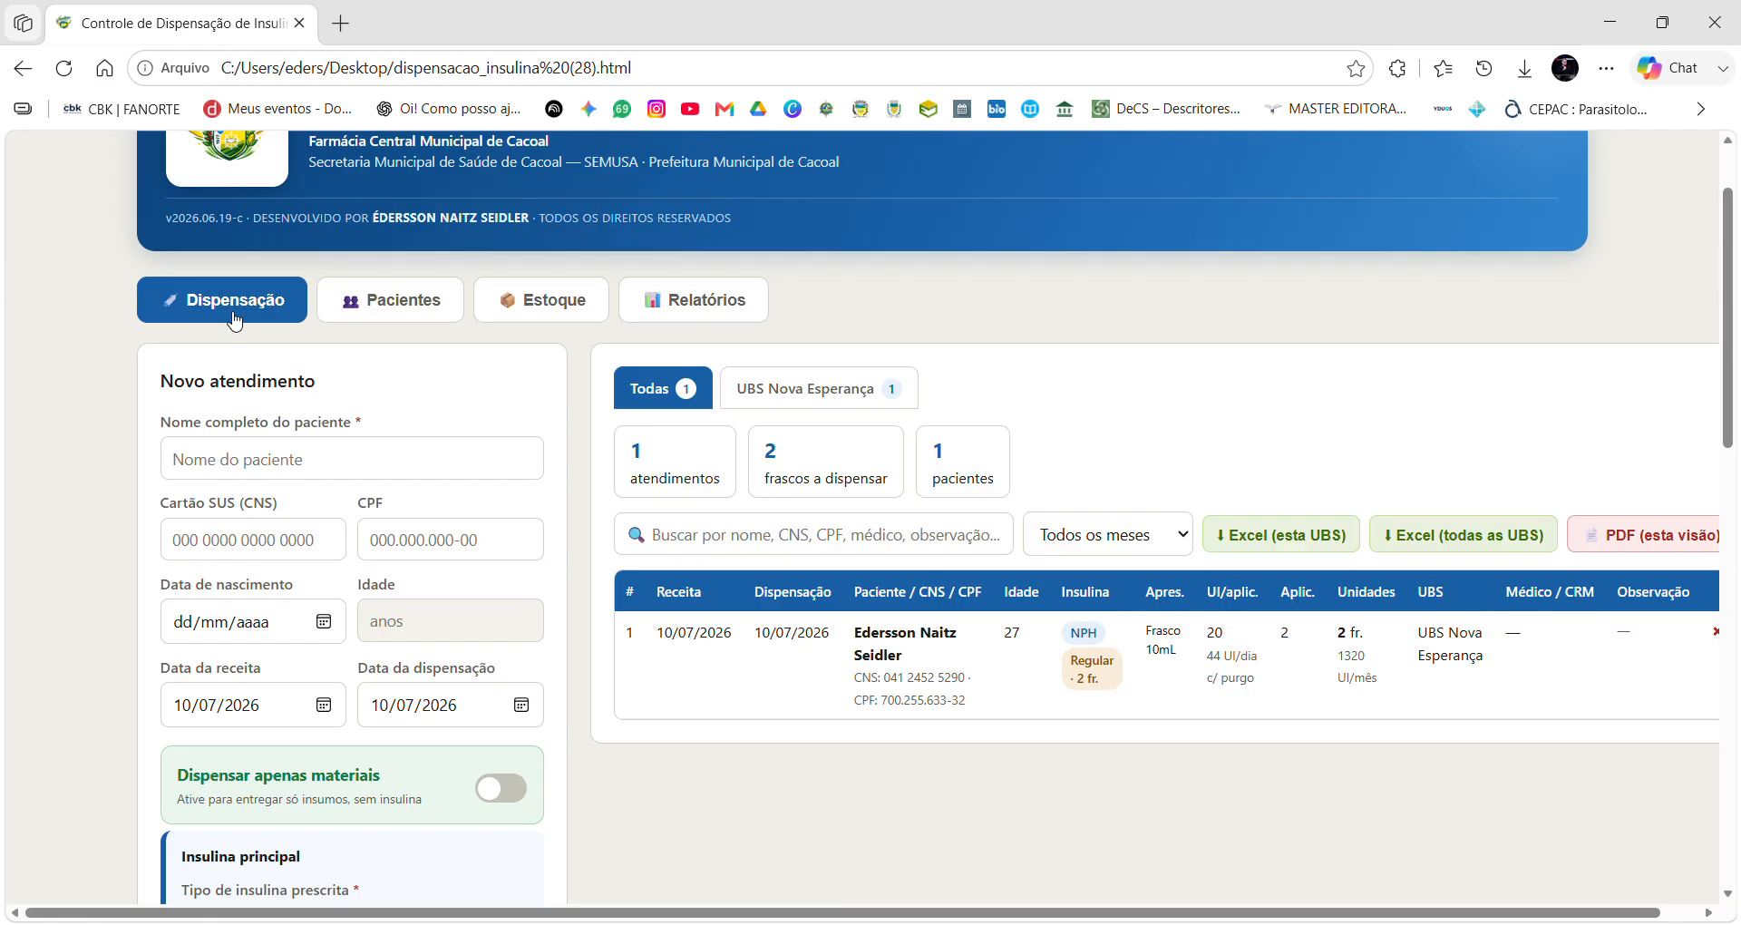
left_click(387, 308)
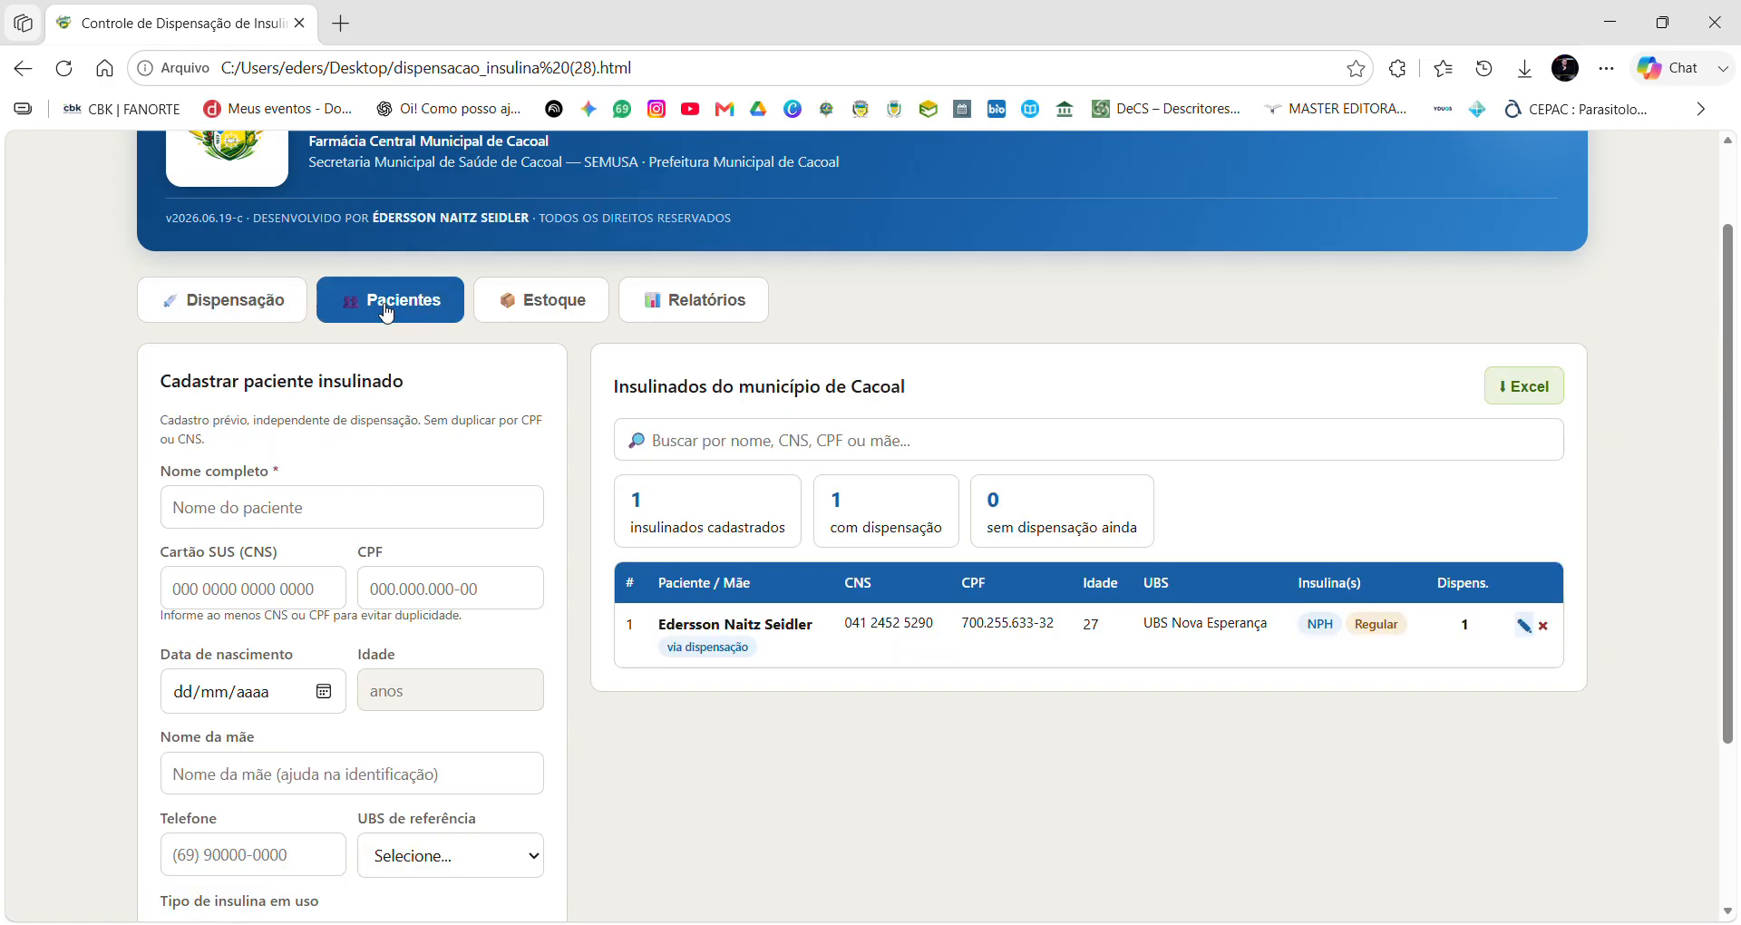
scroll(268, 832, "down", 3)
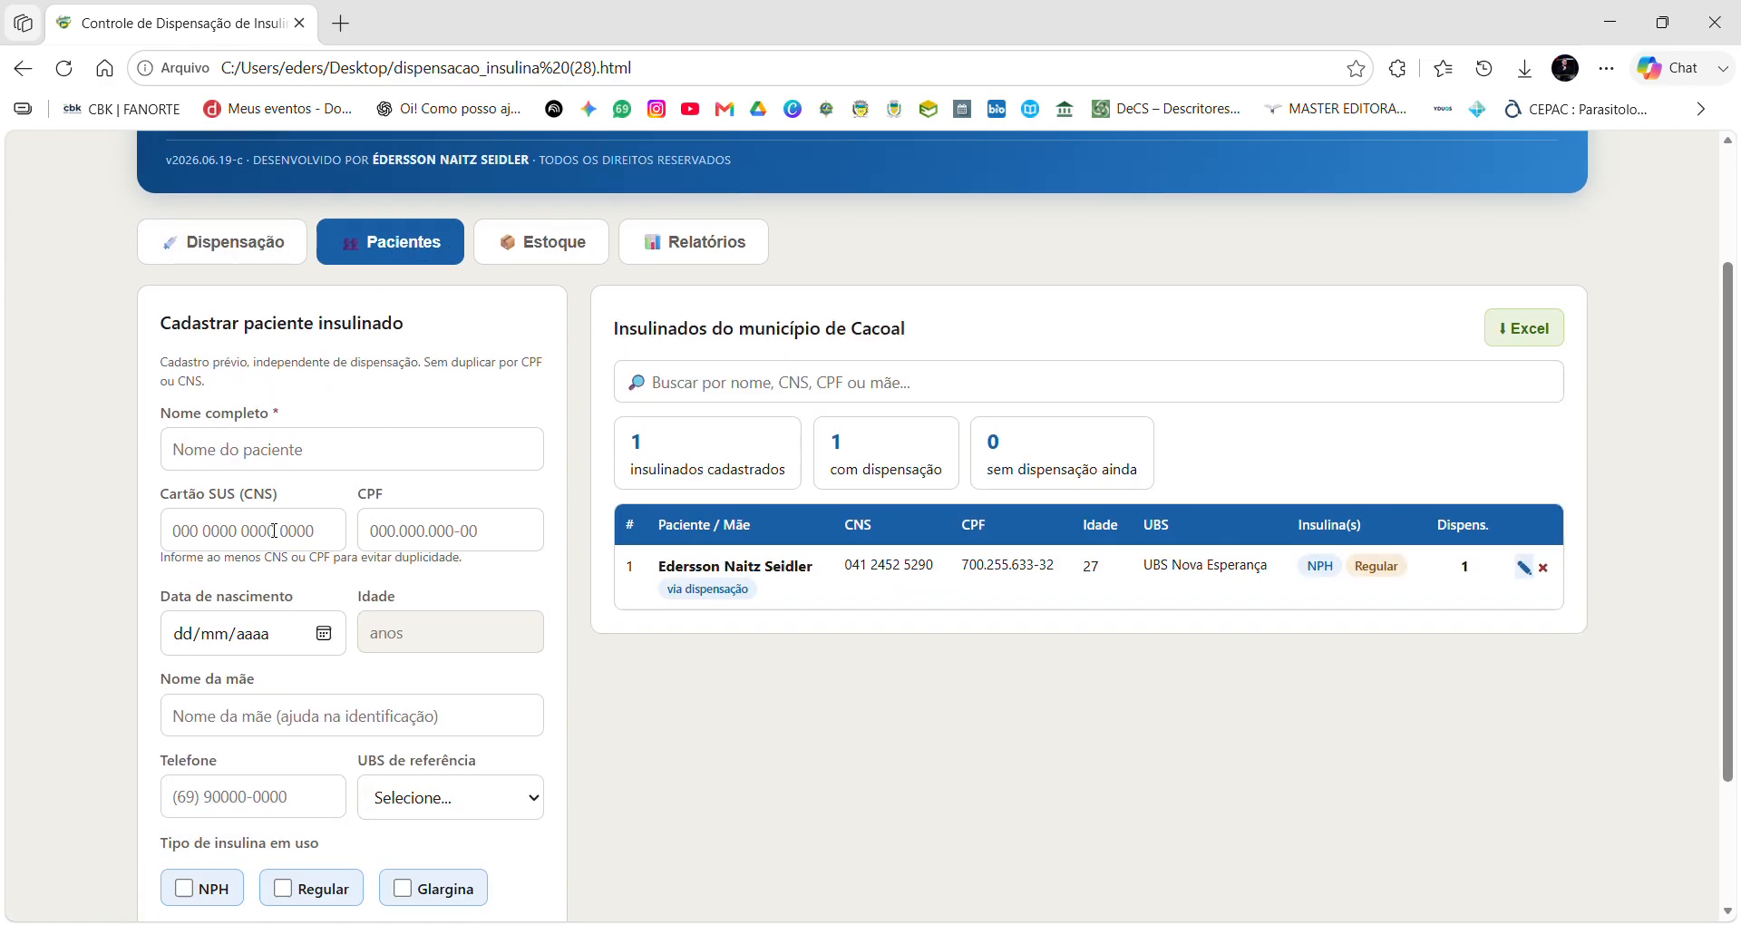
scroll(316, 326, "up", 3)
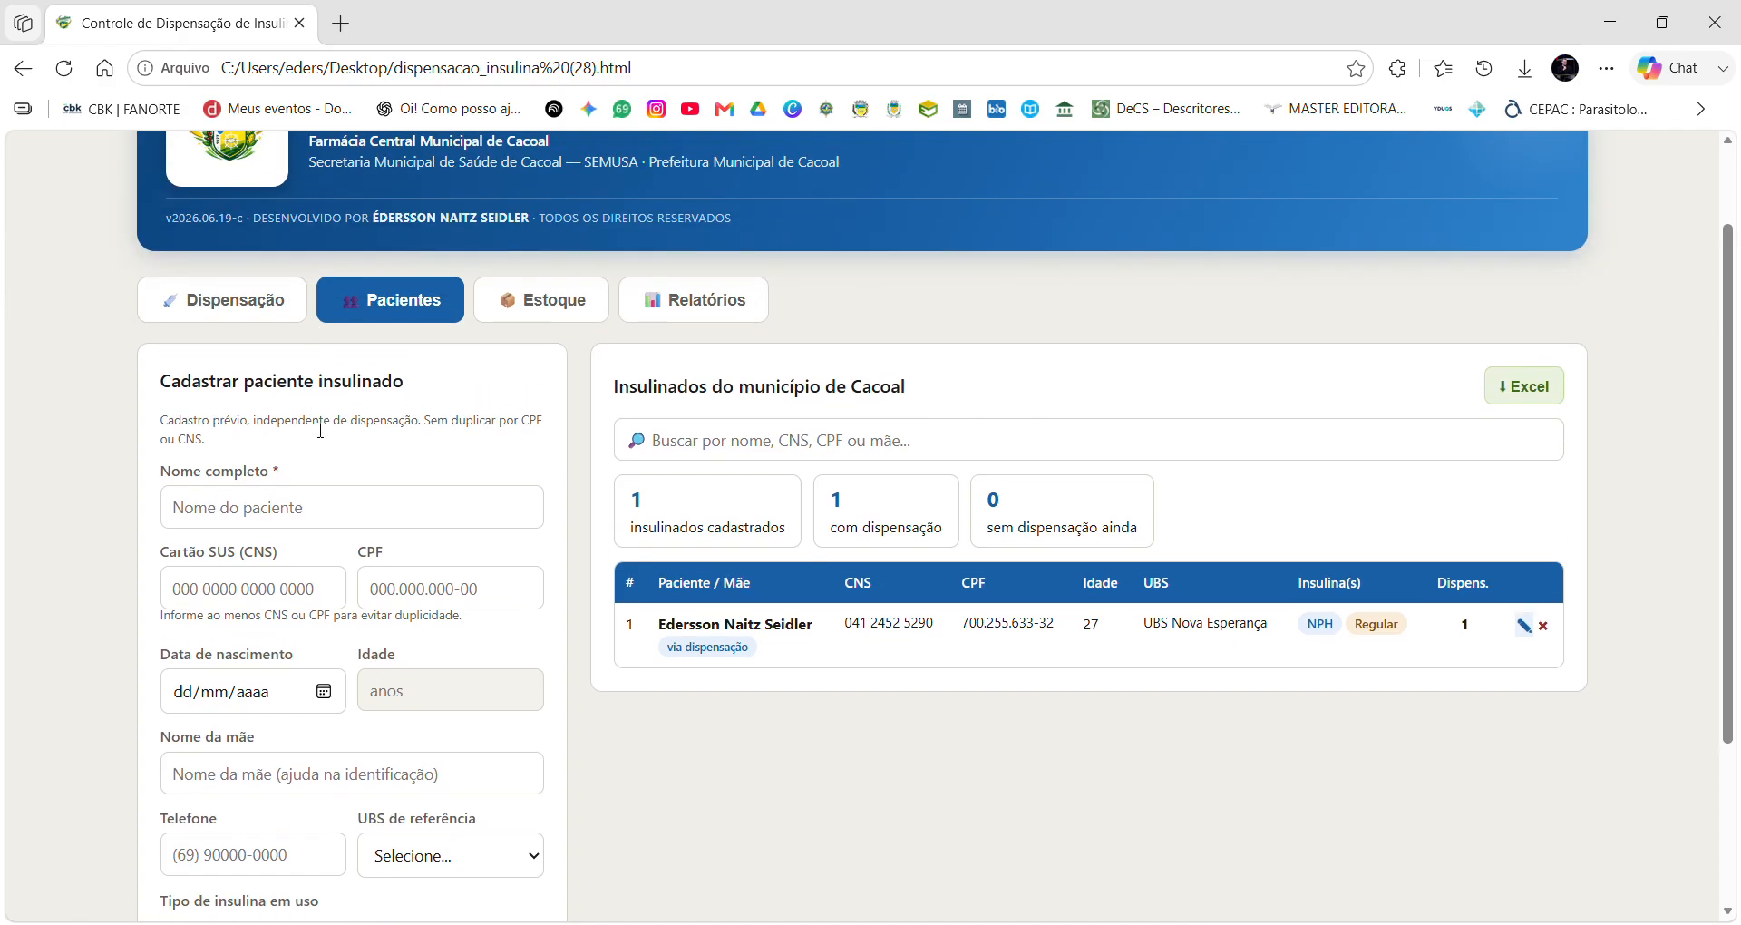
scroll(313, 435, "down", 3)
scroll(390, 776, "up", 3)
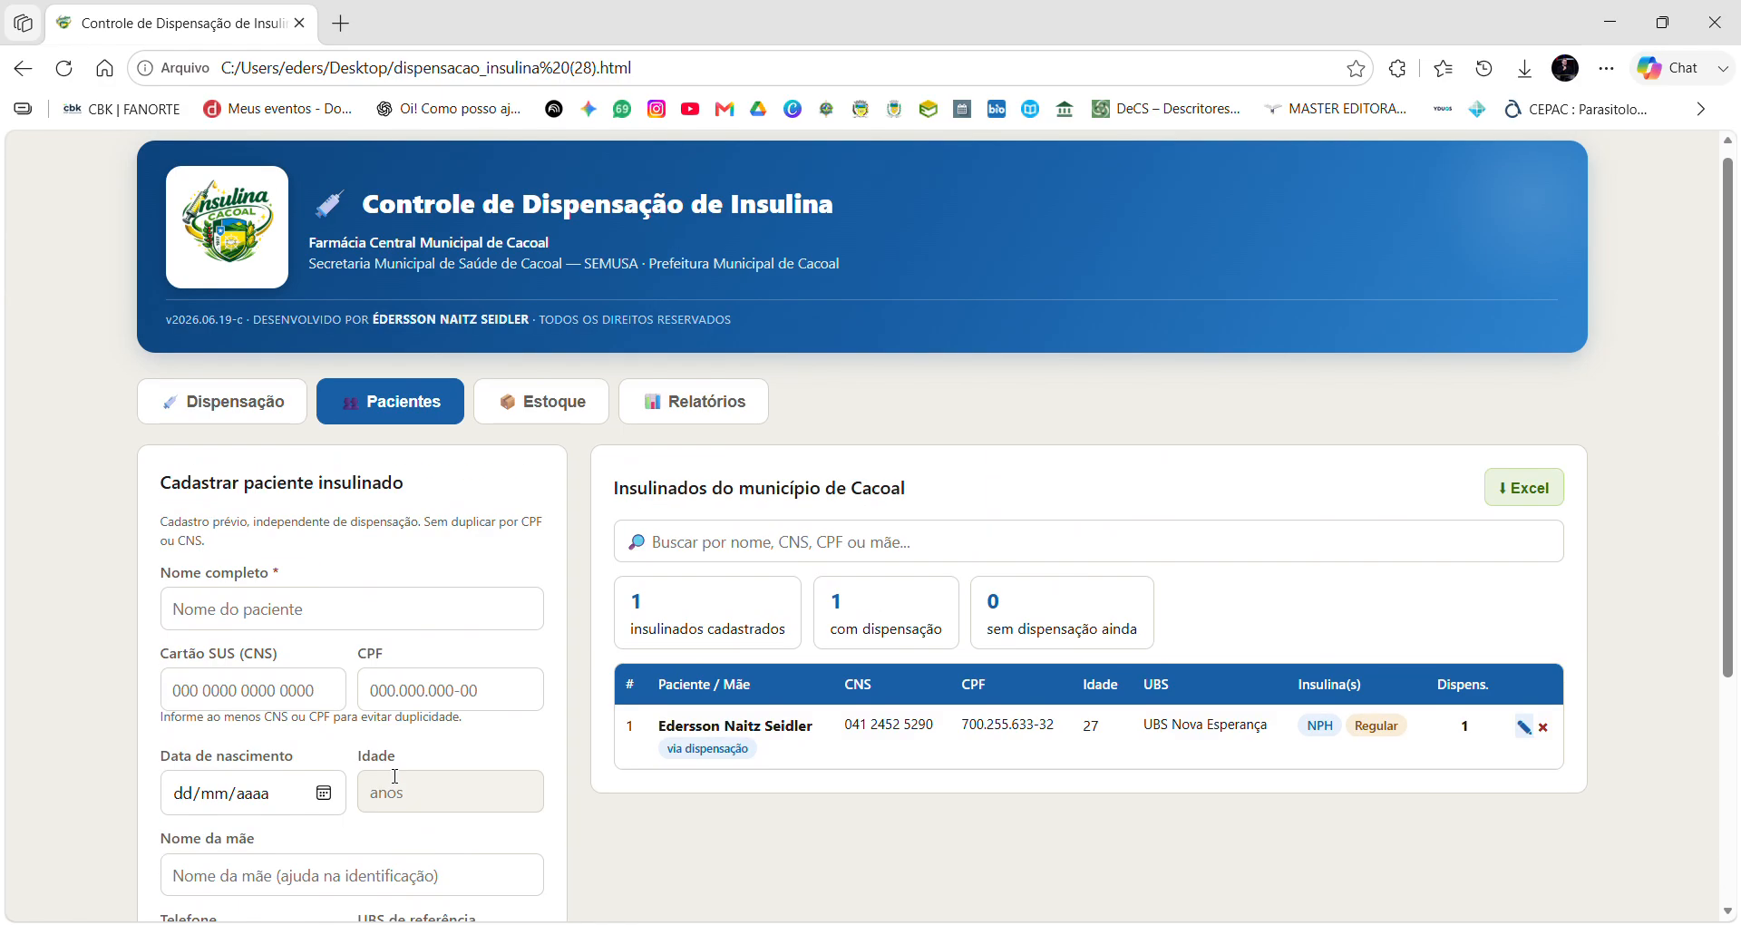
scroll(267, 345, "down", 3)
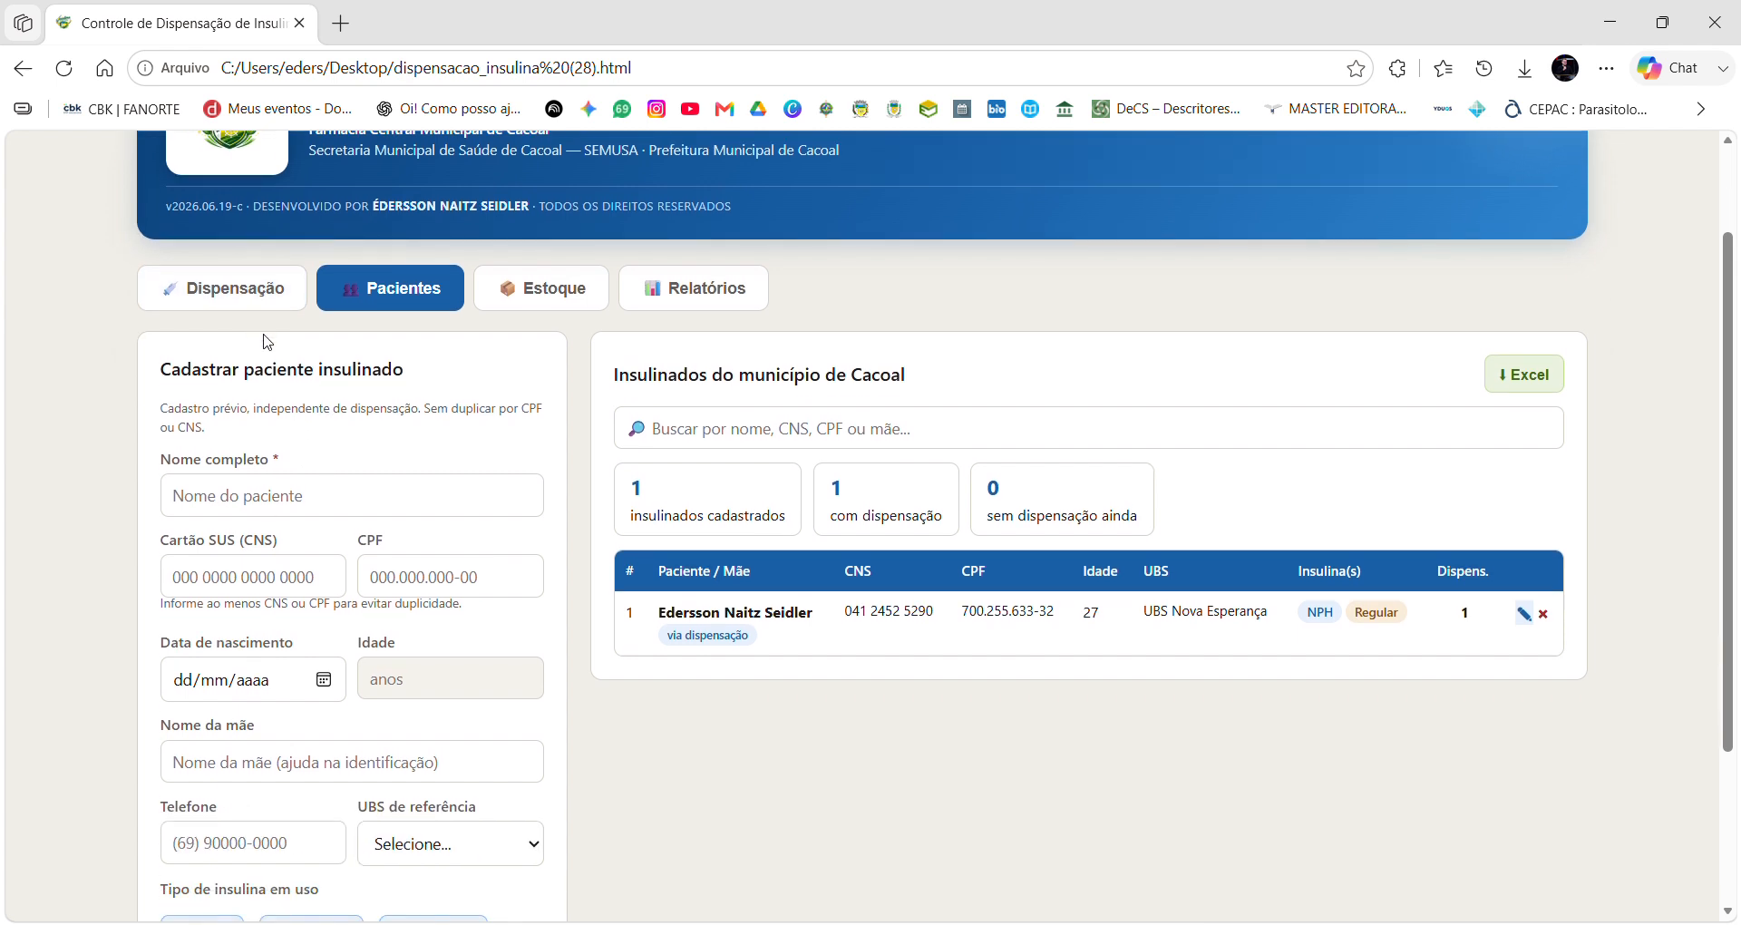
scroll(355, 742, "up", 3)
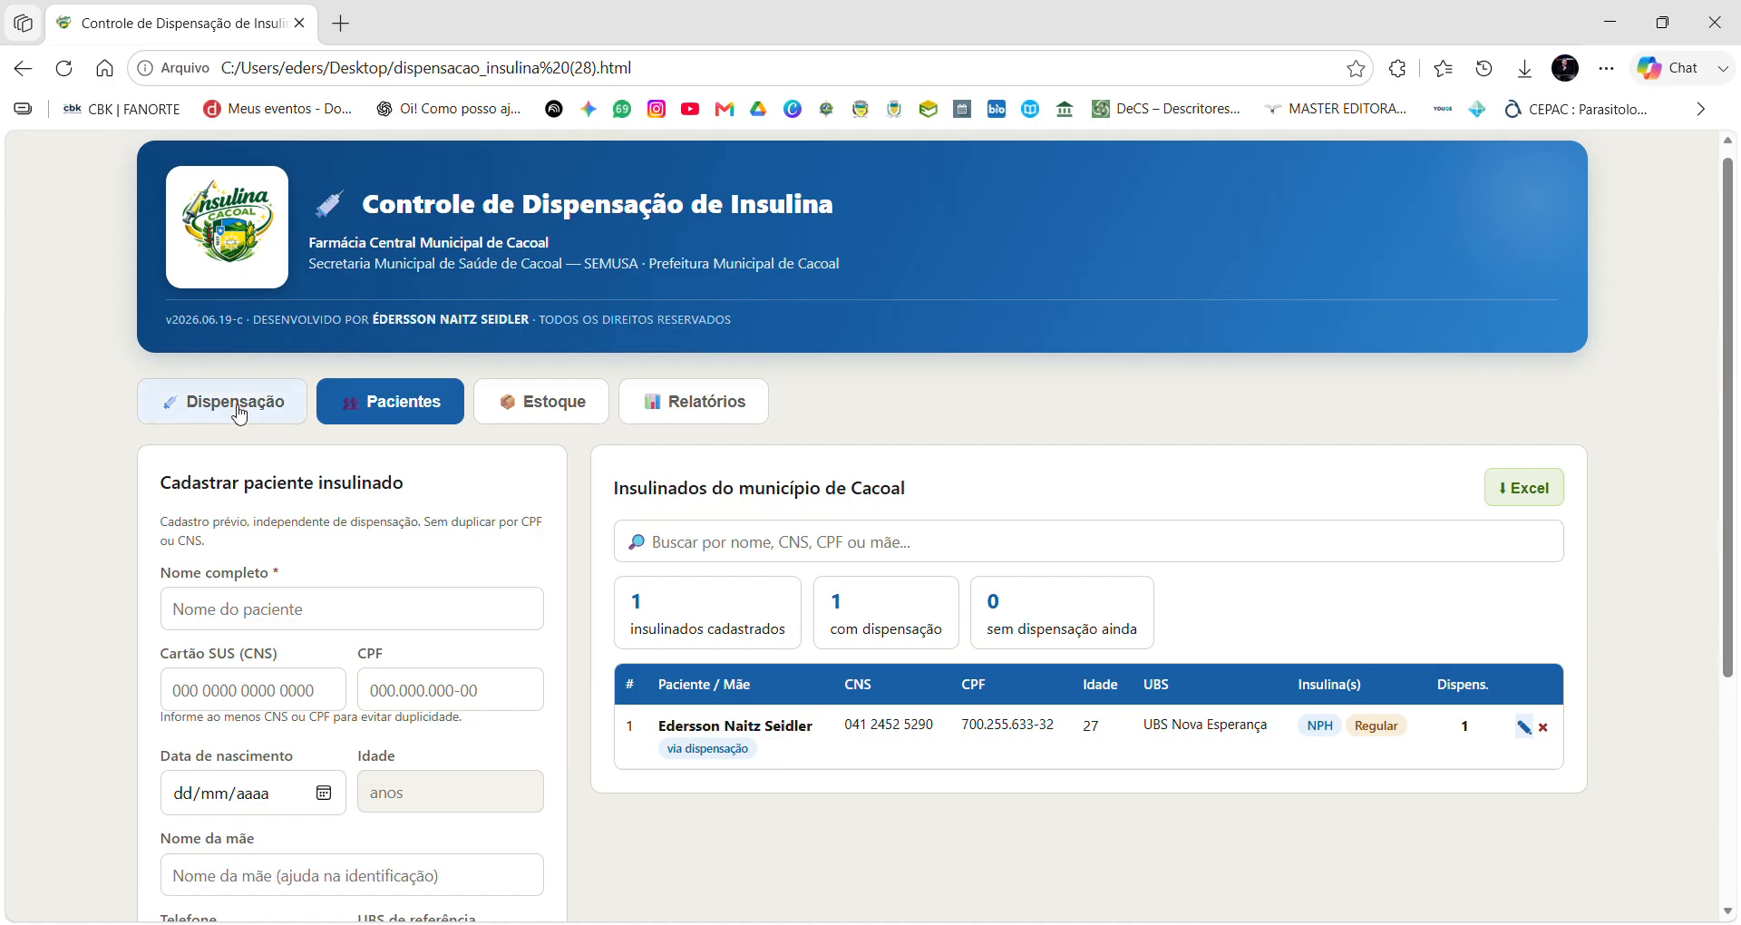
left_click(239, 415)
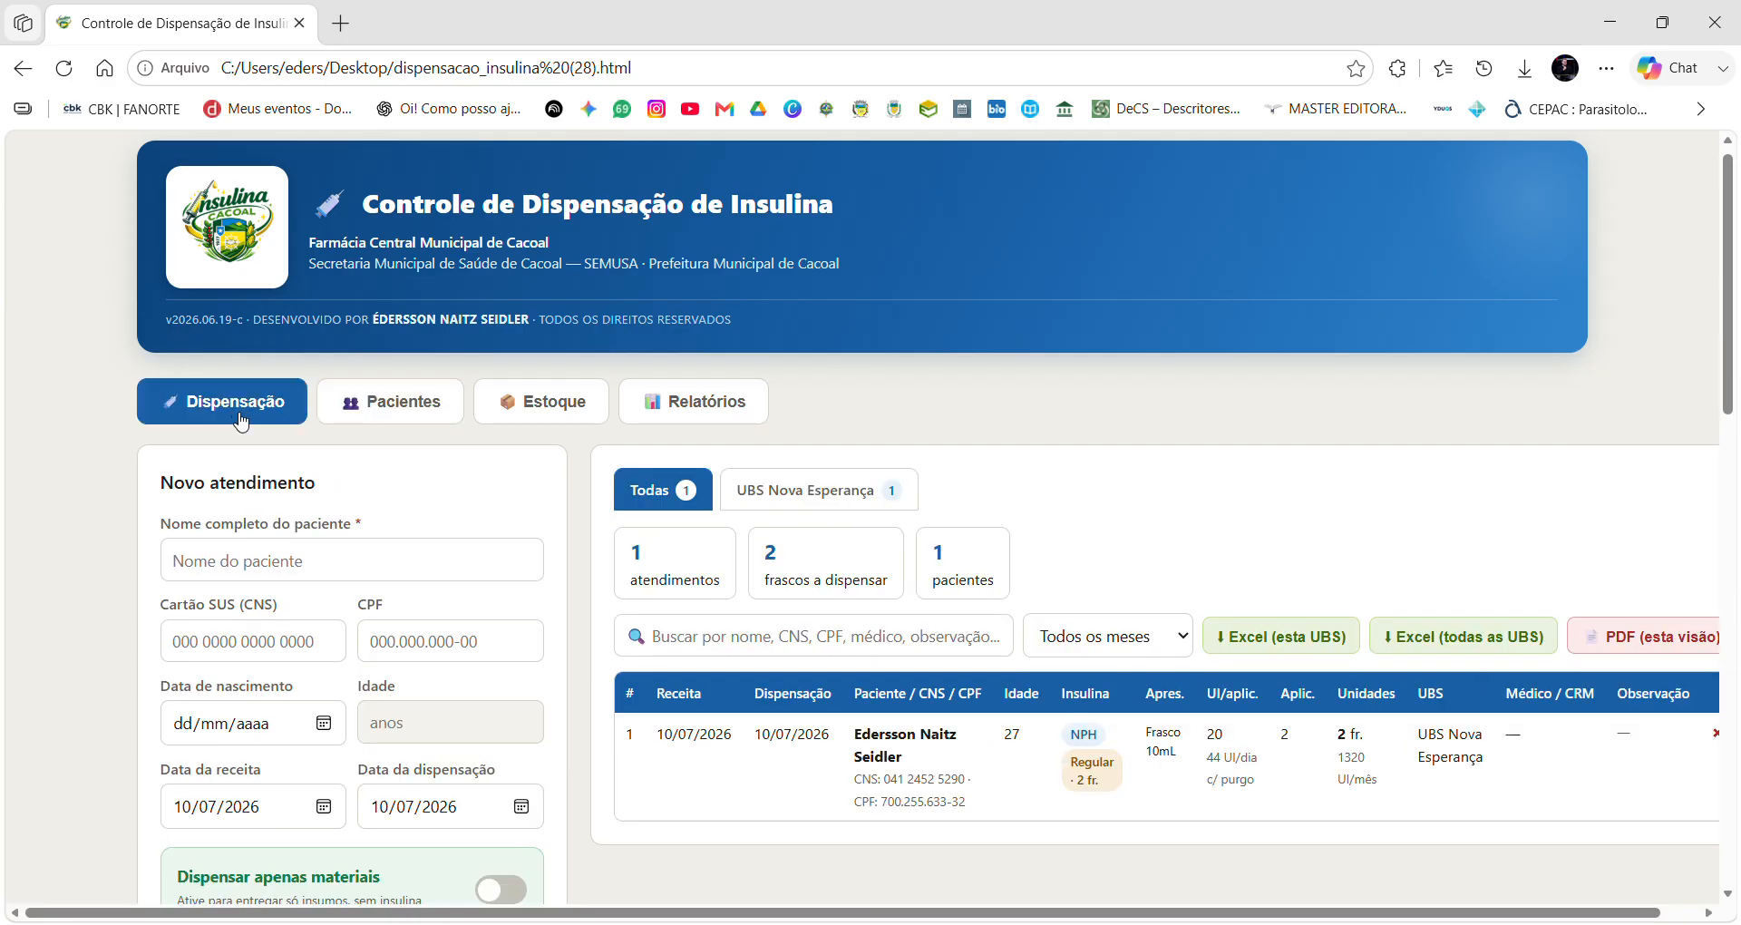
Enter the patient's full name, all-zero Cartão SUS and CPF, and birth date 30/08/1990.
scroll(237, 417, "down", 1)
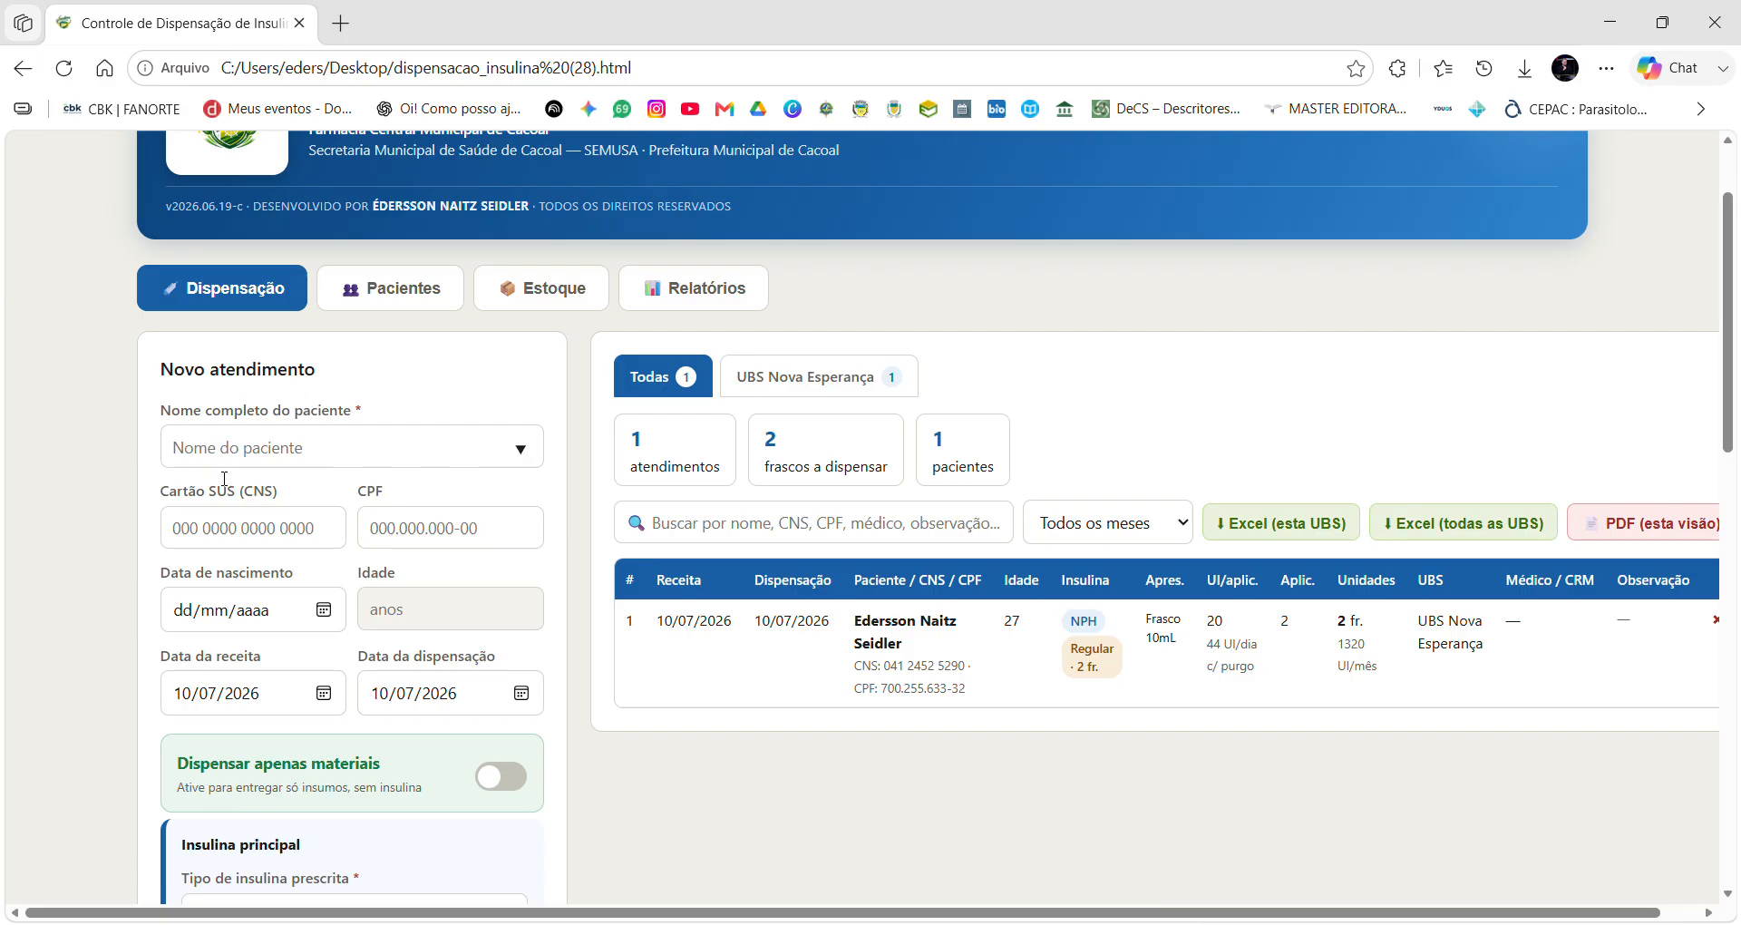
left_click(228, 463)
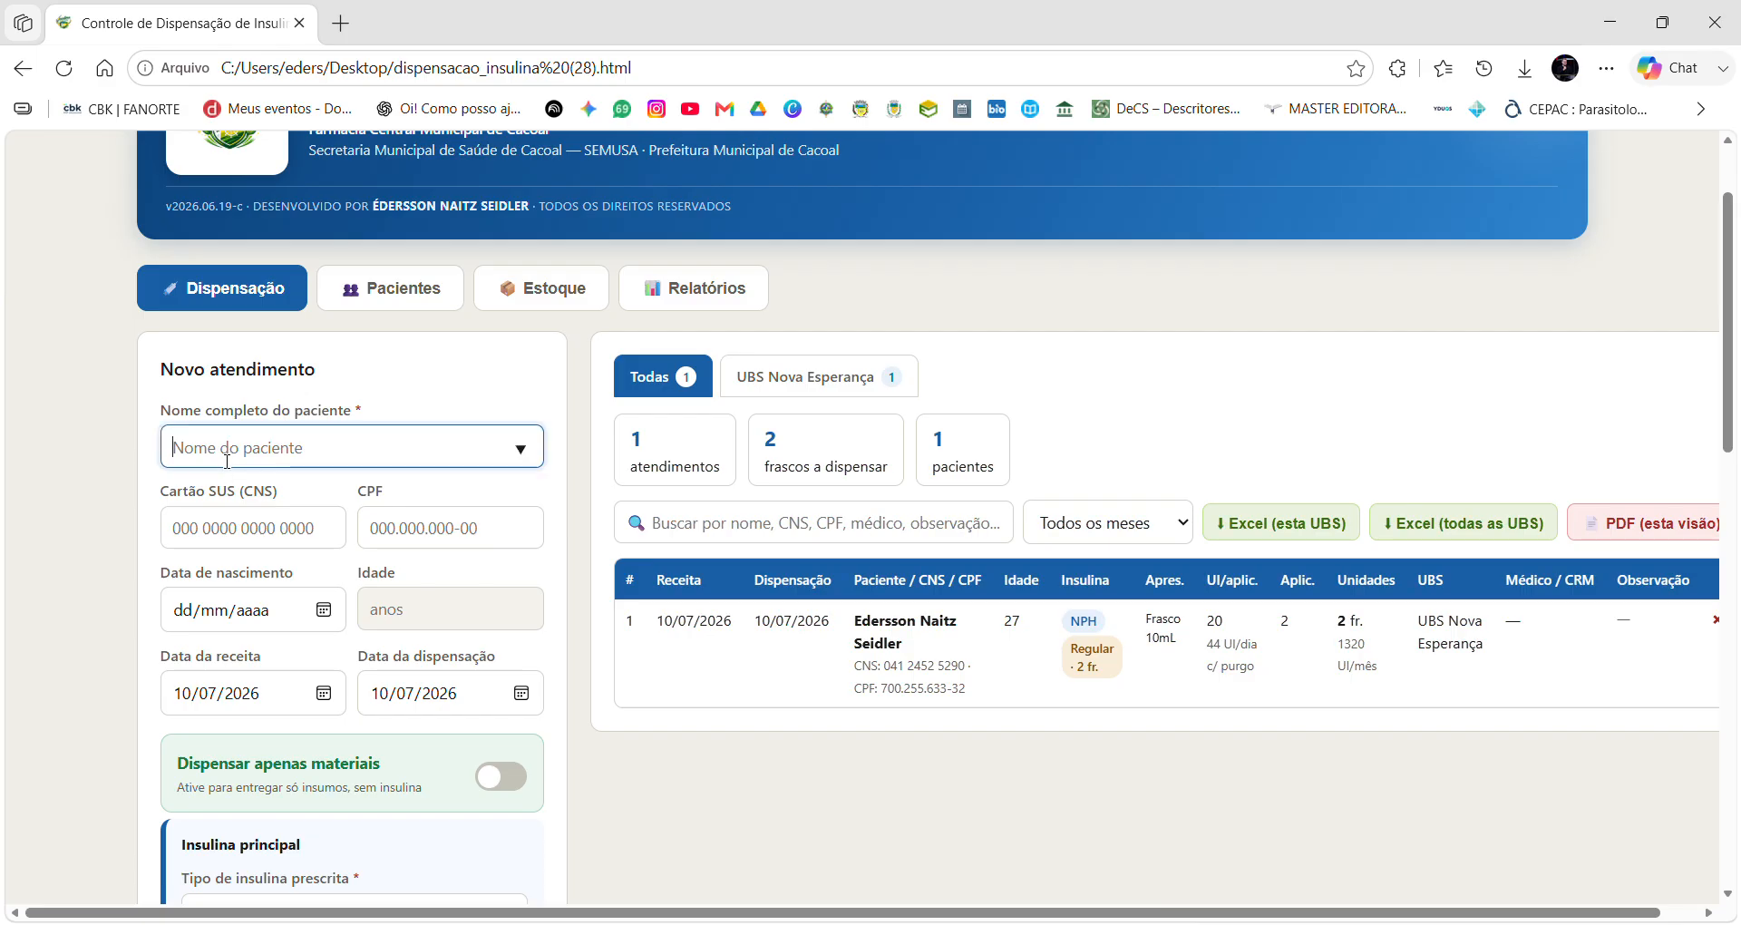
type("MARIA ANTONIA,,,,")
left_click(257, 553)
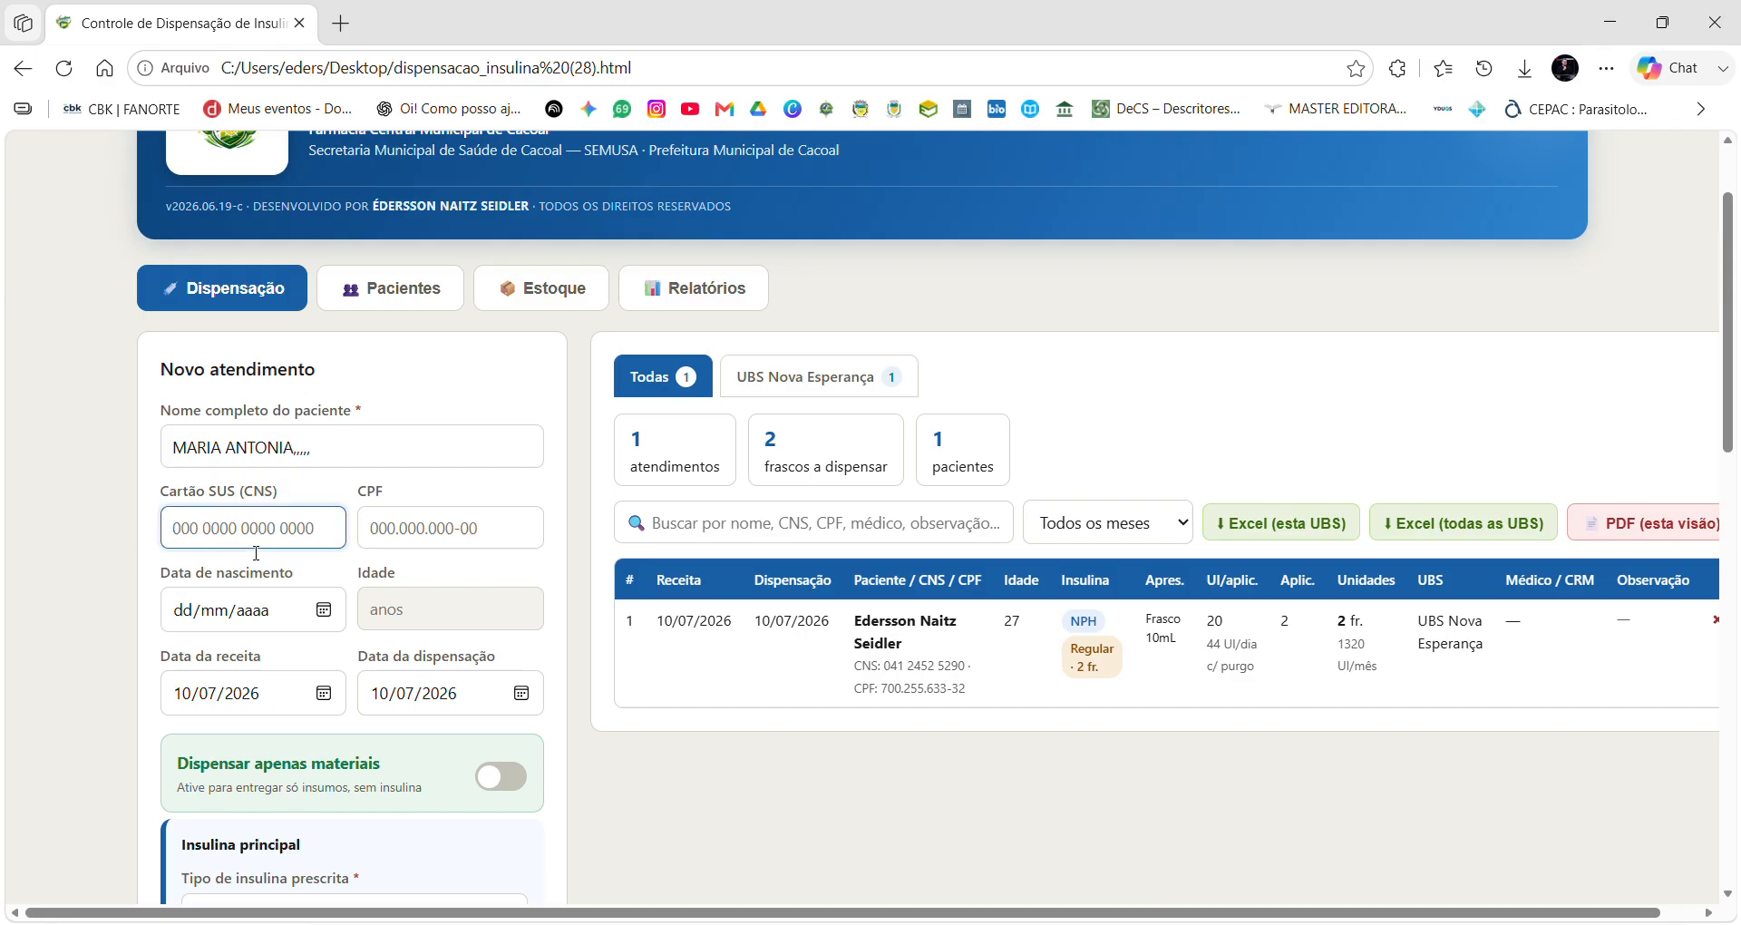
type("000000000000000")
left_click(388, 548)
type("00000000000-00")
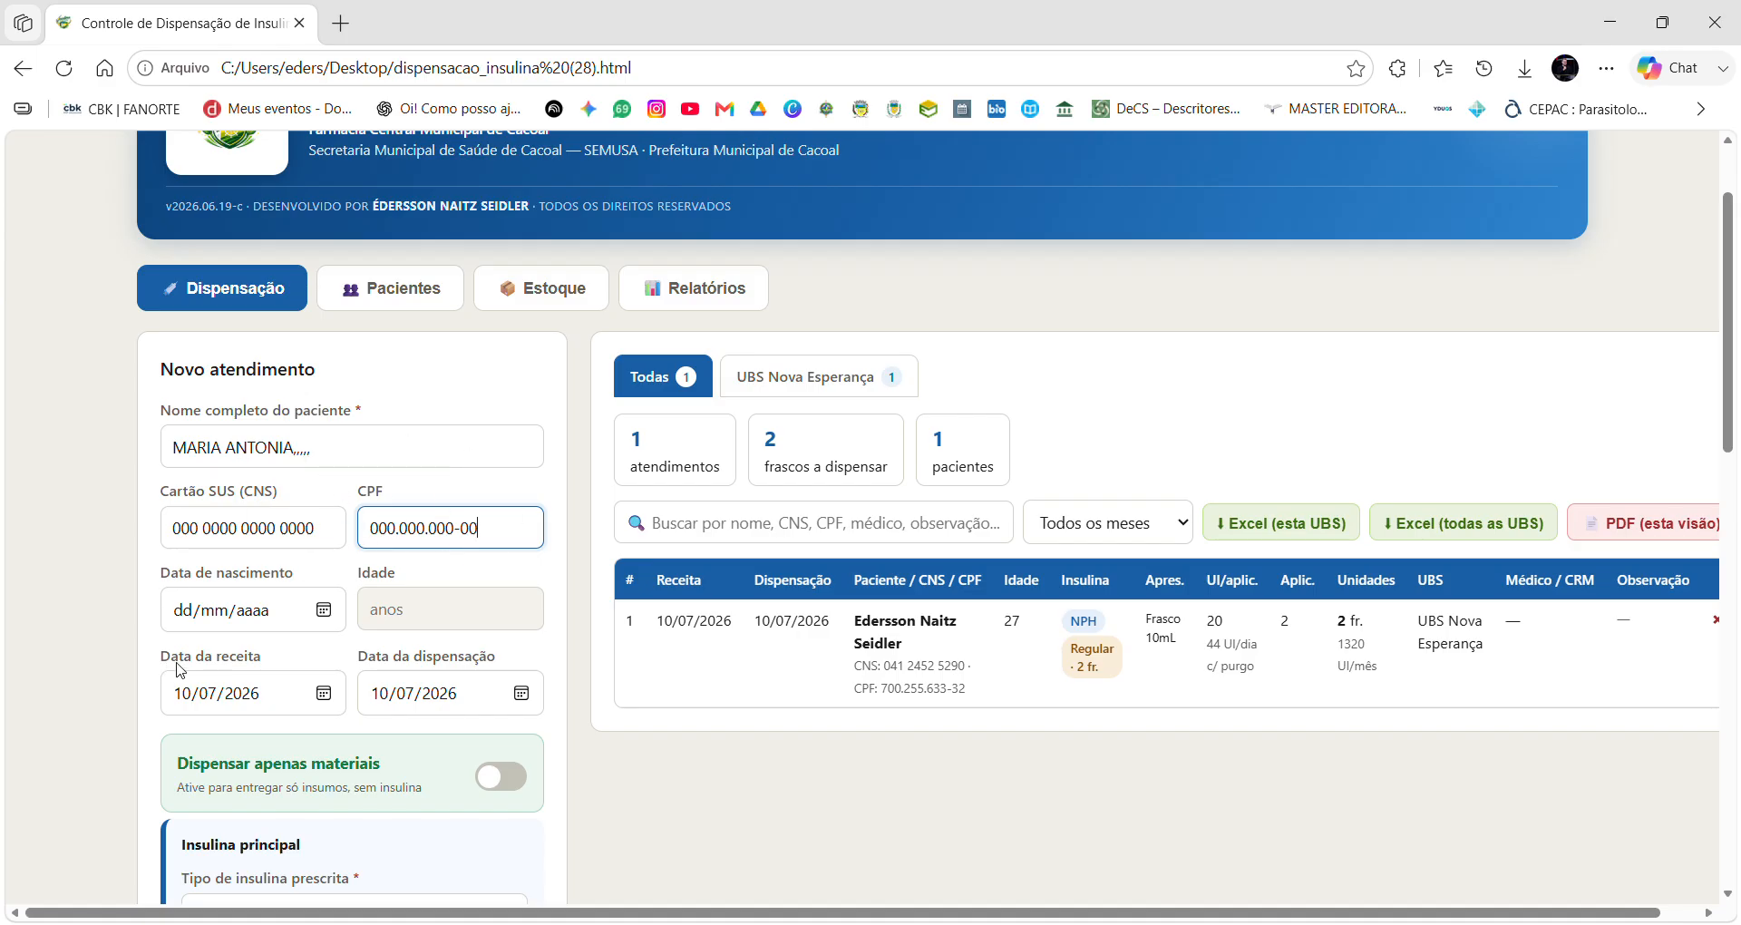
left_click(176, 613)
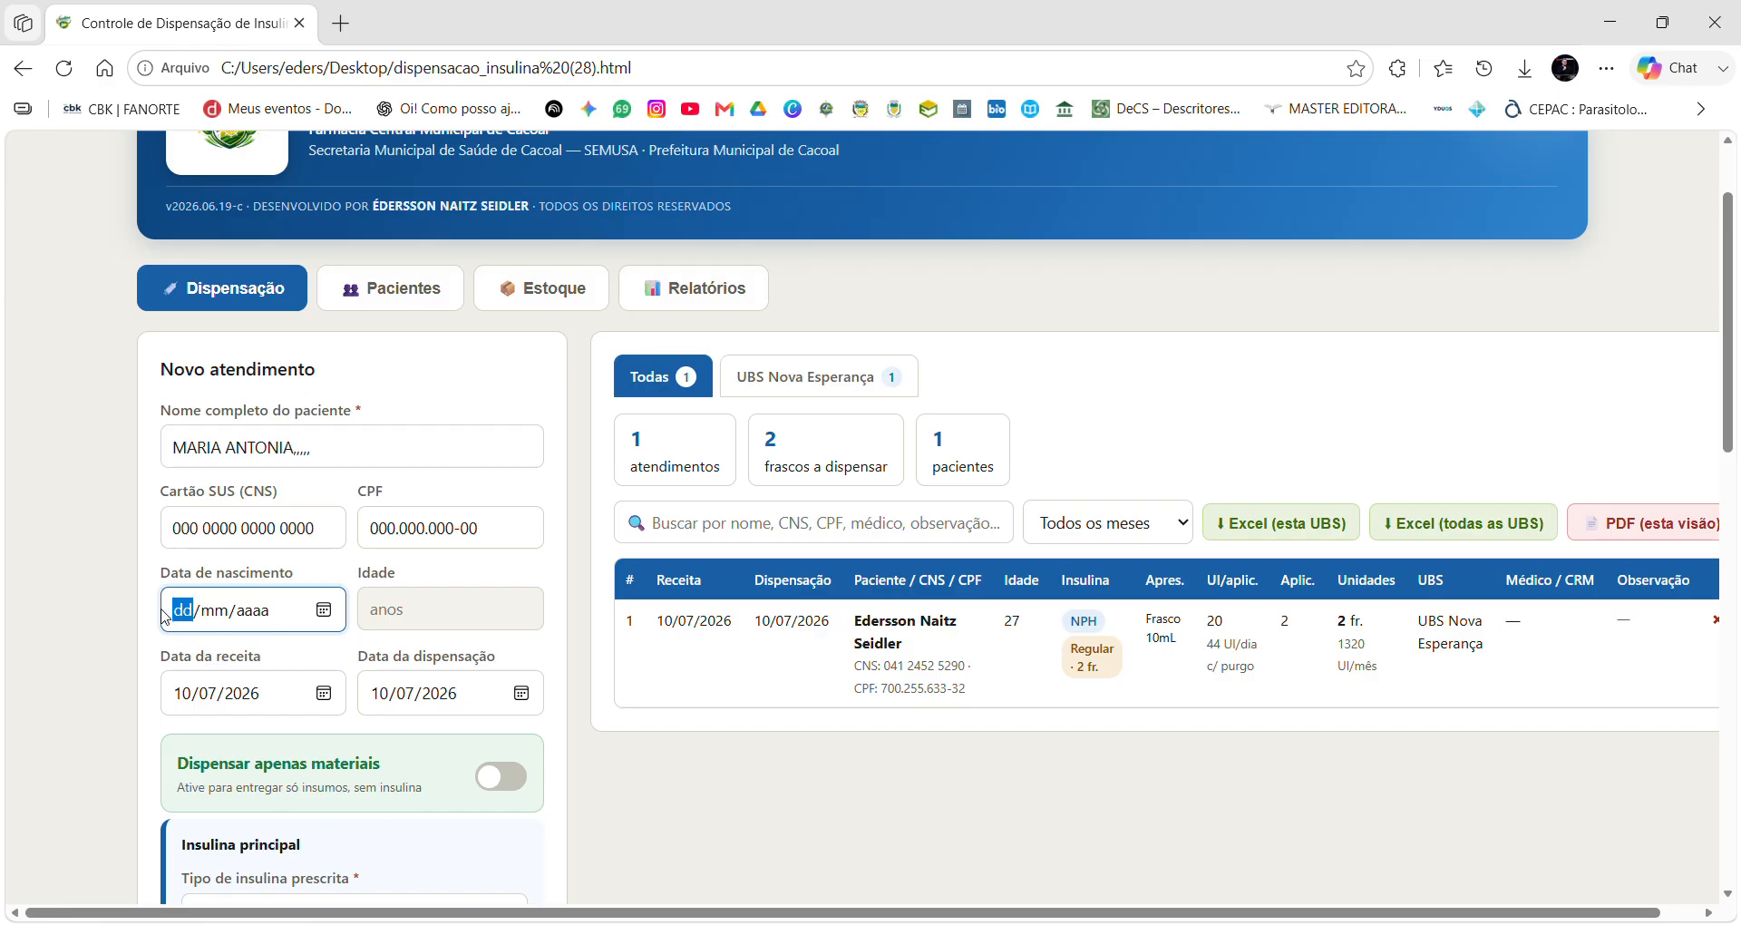
type("30/08/1990")
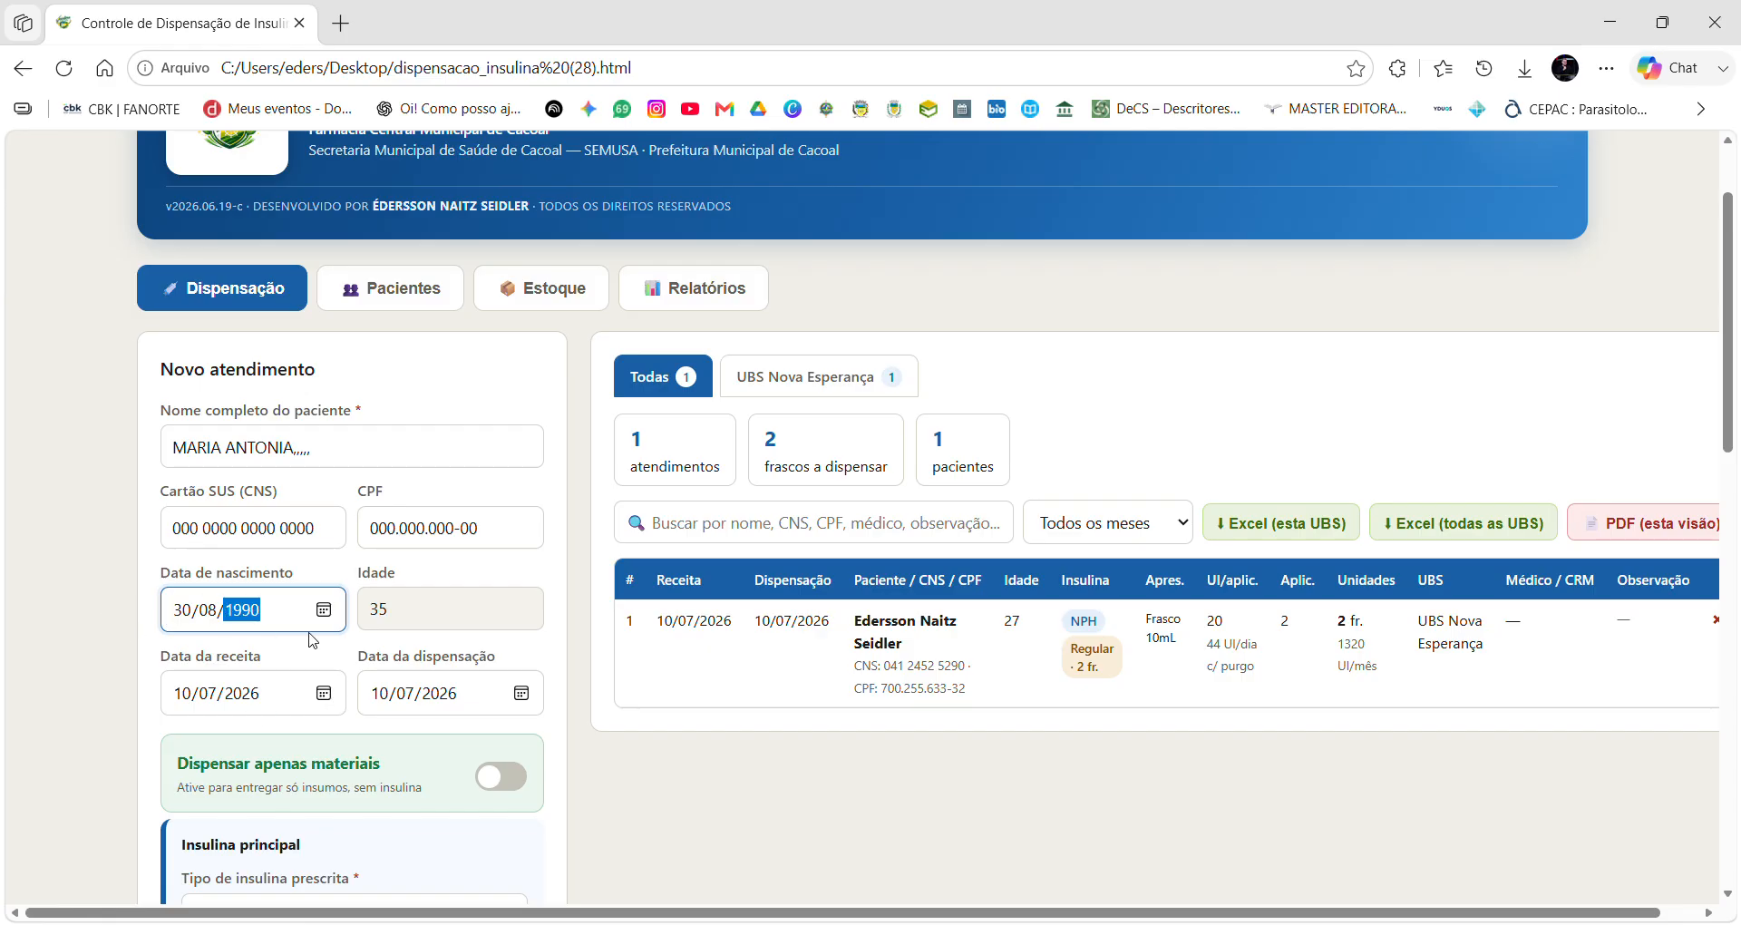
scroll(411, 635, "down", 3)
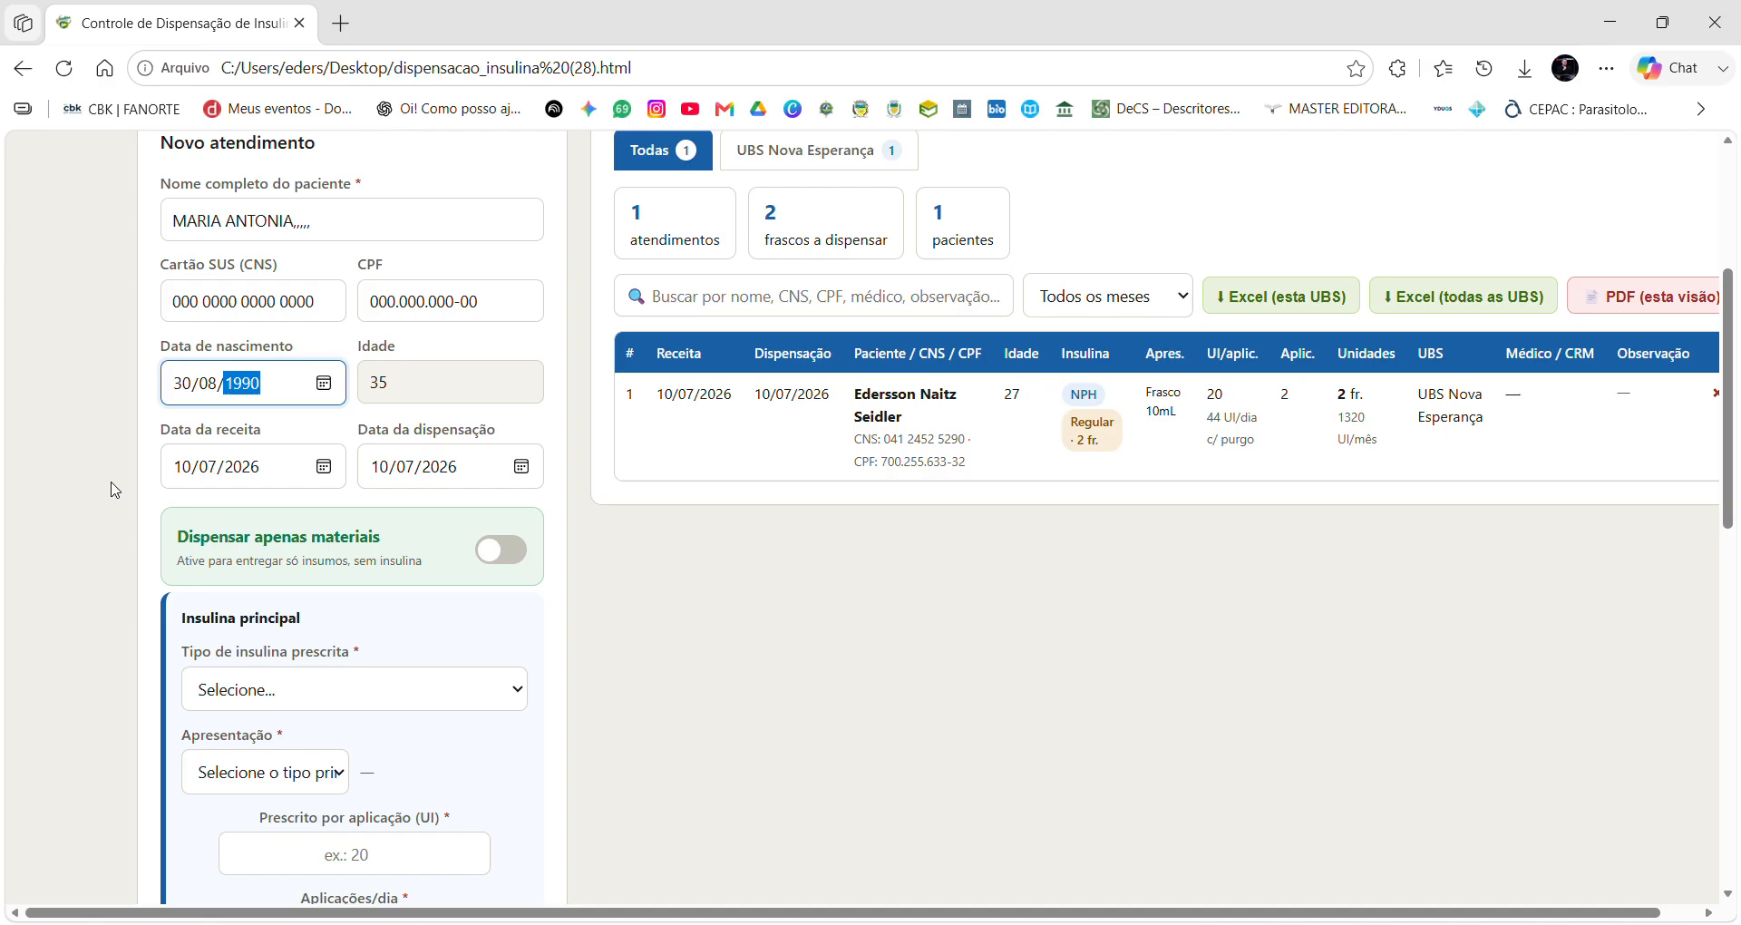
Set Data da receita to 20/06/2026, replacing the earlier test date 30/12/2025.
left_click(203, 467)
left_click(187, 465)
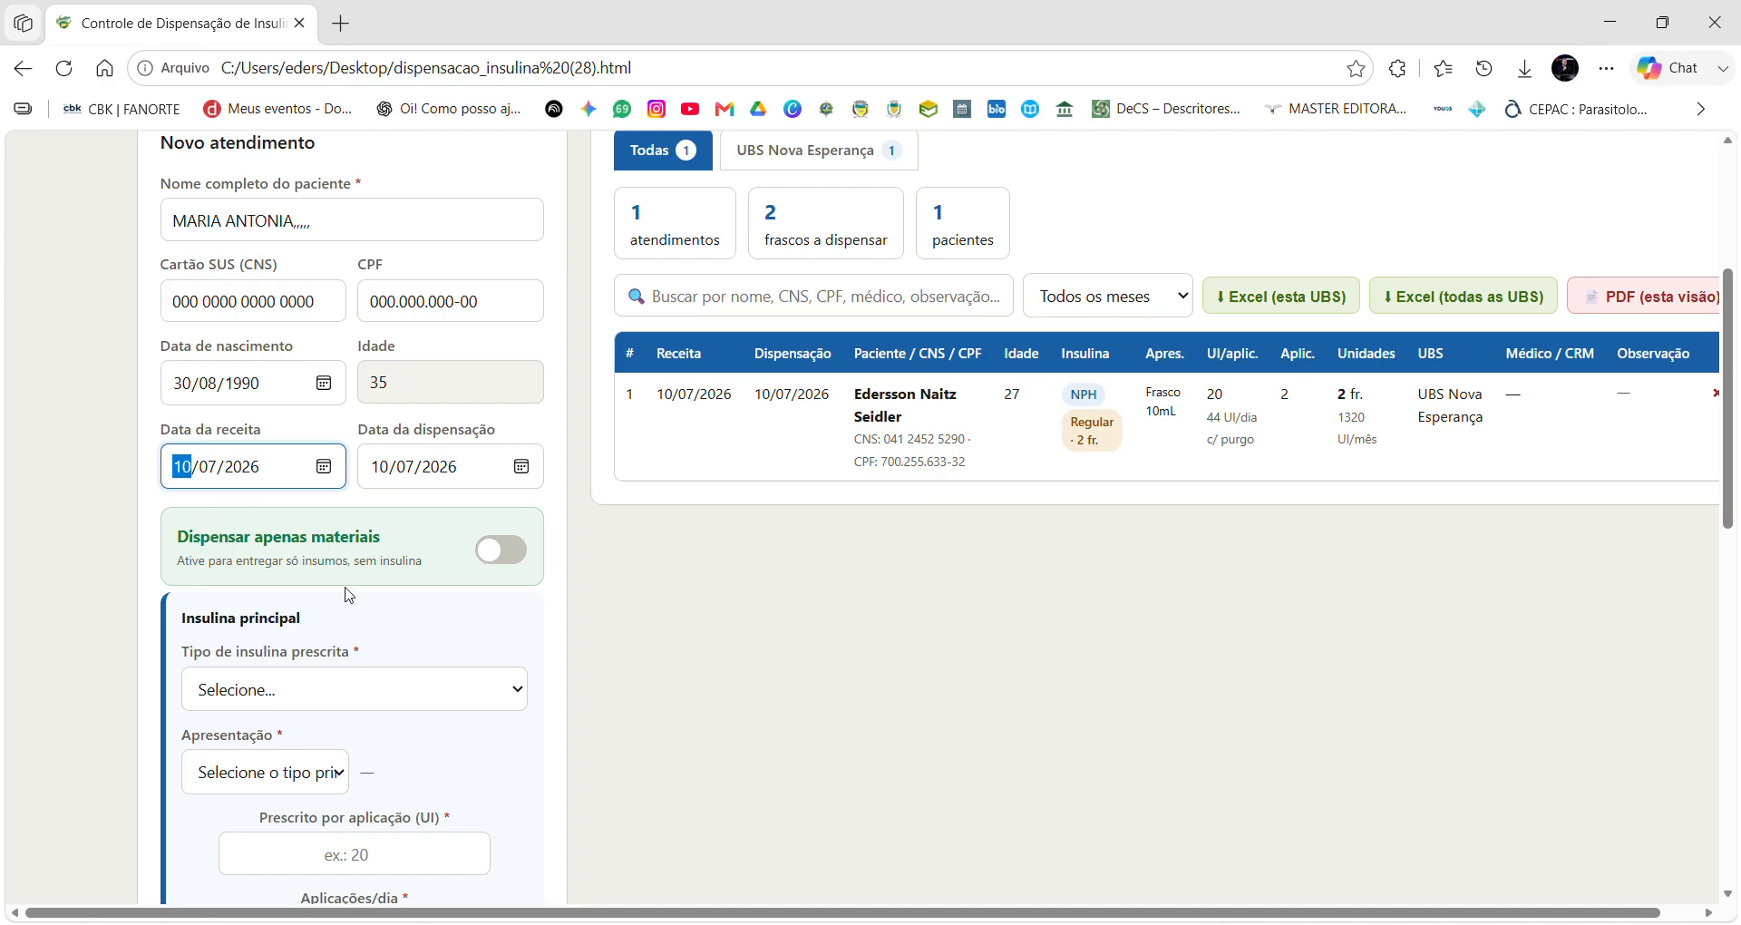
type("30/")
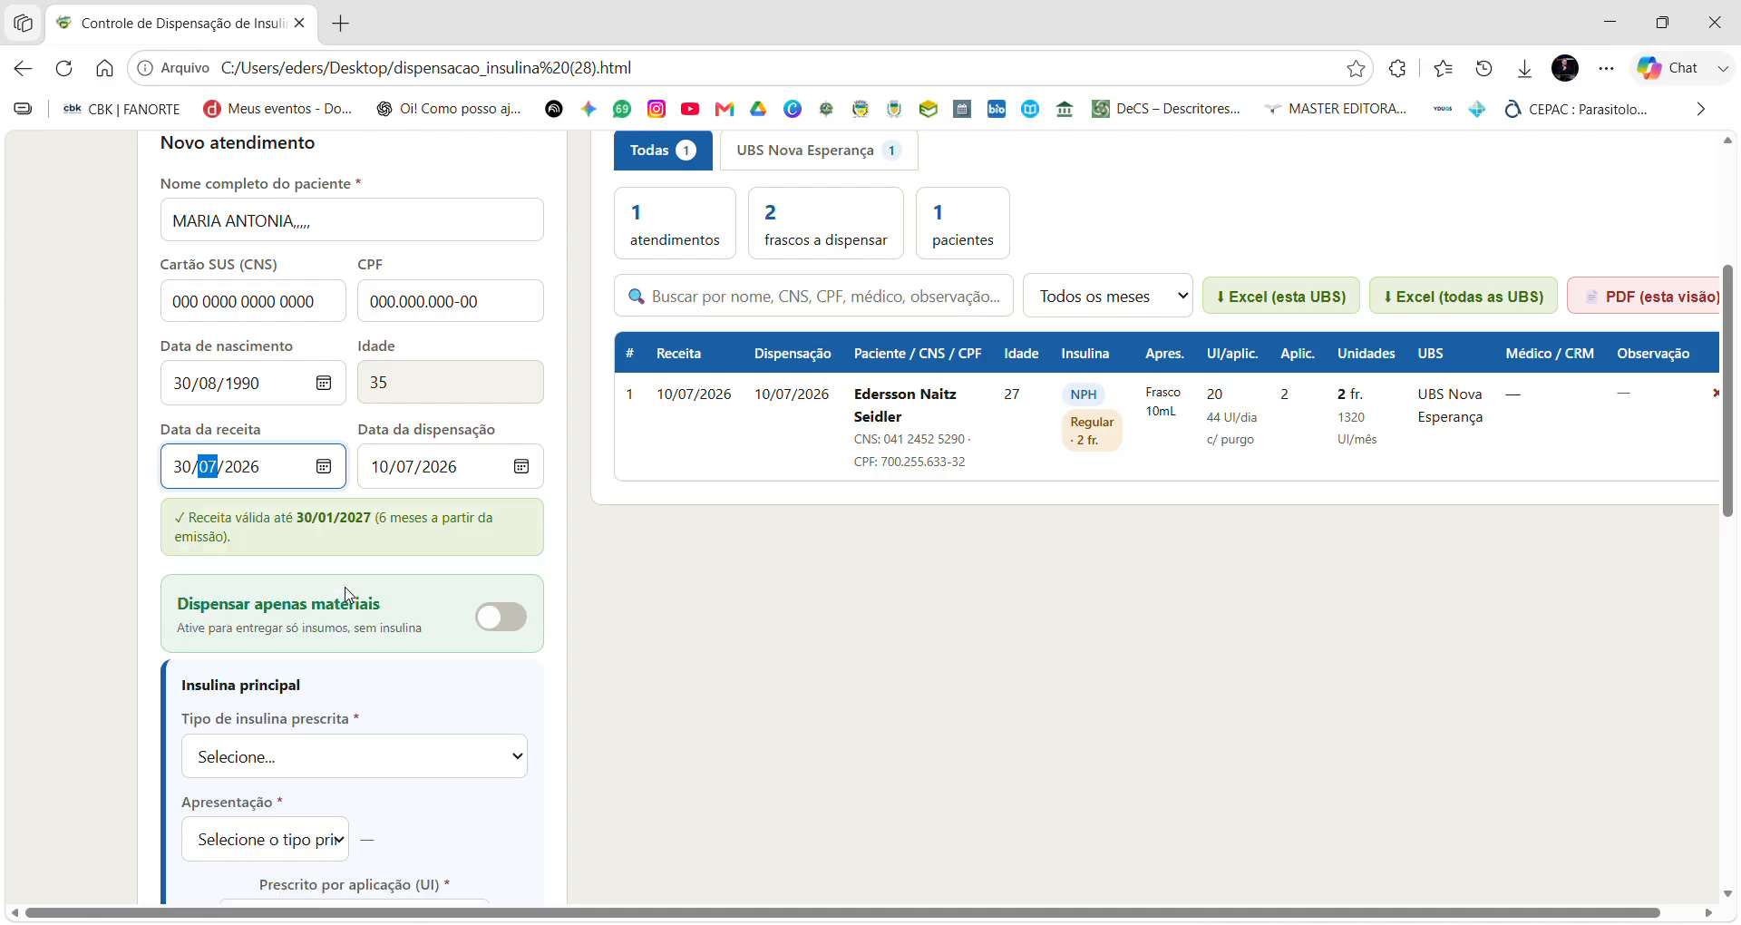
type("12/2025")
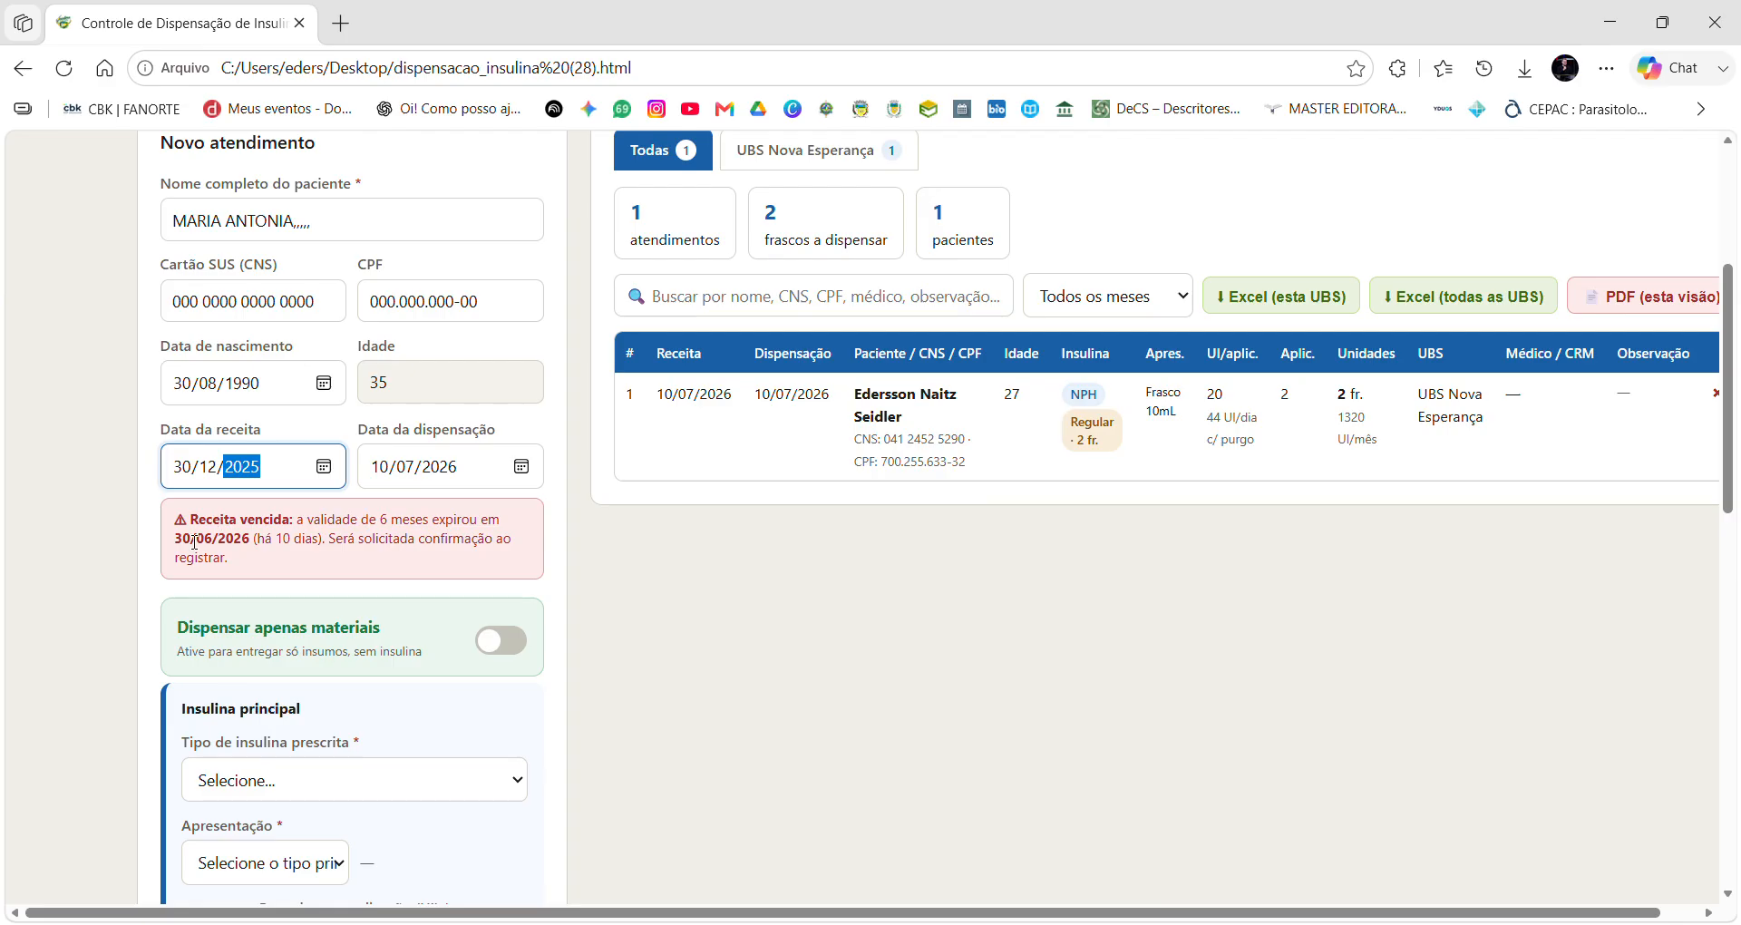
left_click(181, 466)
type("20/06/")
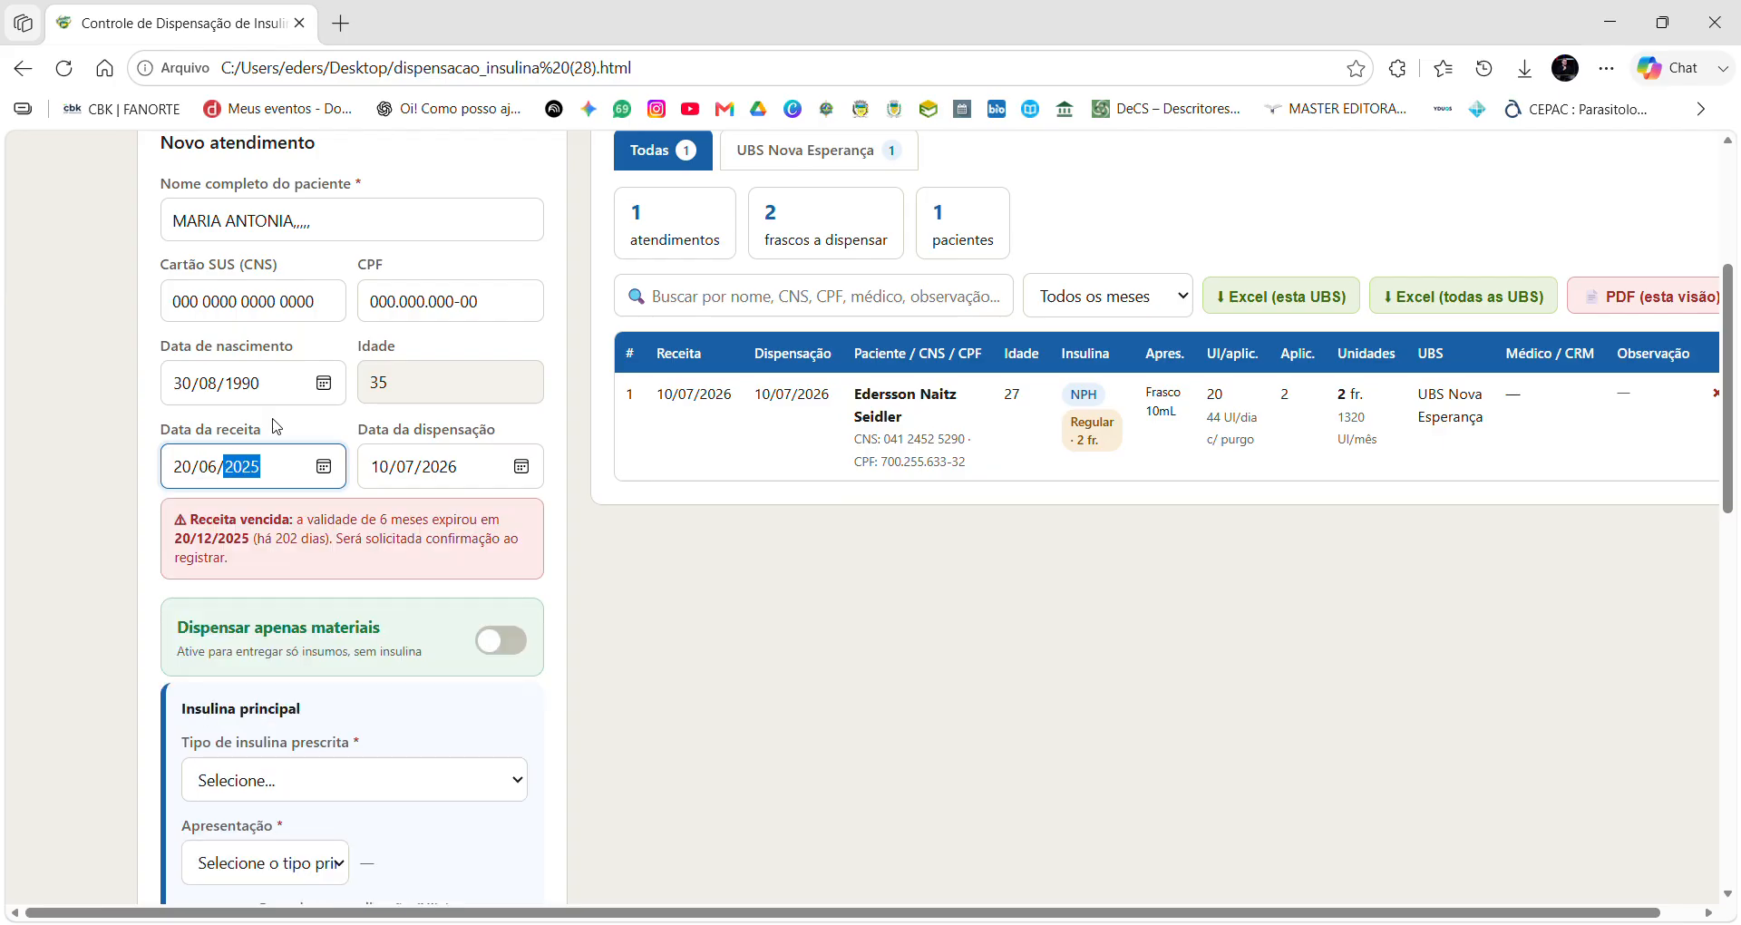
type("2026")
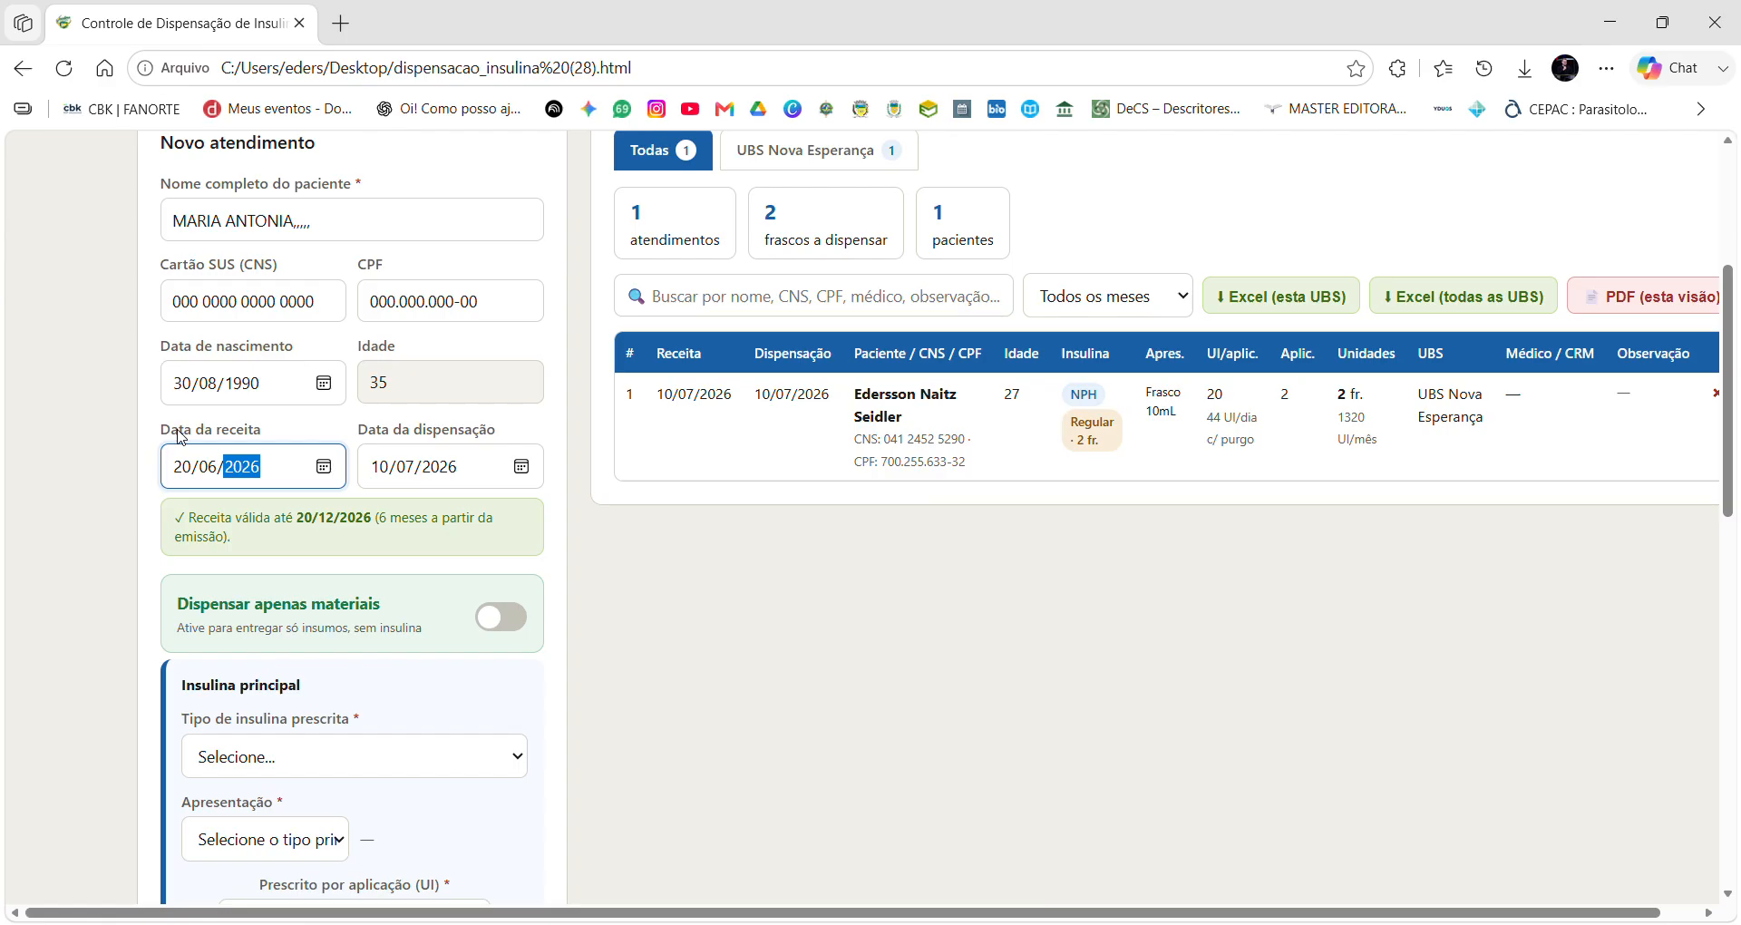
scroll(311, 635, "down", 1)
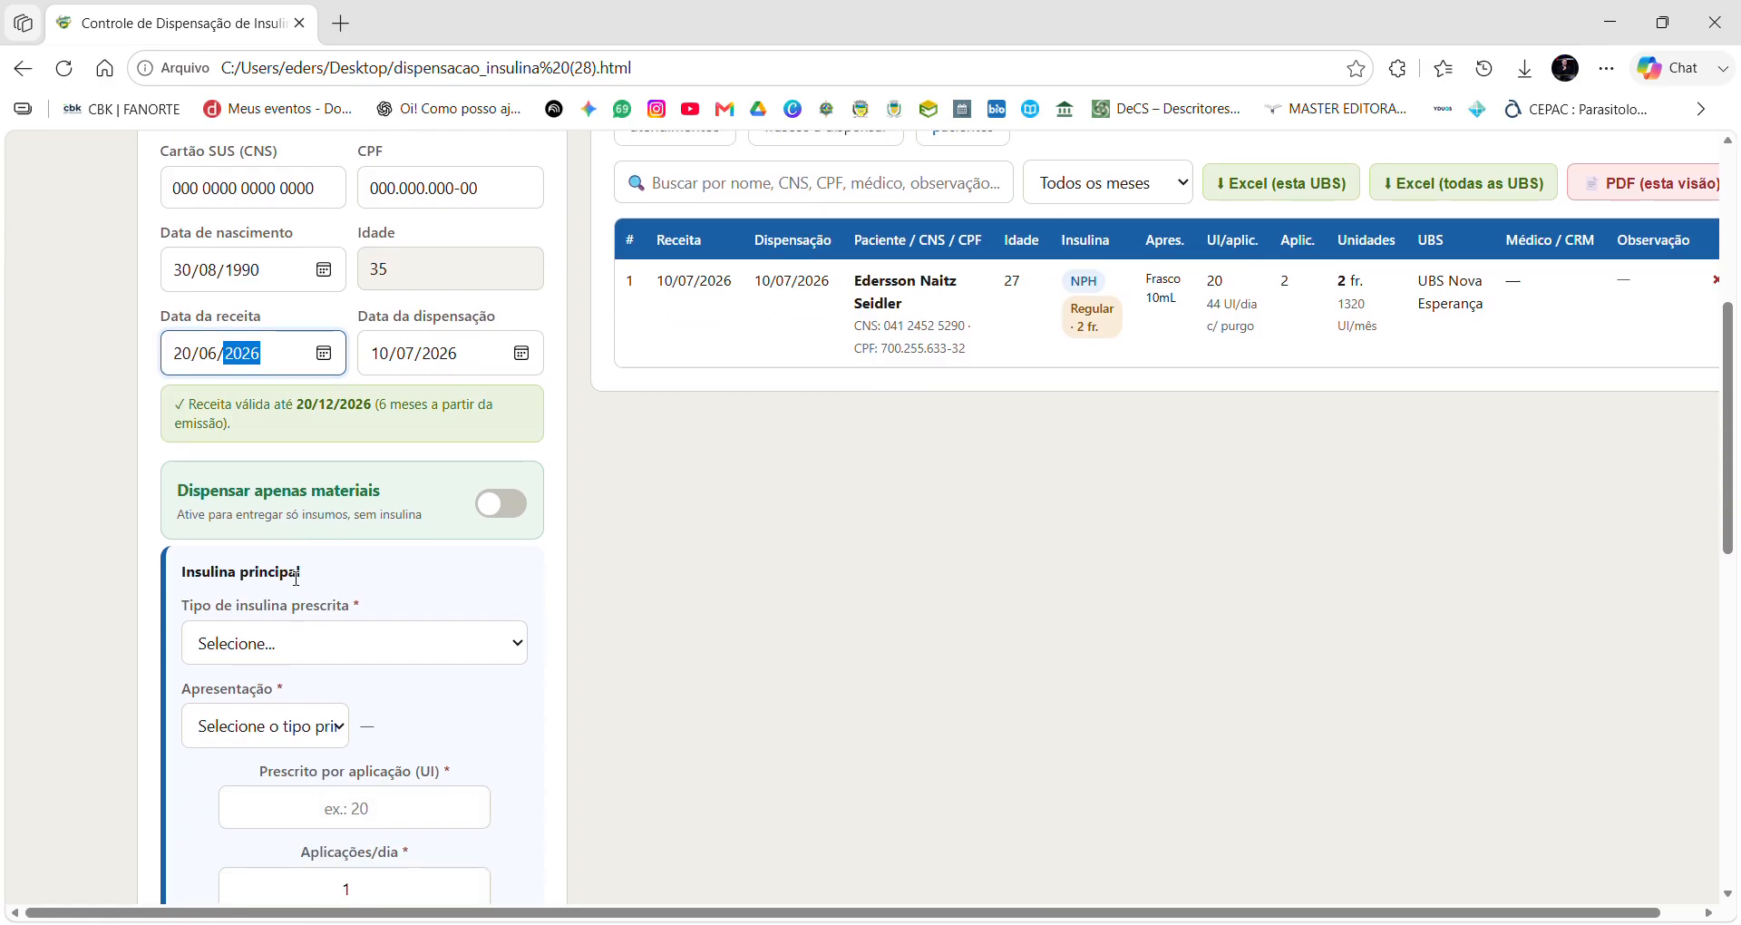
scroll(201, 413, "down", 1)
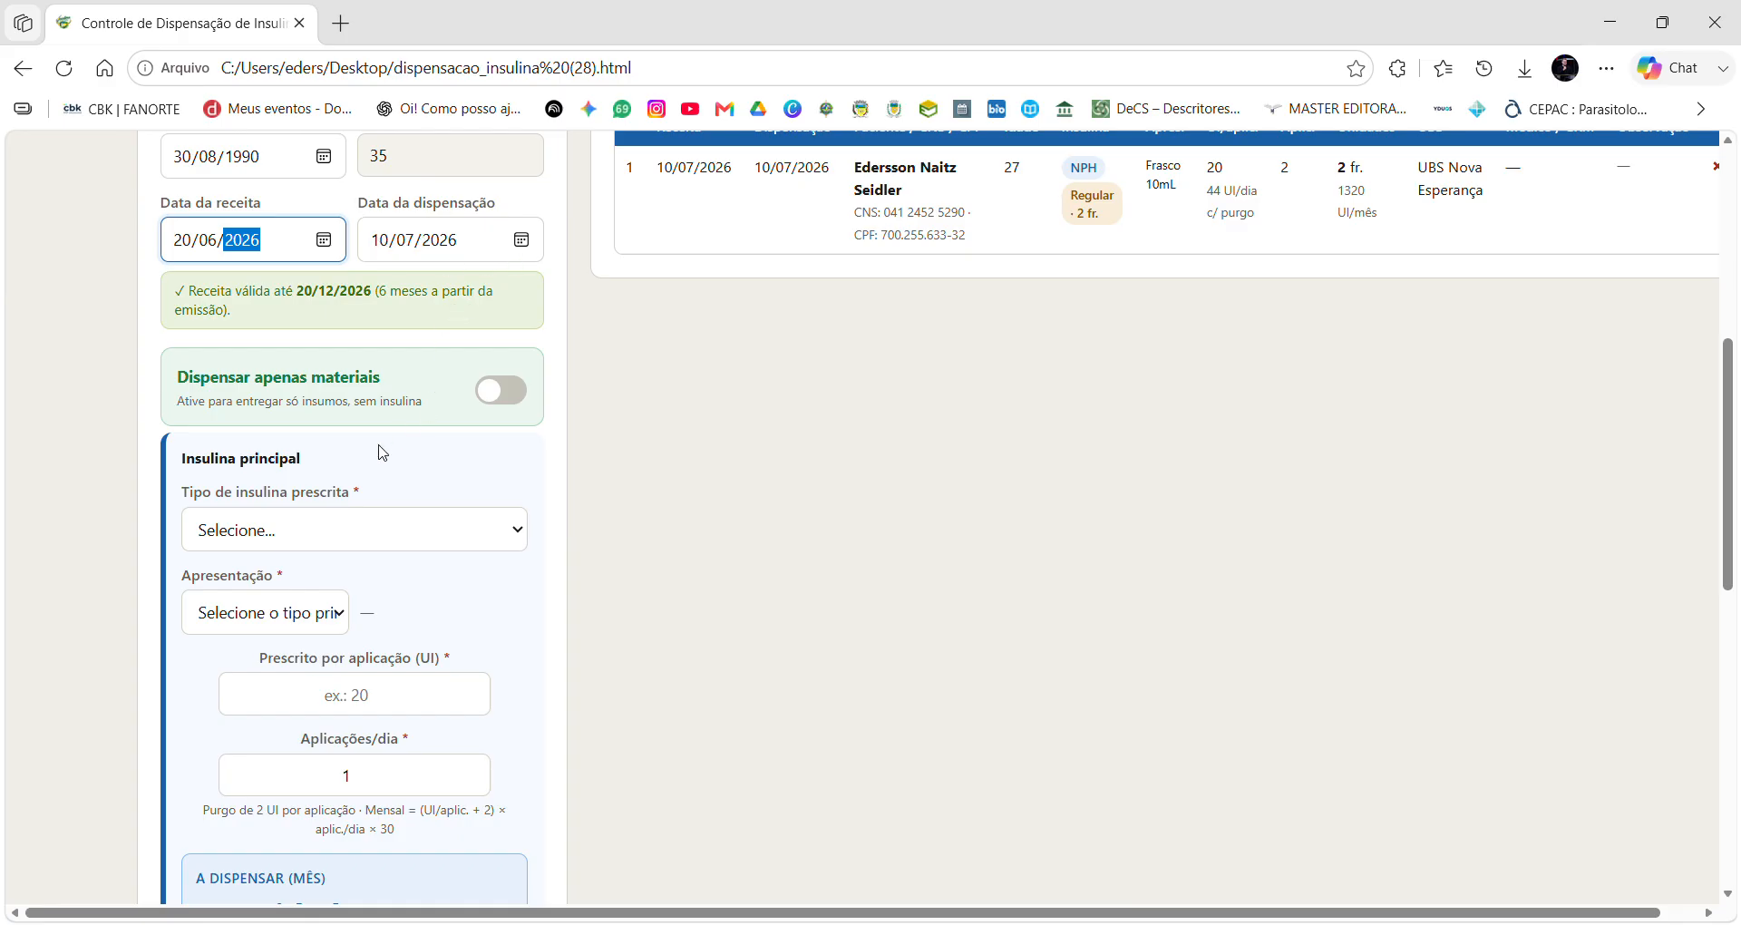
scroll(319, 393, "down", 3)
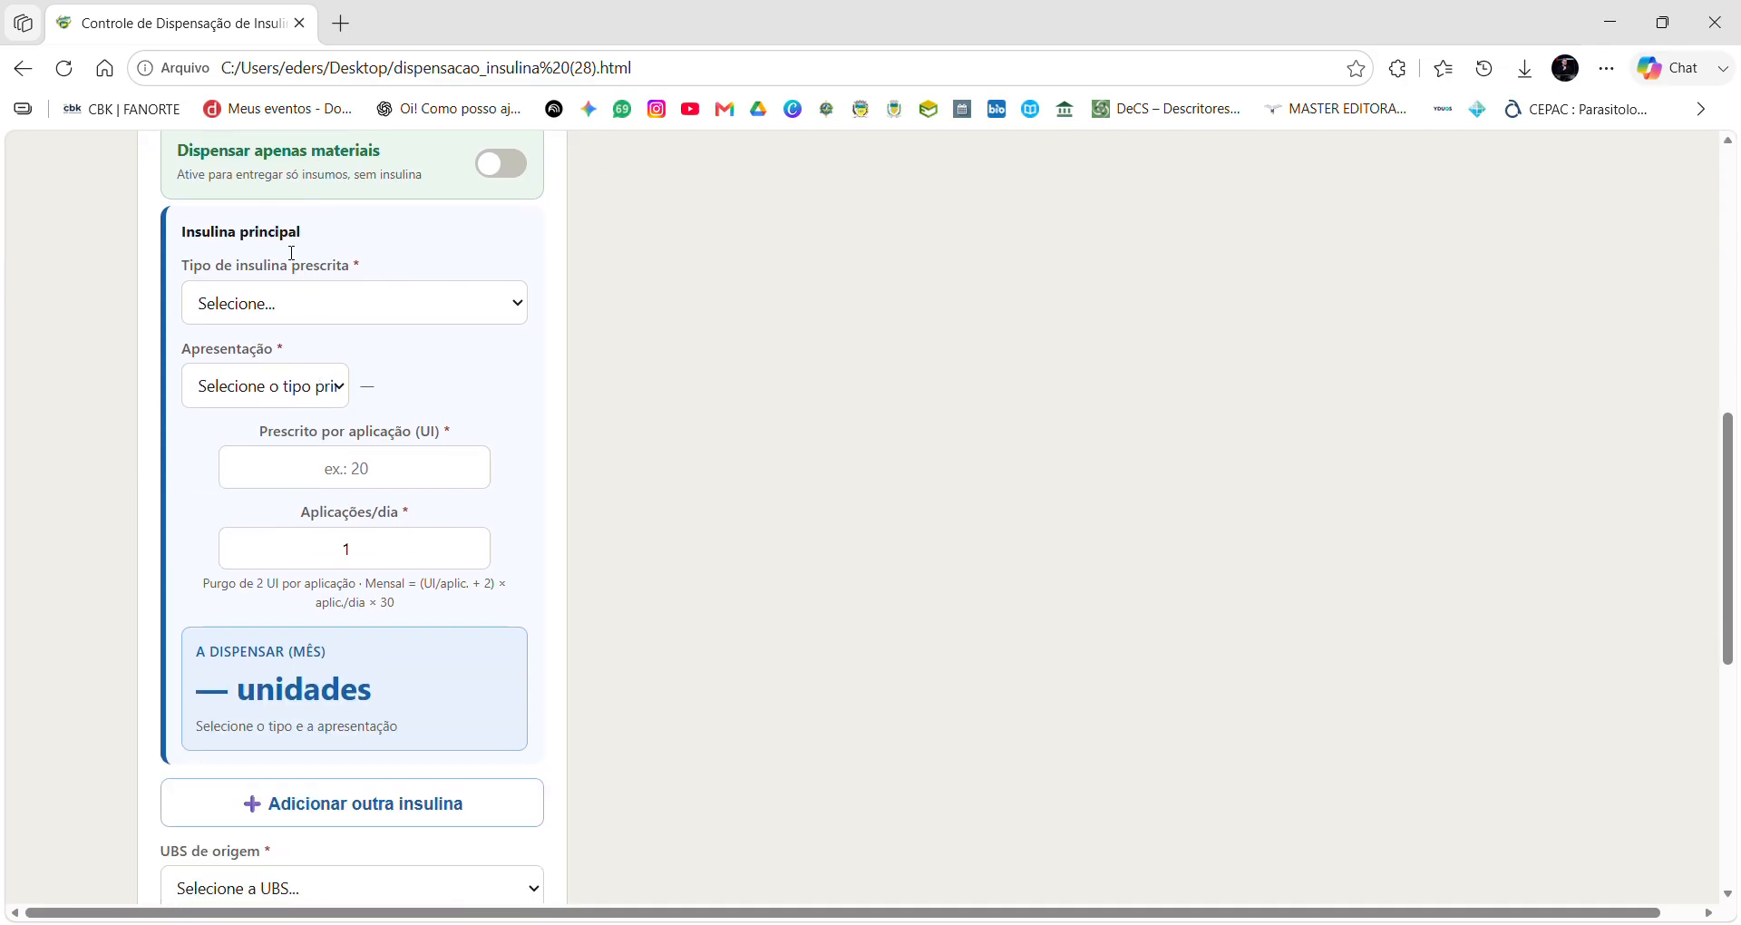
scroll(427, 352, "up", 1)
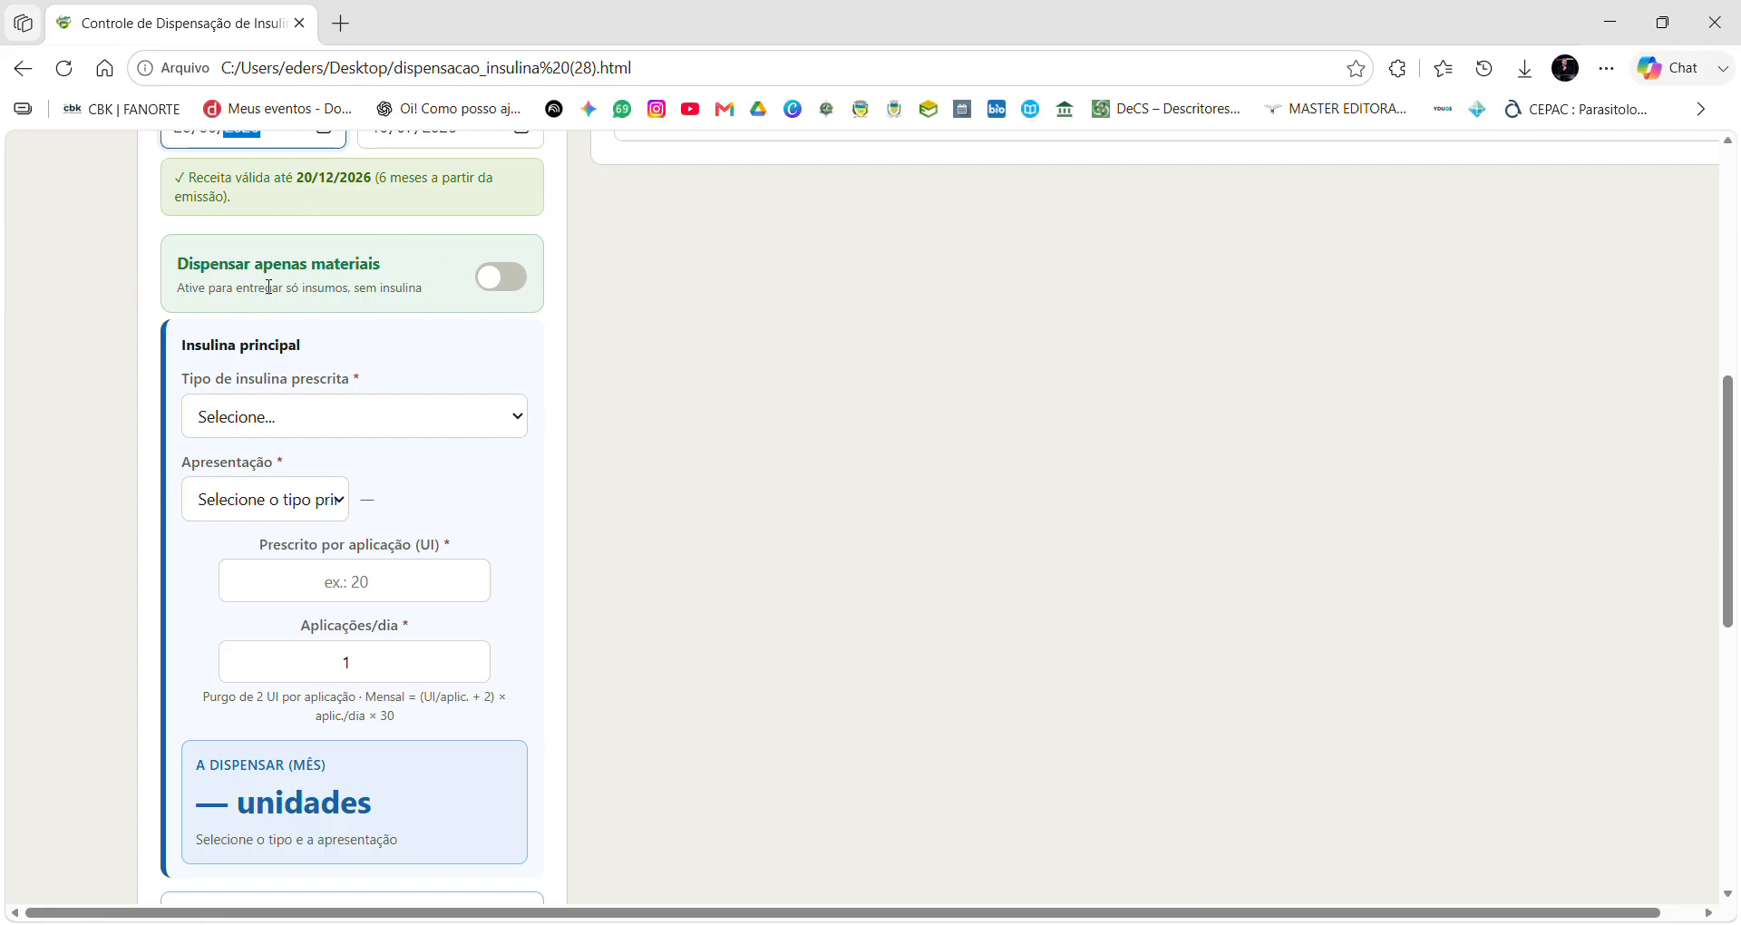
scroll(269, 286, "down", 1)
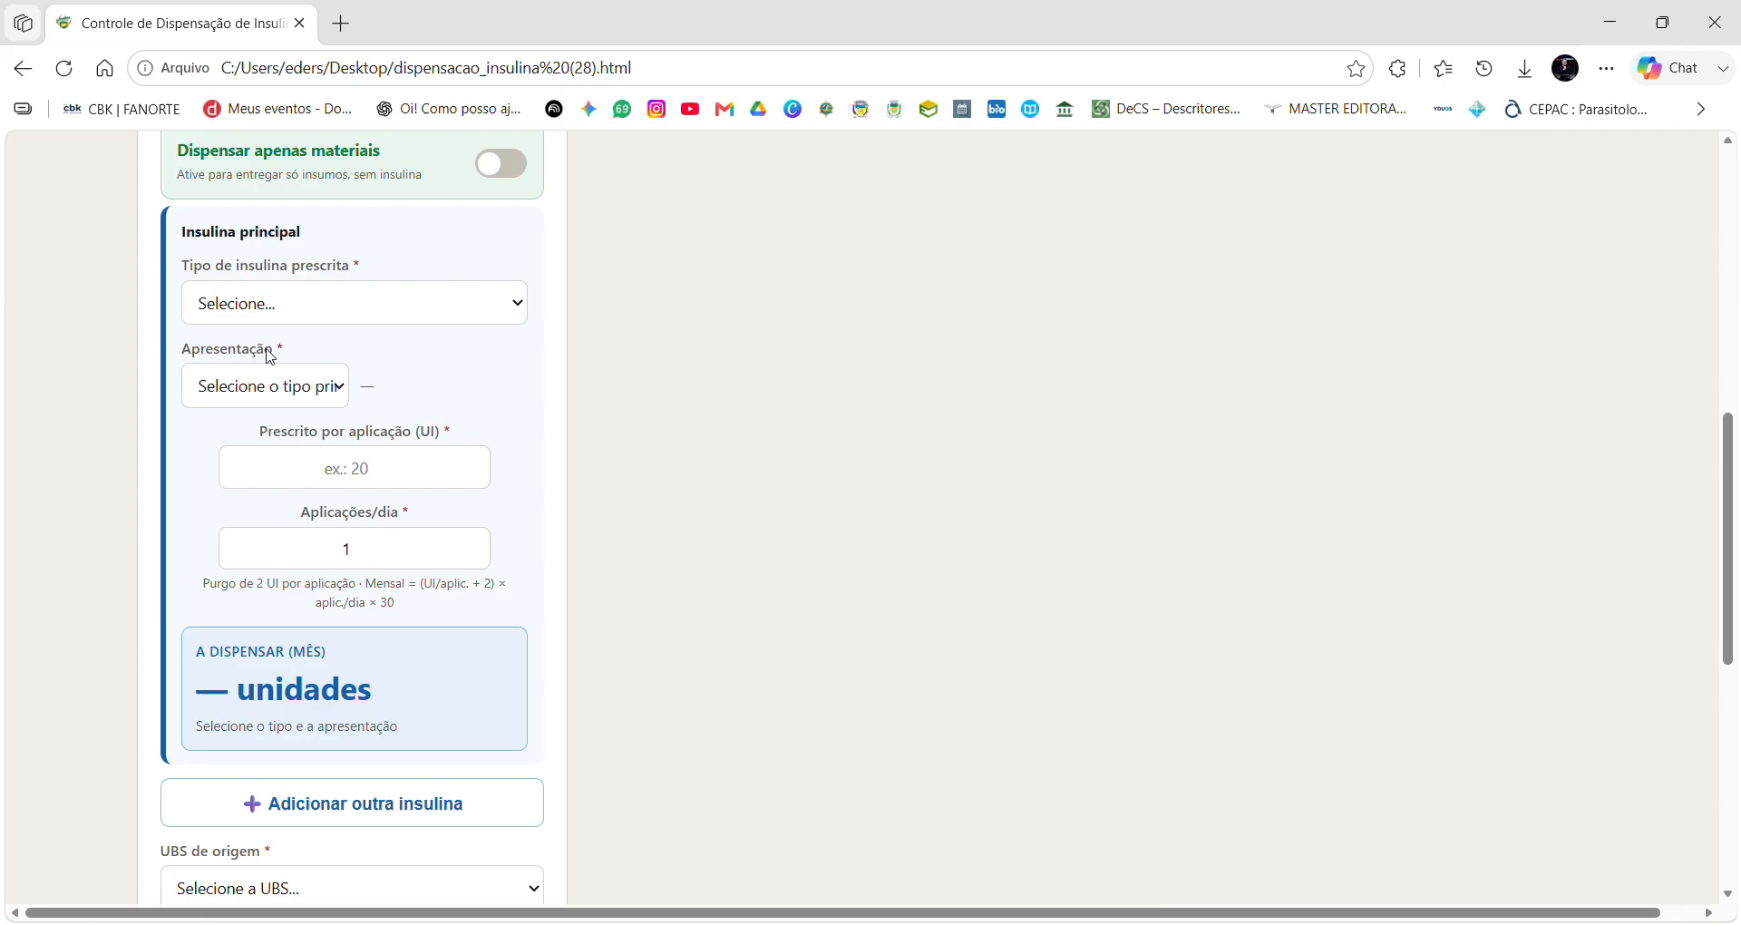
left_click(235, 314)
Set the prescribed insulin type to Insulina Regular.
left_click(262, 430)
left_click(276, 288)
left_click(277, 397)
scroll(251, 340, "down", 1)
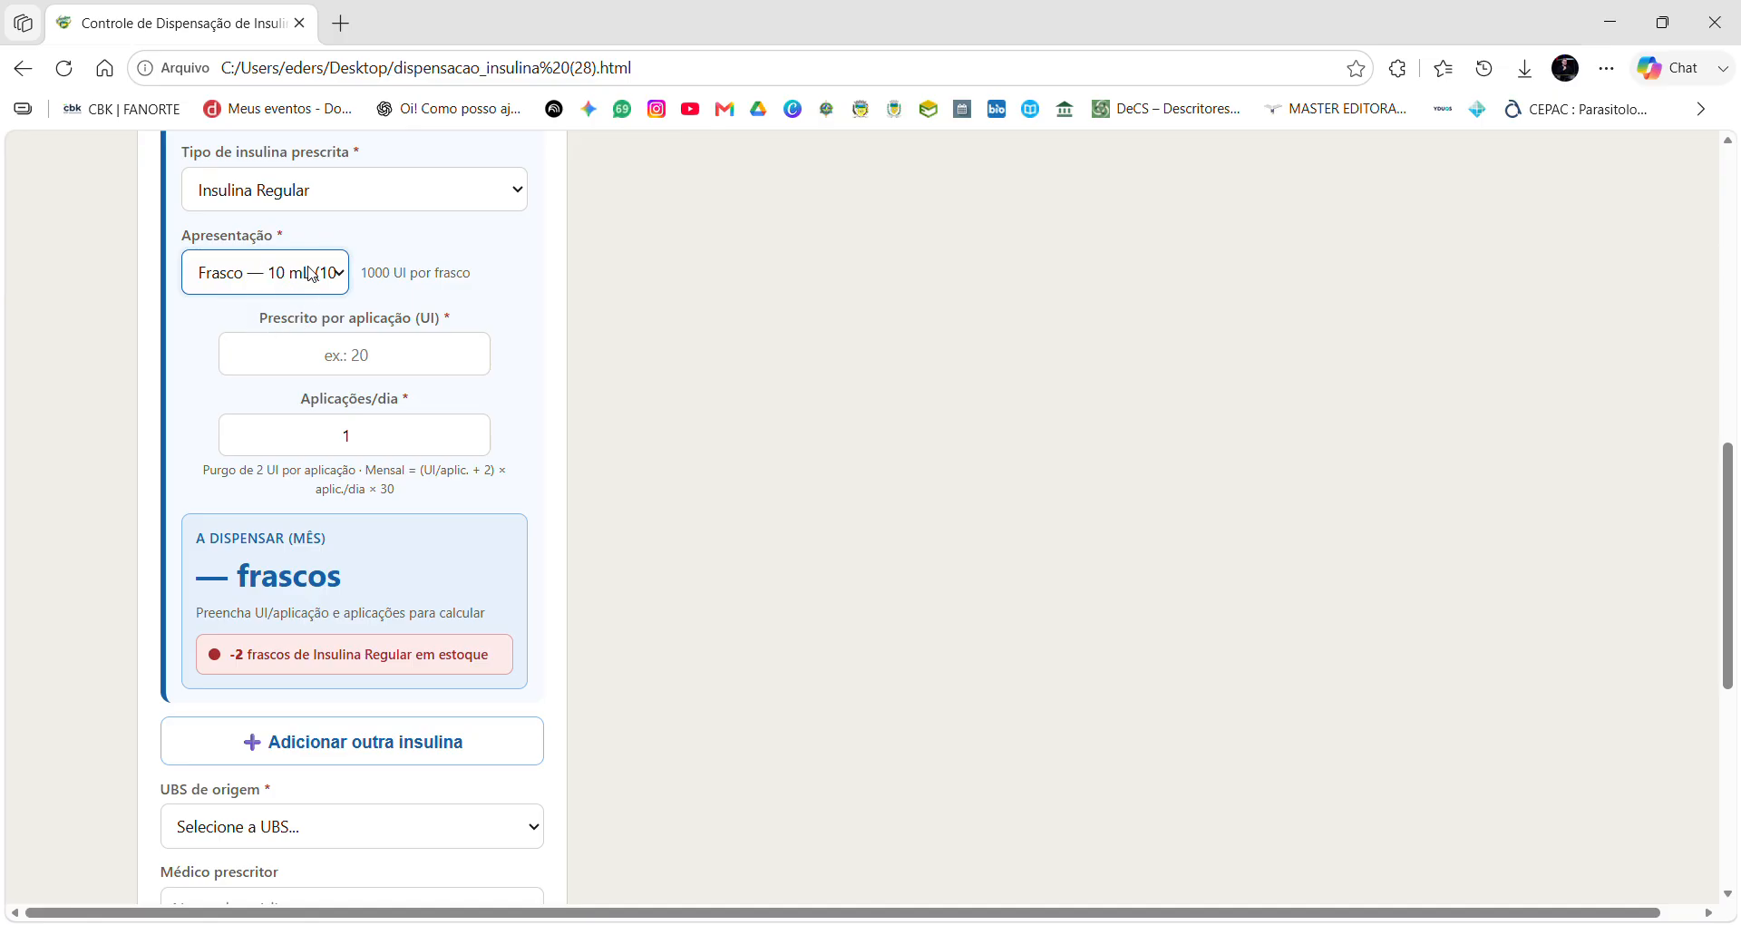
Prescribe 10 UI per application with 3 applications per day.
left_click(358, 369)
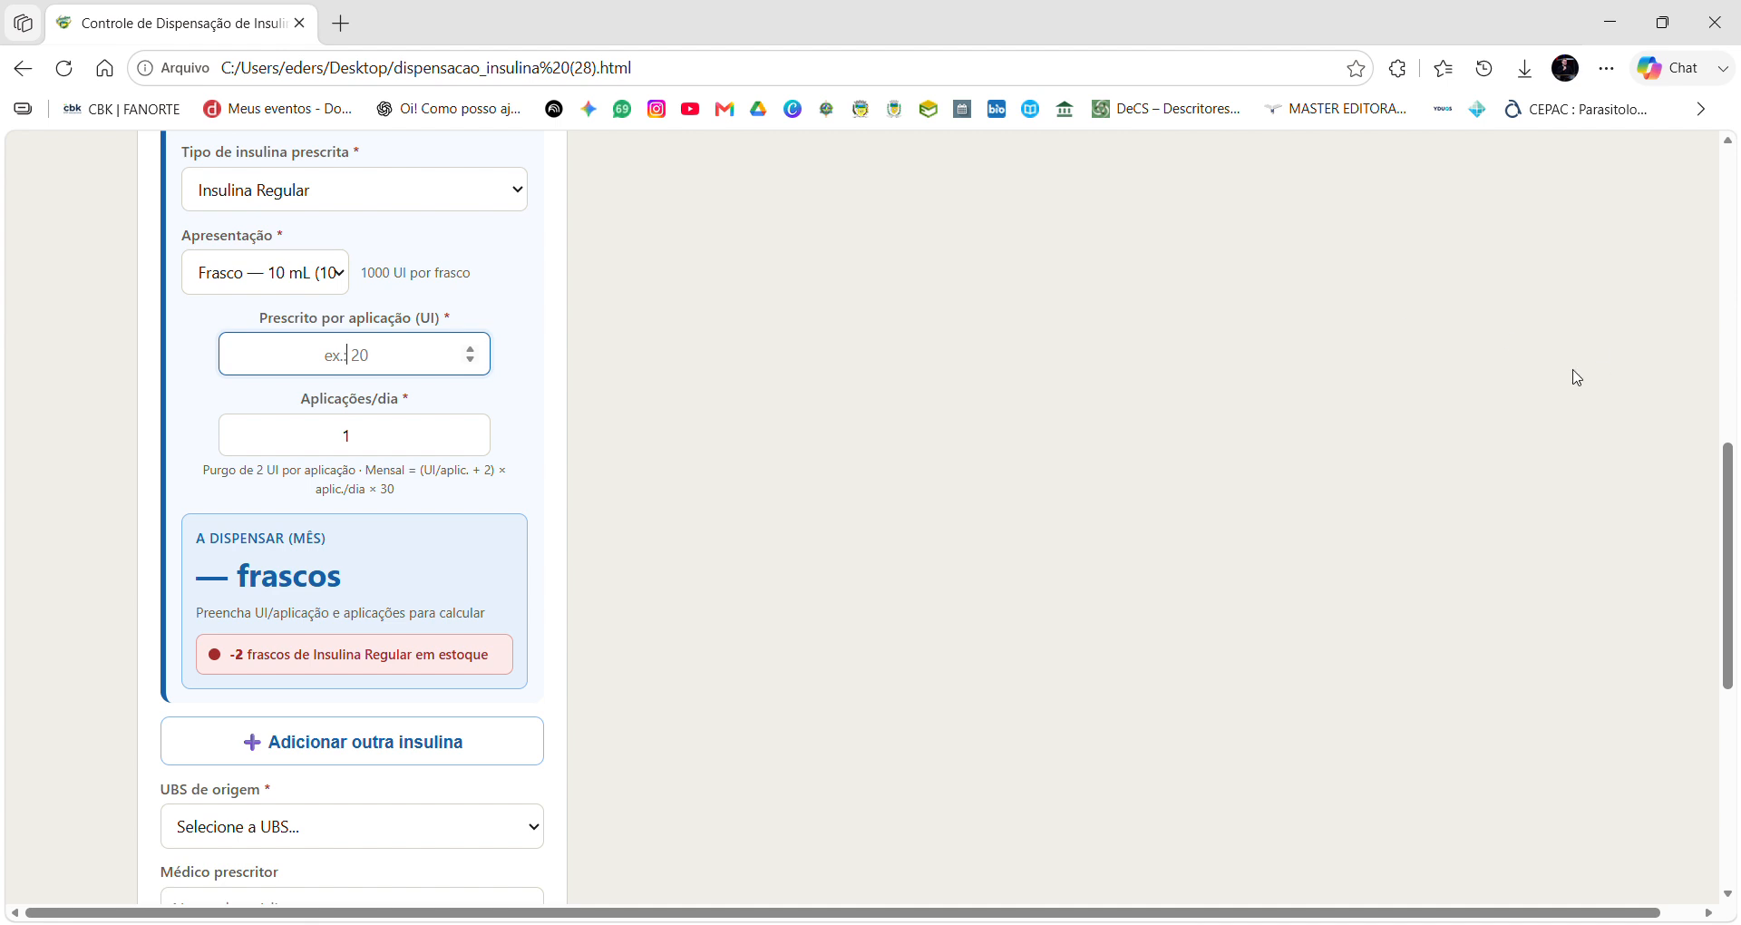
type("10")
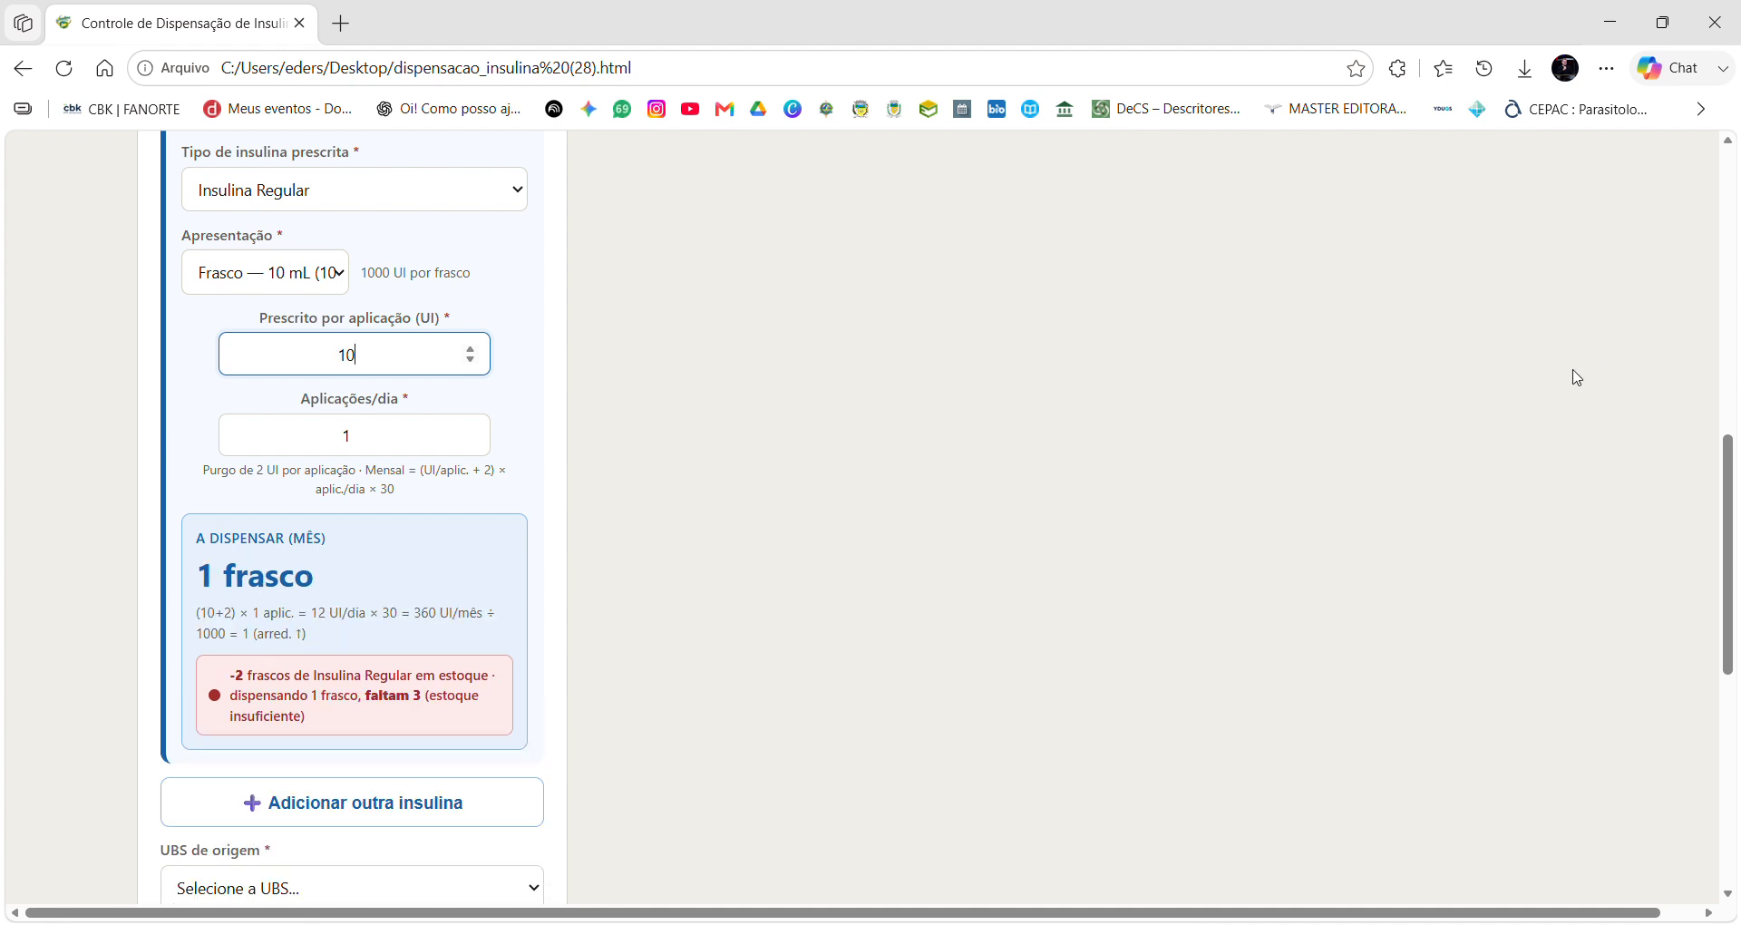
left_click(434, 433)
key("BackSpace")
type("3")
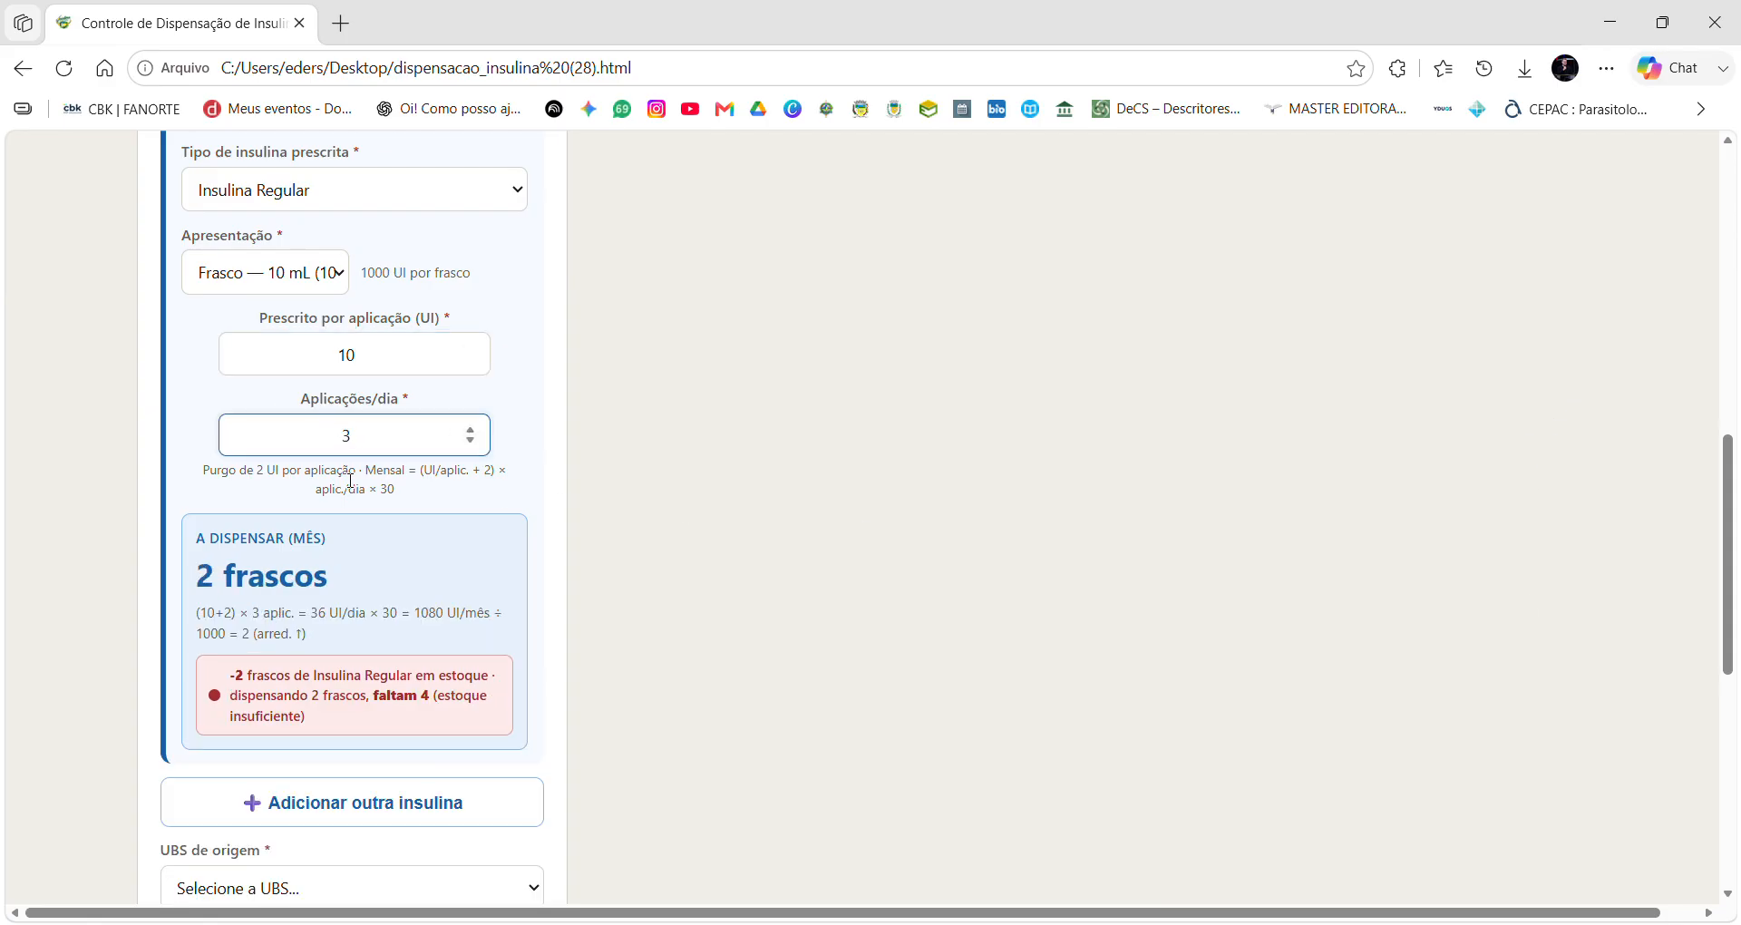
scroll(350, 482, "down", 1)
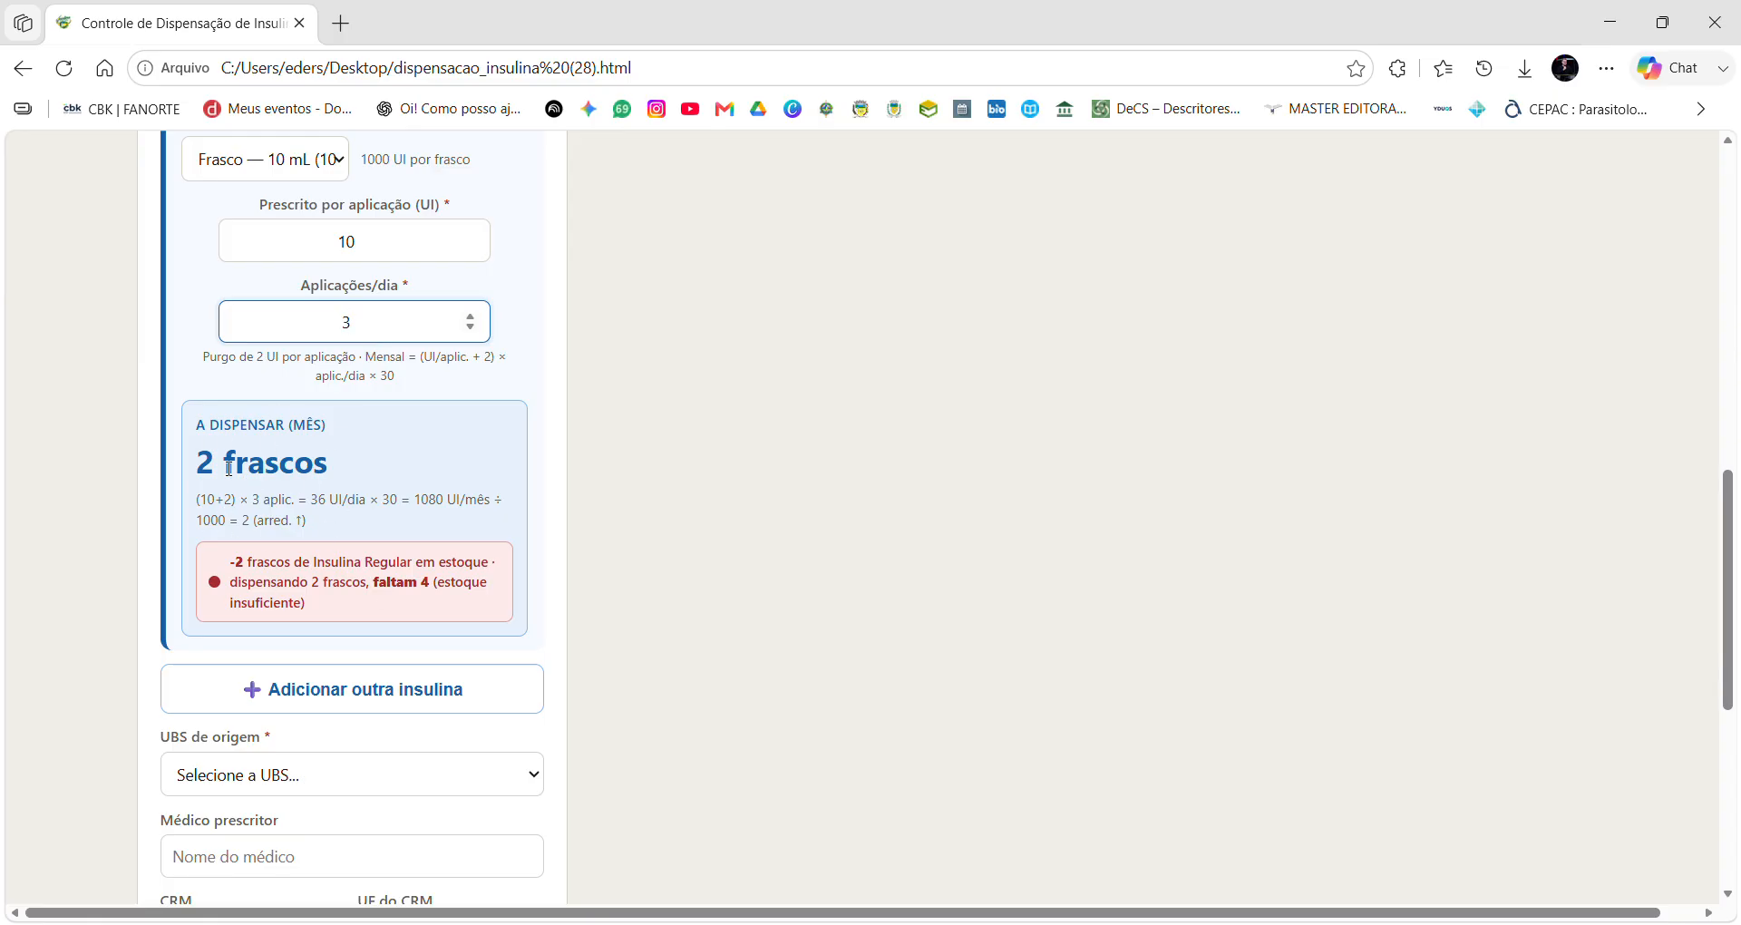
Change the presentation from Frasco — 10 mL to Carpule/Refil — 3 mL, giving 4 carpules.
left_click_drag(205, 474, 346, 475)
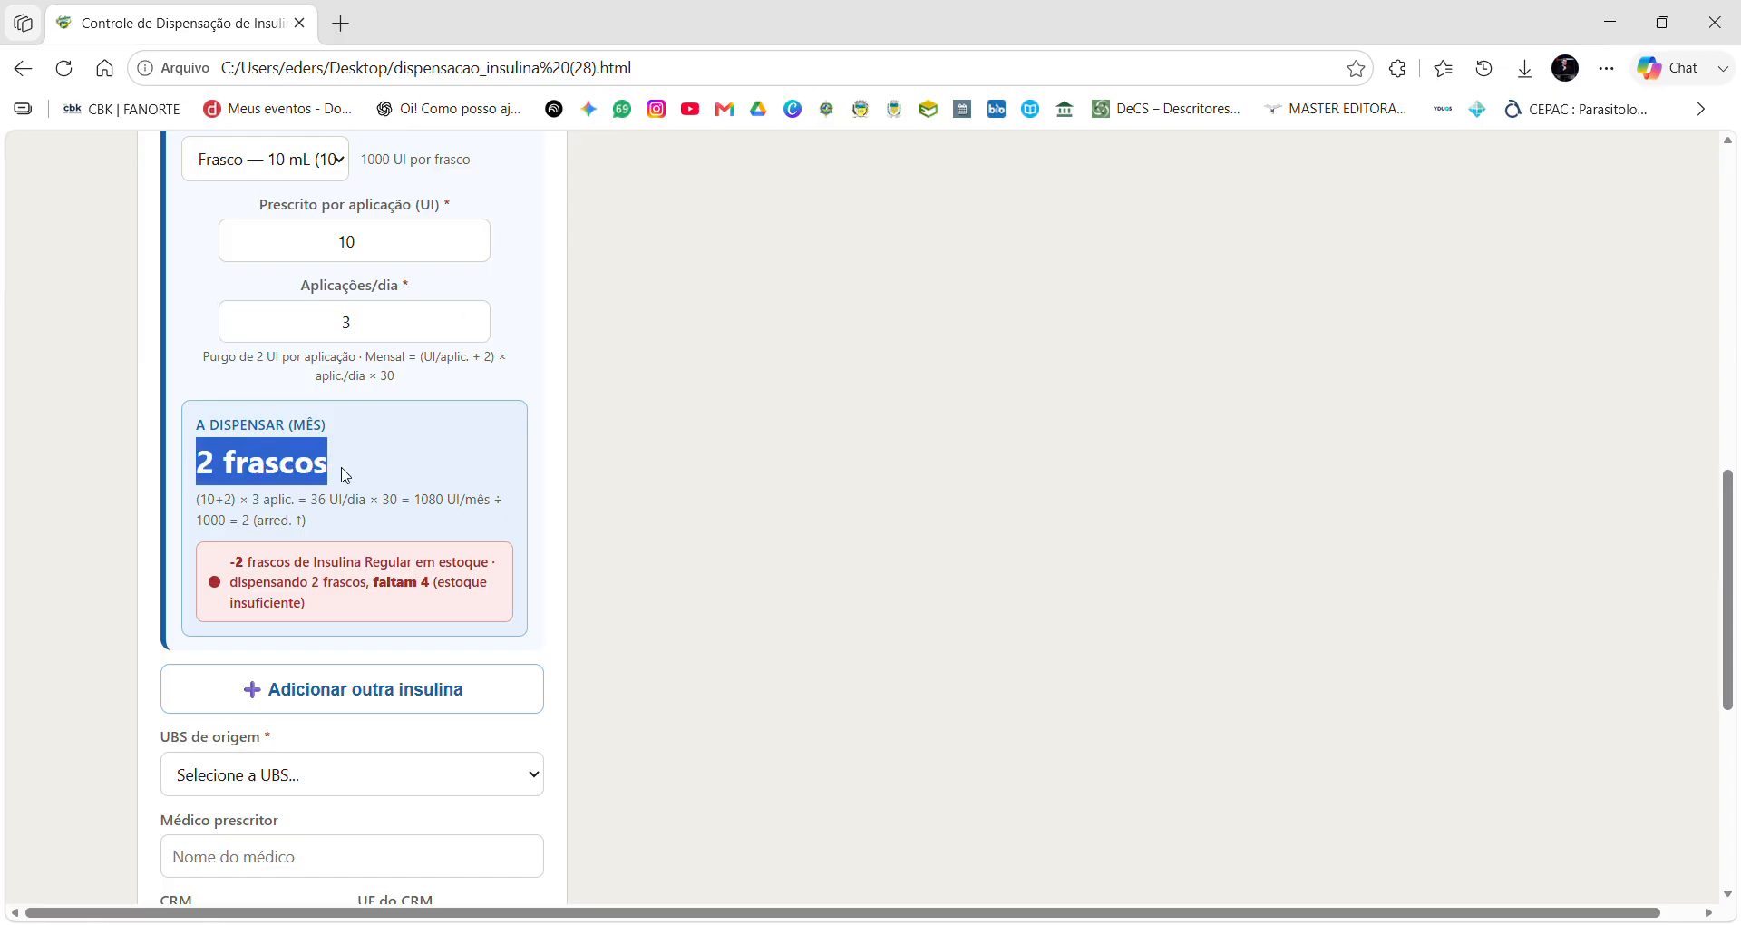
scroll(320, 481, "up", 3)
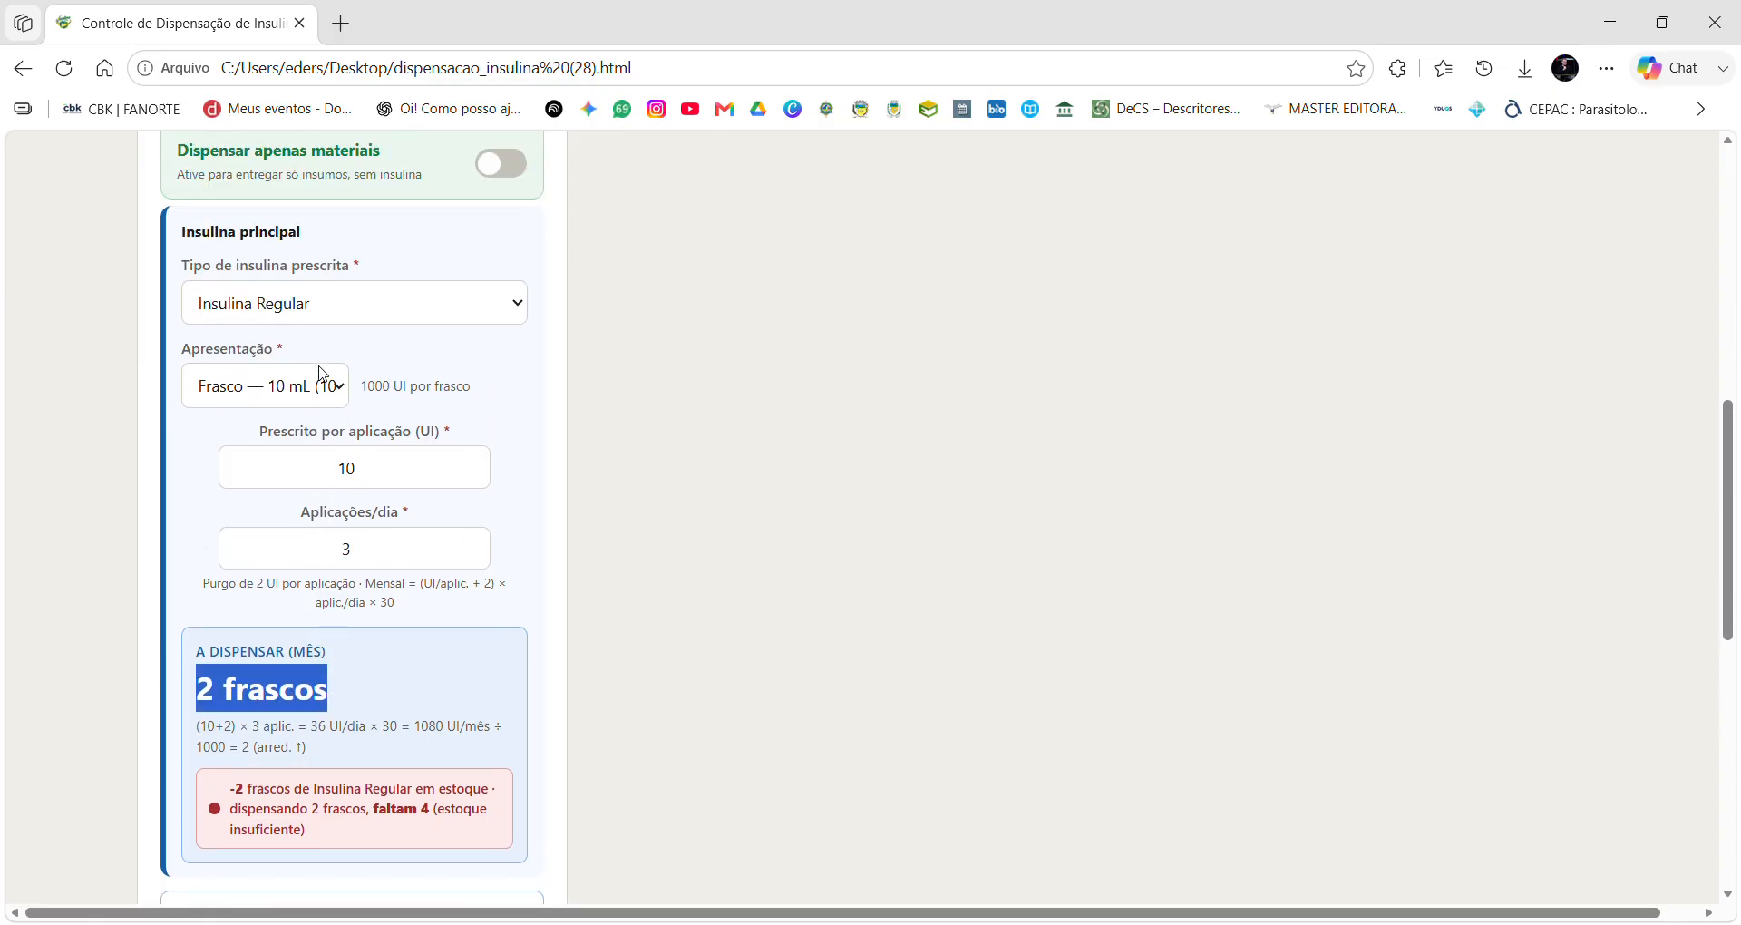
left_click(300, 390)
left_click(293, 478)
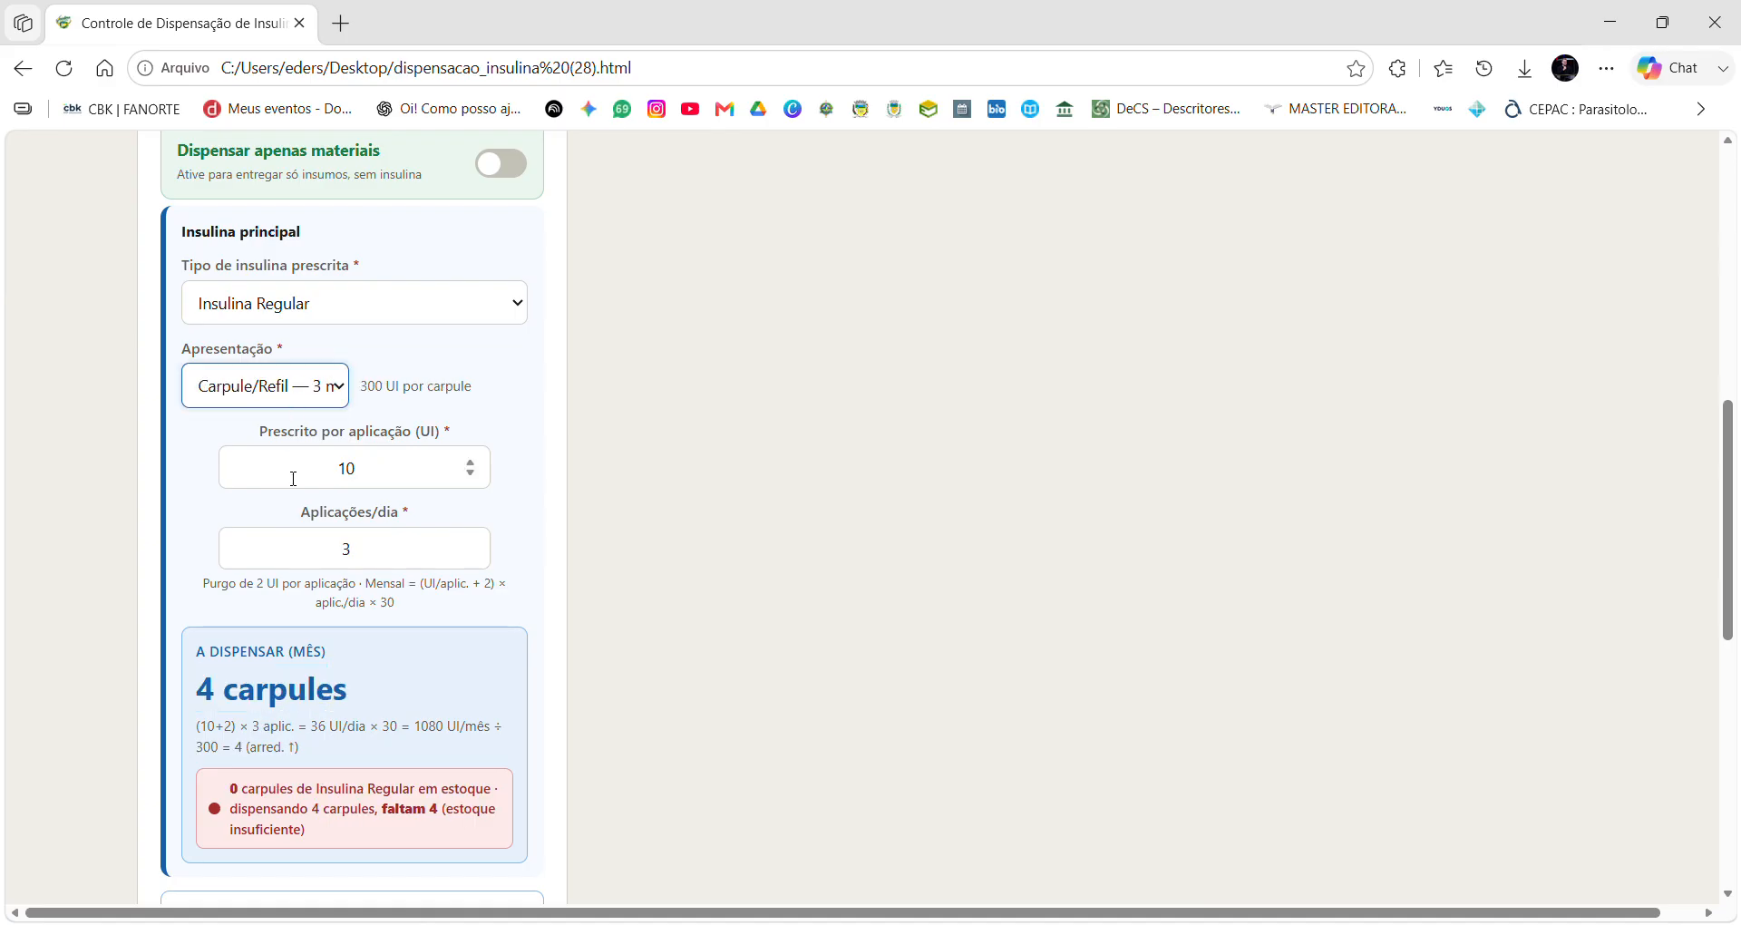
scroll(396, 486, "down", 1)
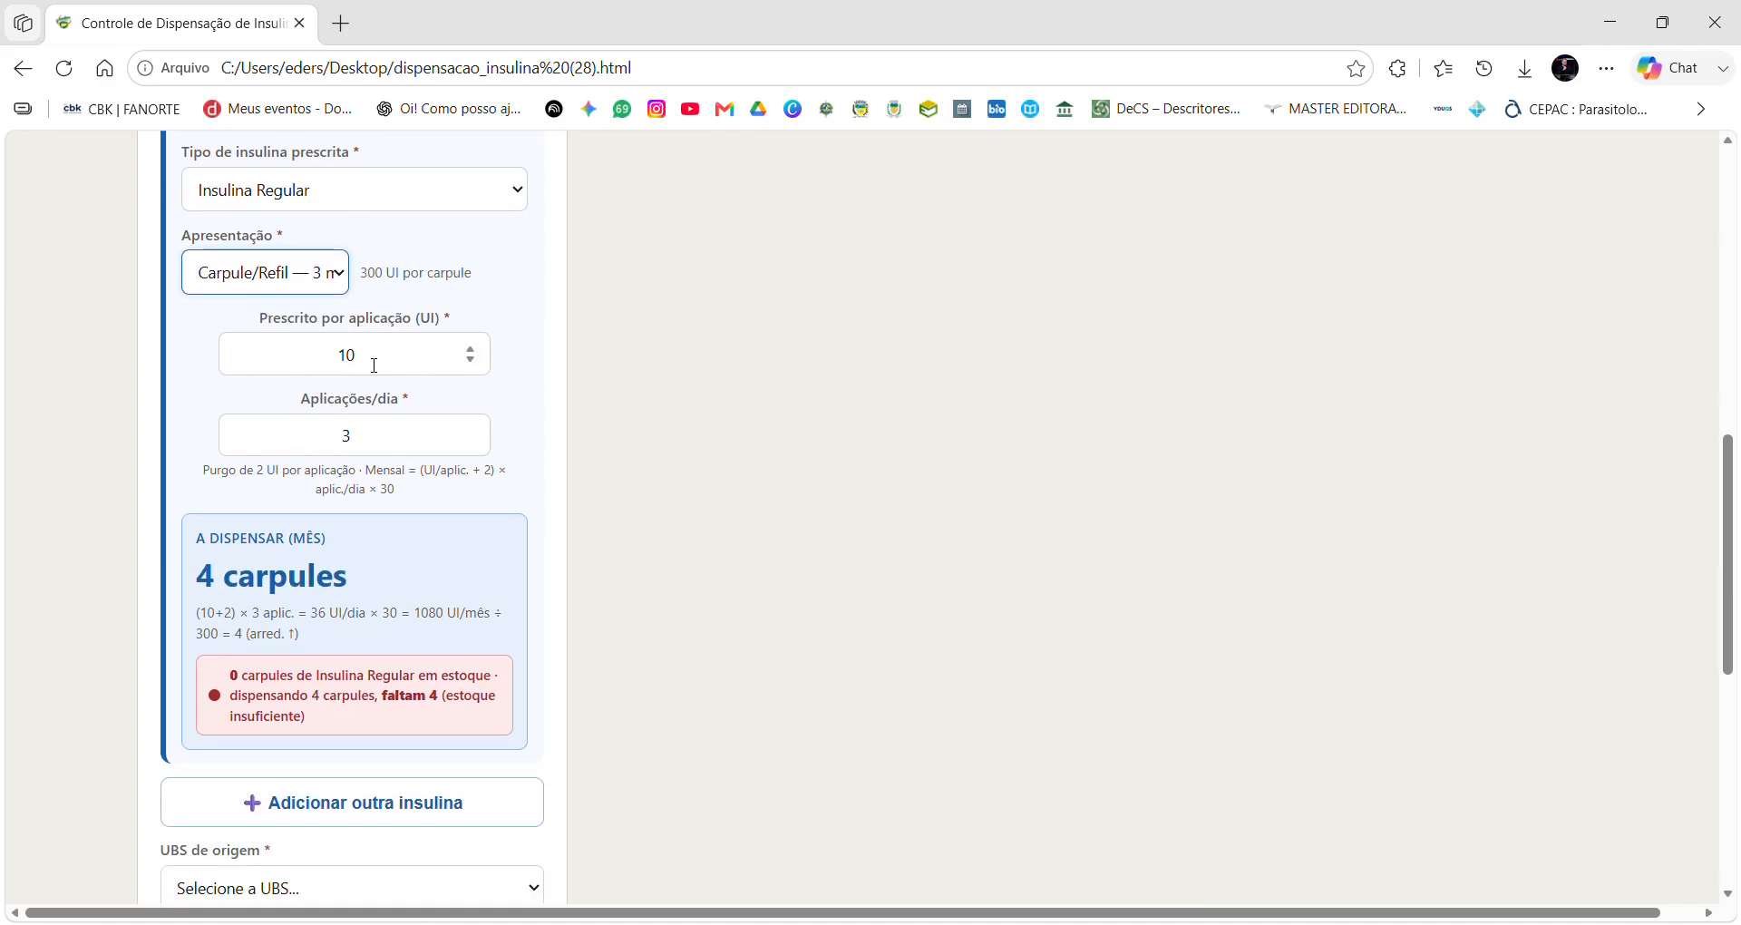
scroll(390, 375, "down", 1)
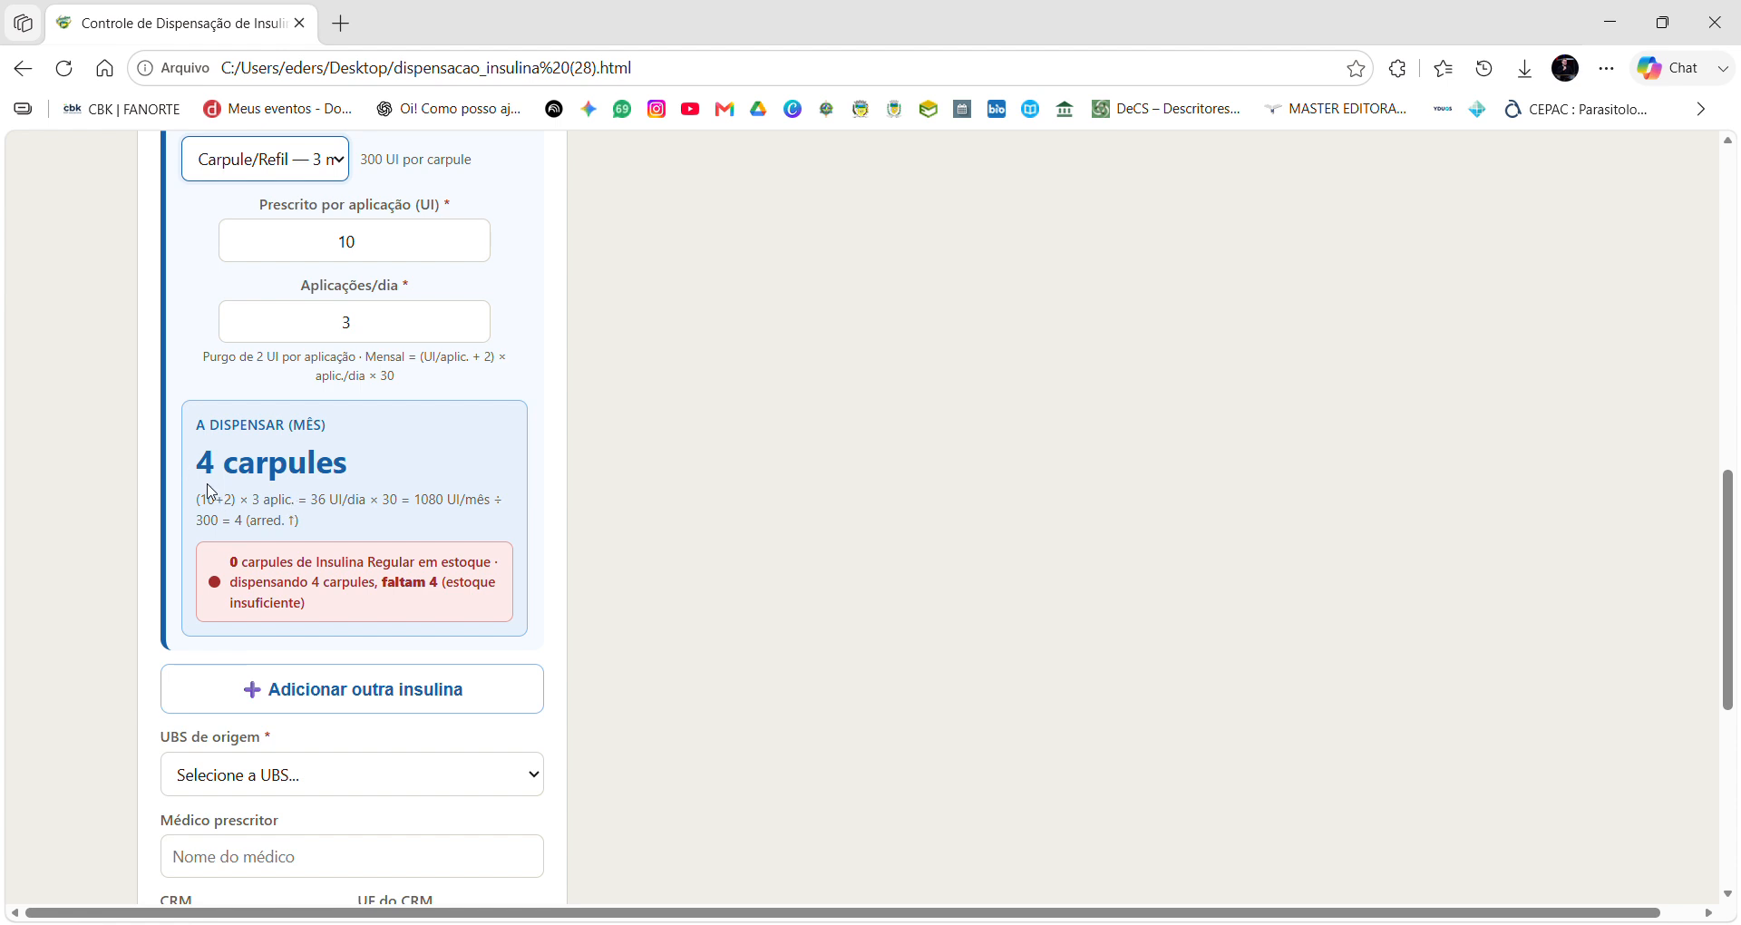
scroll(343, 472, "down", 1)
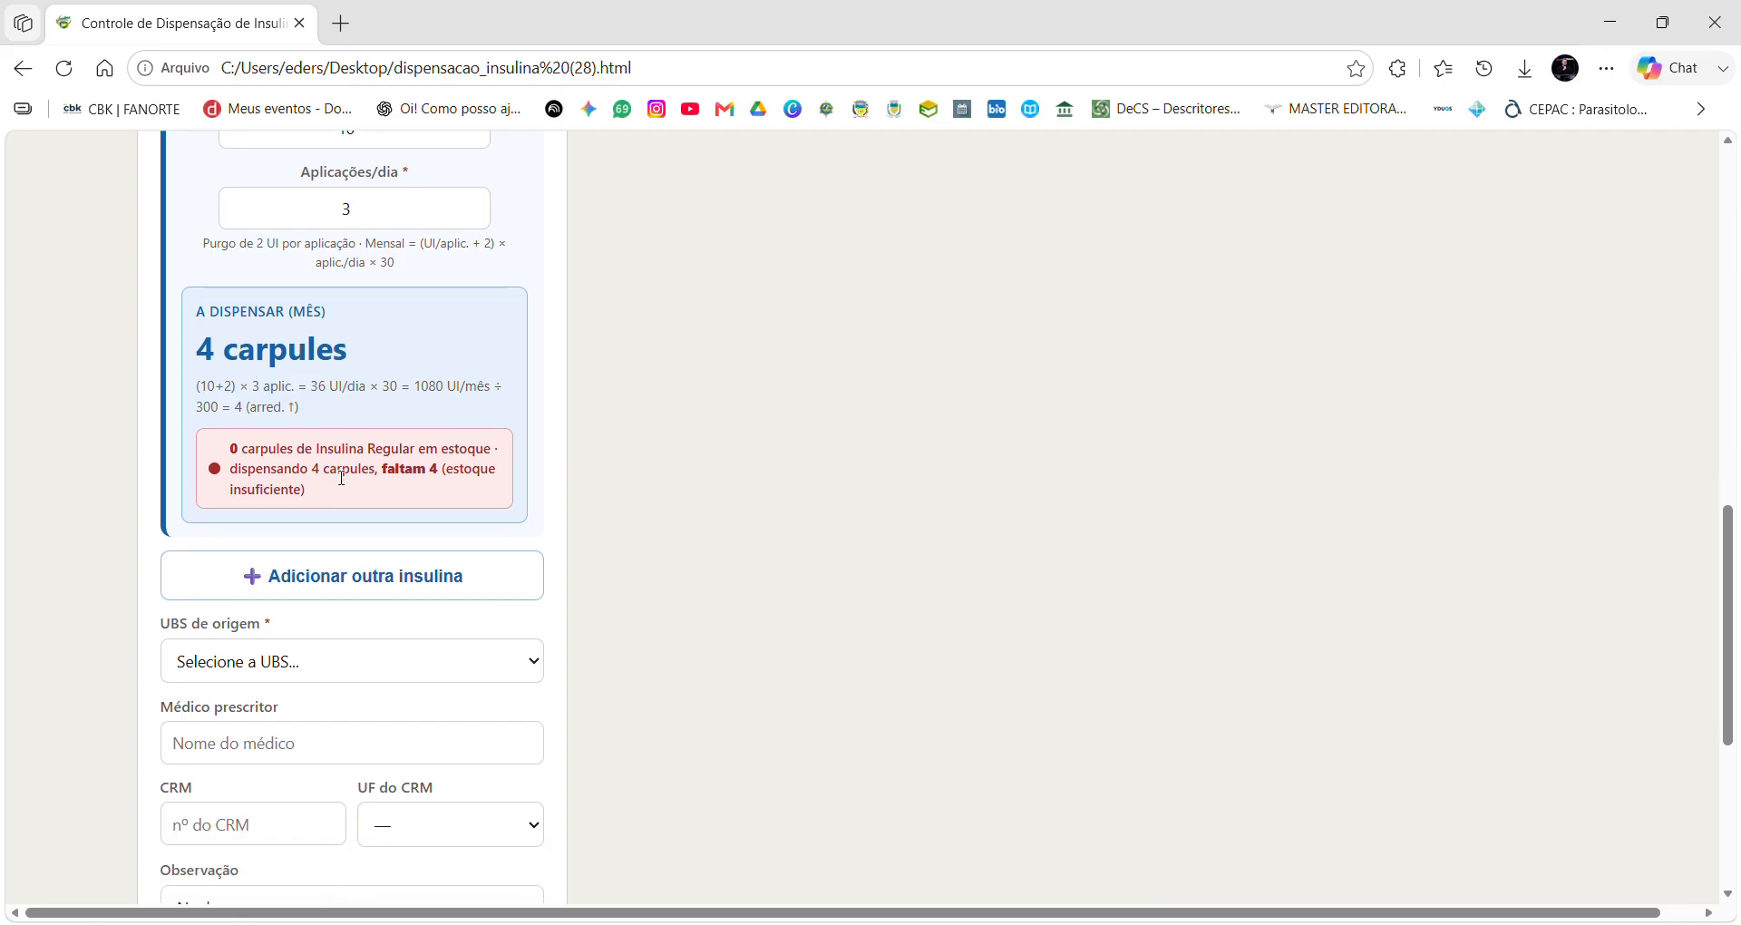
scroll(377, 363, "up", 2)
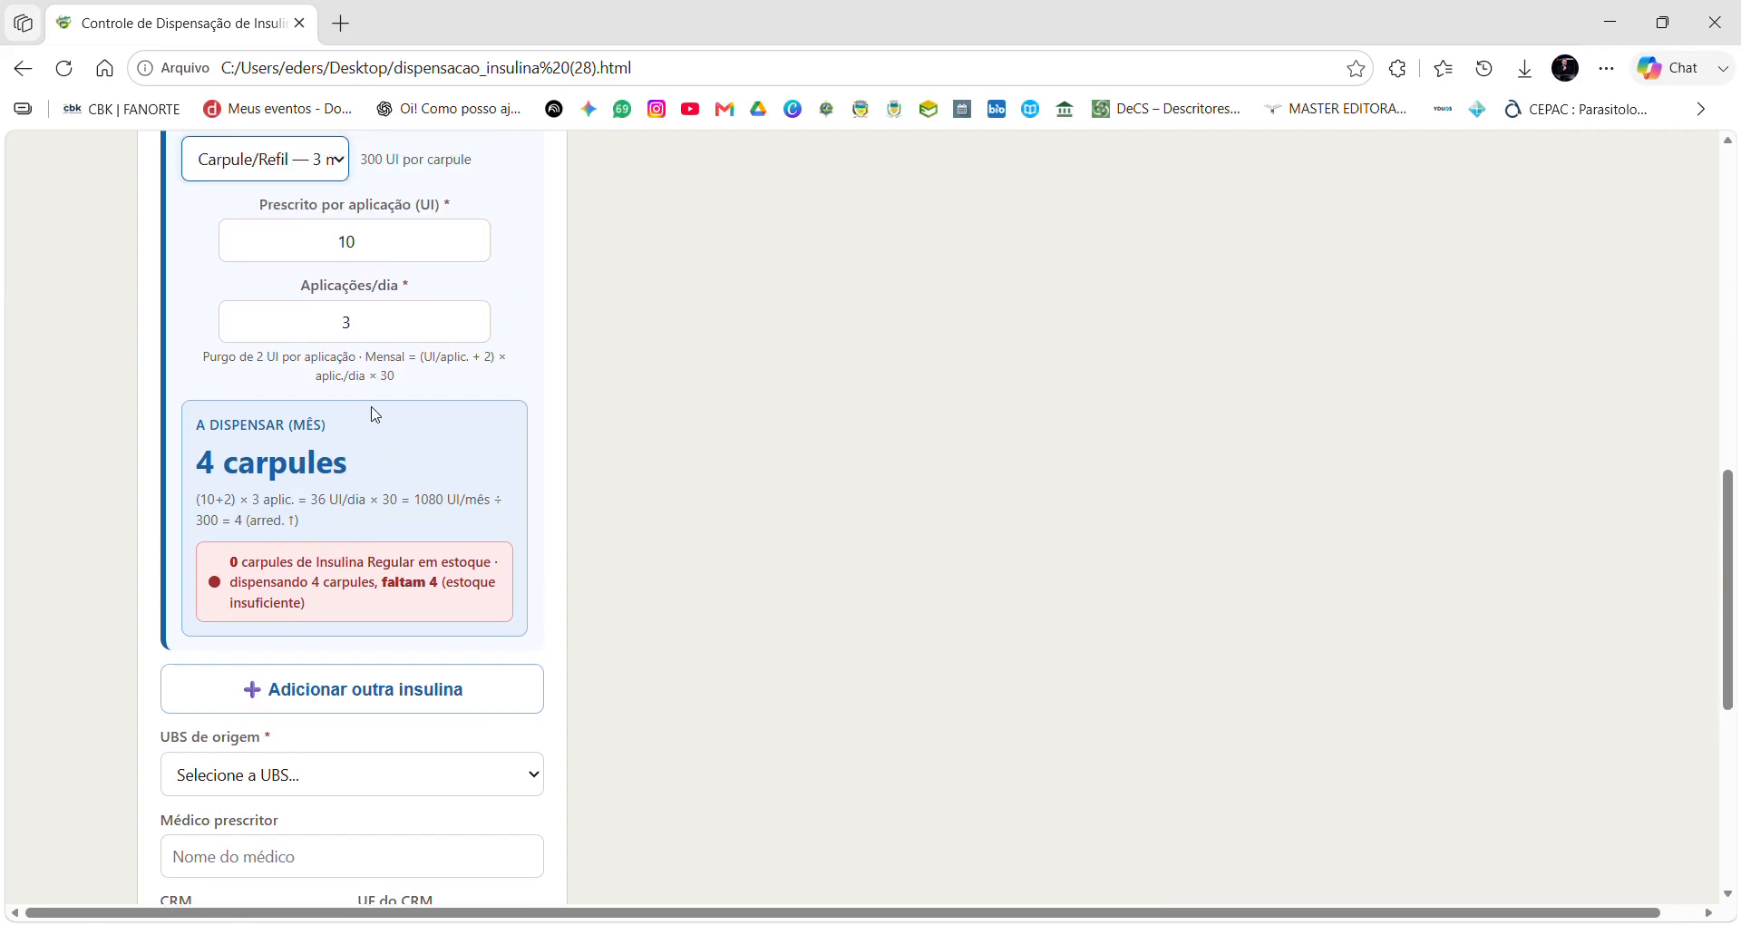
scroll(376, 447, "up", 1)
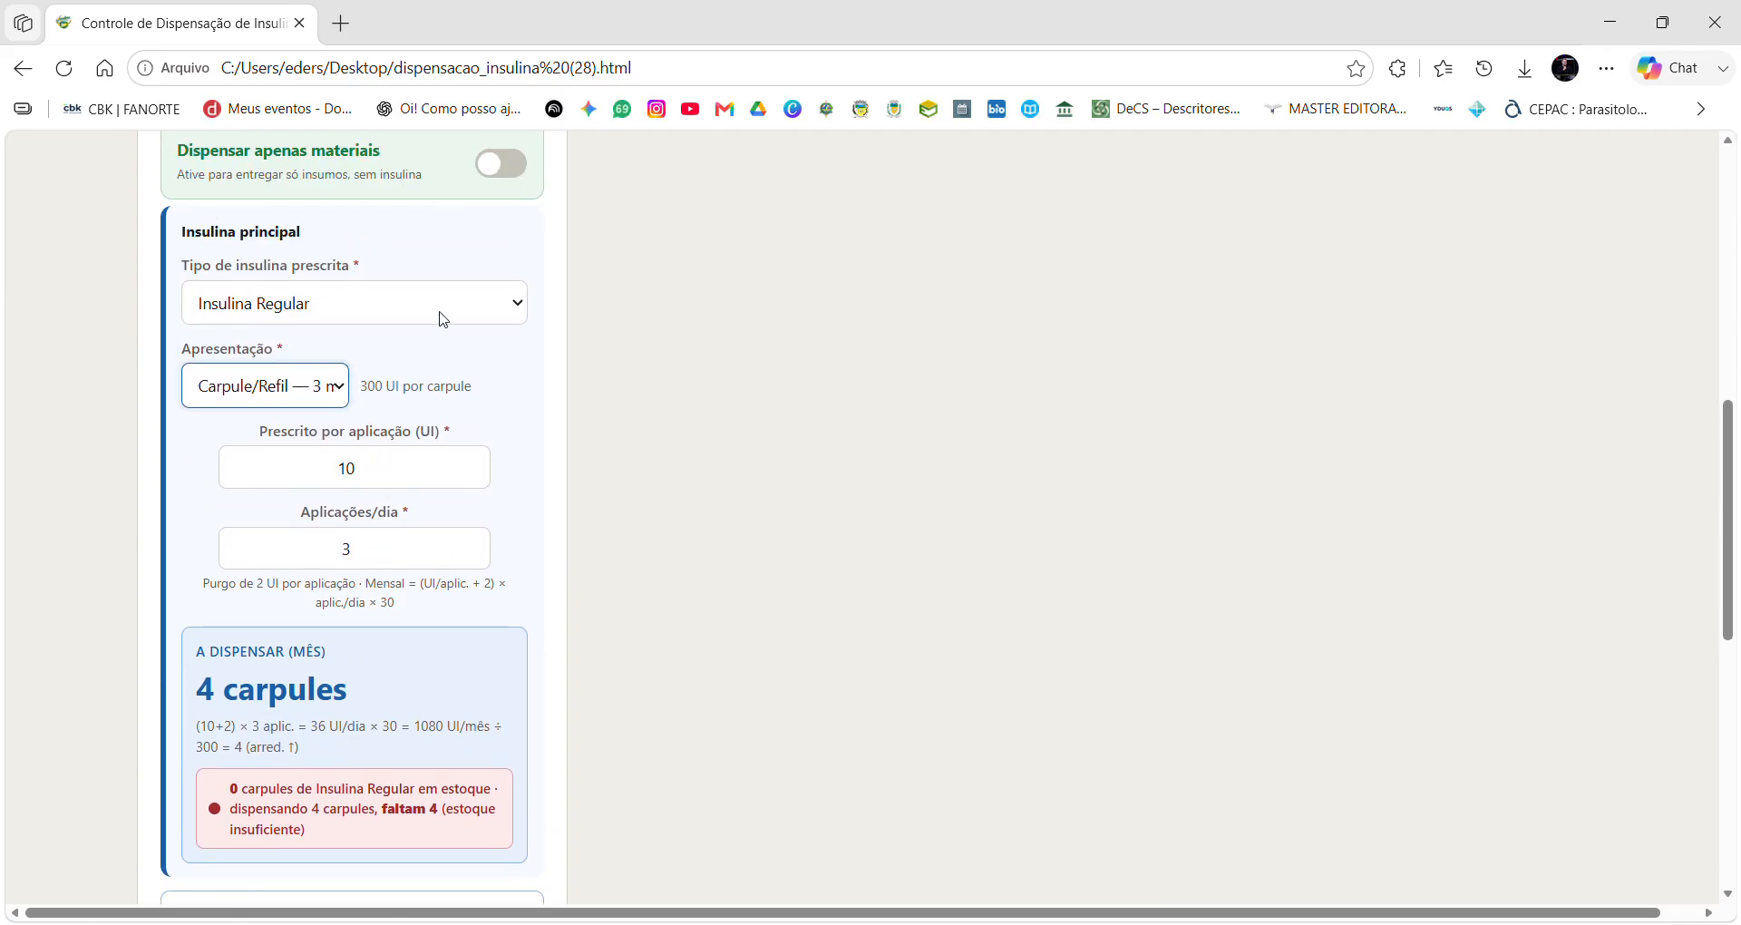
scroll(377, 444, "down", 4)
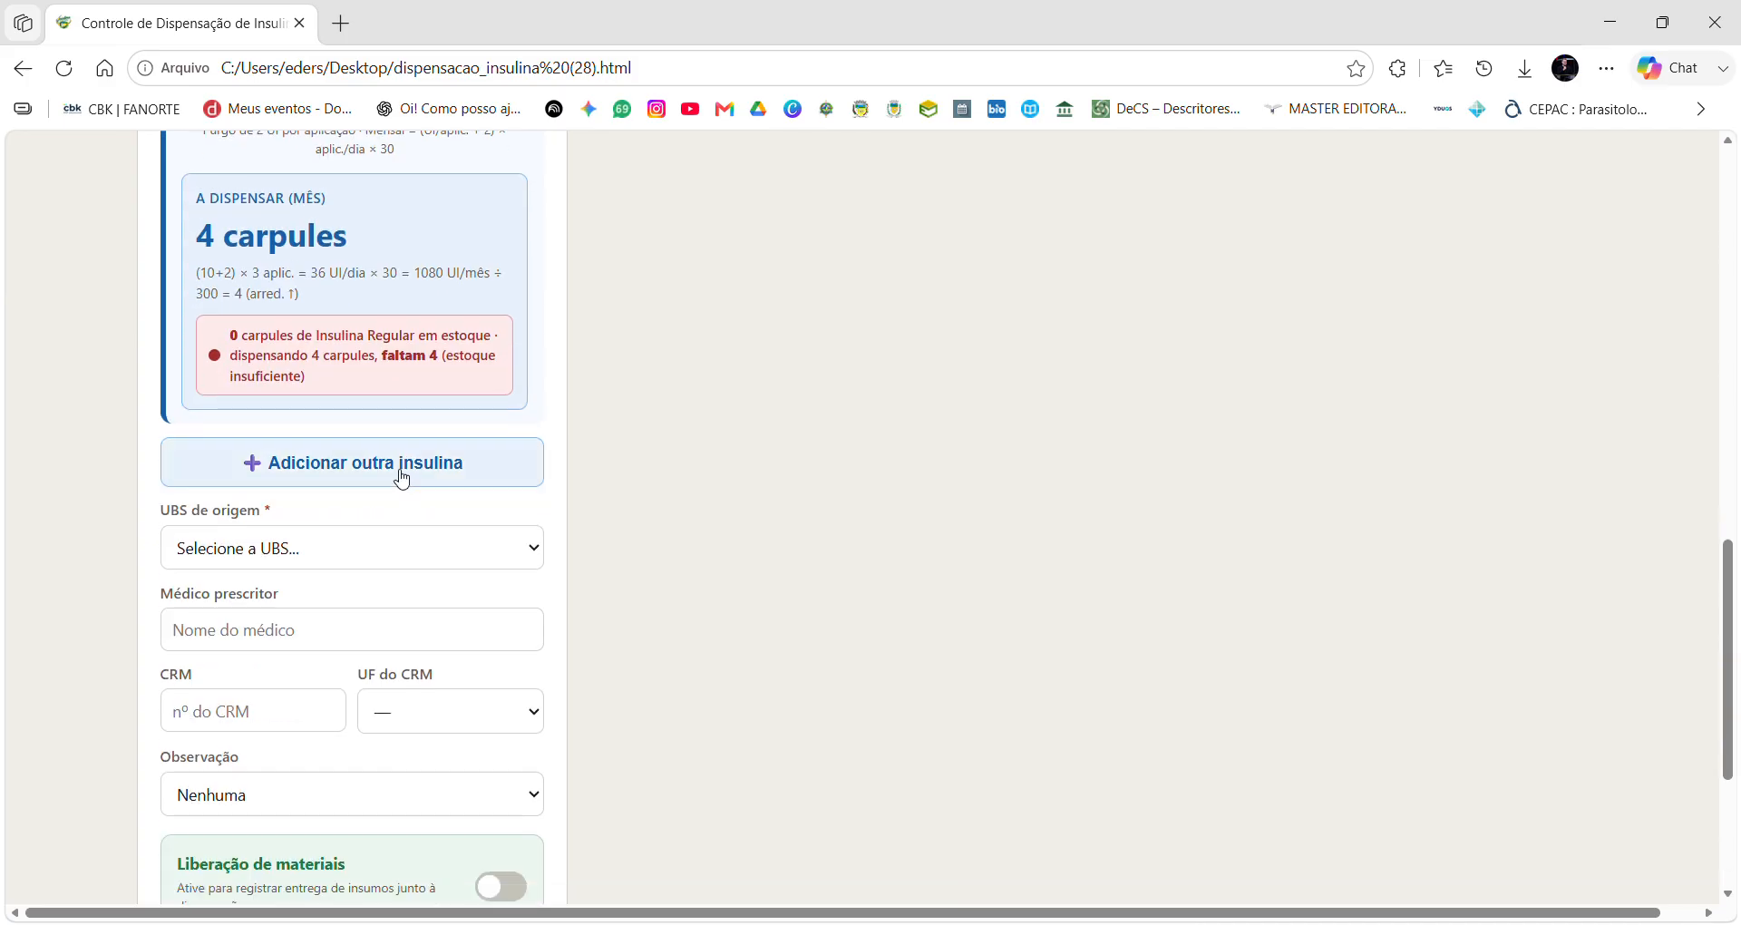
left_click(400, 473)
Add a second insulin entry set to Insulina NPH.
left_click(332, 555)
left_click(300, 626)
left_click(516, 466)
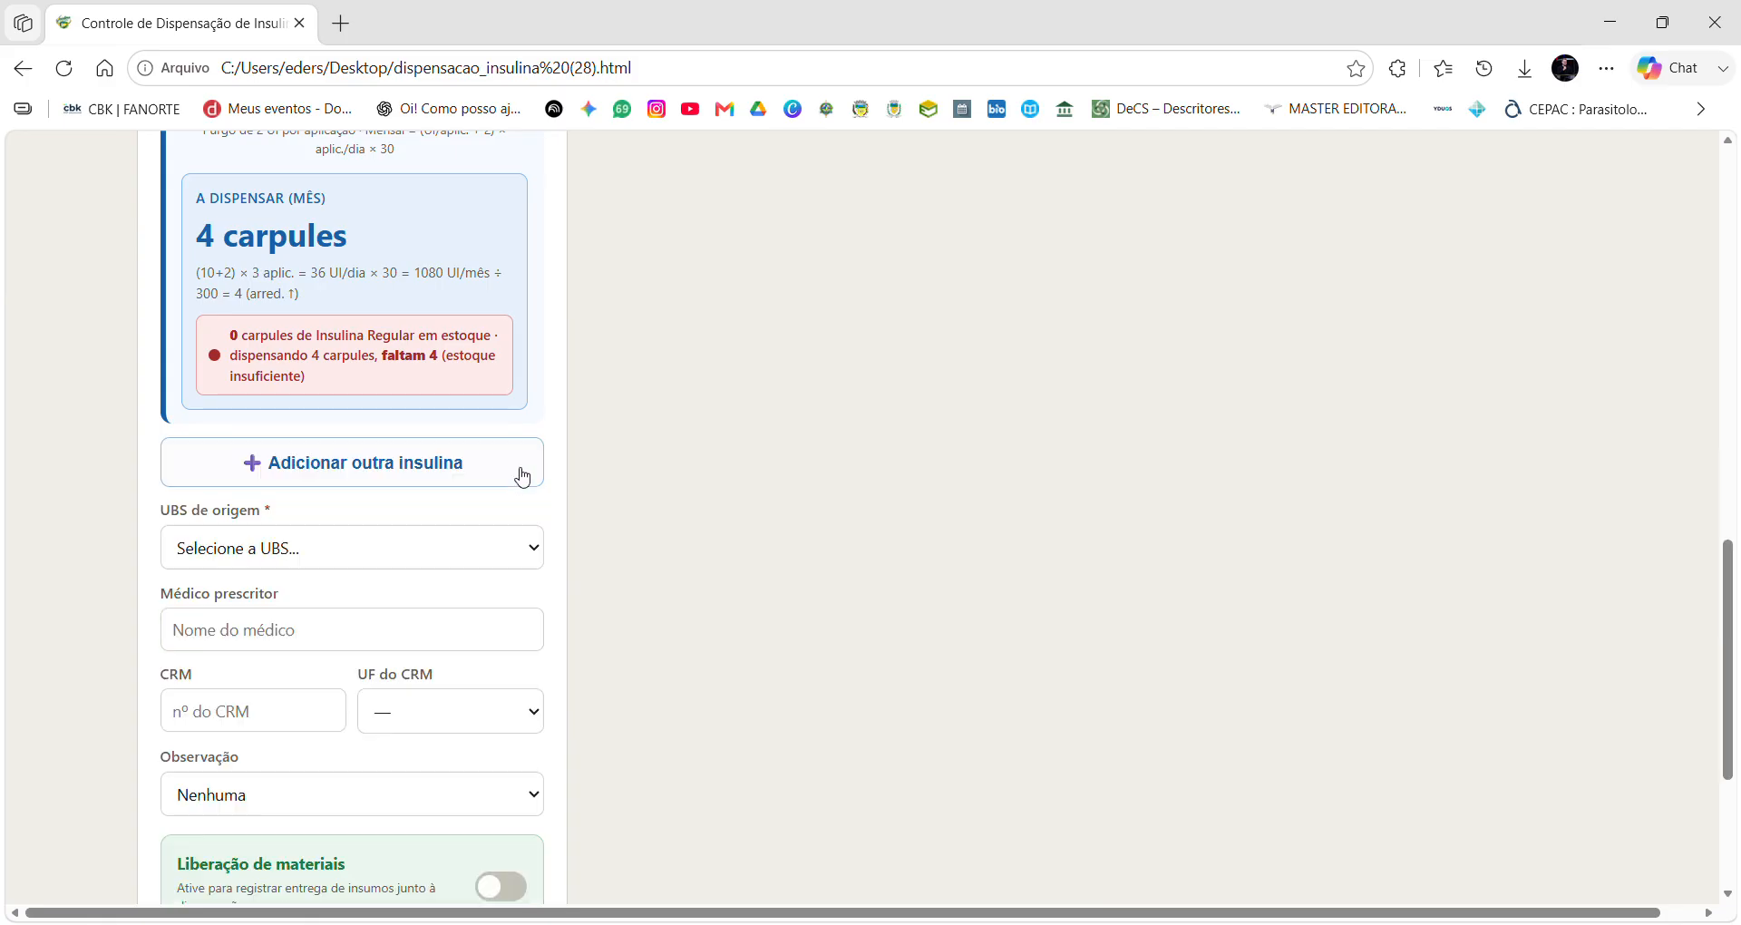
left_click(365, 478)
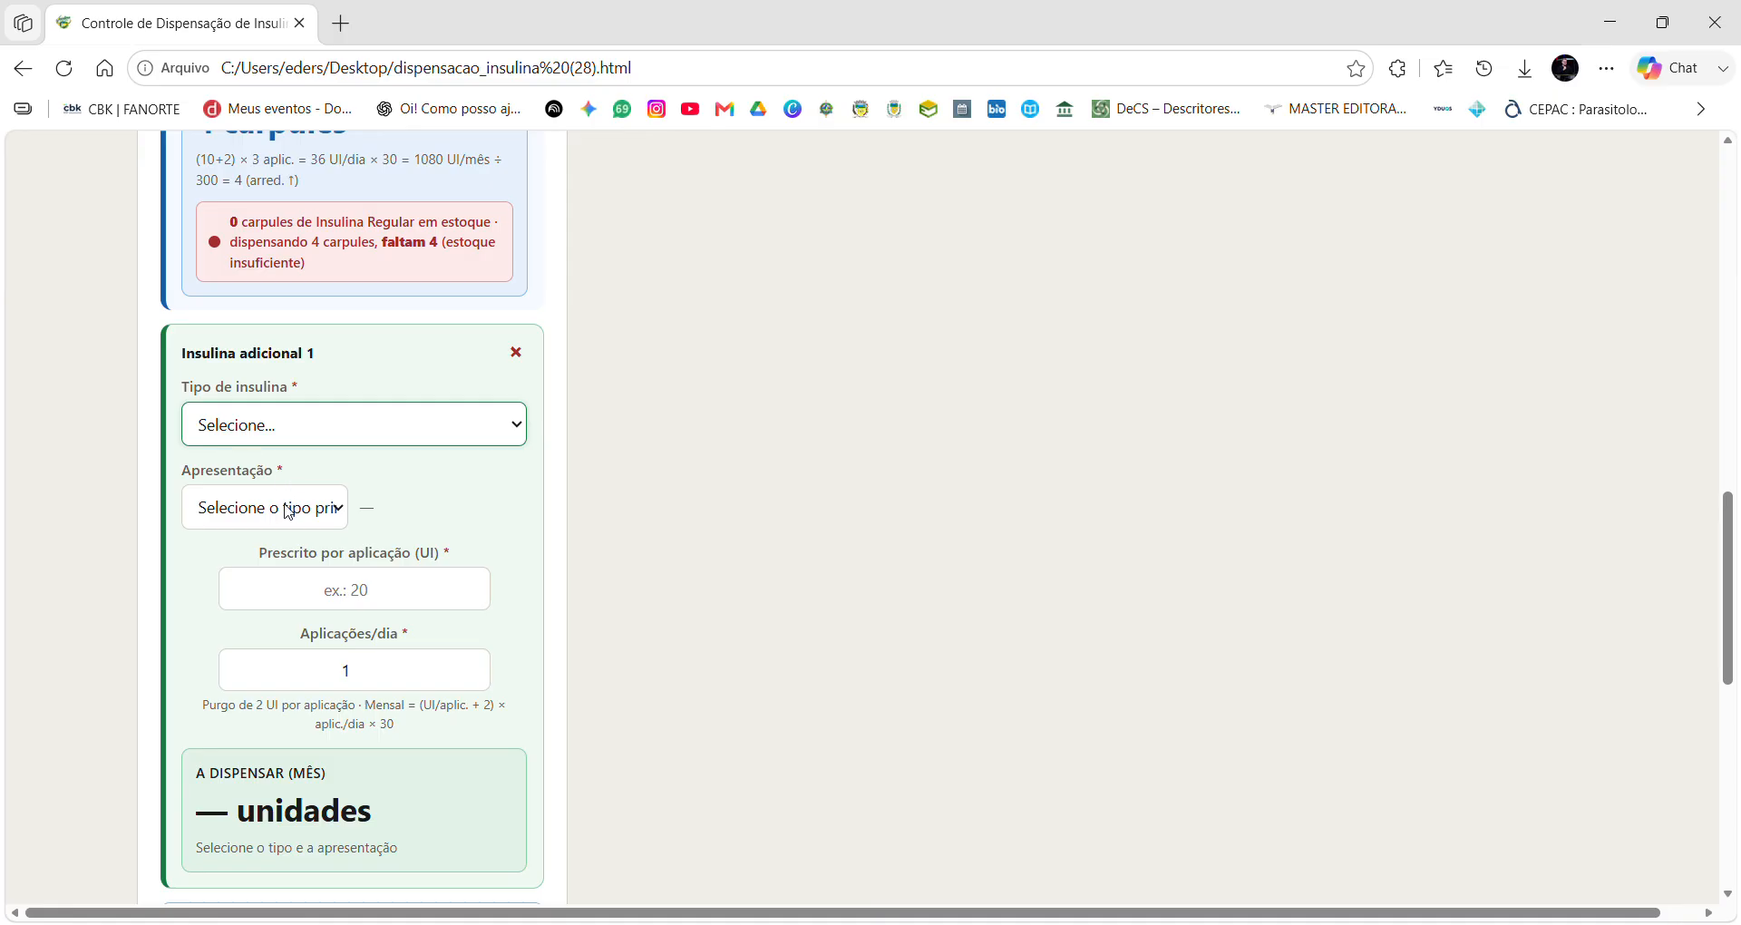
left_click(276, 504)
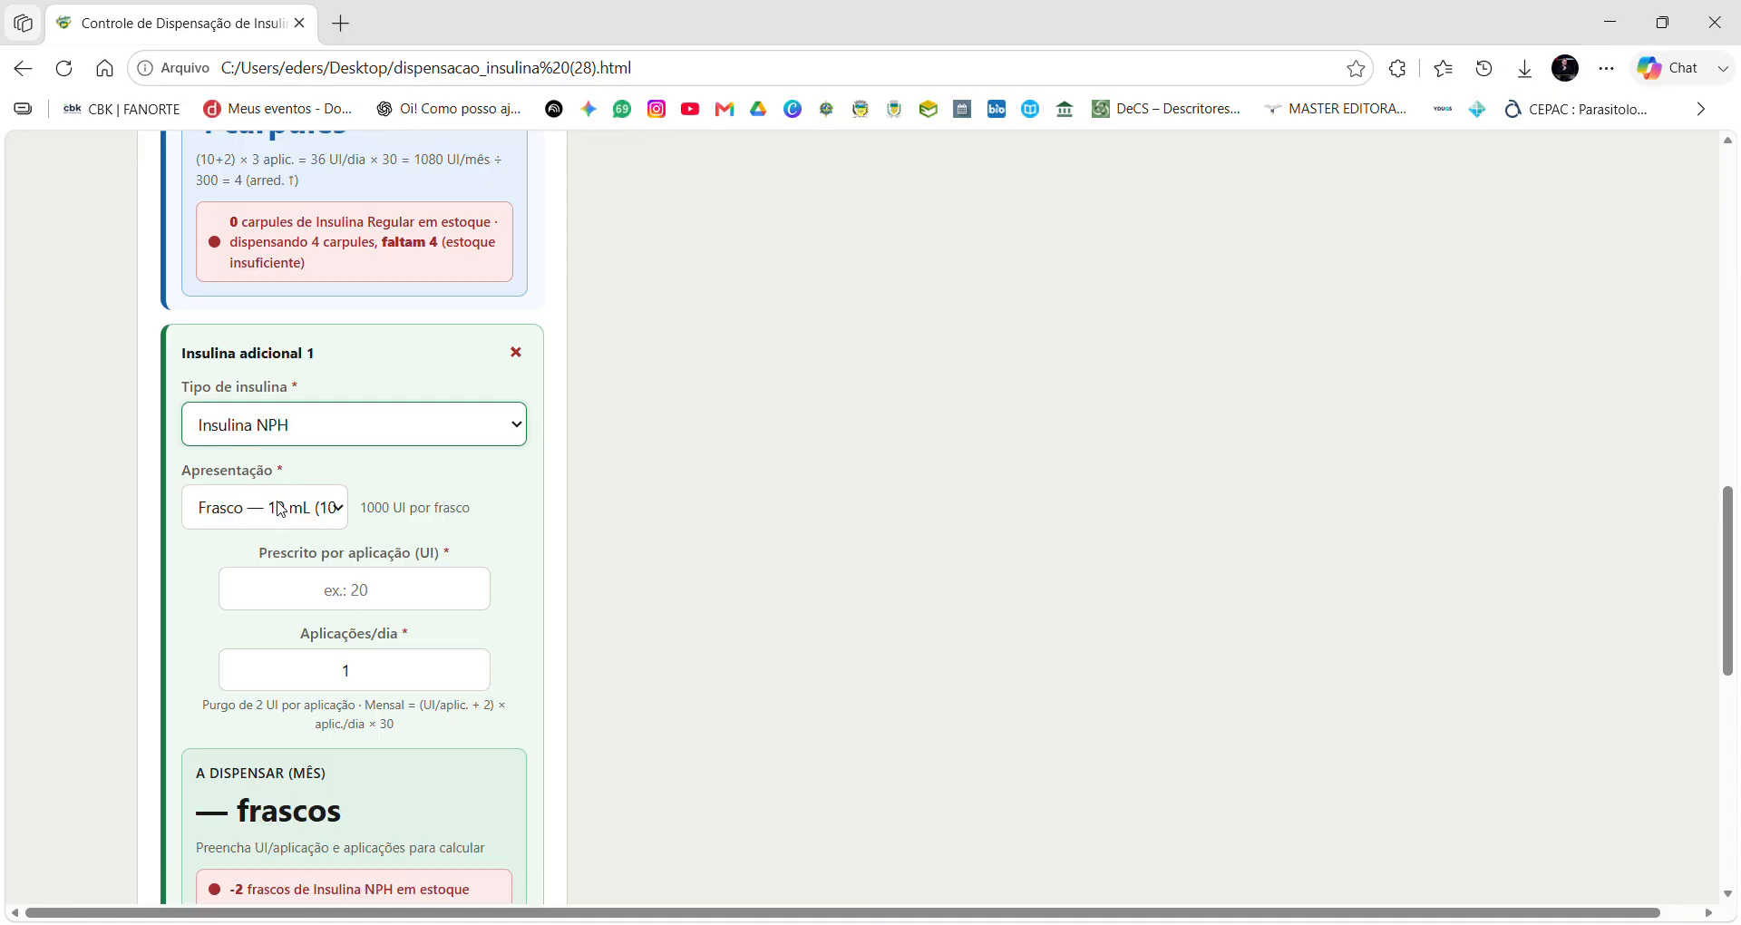
scroll(279, 502, "down", 2)
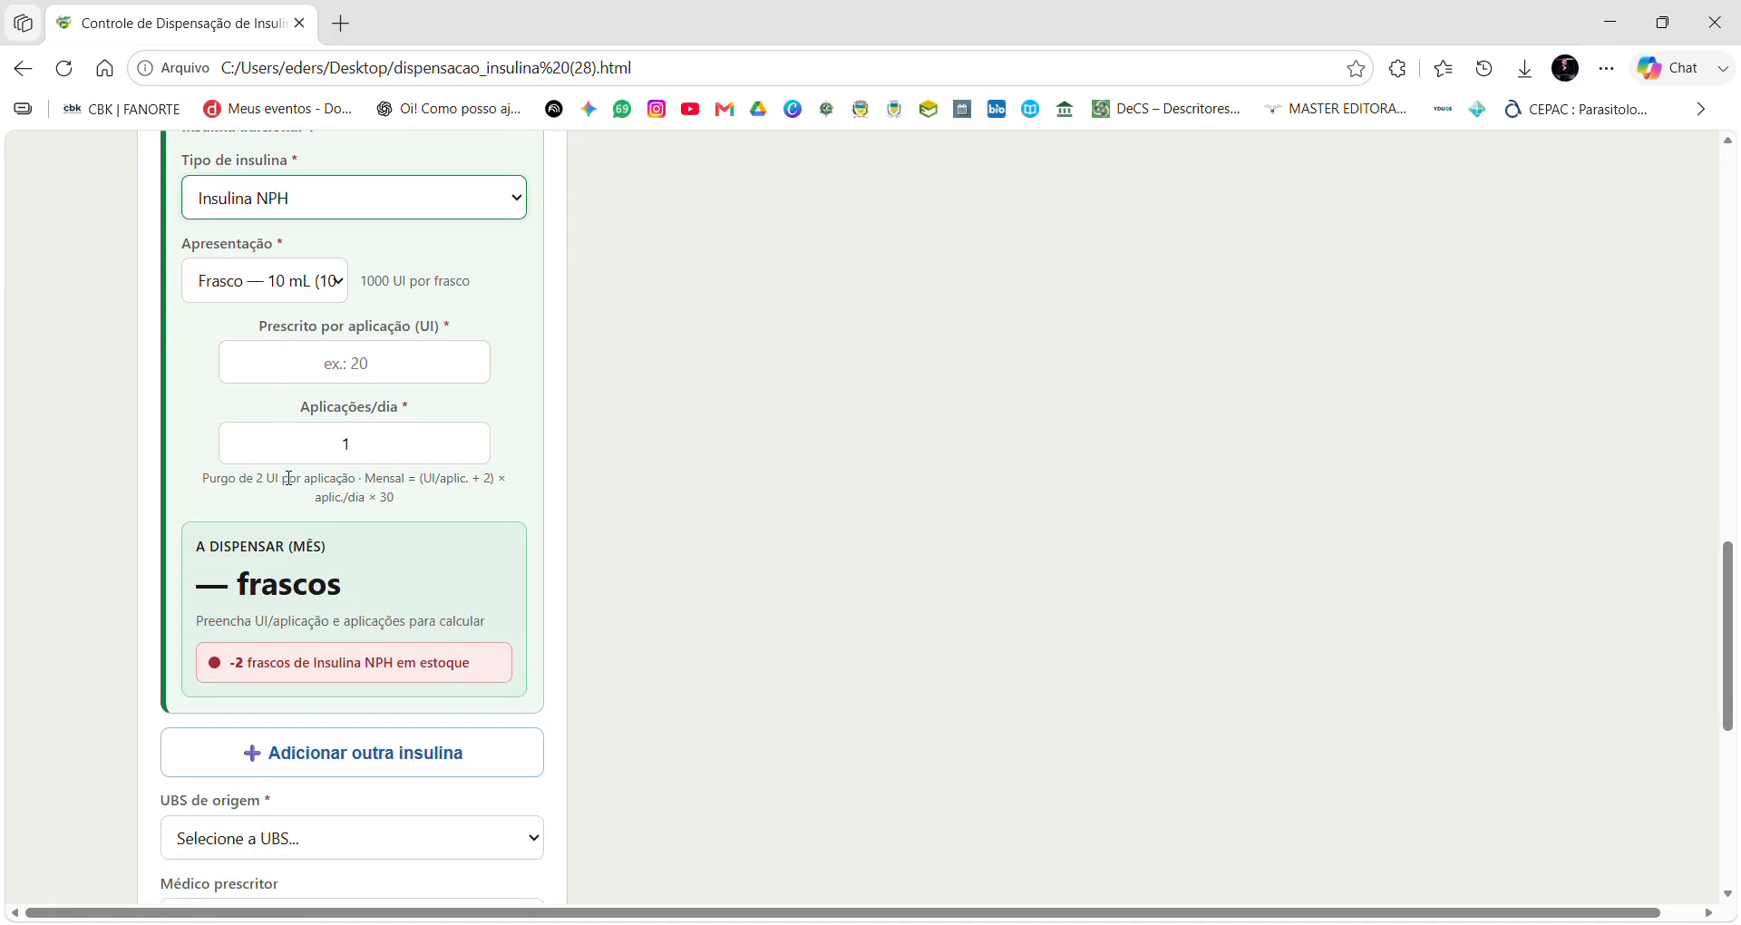
Give the NPH entry Carpule/Refil — 3 mL presentation, 10 UI, twice daily.
left_click(270, 282)
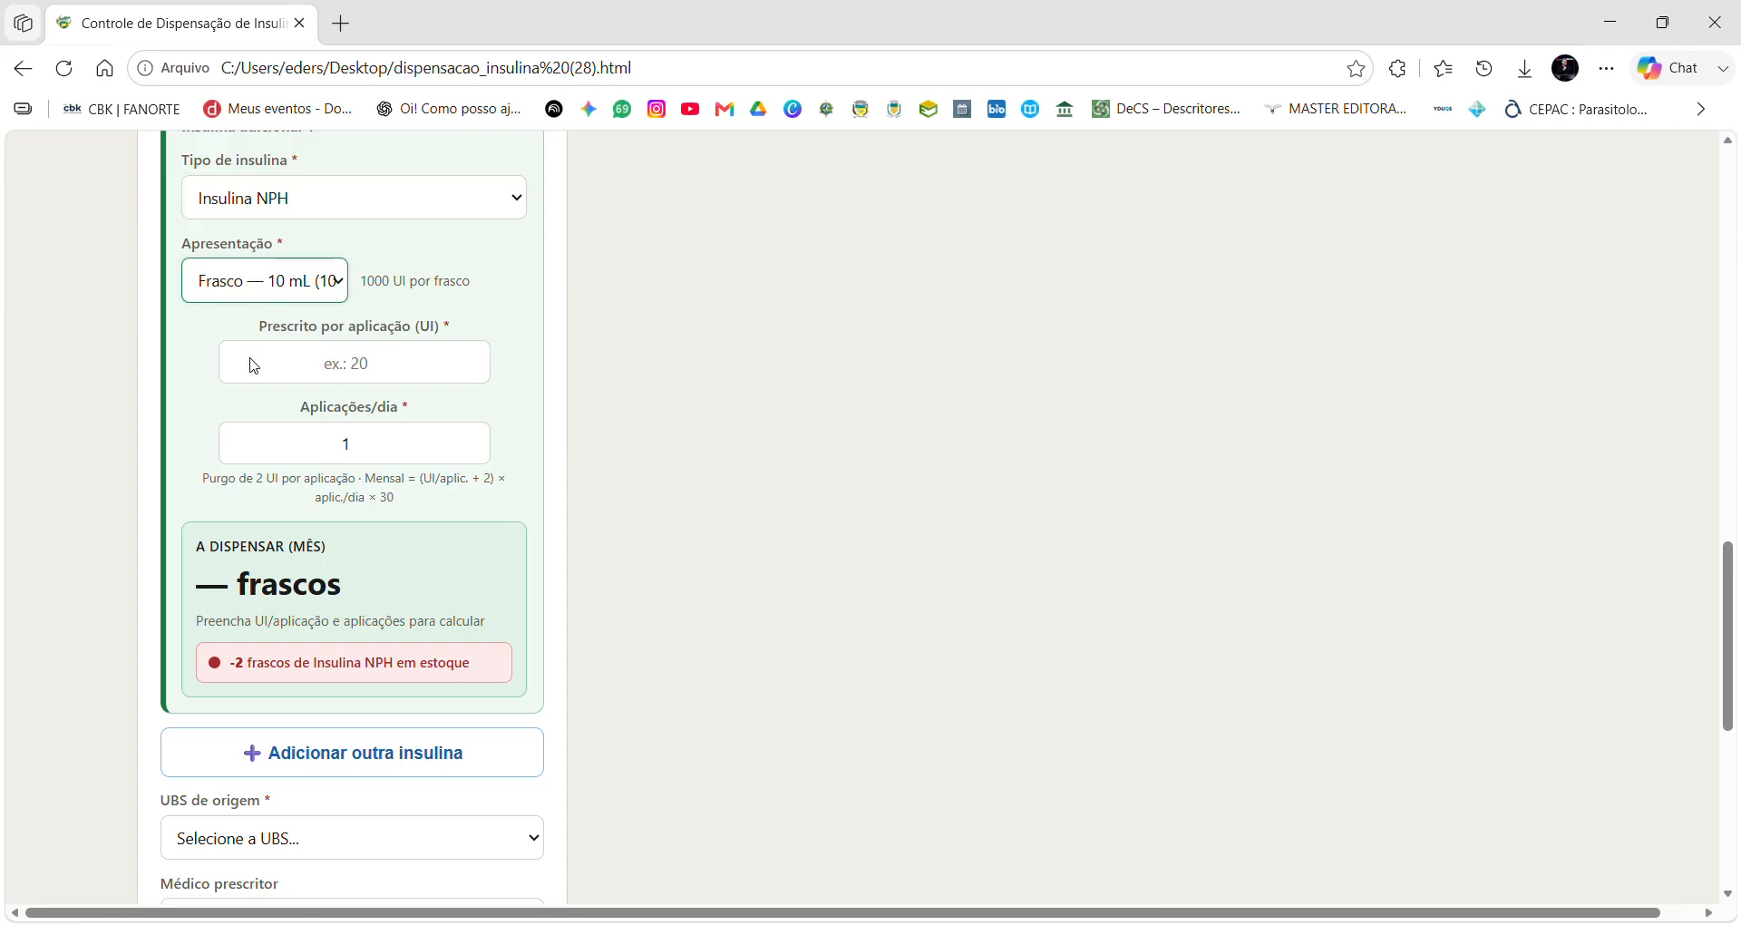
key("Down")
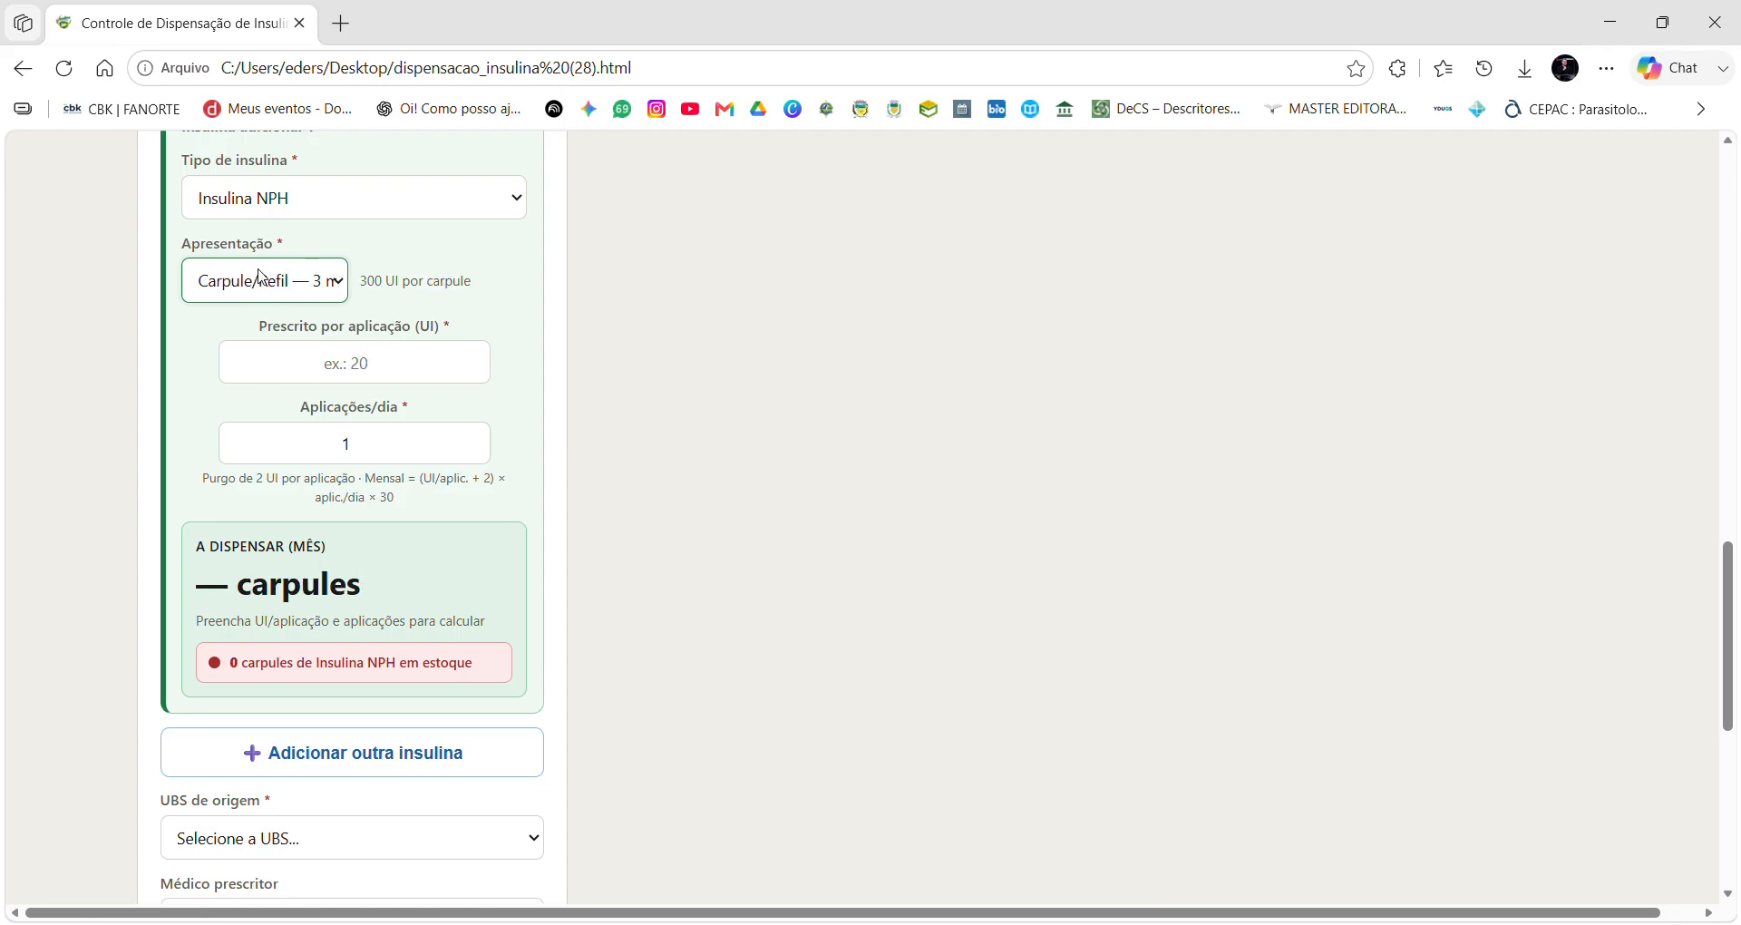
key("Tab")
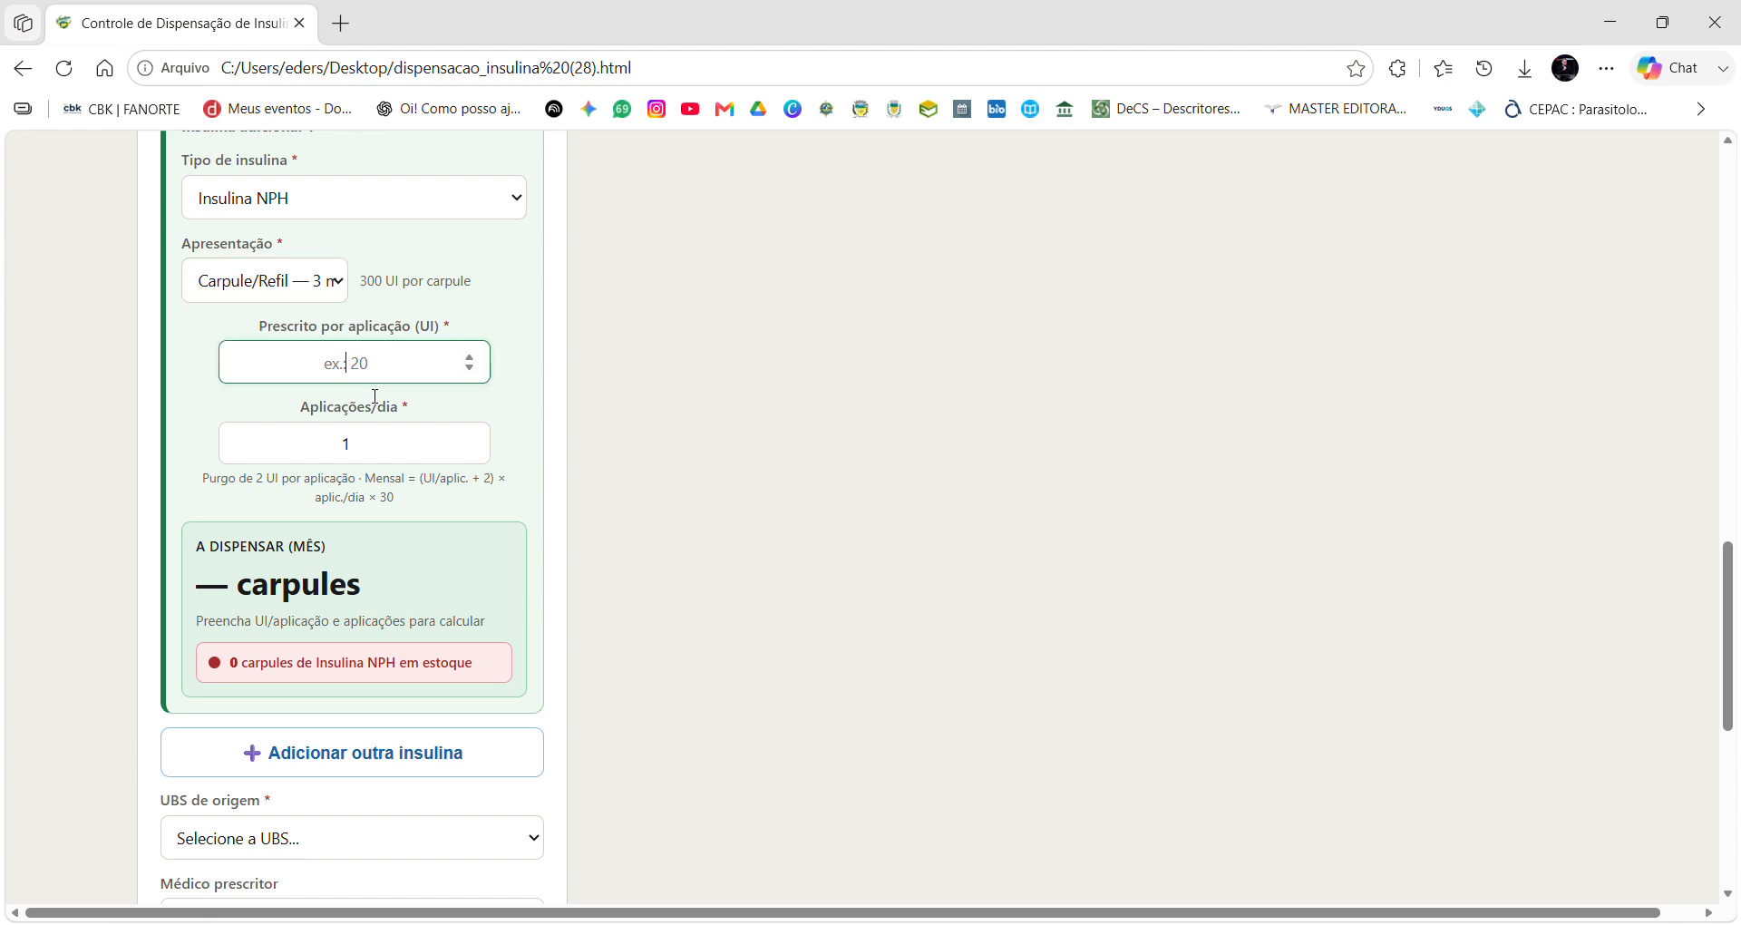
type("10")
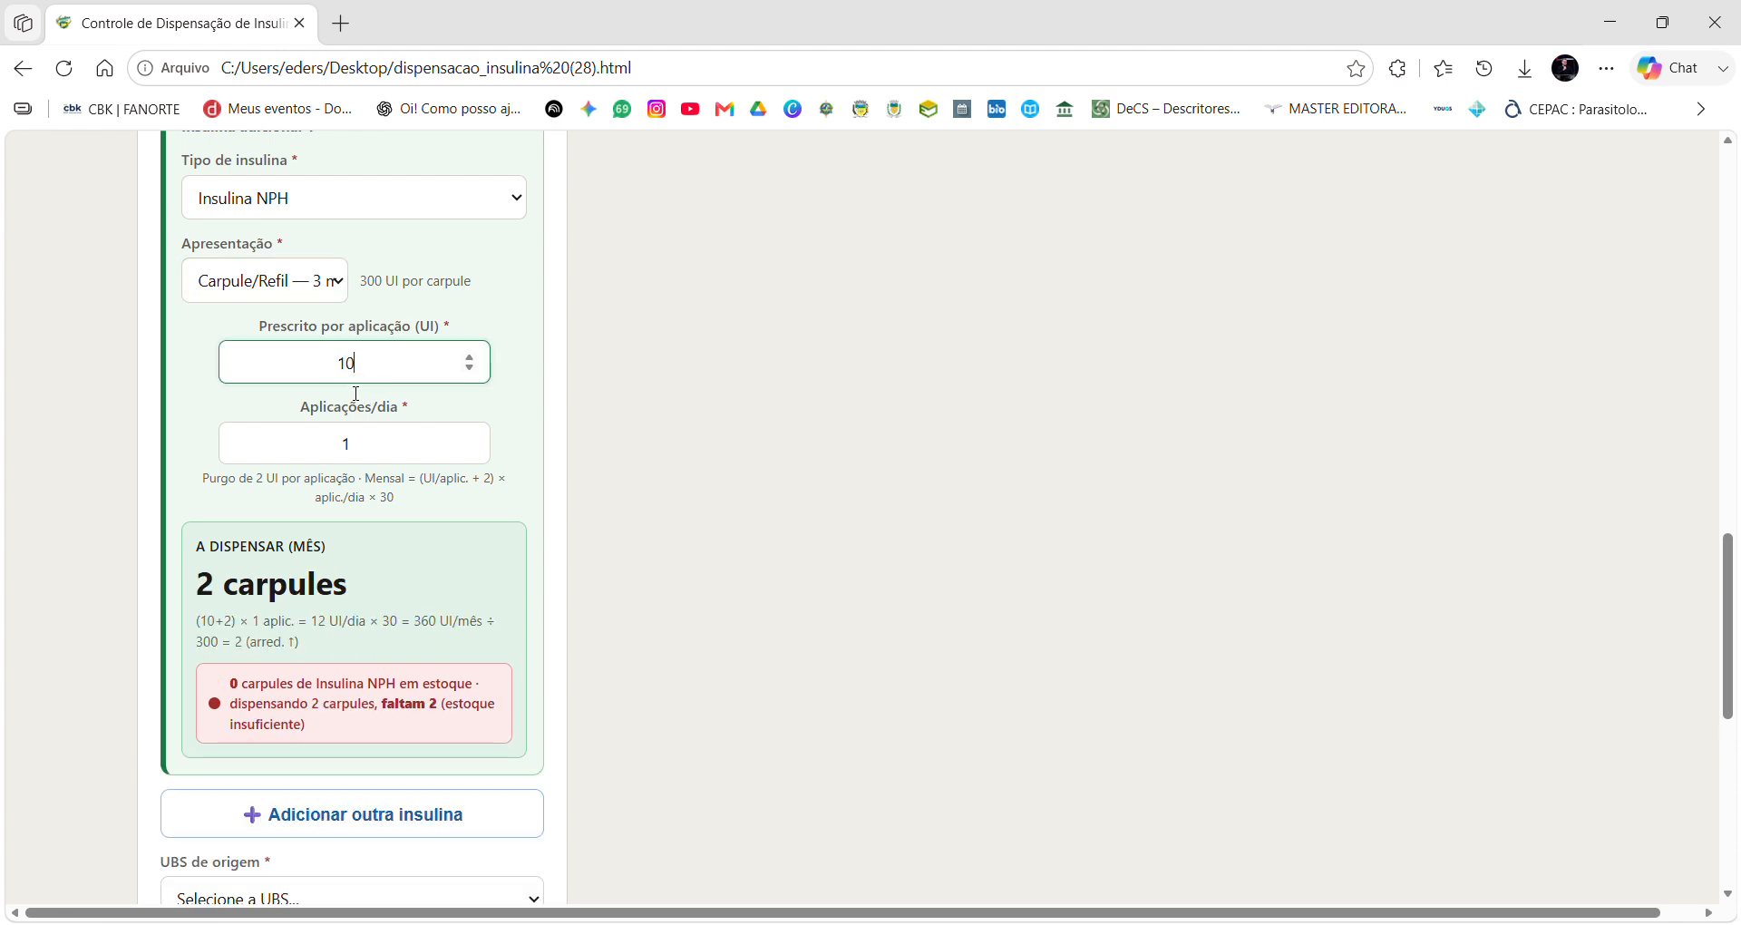
key("Tab")
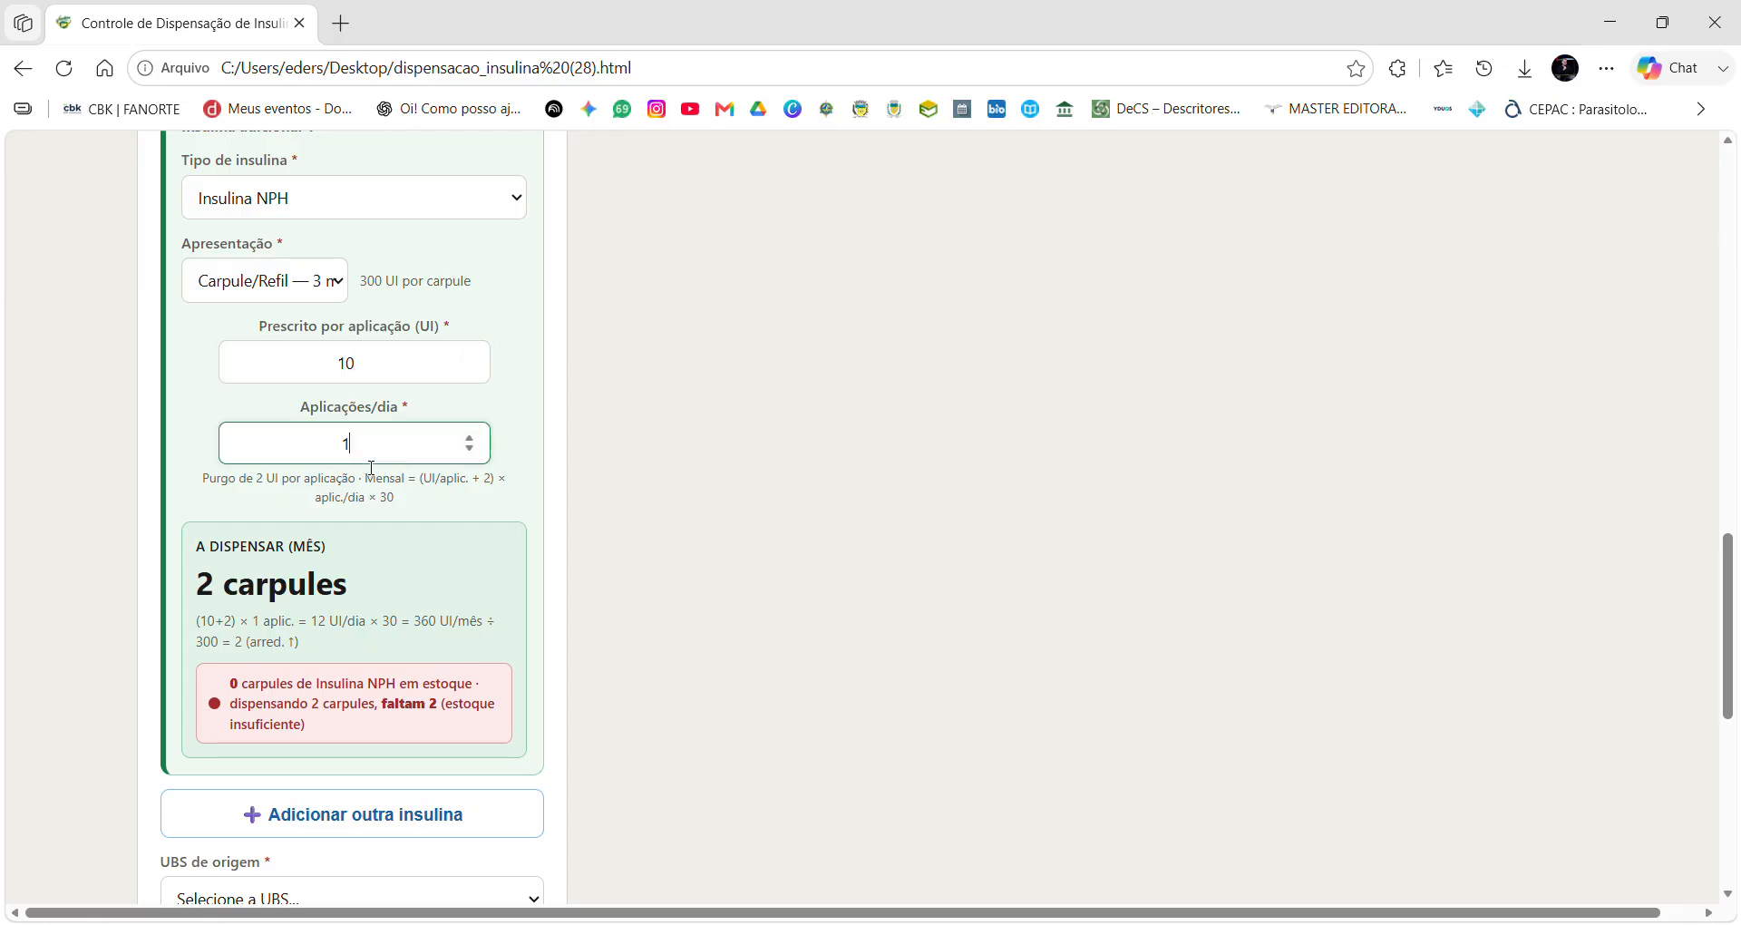
left_click(469, 437)
scroll(322, 635, "down", 1)
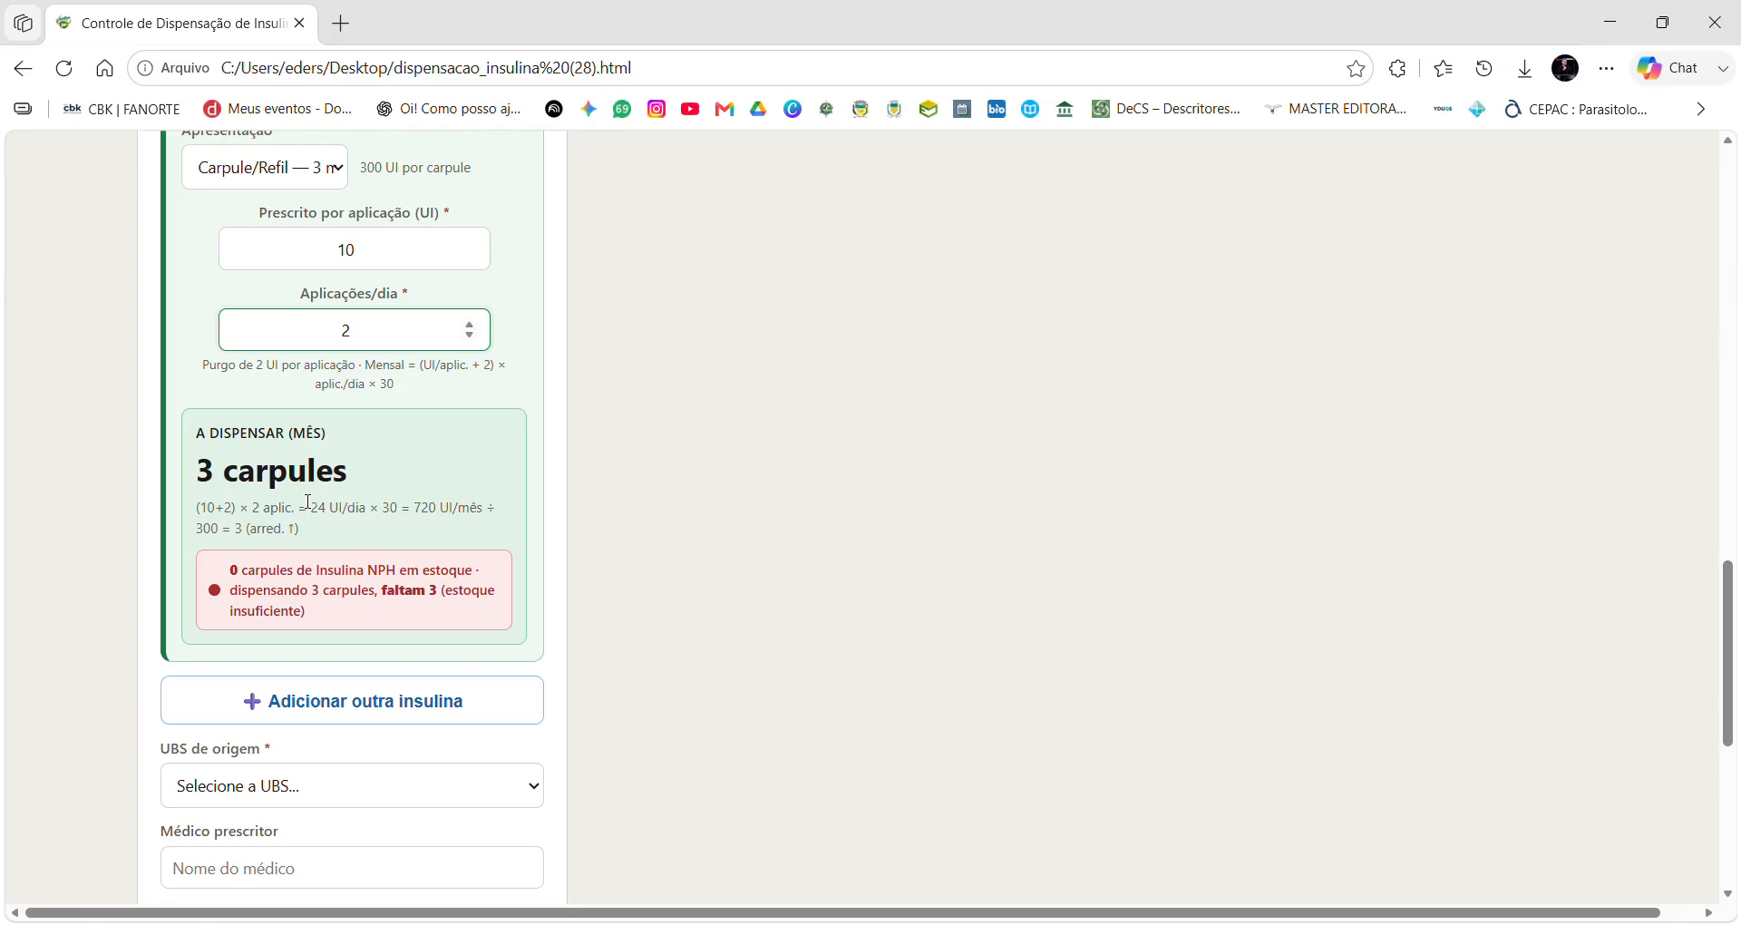
scroll(310, 502, "down", 3)
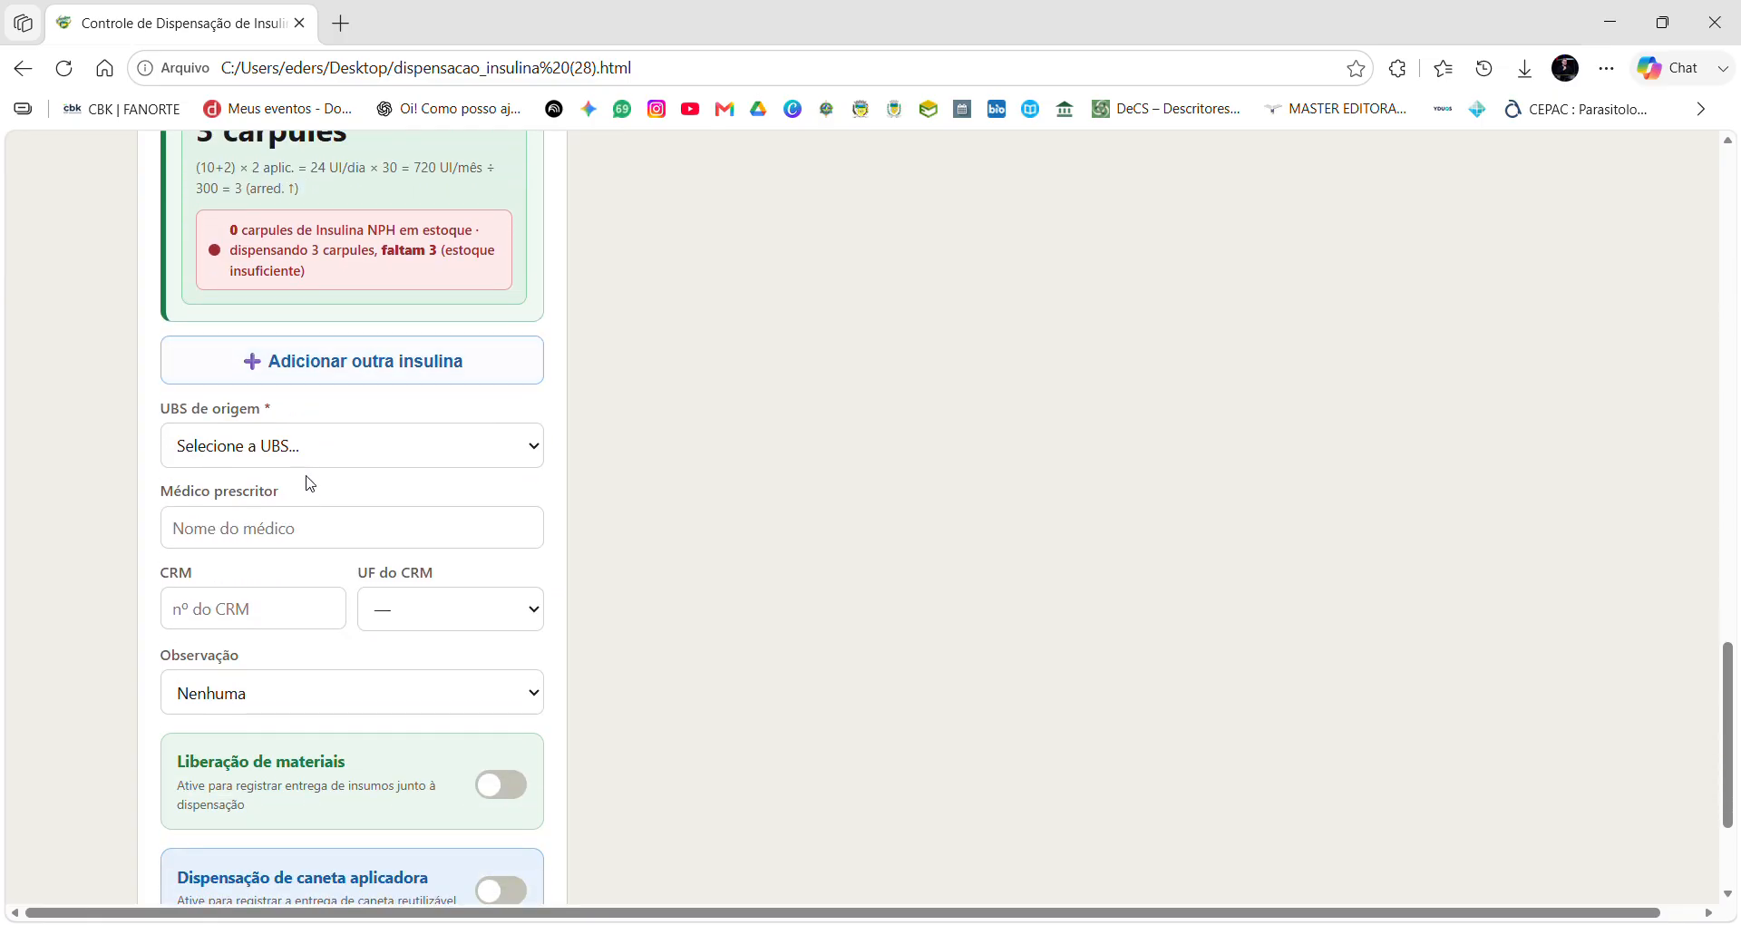
Select UBS Nova Esperança as the origin UBS, leaving the observation as Nenhuma.
left_click(291, 450)
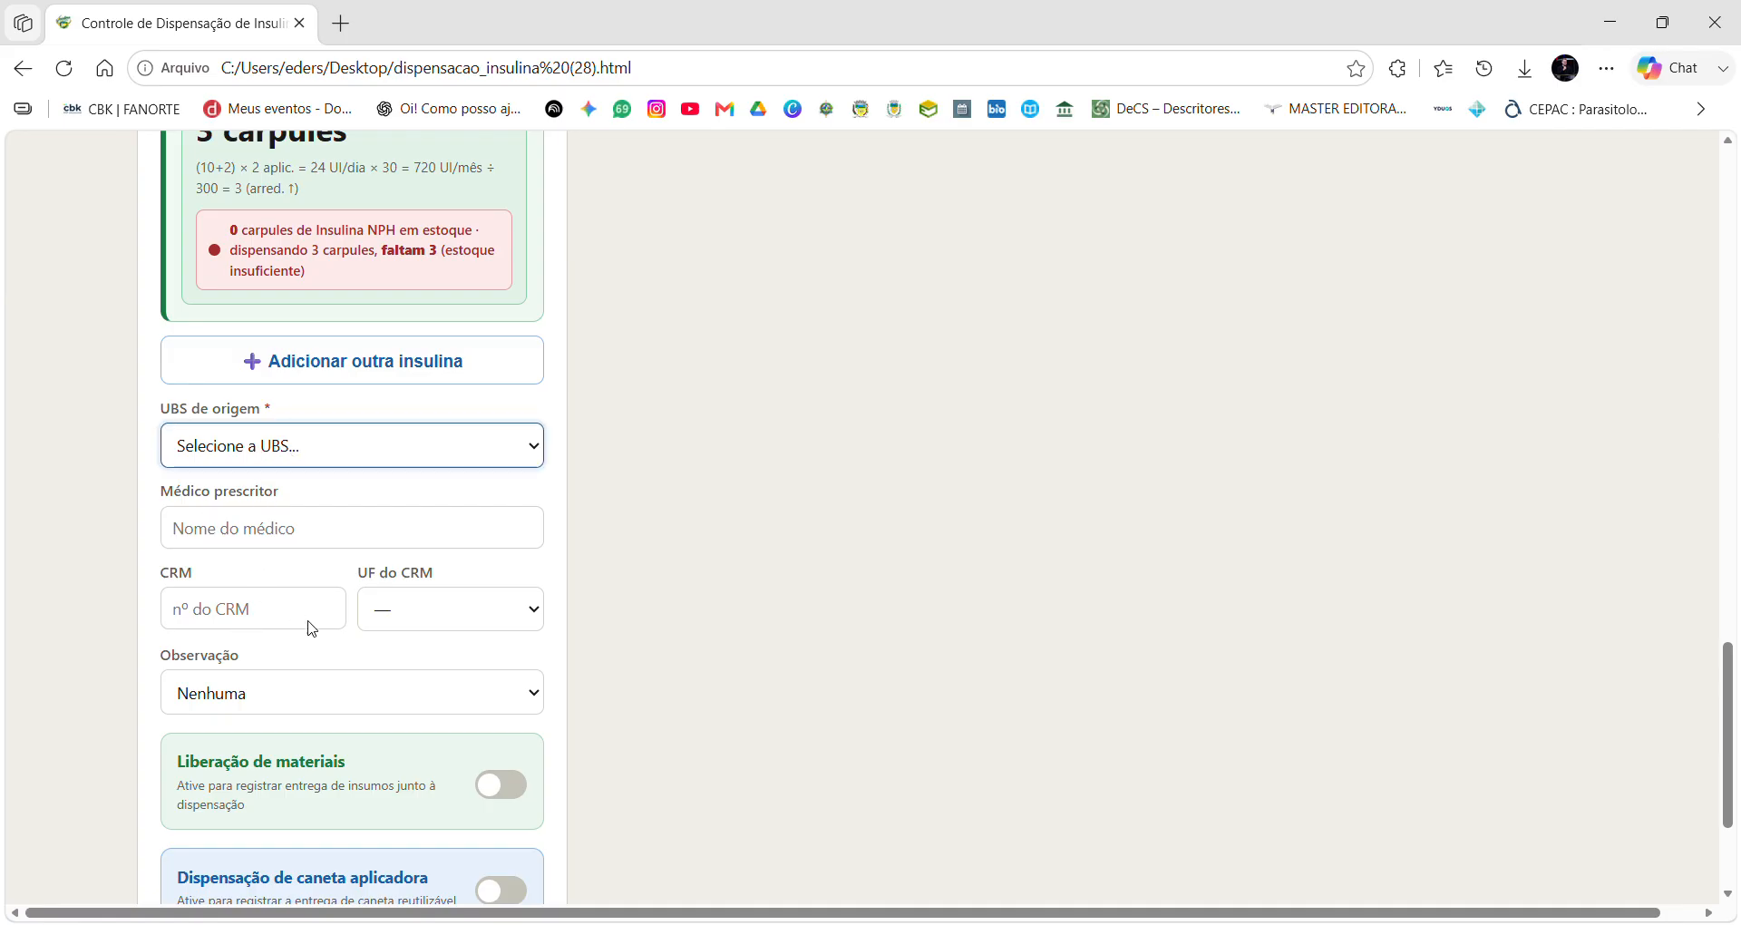
key("Down")
left_click(282, 583)
scroll(350, 494, "down", 1)
scroll(298, 406, "down", 1)
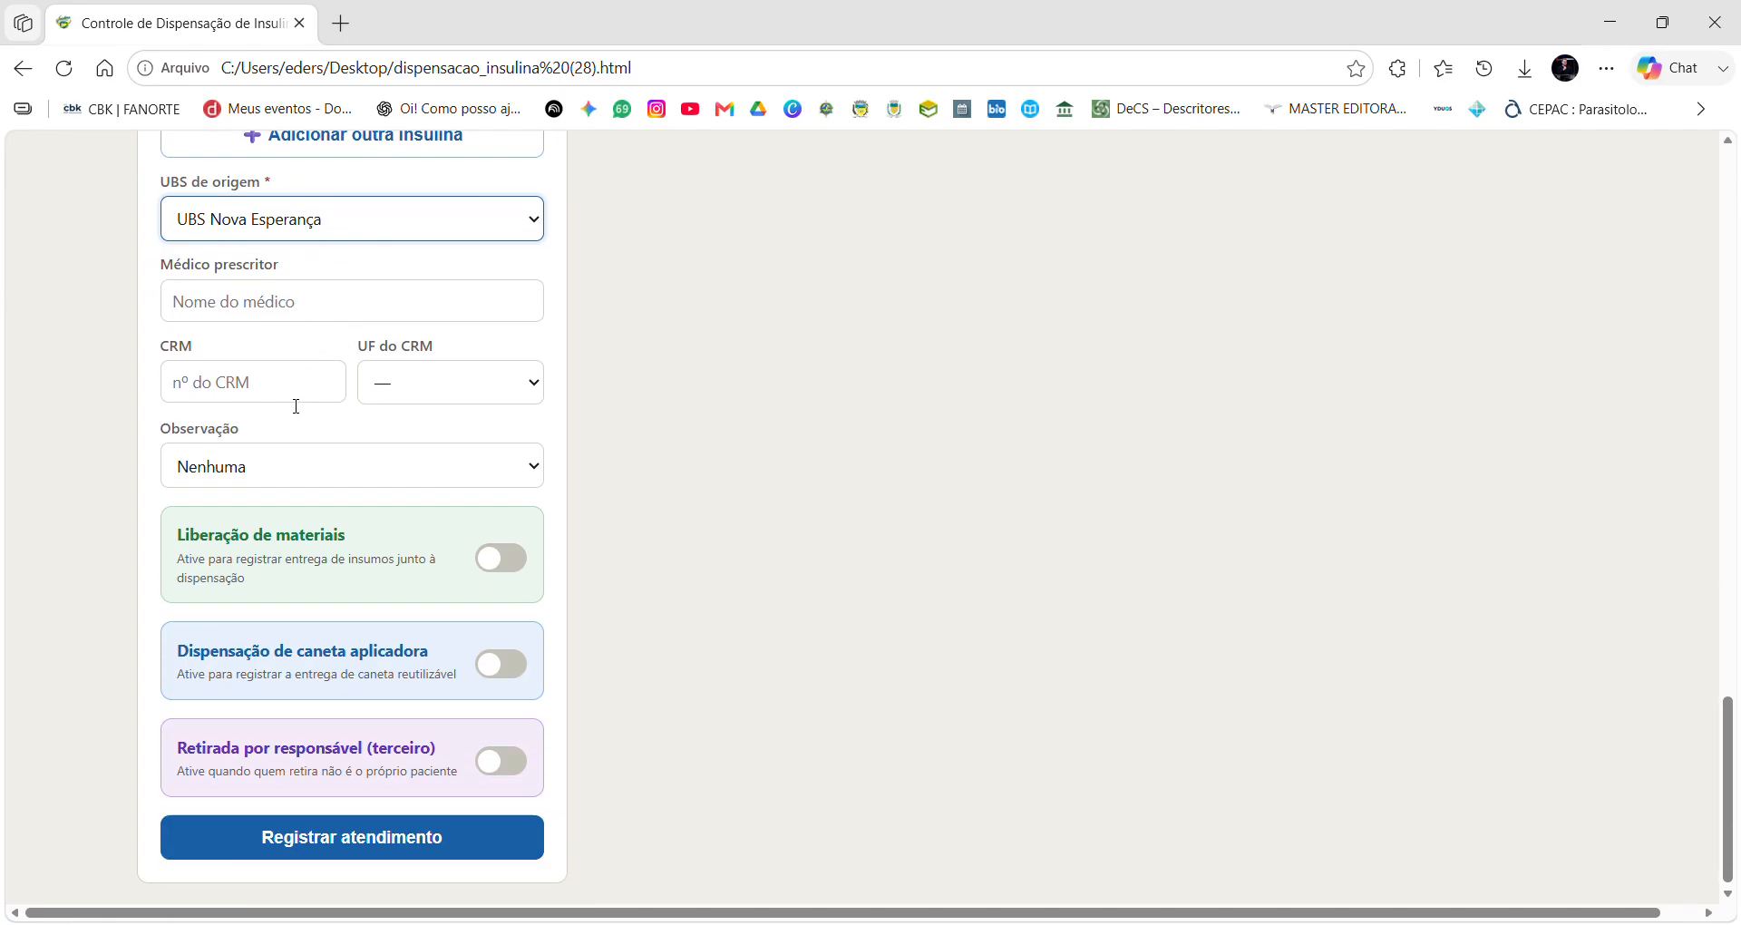
left_click(188, 310)
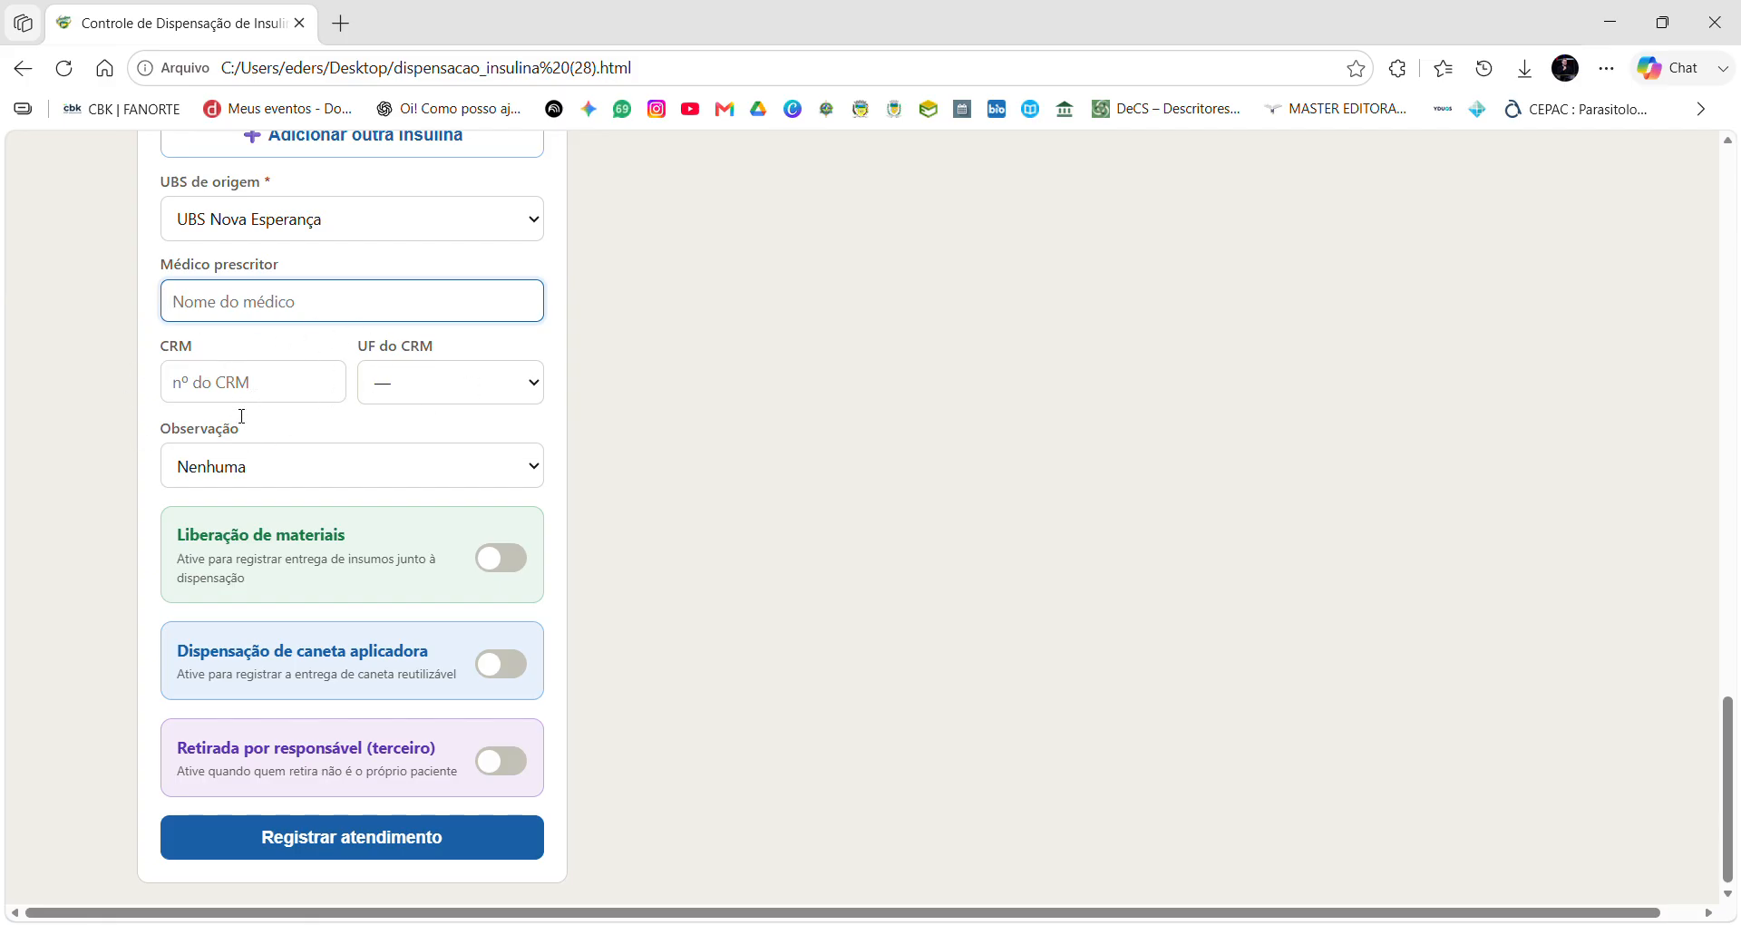
scroll(240, 413, "down", 1)
left_click(263, 466)
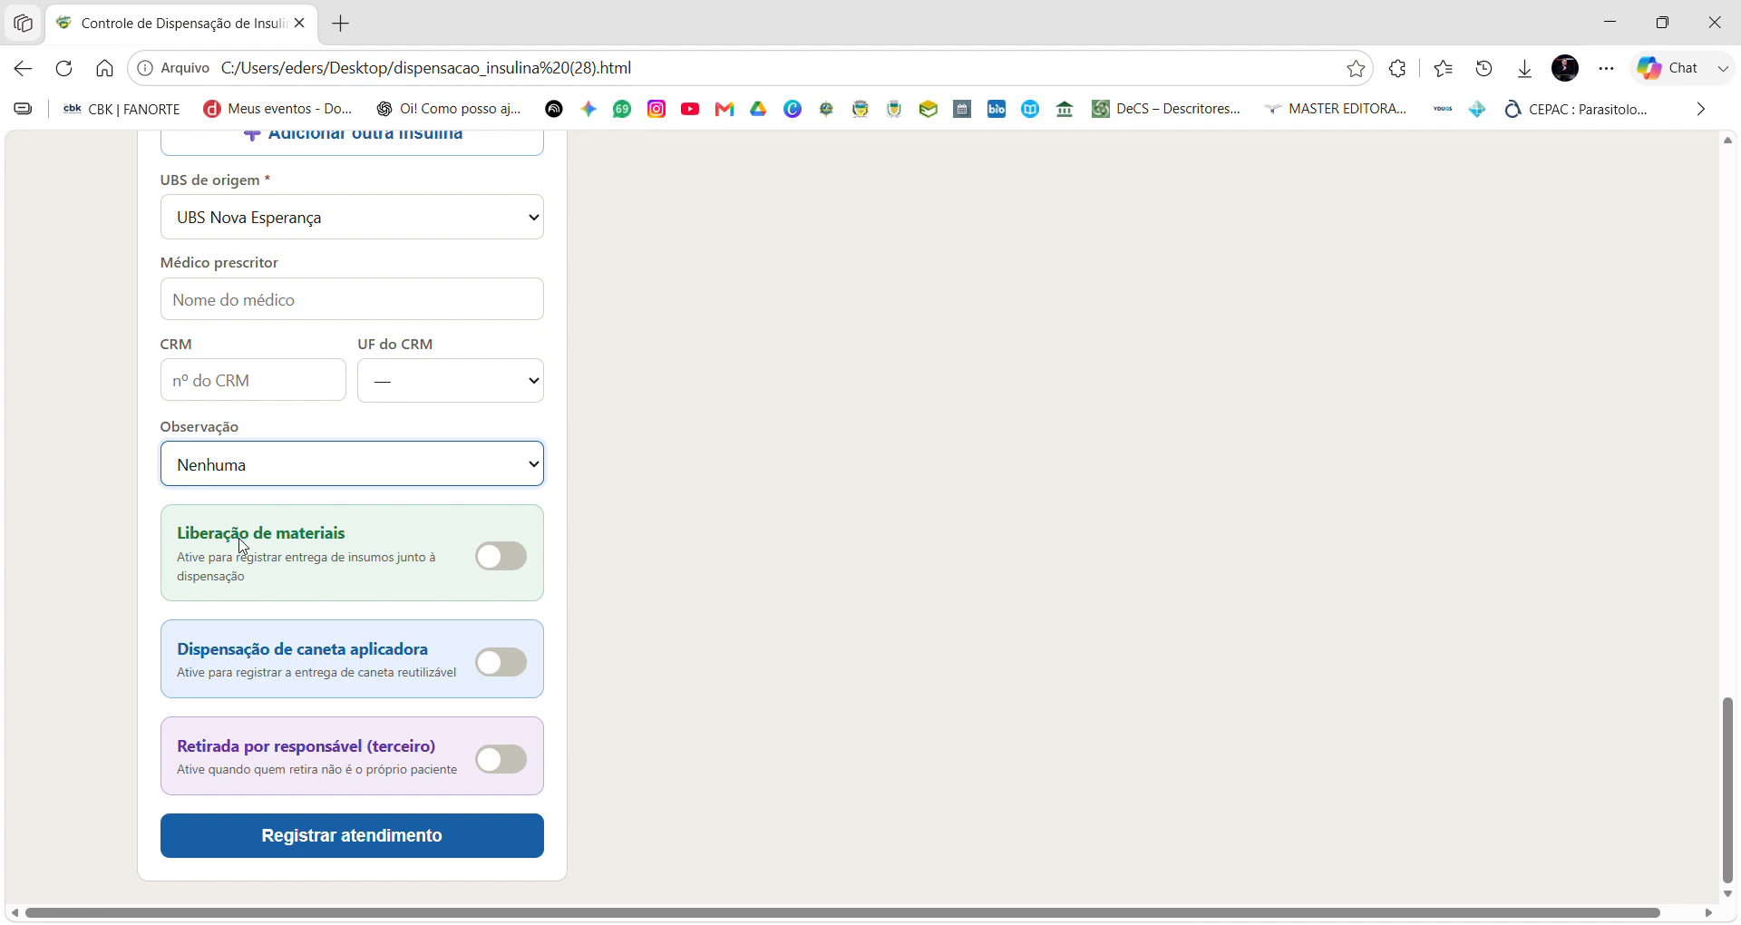
Change the observation to Paciente em trânsito.
key("Down")
key("Down")
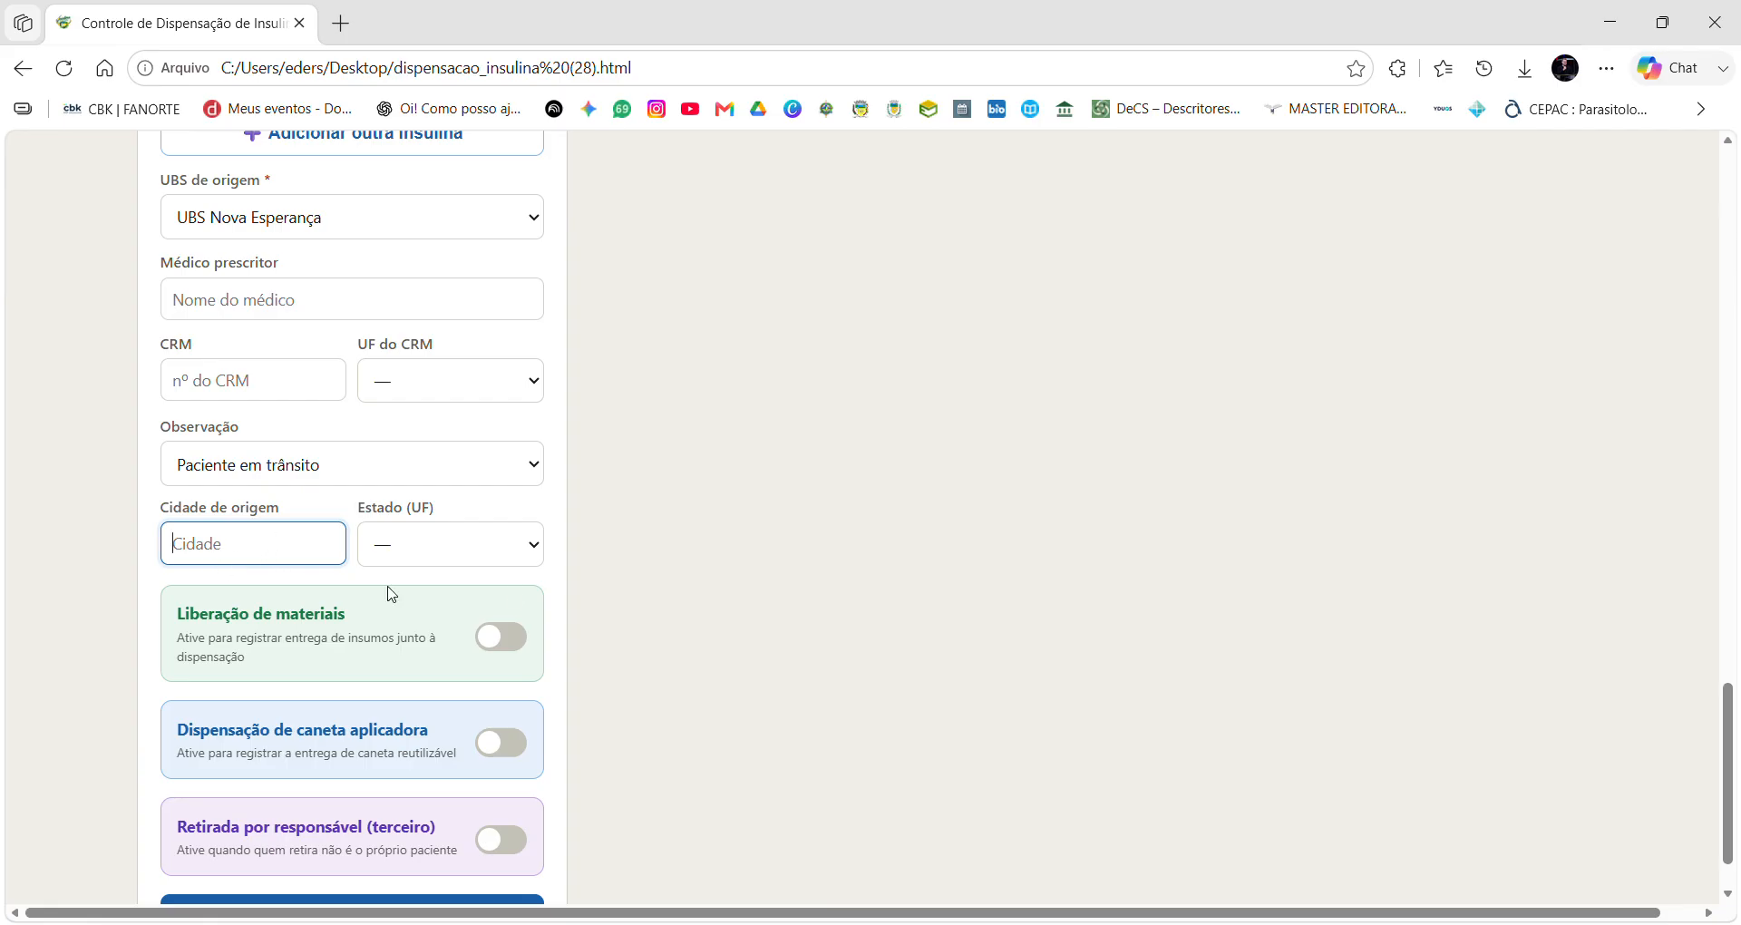
Enter PORTO VELHO as the origin city and RO as the state.
left_click(467, 551)
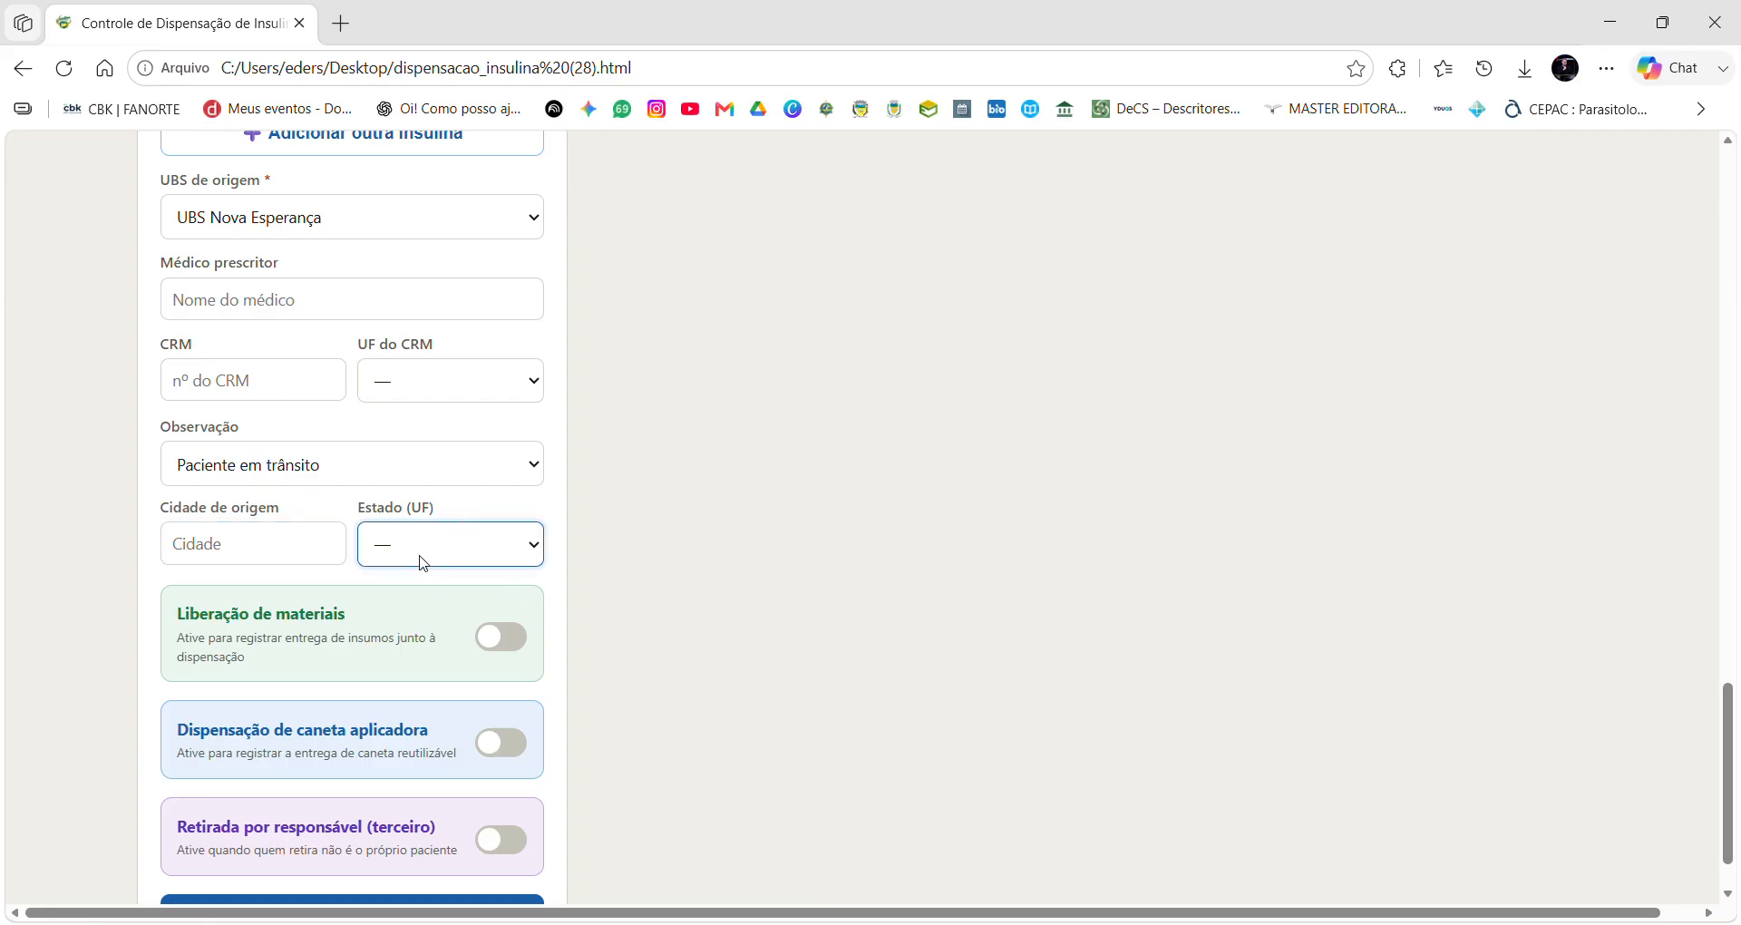
left_click(249, 560)
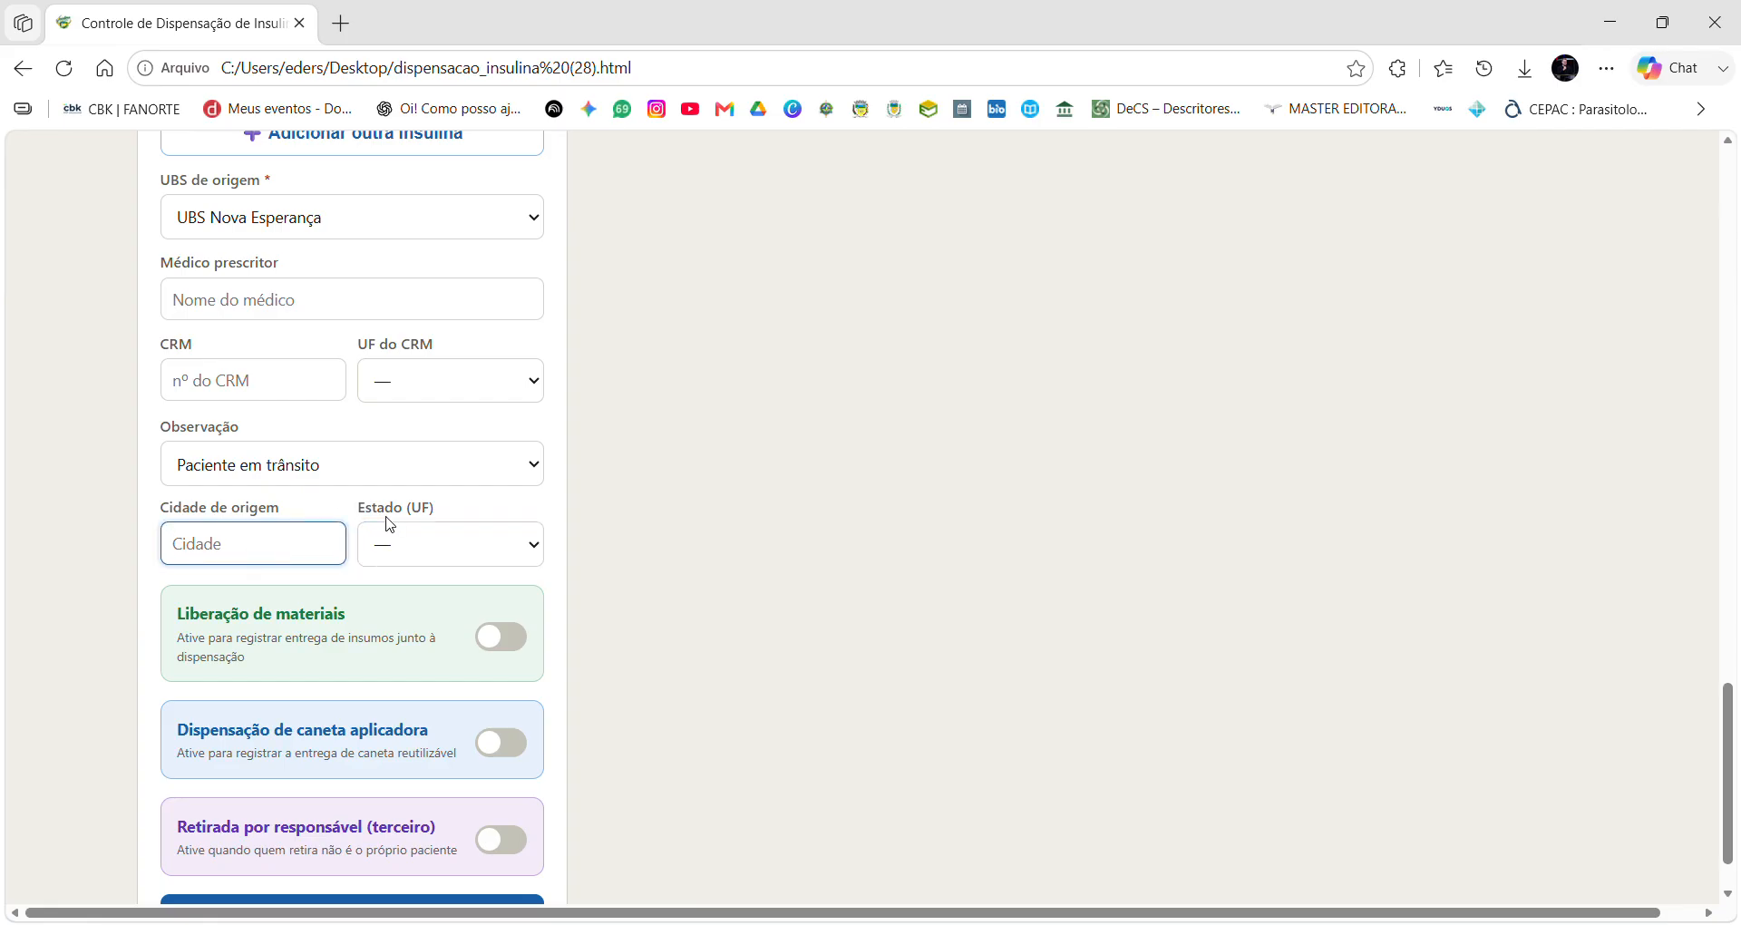
type("PORTO VELHO")
key("Tab")
type("ro")
scroll(590, 661, "down", 2)
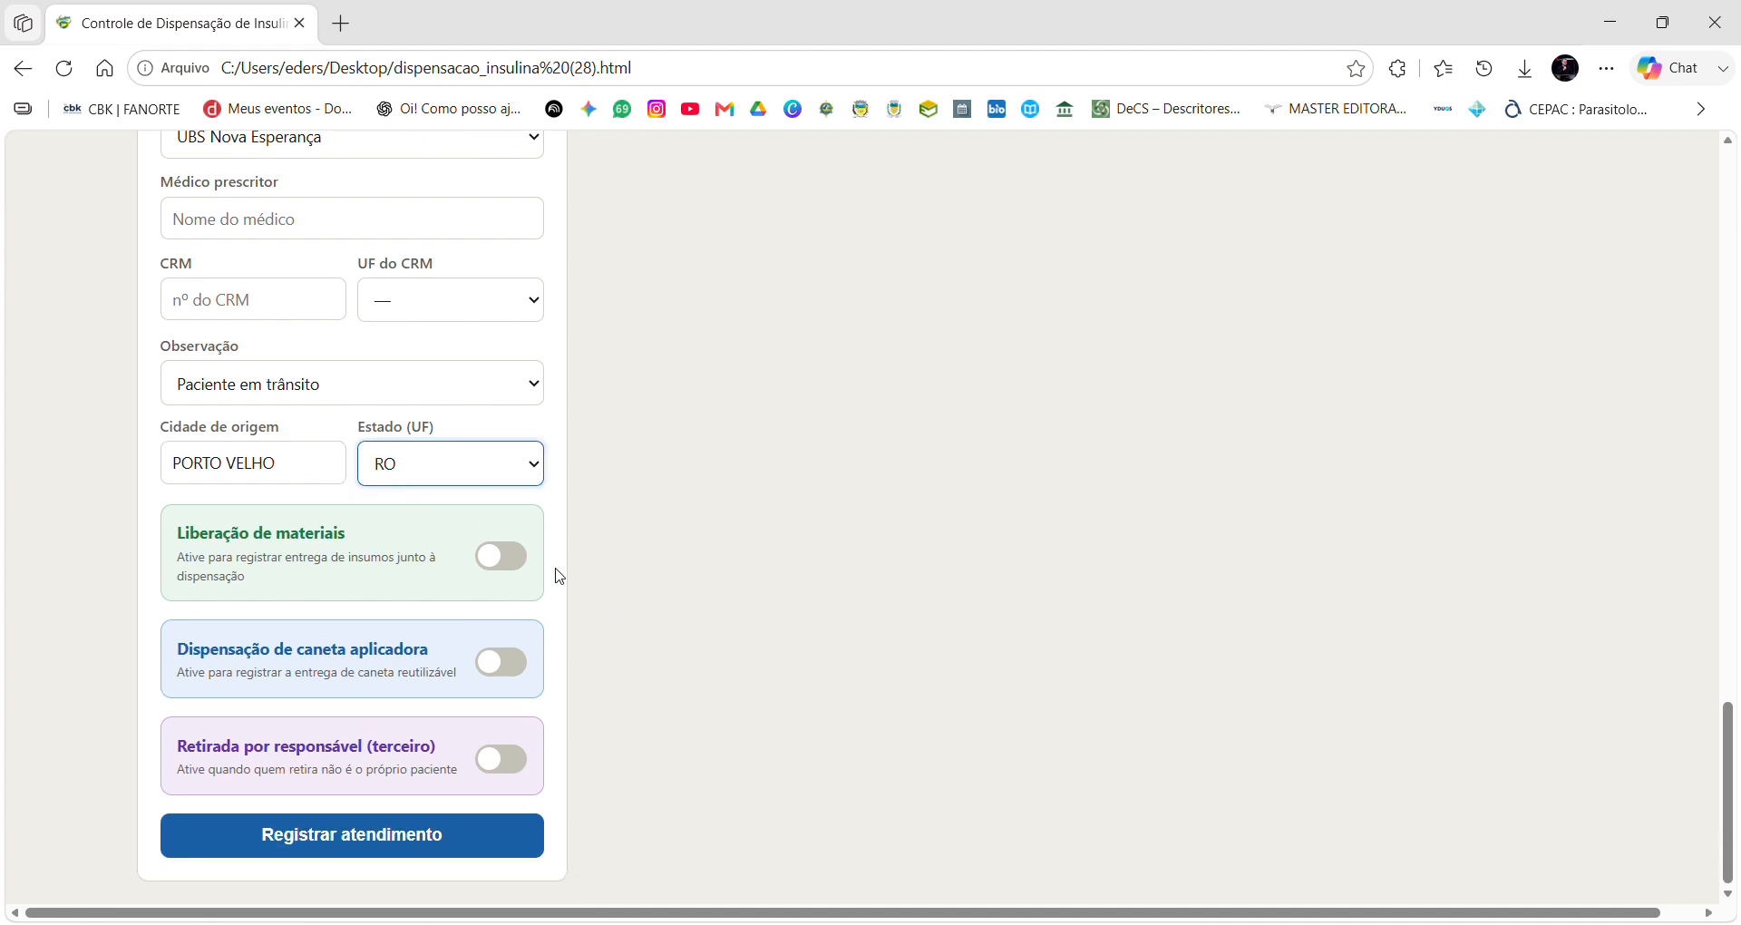
Enable materials release and tick glucose meter, insulin syringes and insulin needles.
left_click(518, 572)
left_click(518, 571)
scroll(447, 509, "down", 3)
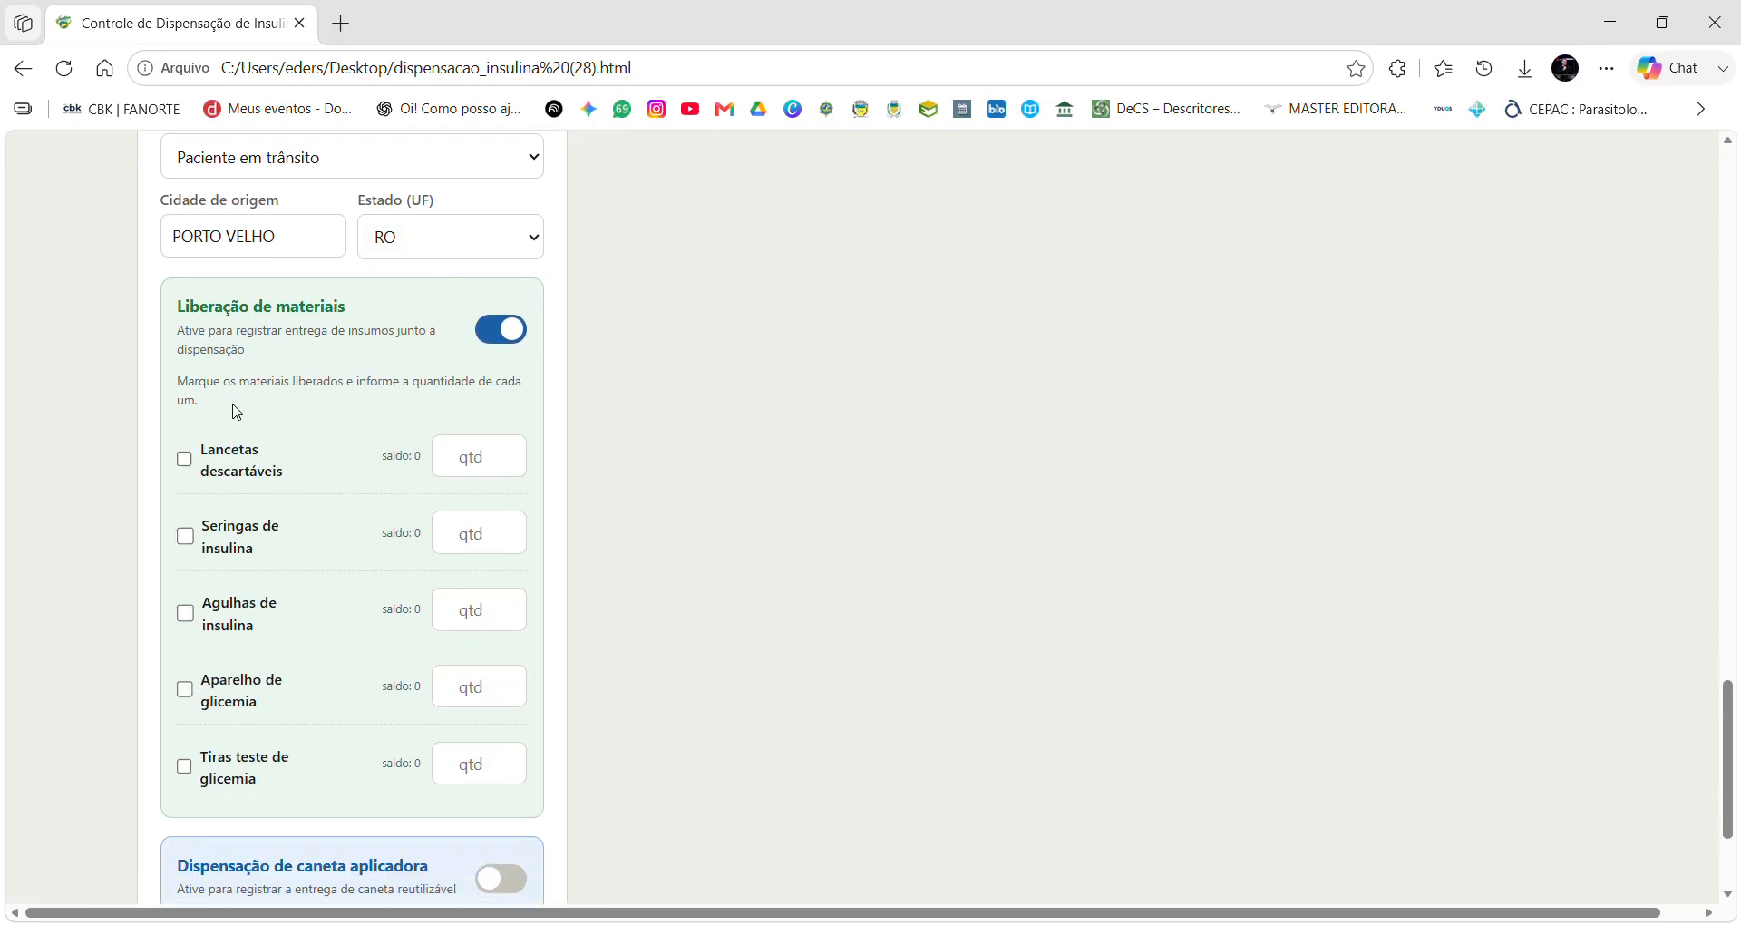
scroll(215, 508, "down", 1)
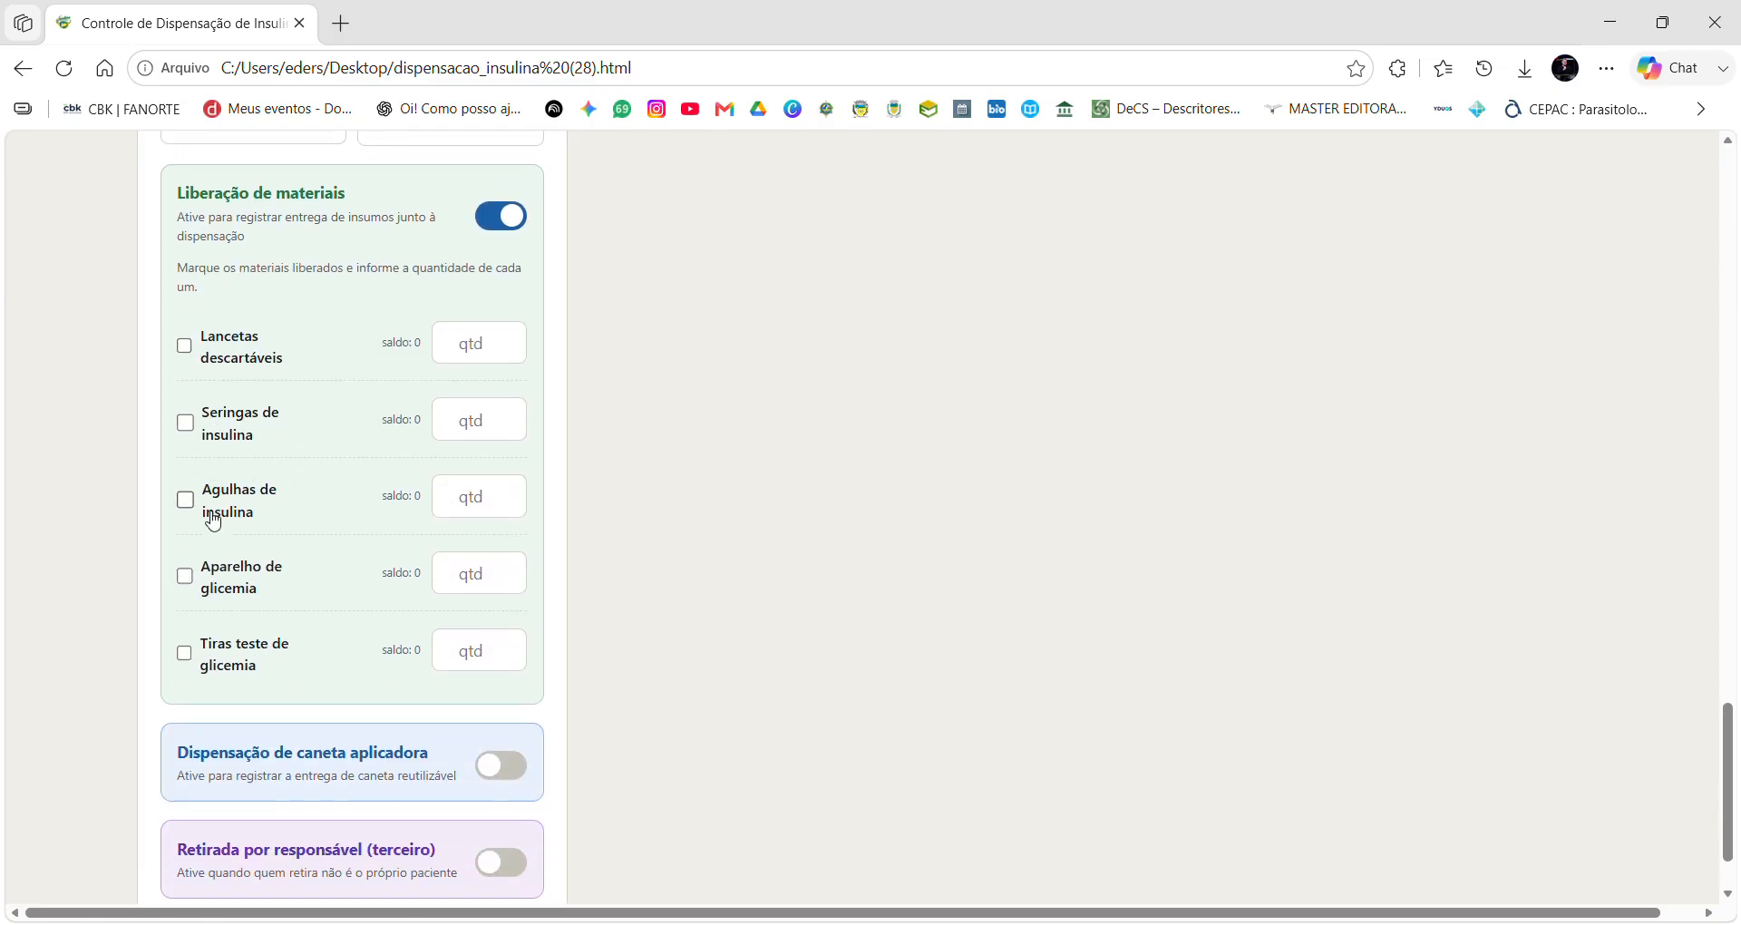
left_click(189, 582)
left_click(185, 421)
left_click(185, 499)
Set syringe and needle quantities to 100 each and enable pen dispensing.
left_click(497, 439)
type("00")
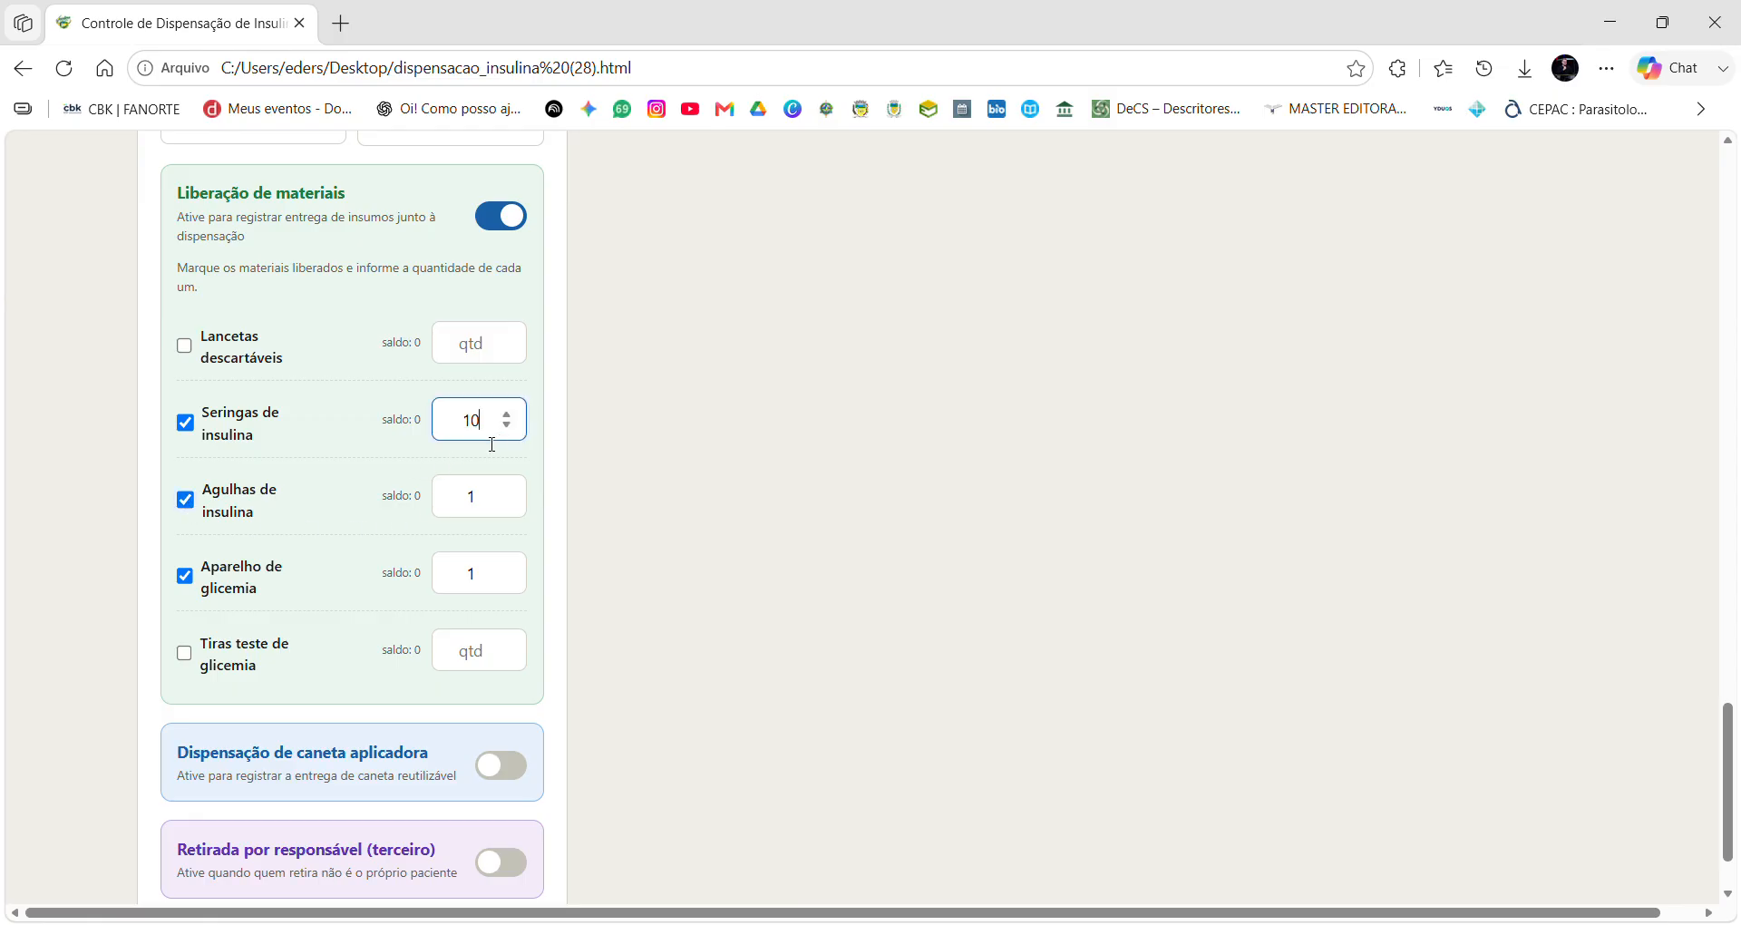
left_click(499, 515)
type("00")
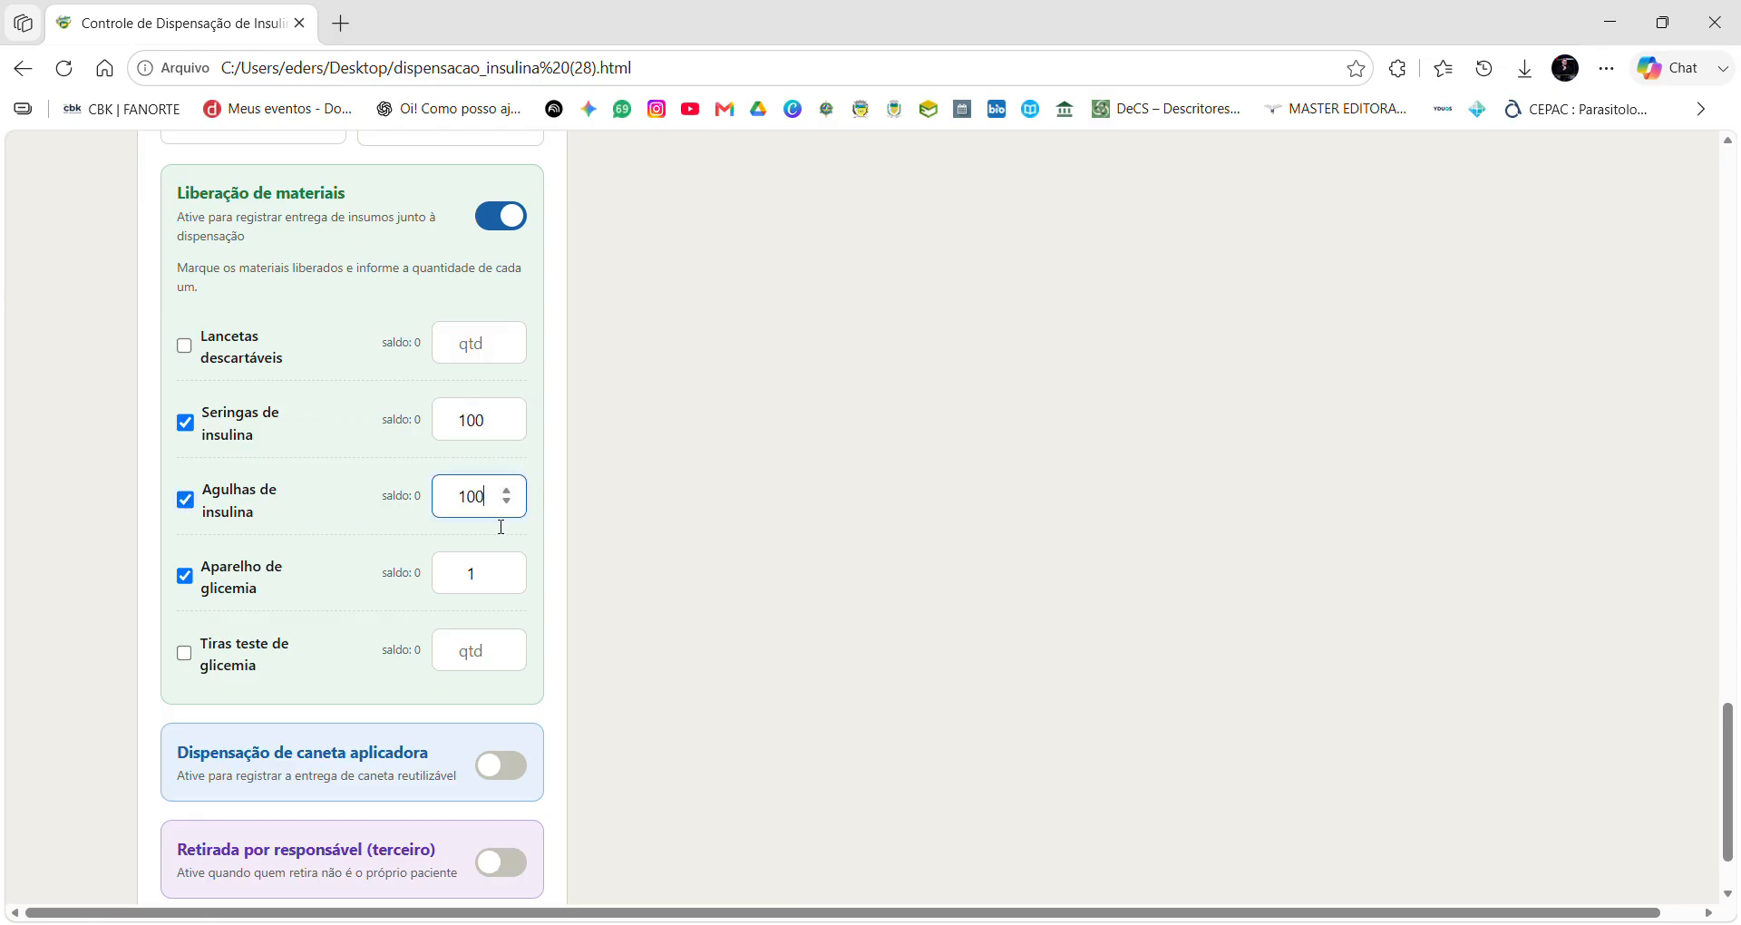
scroll(496, 528, "down", 2)
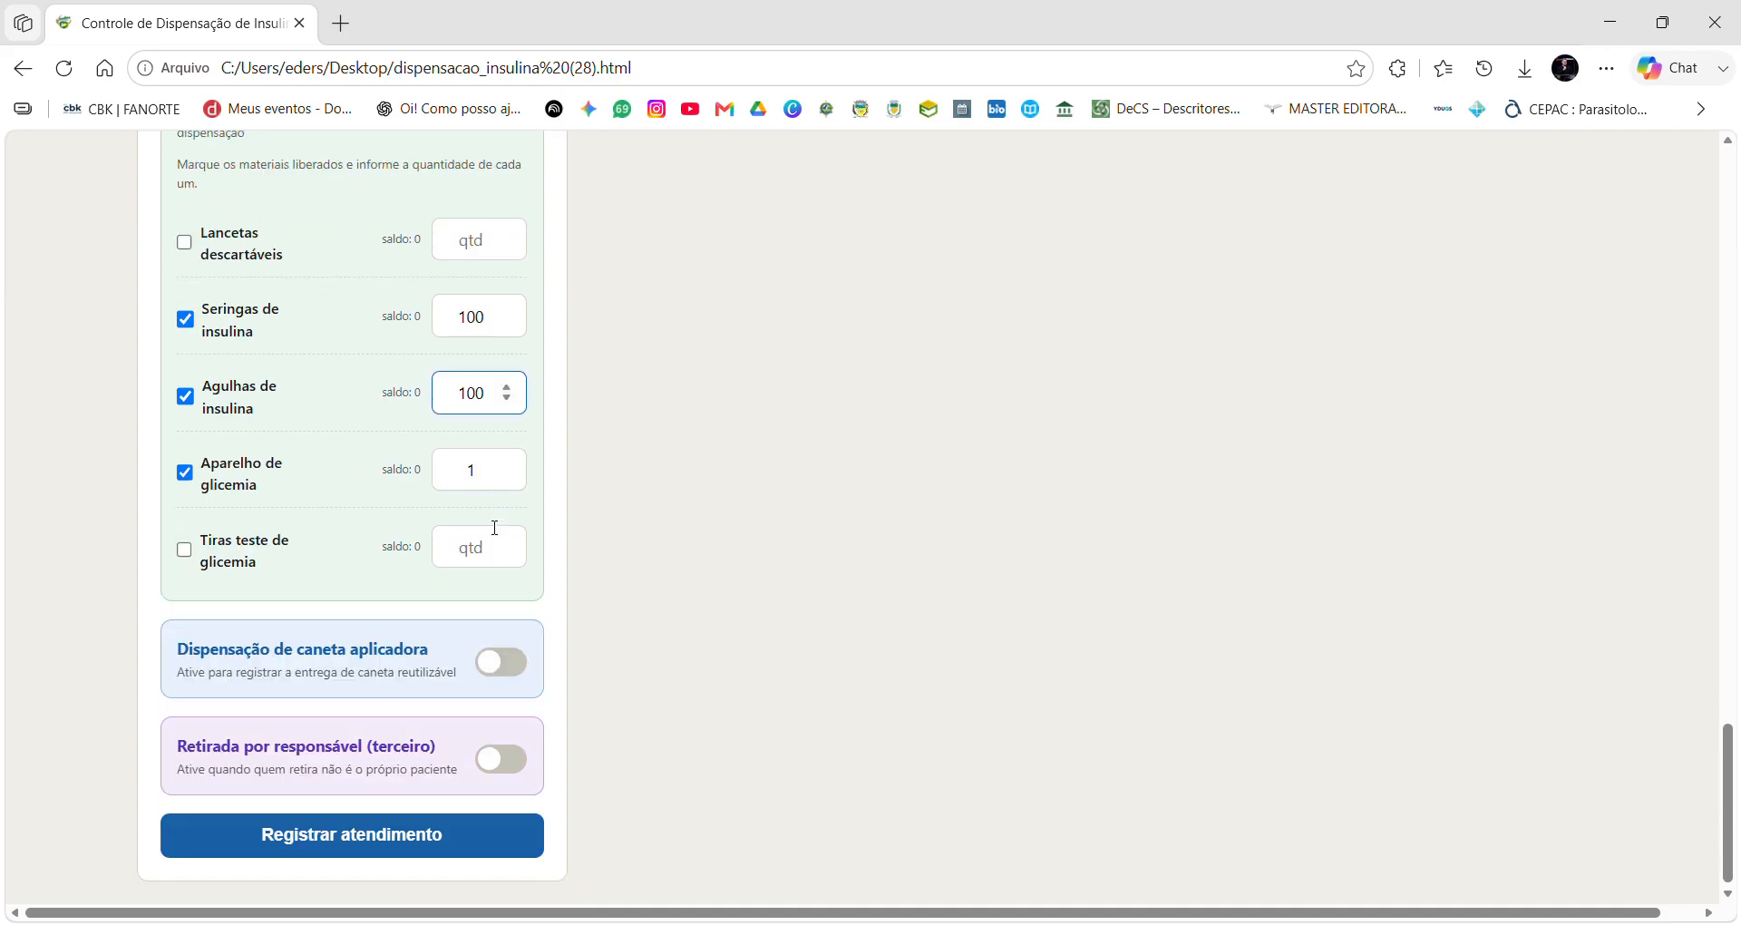
left_click(508, 662)
Choose Caneta p/ Refil de Insulina Regular, enter the patient's address, and lot 44566121.
scroll(469, 637, "down", 3)
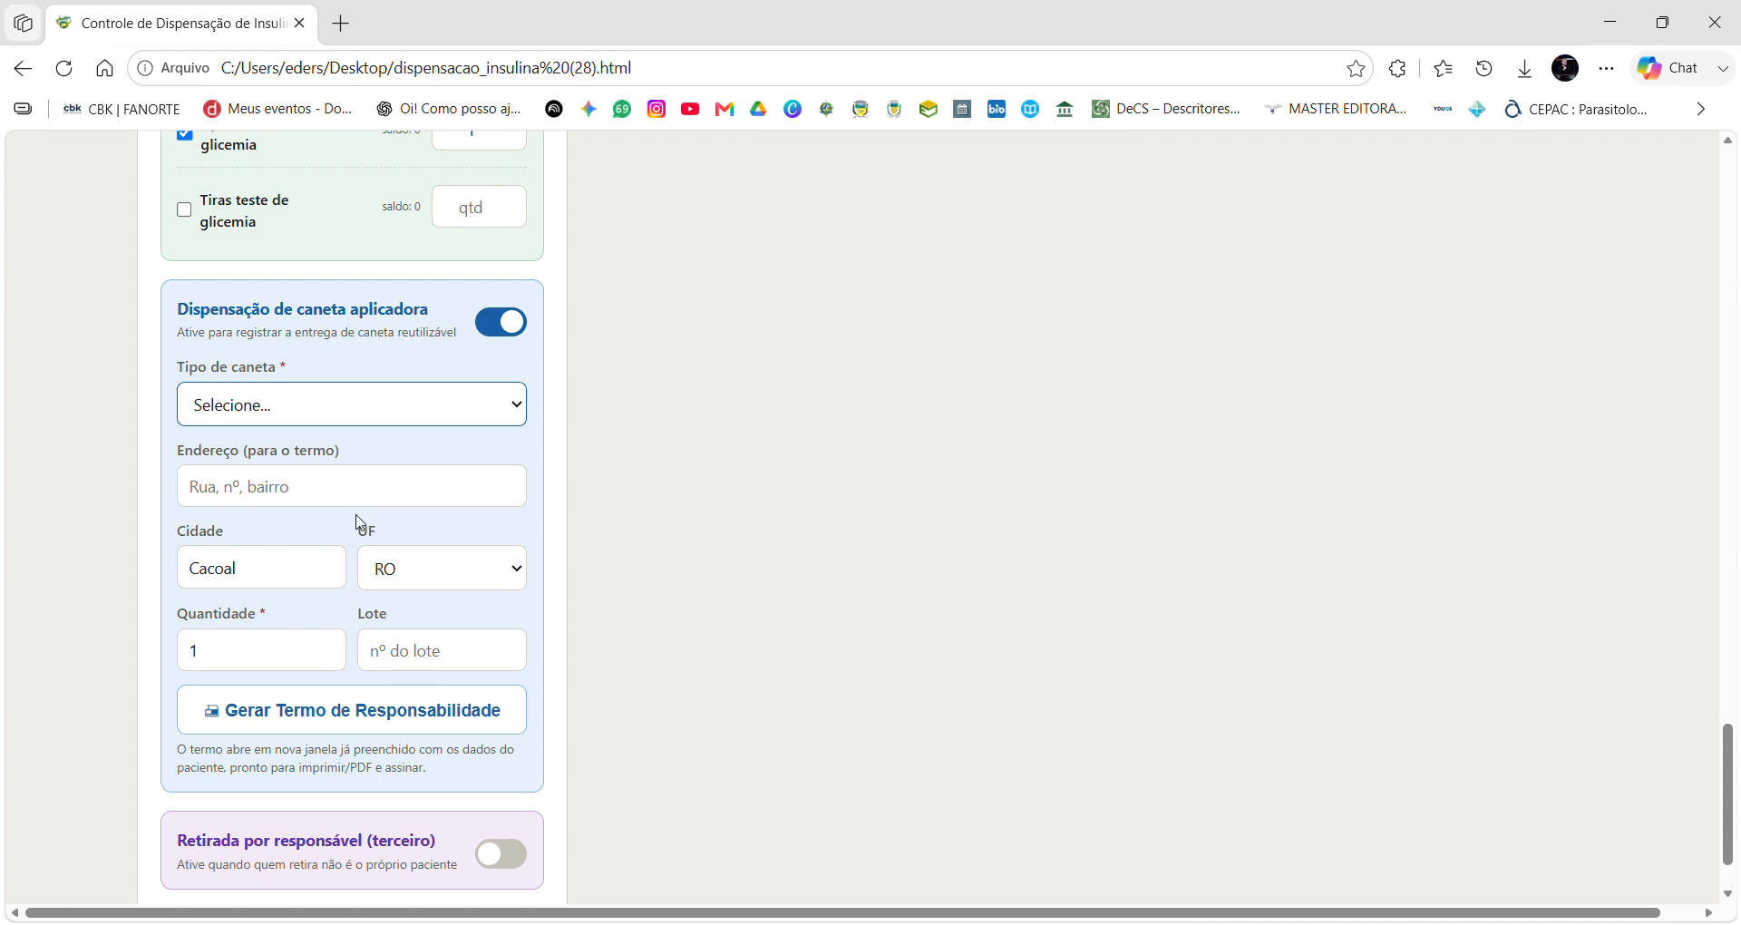
key("Down")
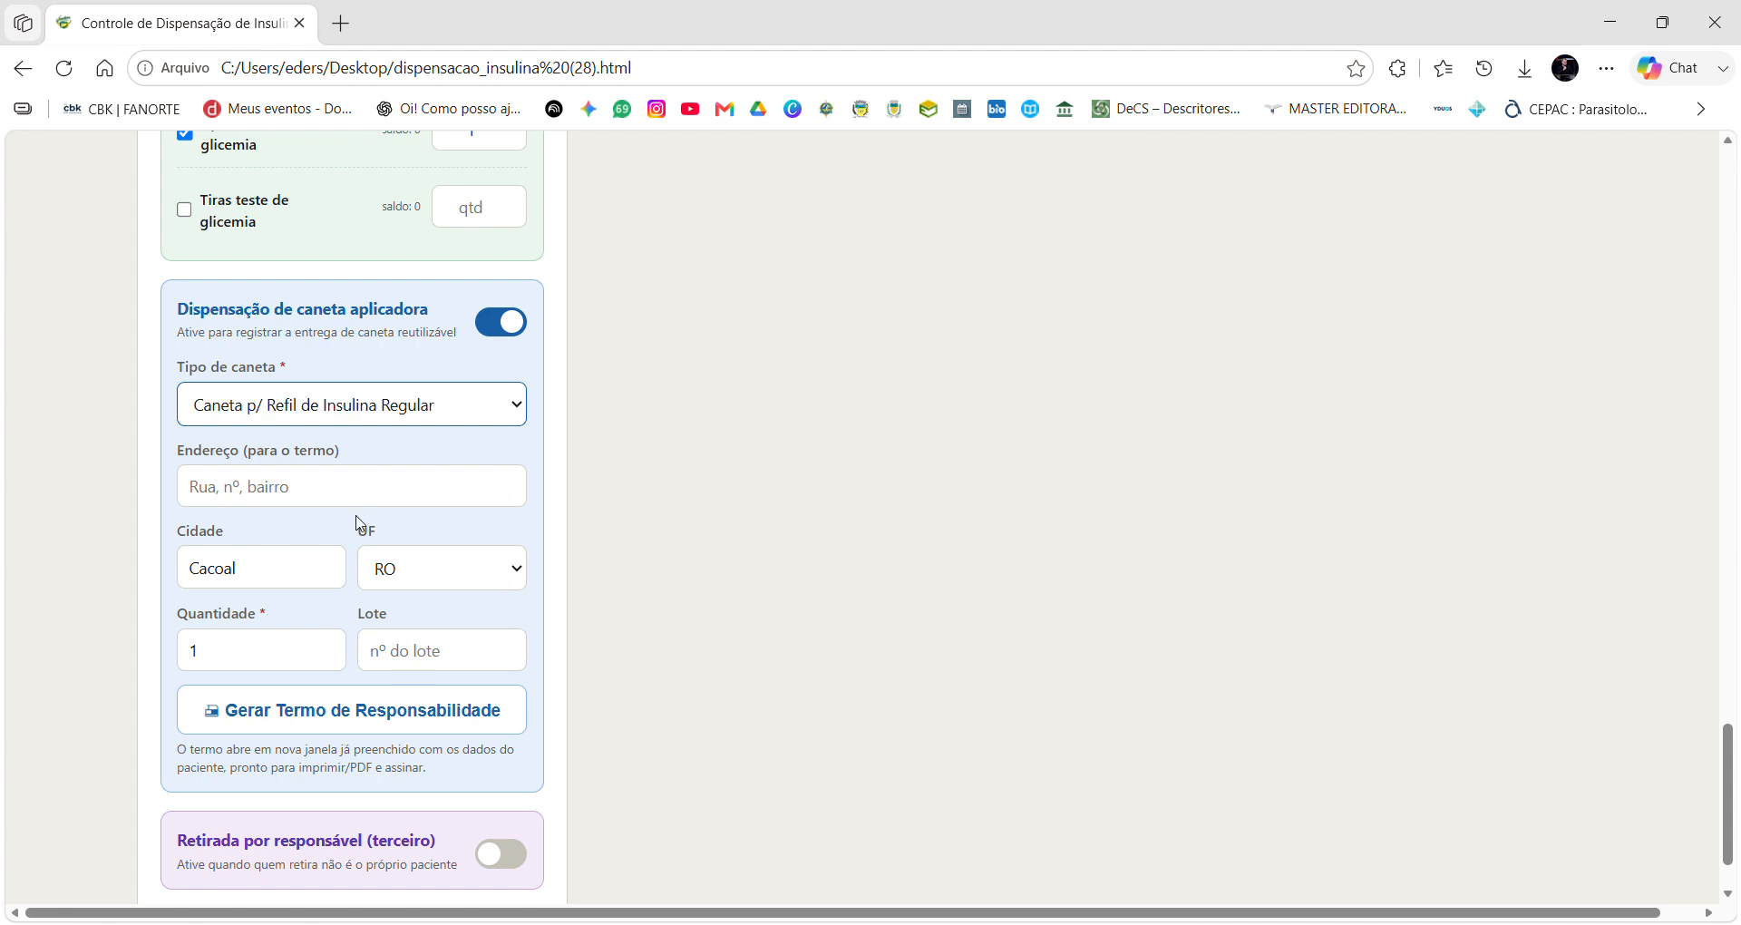
scroll(358, 523, "down", 2)
left_click(299, 397)
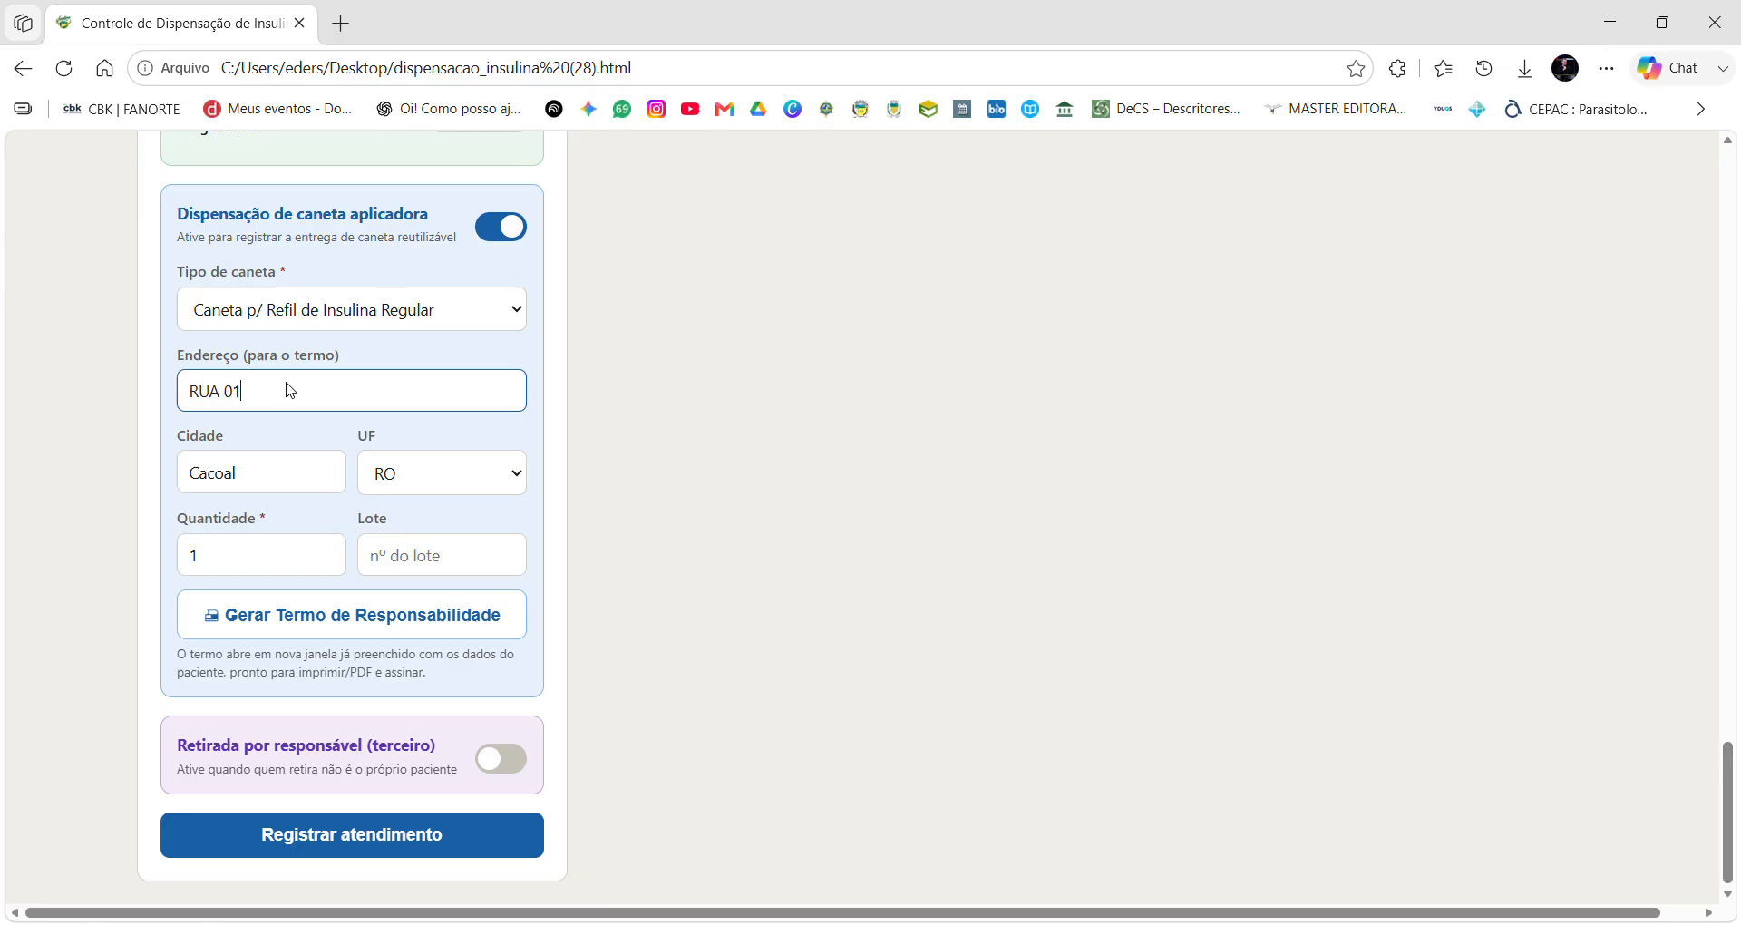
left_click(412, 569)
type("4")
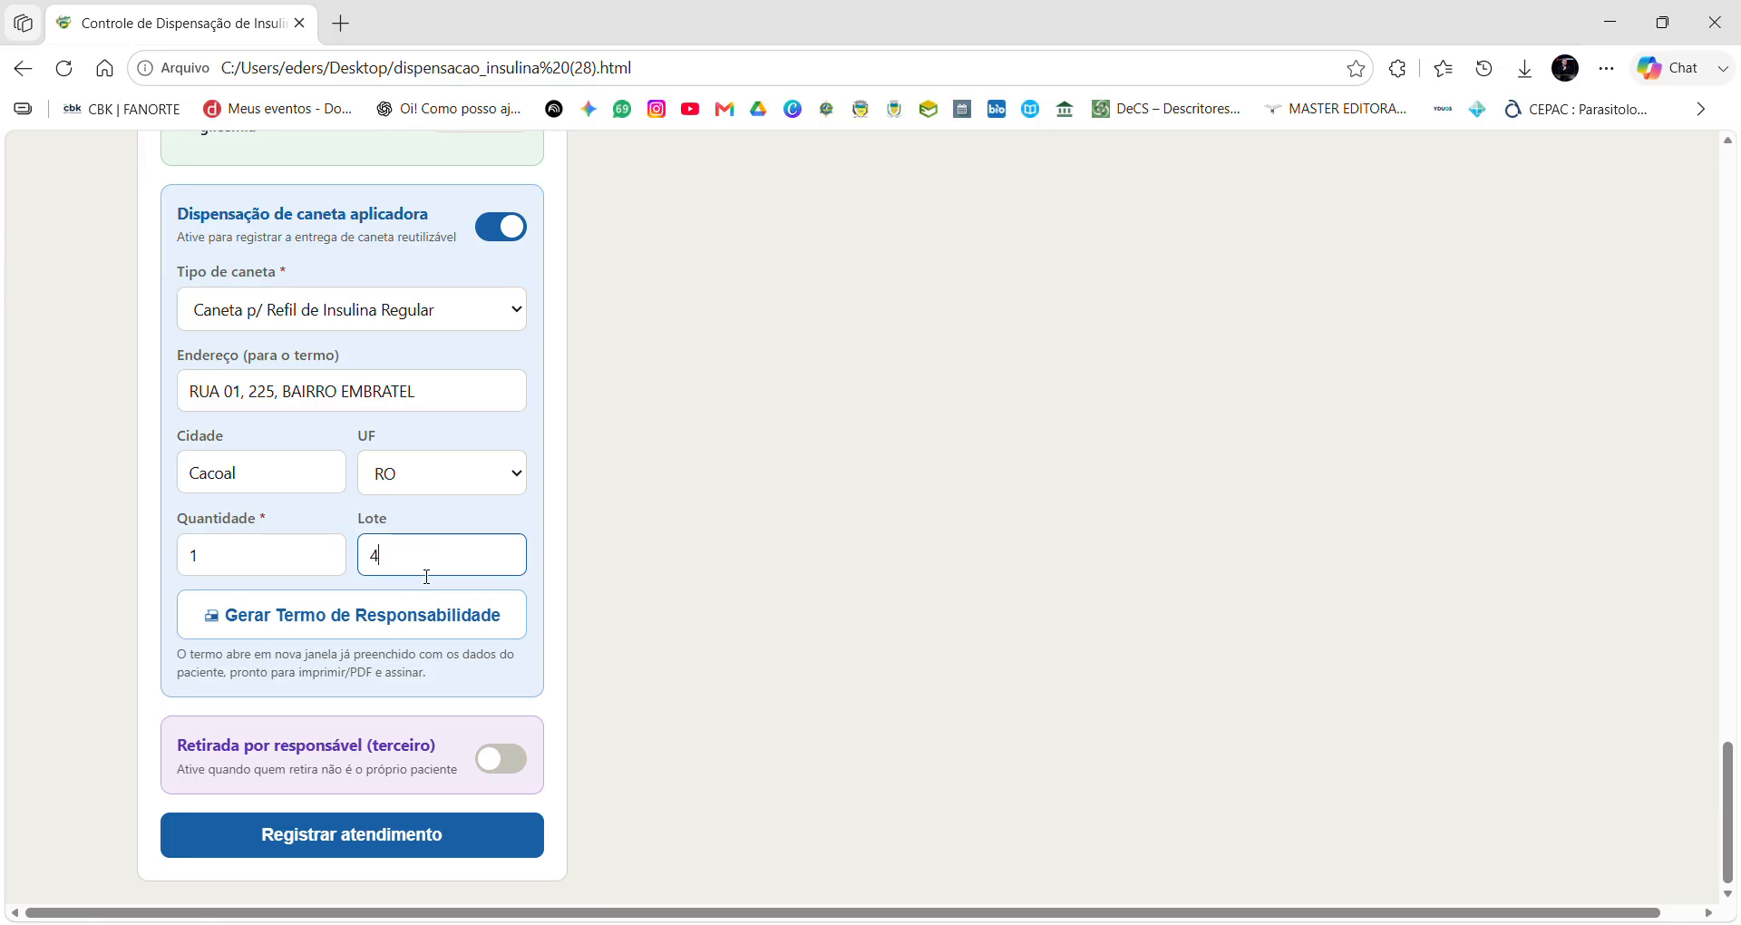
type("4566121")
Generate the pen Termo de Responsabilidade and review its two-page print preview.
left_click(416, 625)
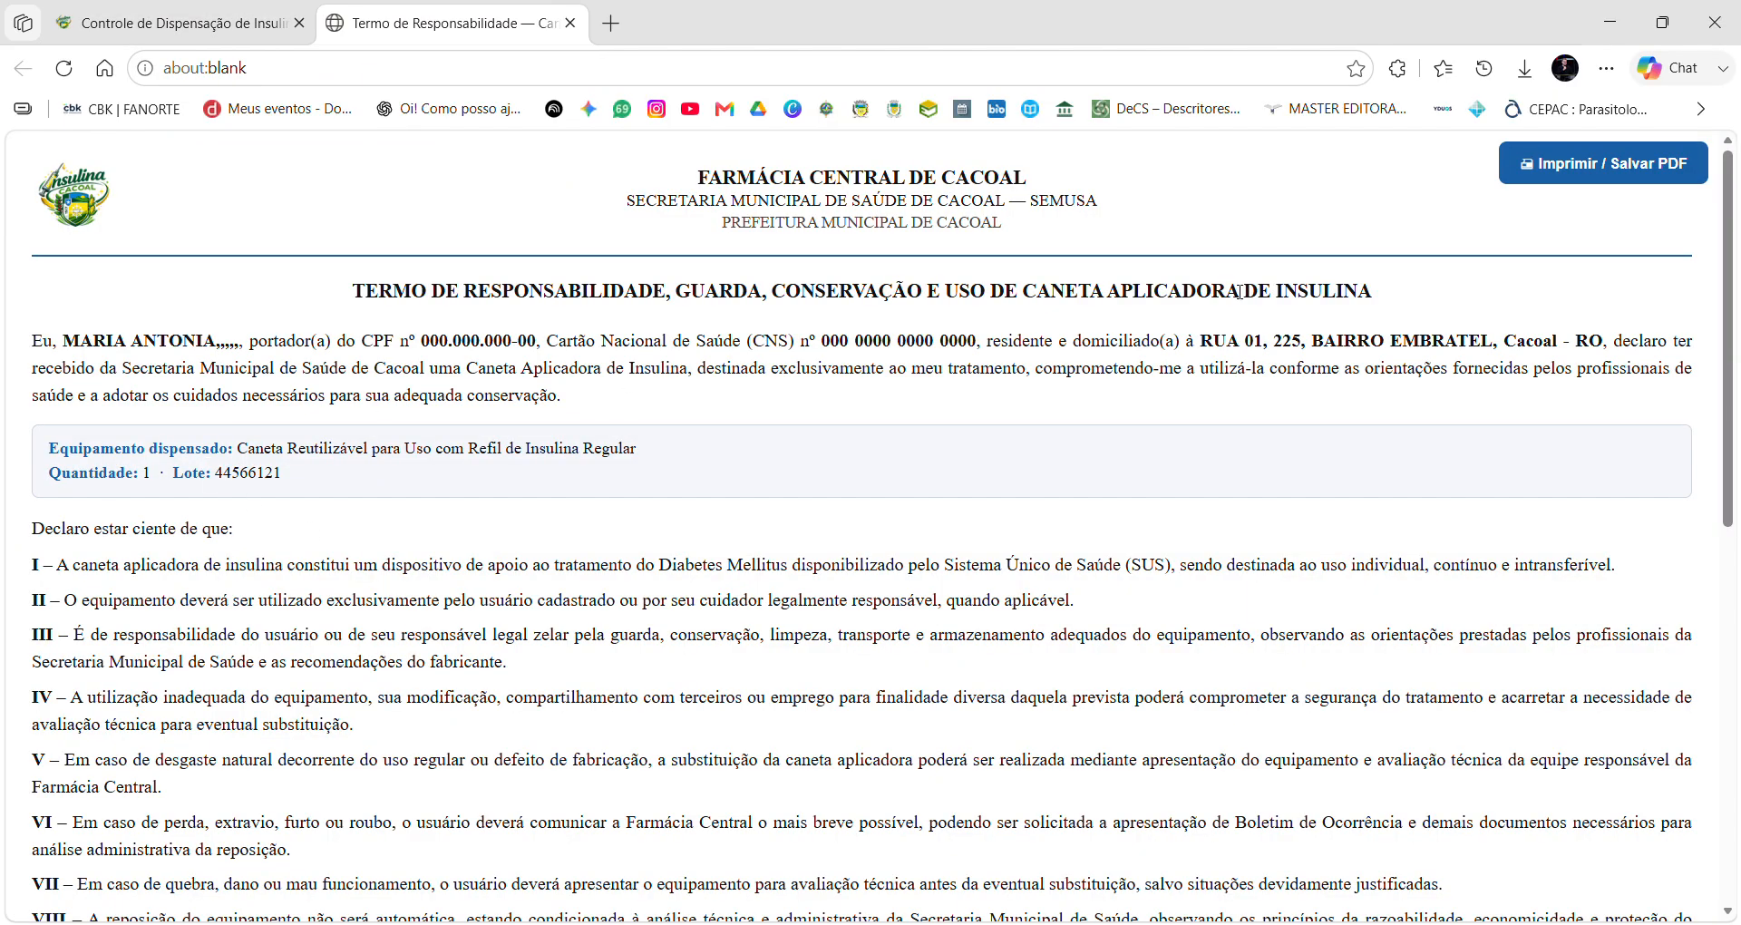
left_click(1645, 173)
scroll(963, 604, "down", 2)
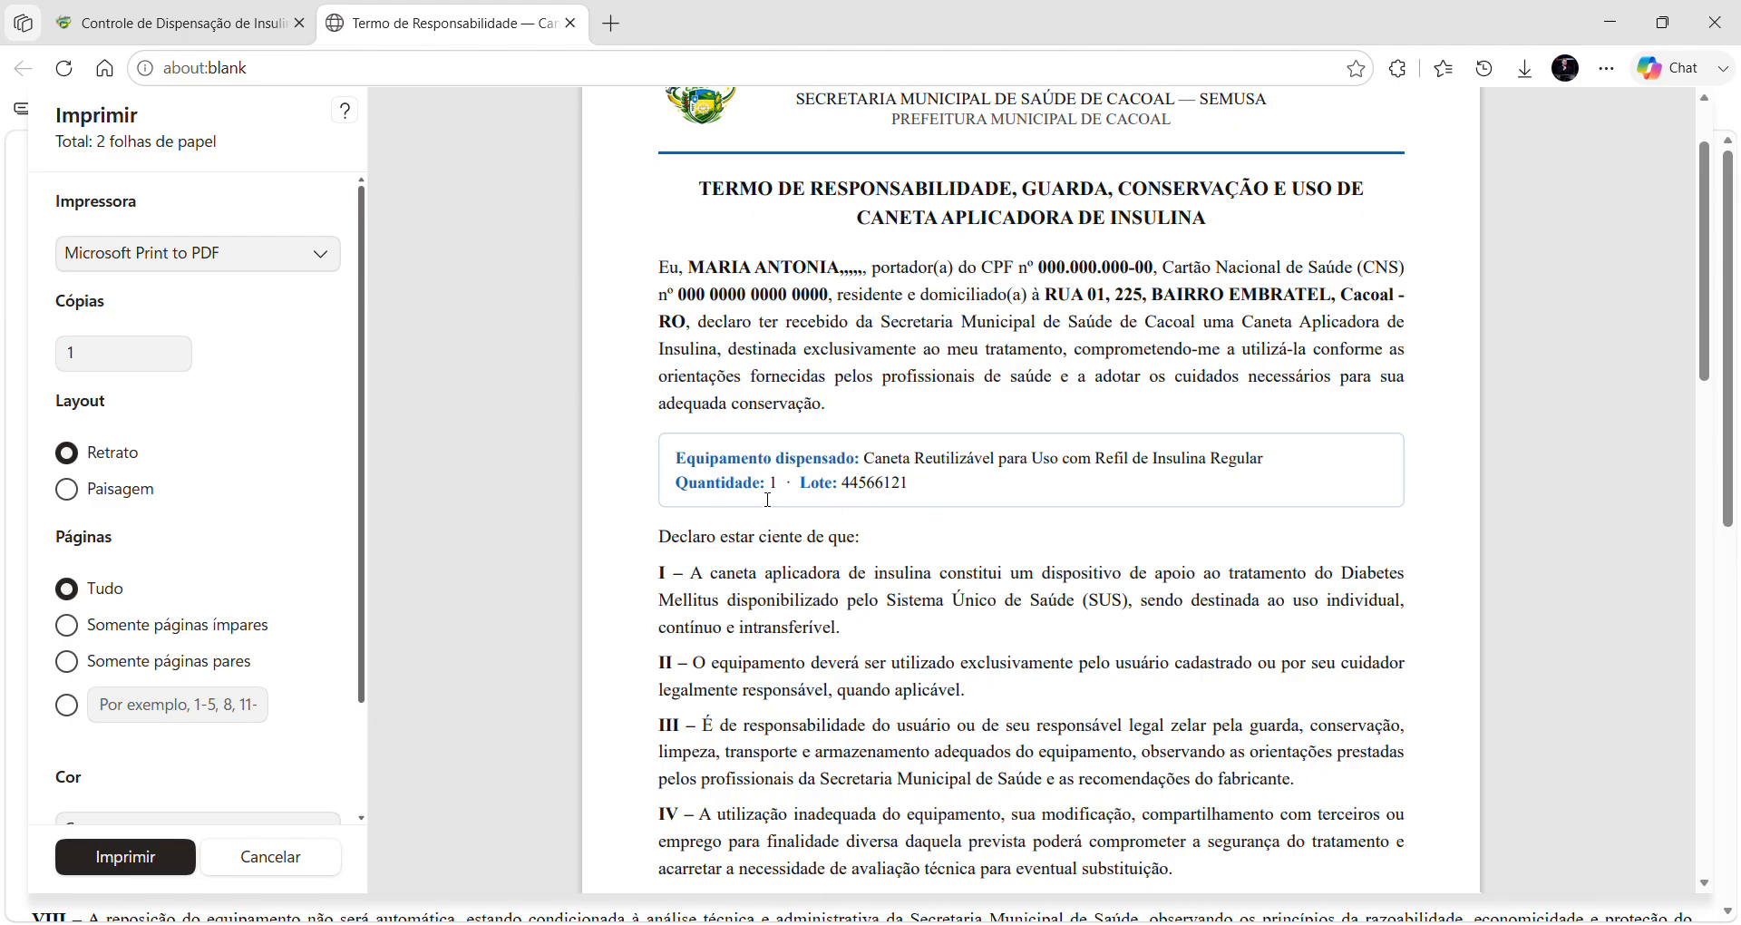
scroll(768, 500, "down", 3)
scroll(768, 495, "down", 5)
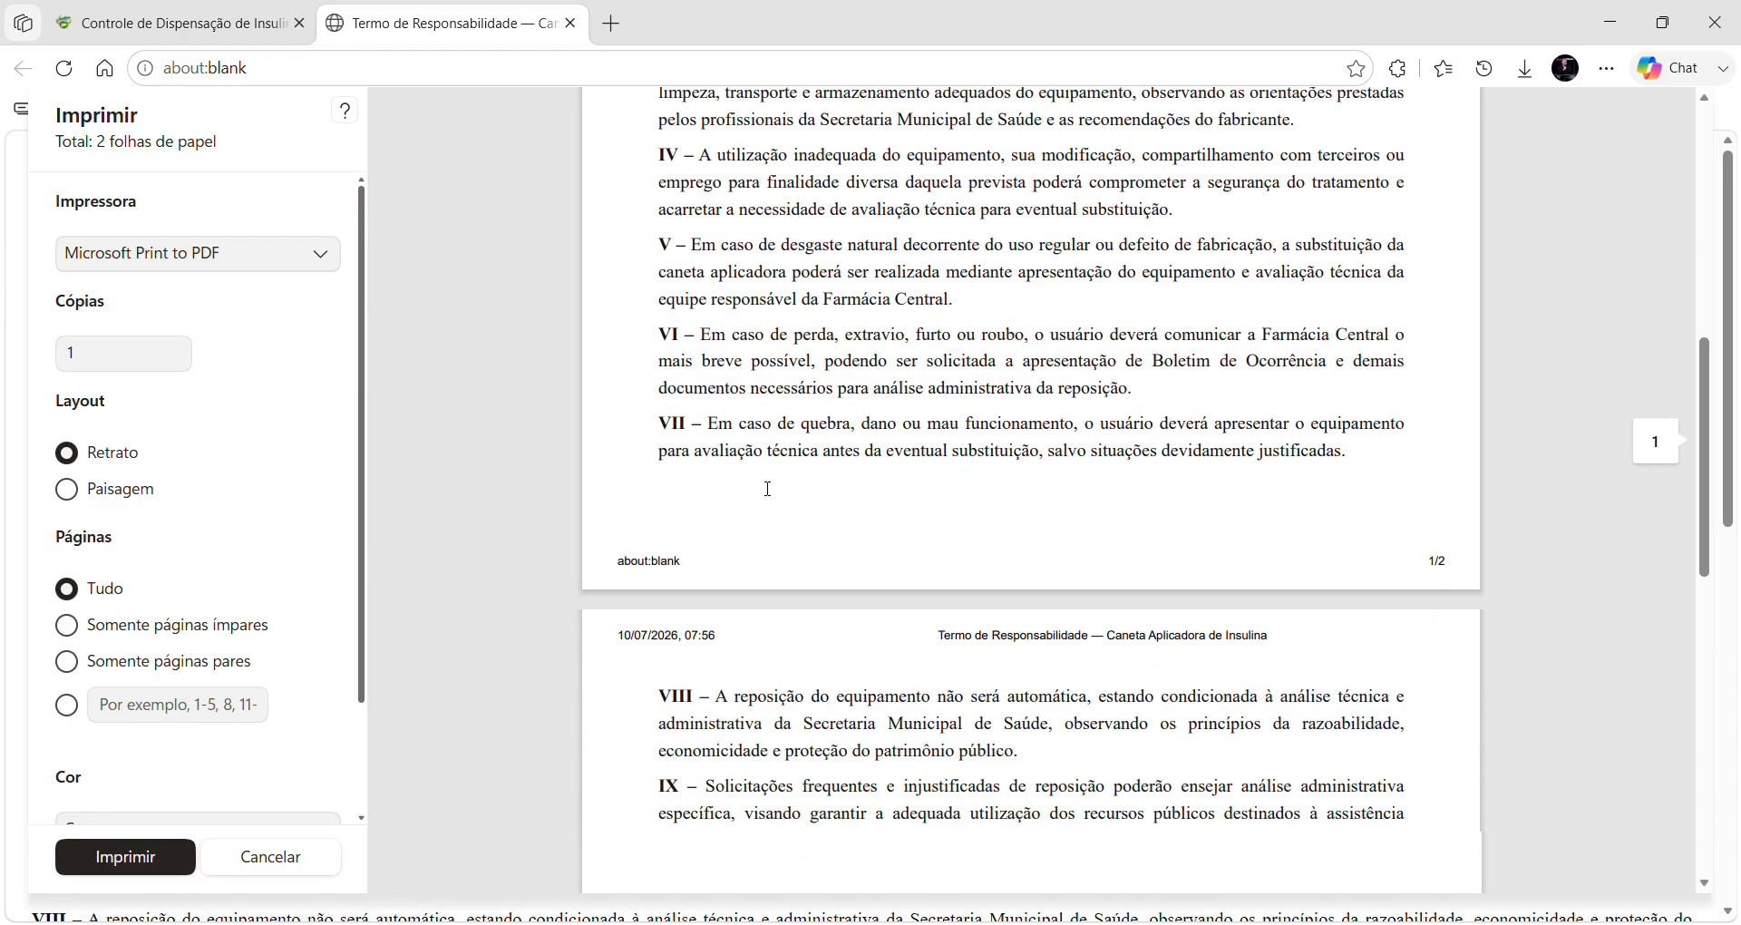
scroll(768, 489, "down", 10)
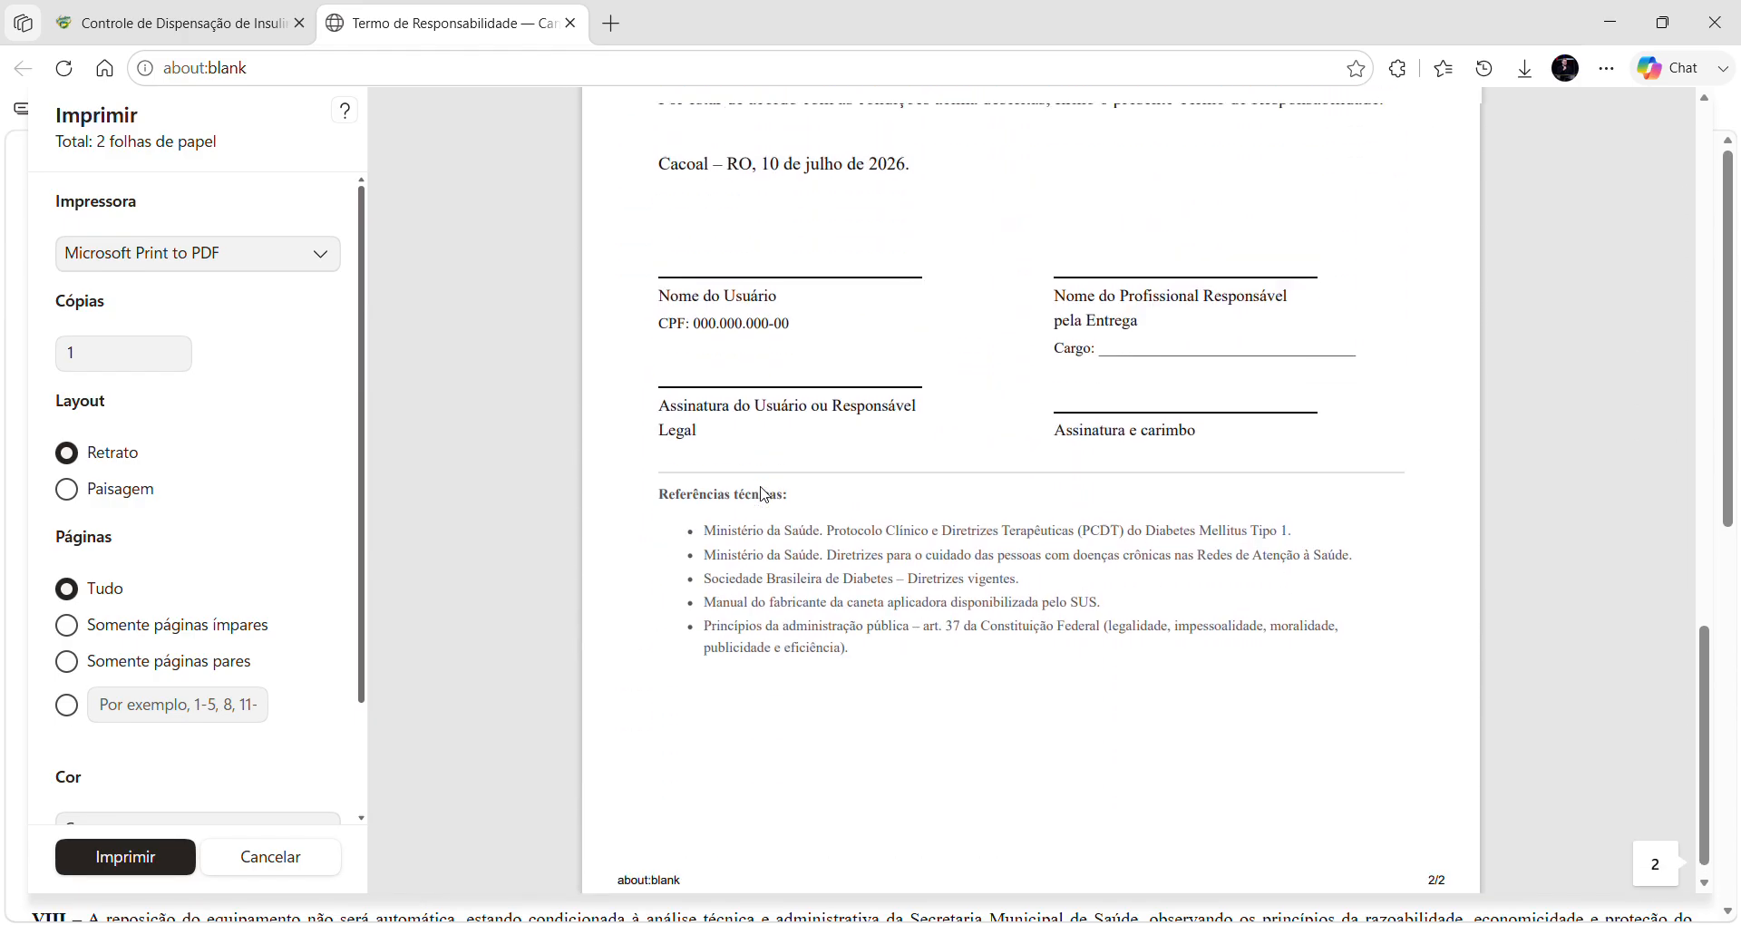
scroll(765, 494, "up", 15)
scroll(753, 581, "down", 2)
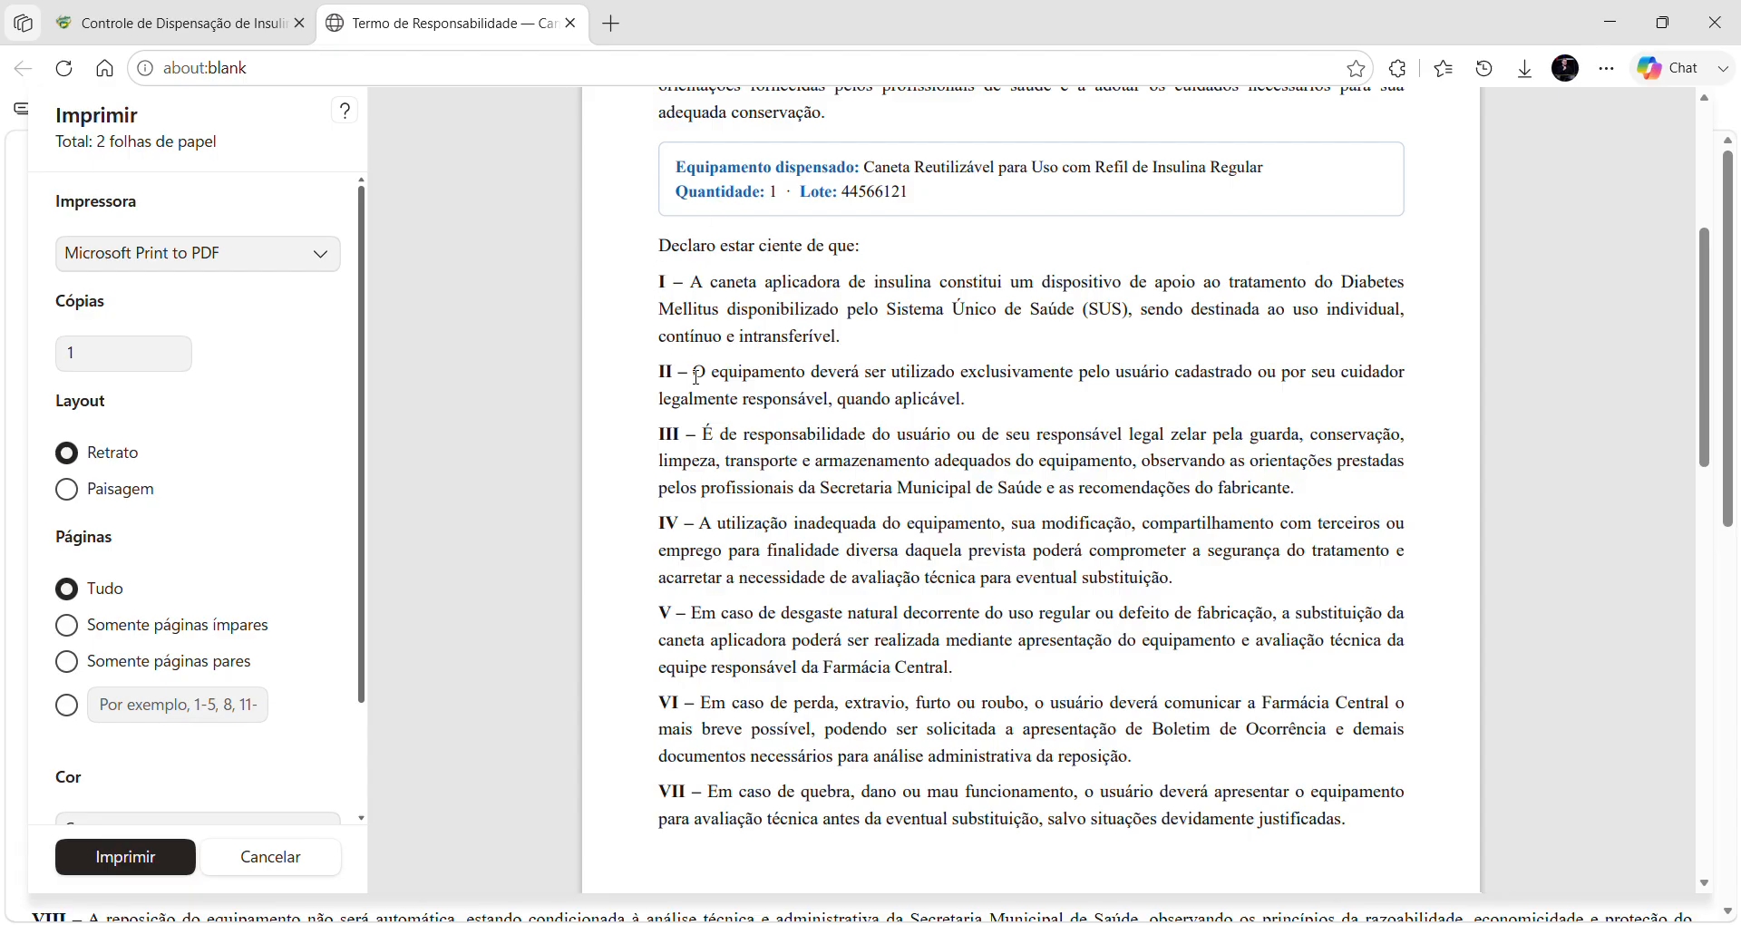
scroll(810, 647, "down", 10)
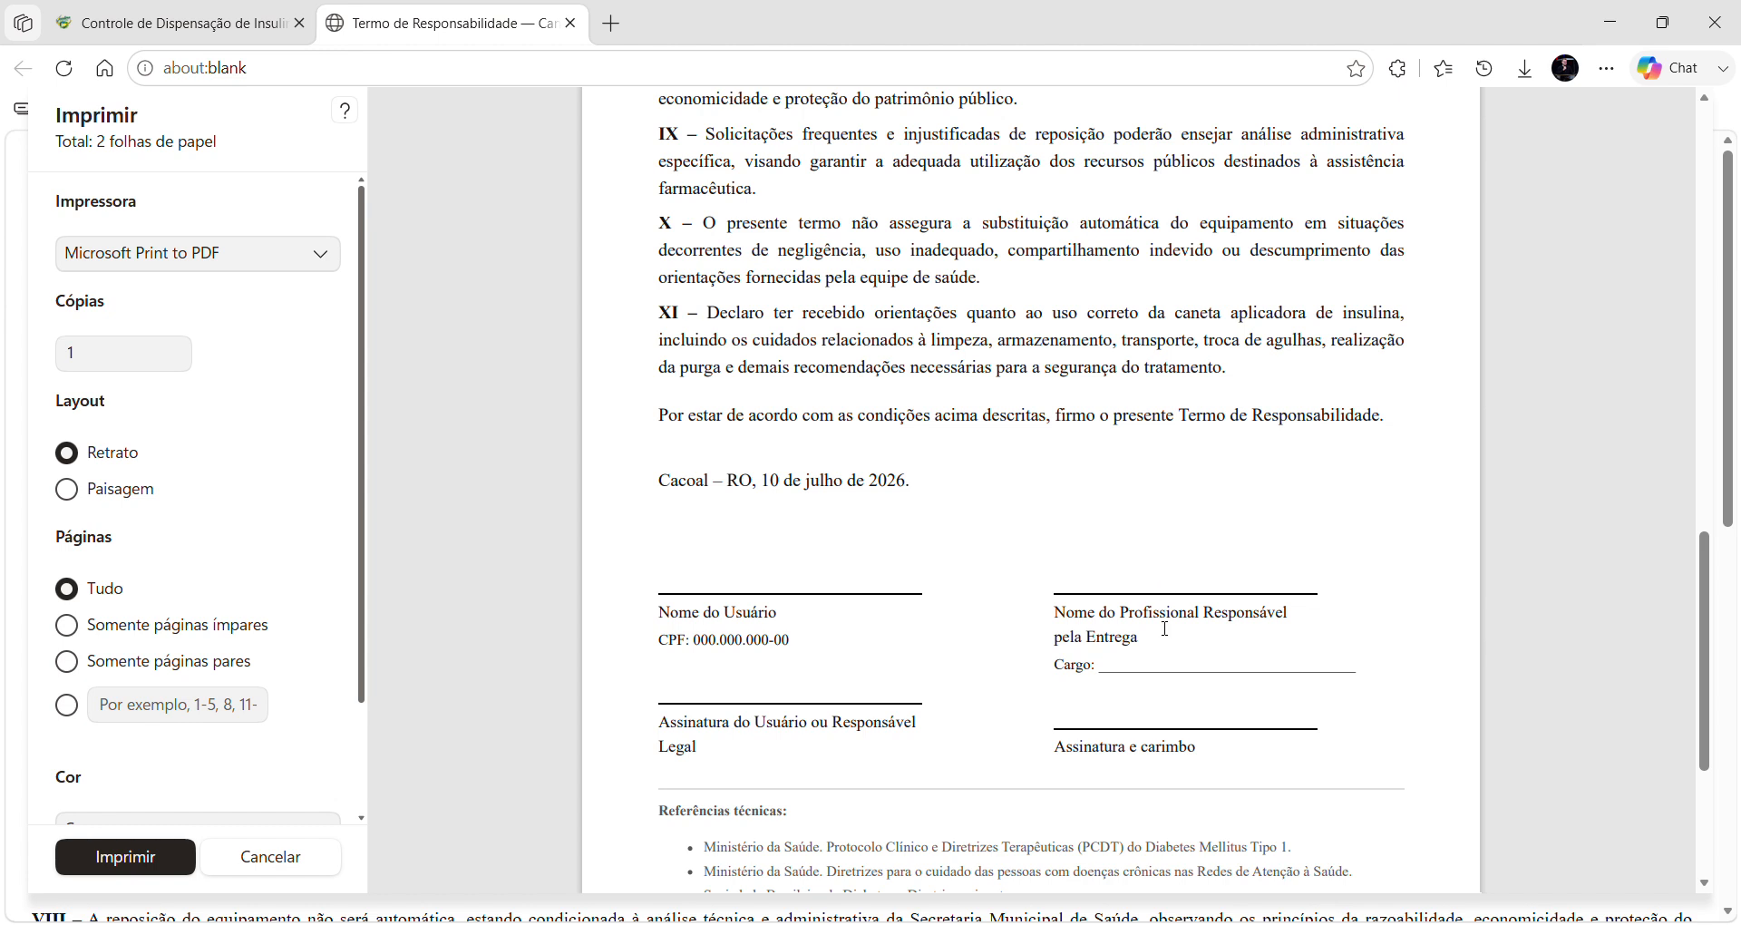
scroll(1052, 623, "down", 3)
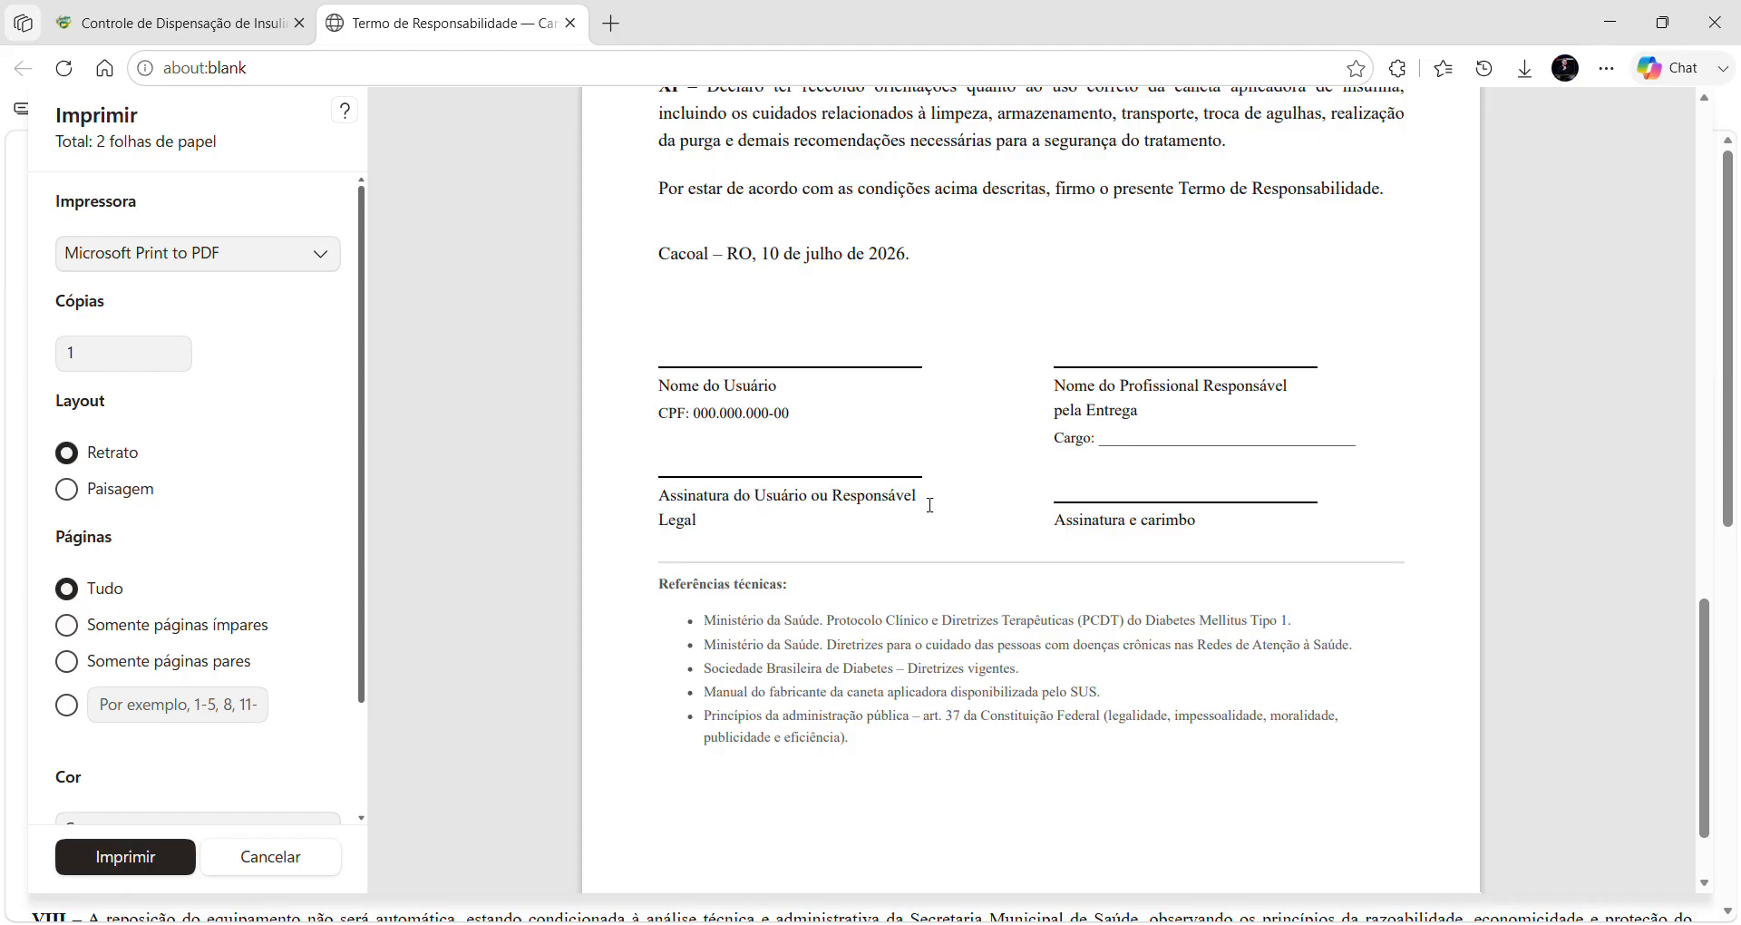
scroll(816, 517, "down", 2)
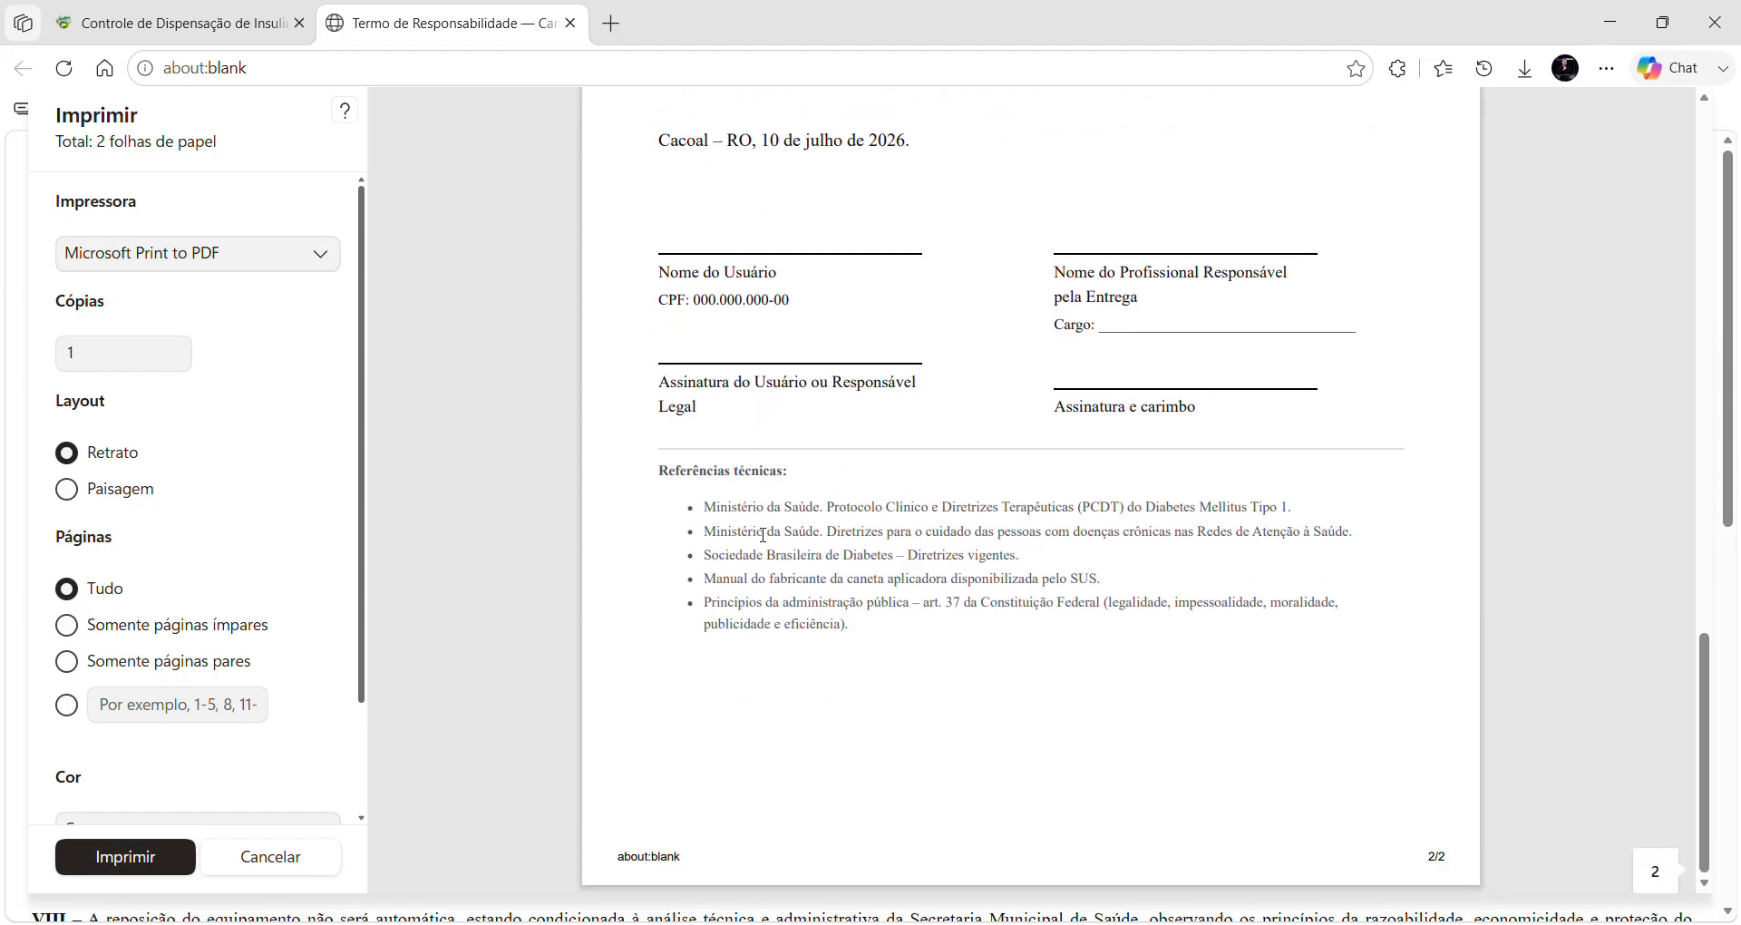
scroll(1144, 372, "up", 15)
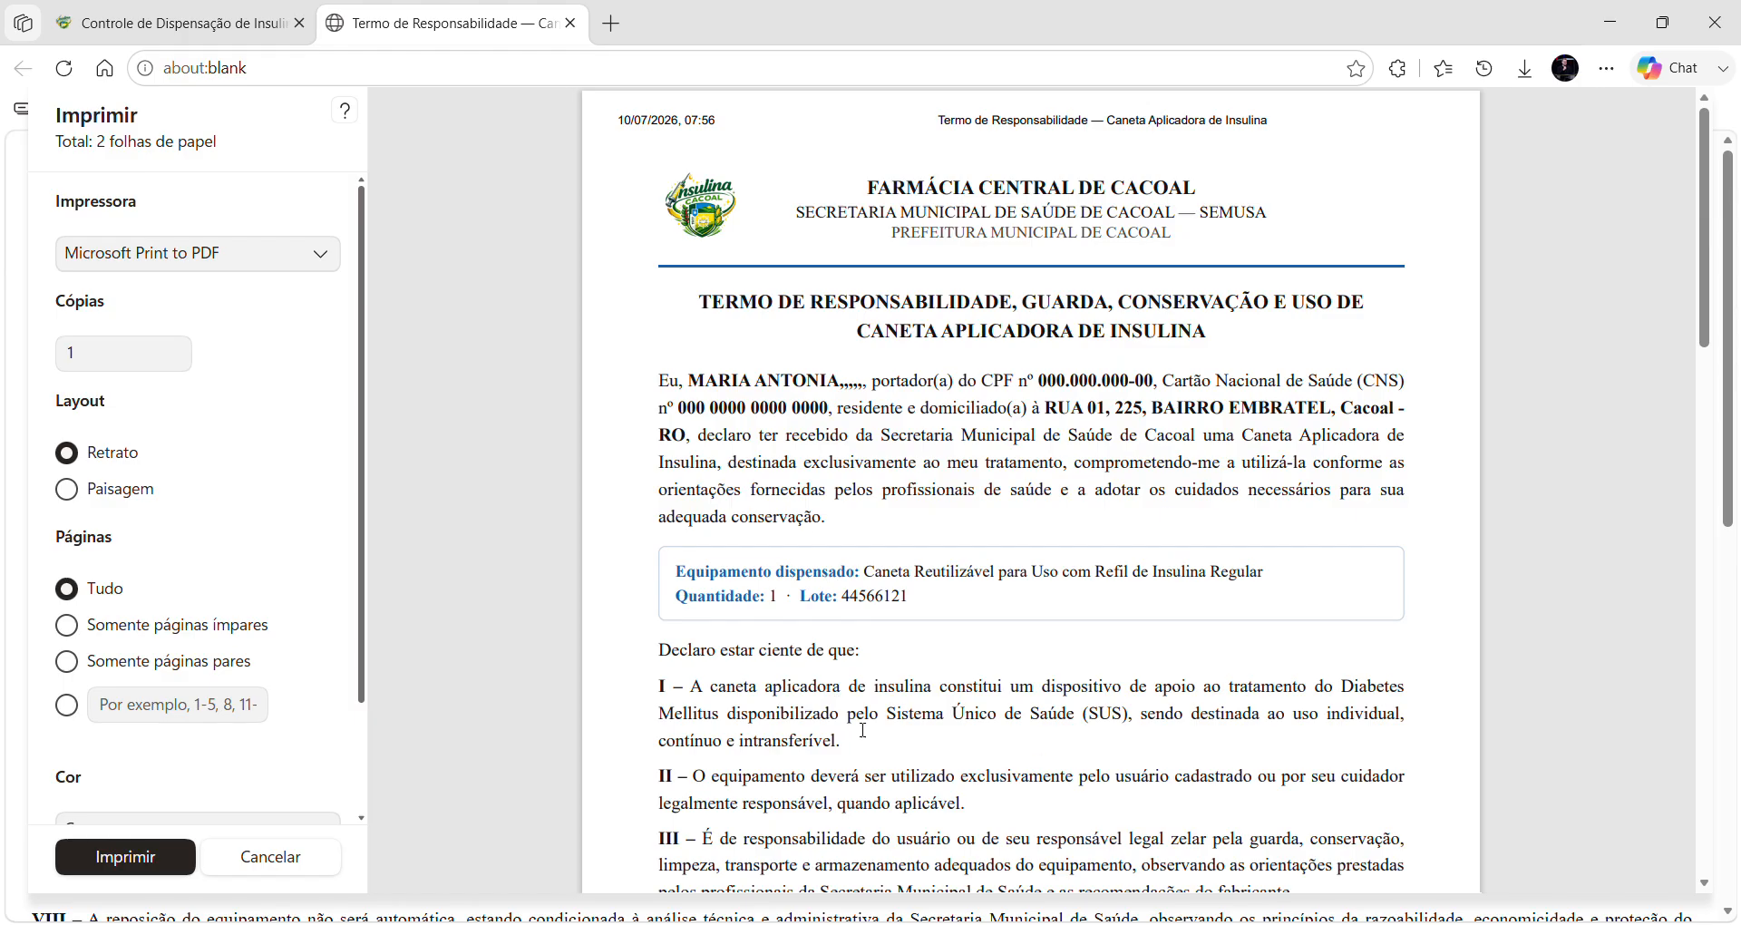
Dismiss the print preview and Termo tab, then register the dispensing record.
left_click(272, 857)
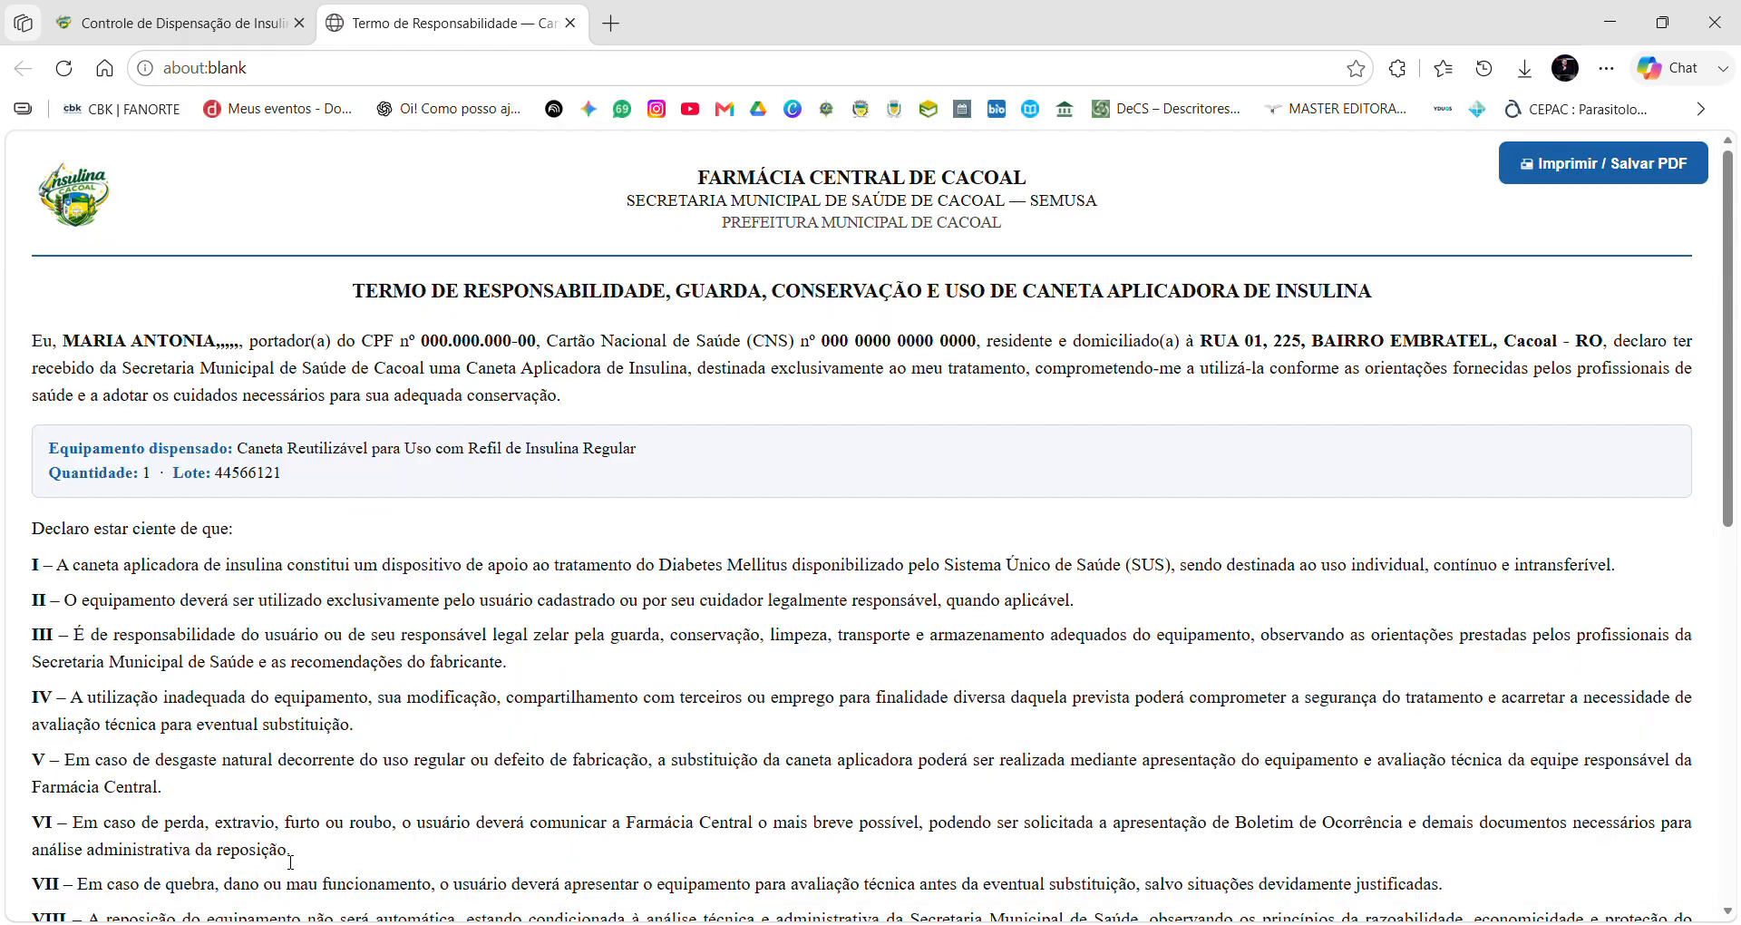
left_click(573, 25)
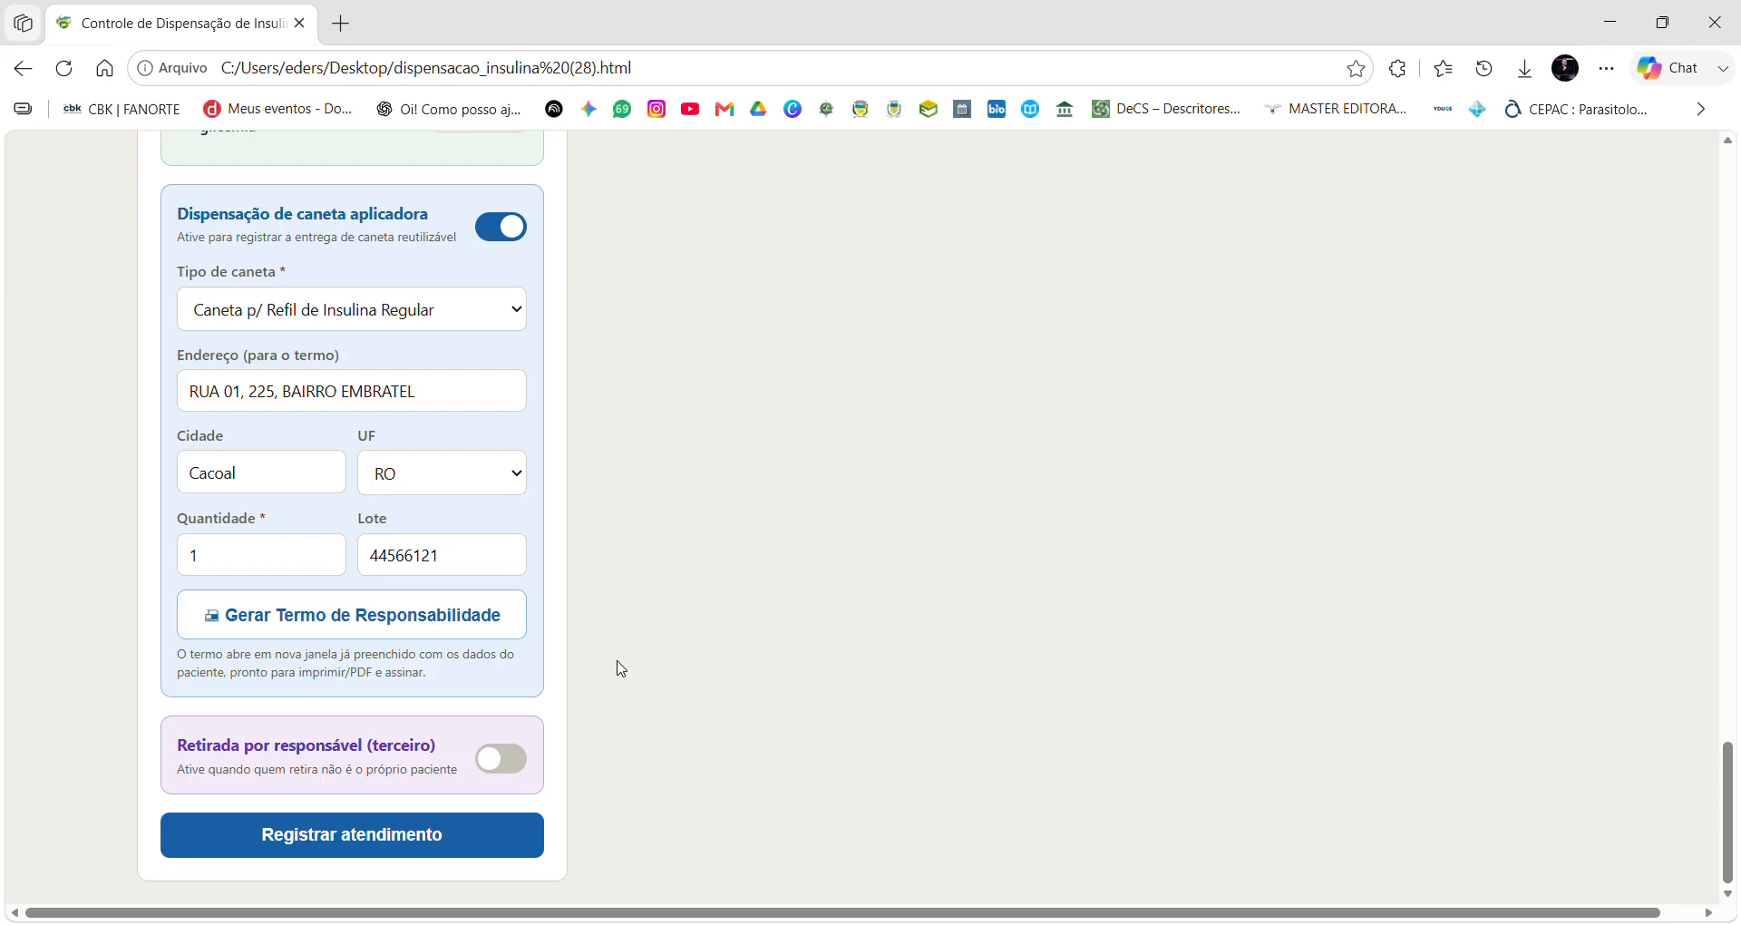
left_click(359, 834)
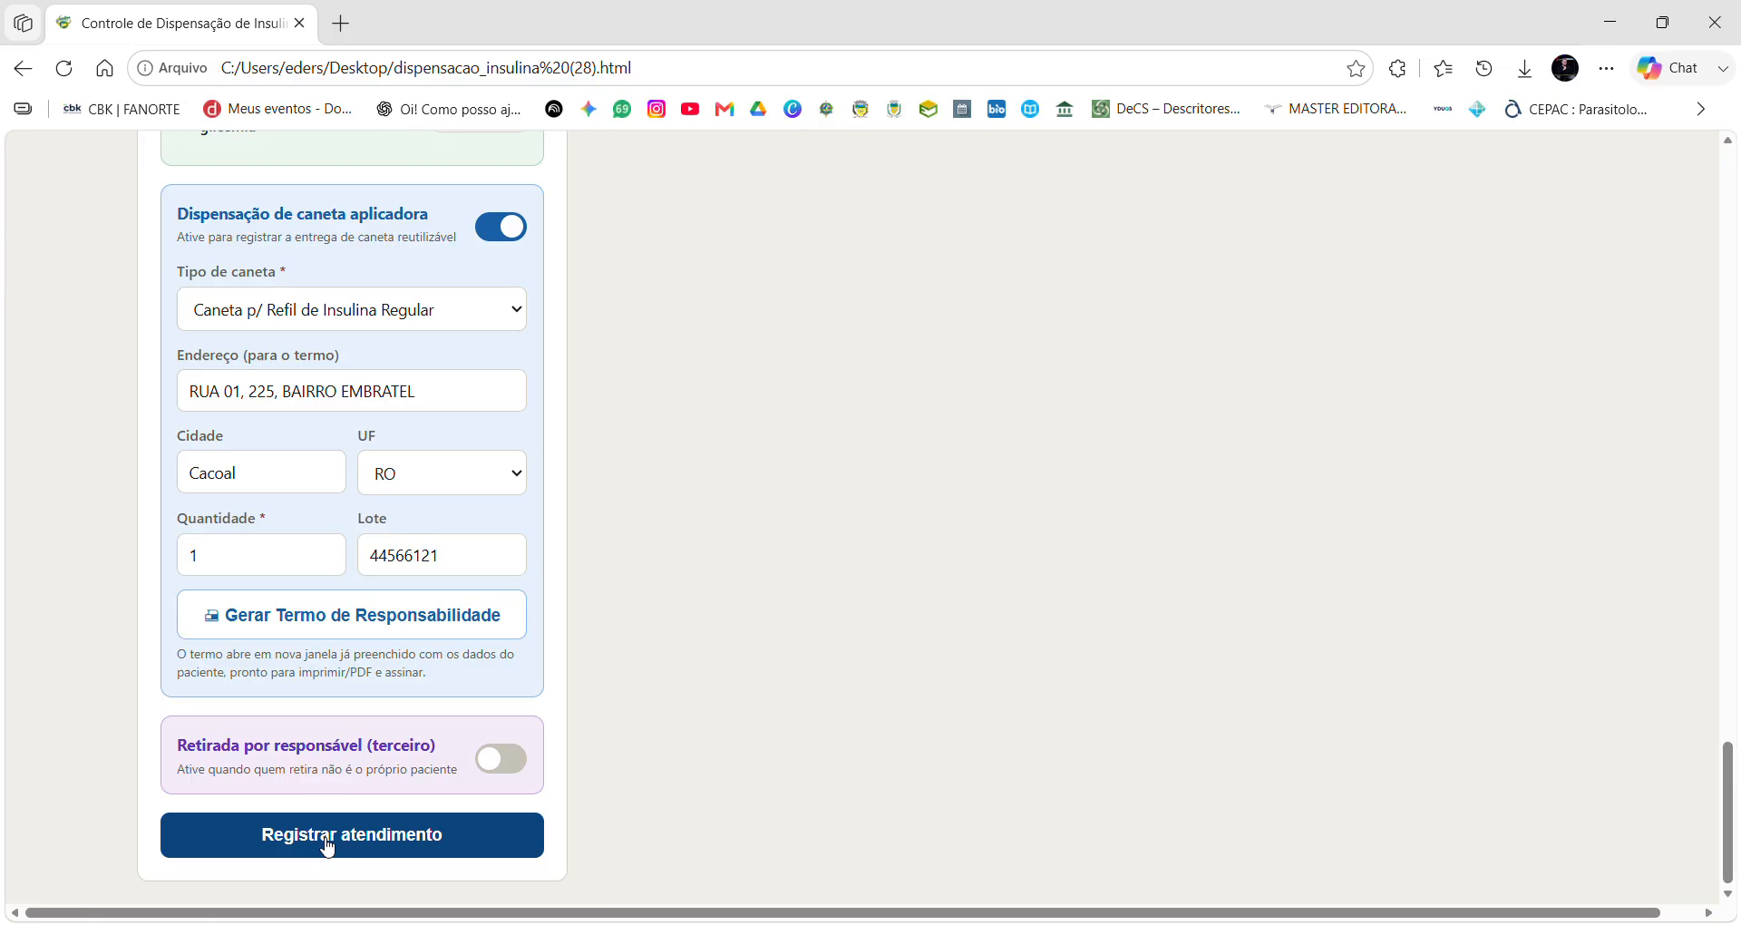
left_click(327, 846)
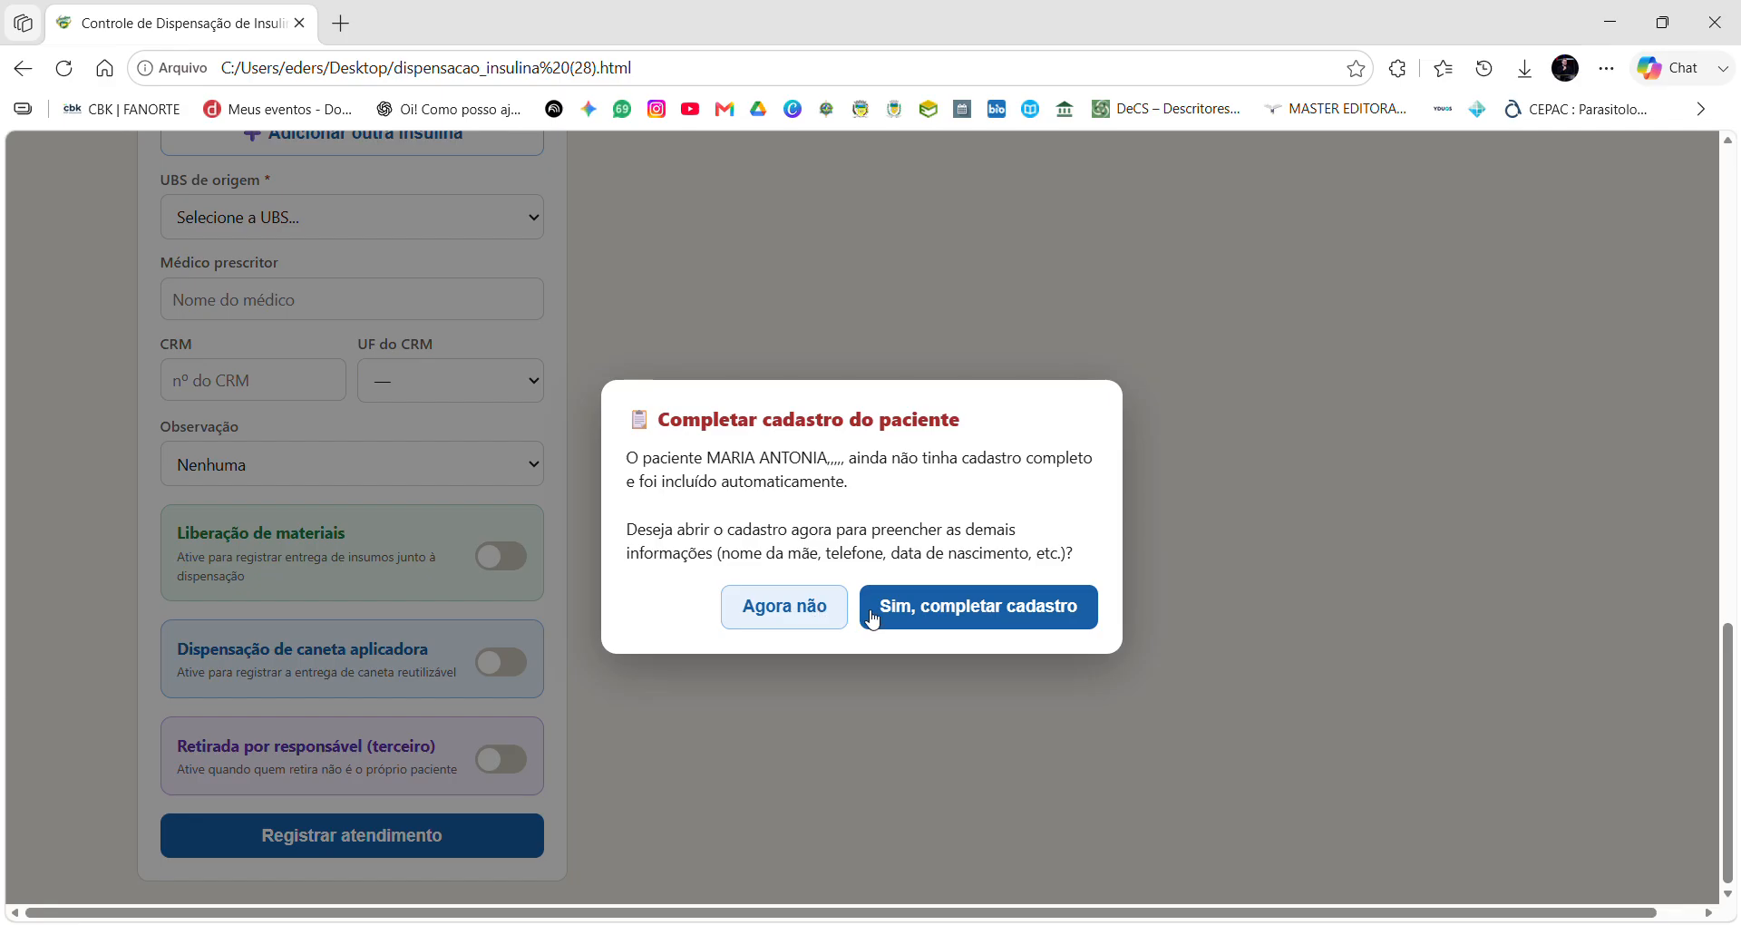
Complete the second patient's registration with mother's name, phone and notes, then save the changes.
left_click(937, 623)
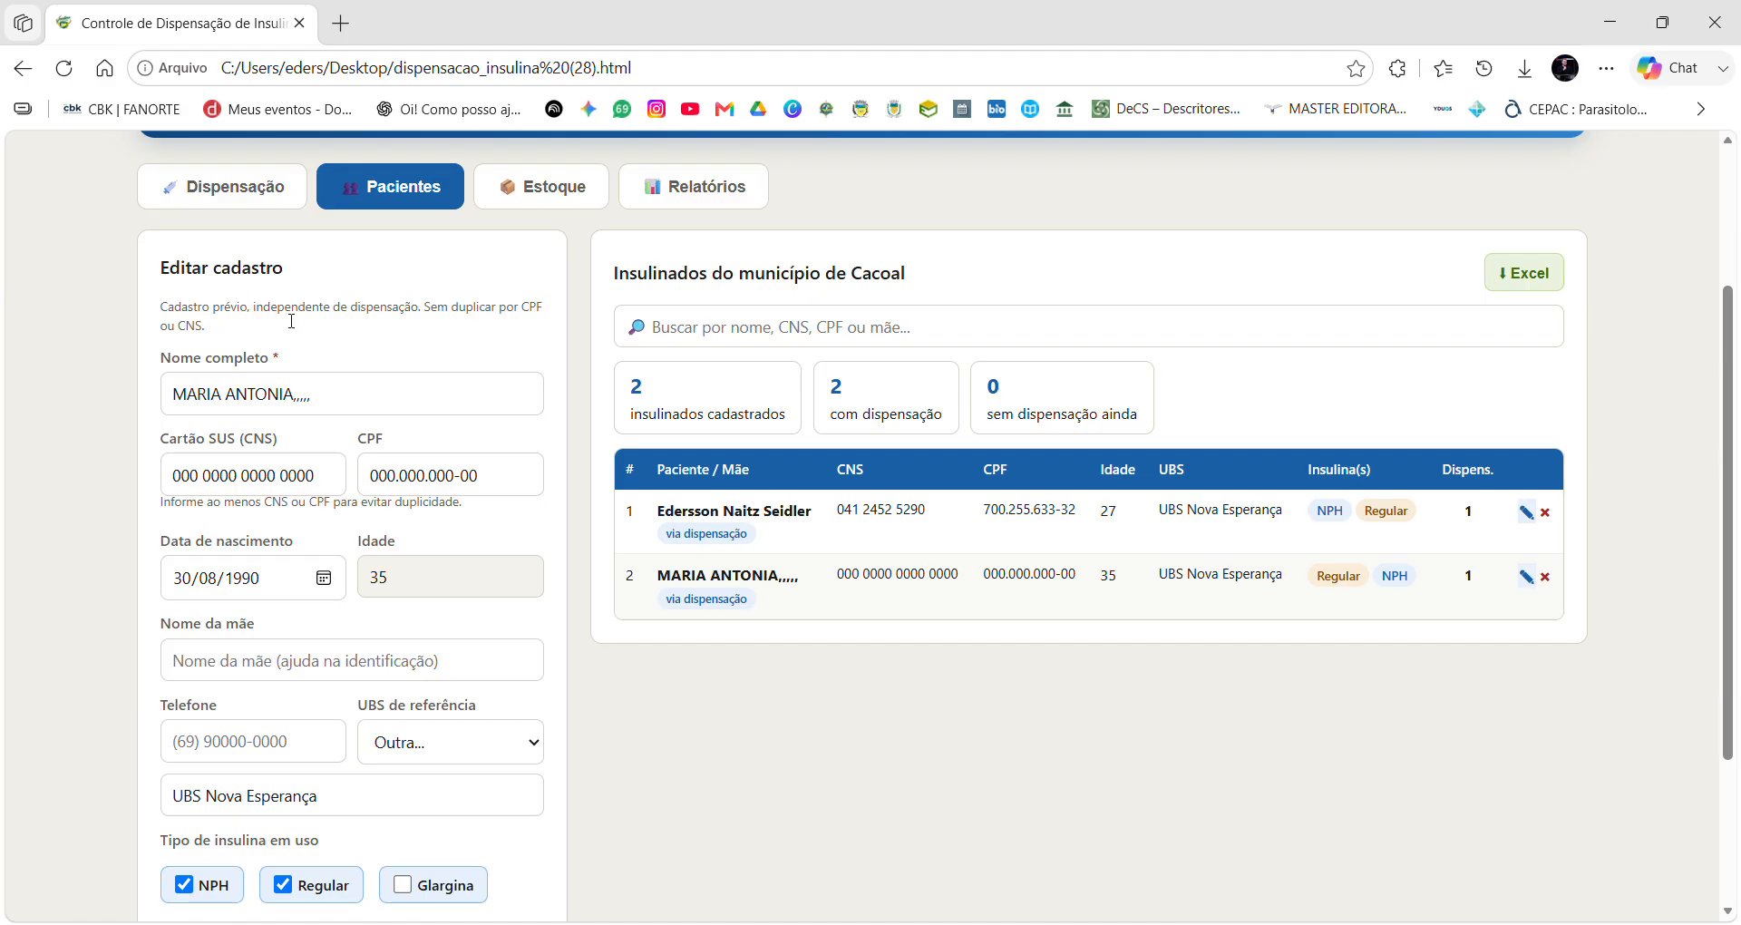
scroll(298, 293, "down", 3)
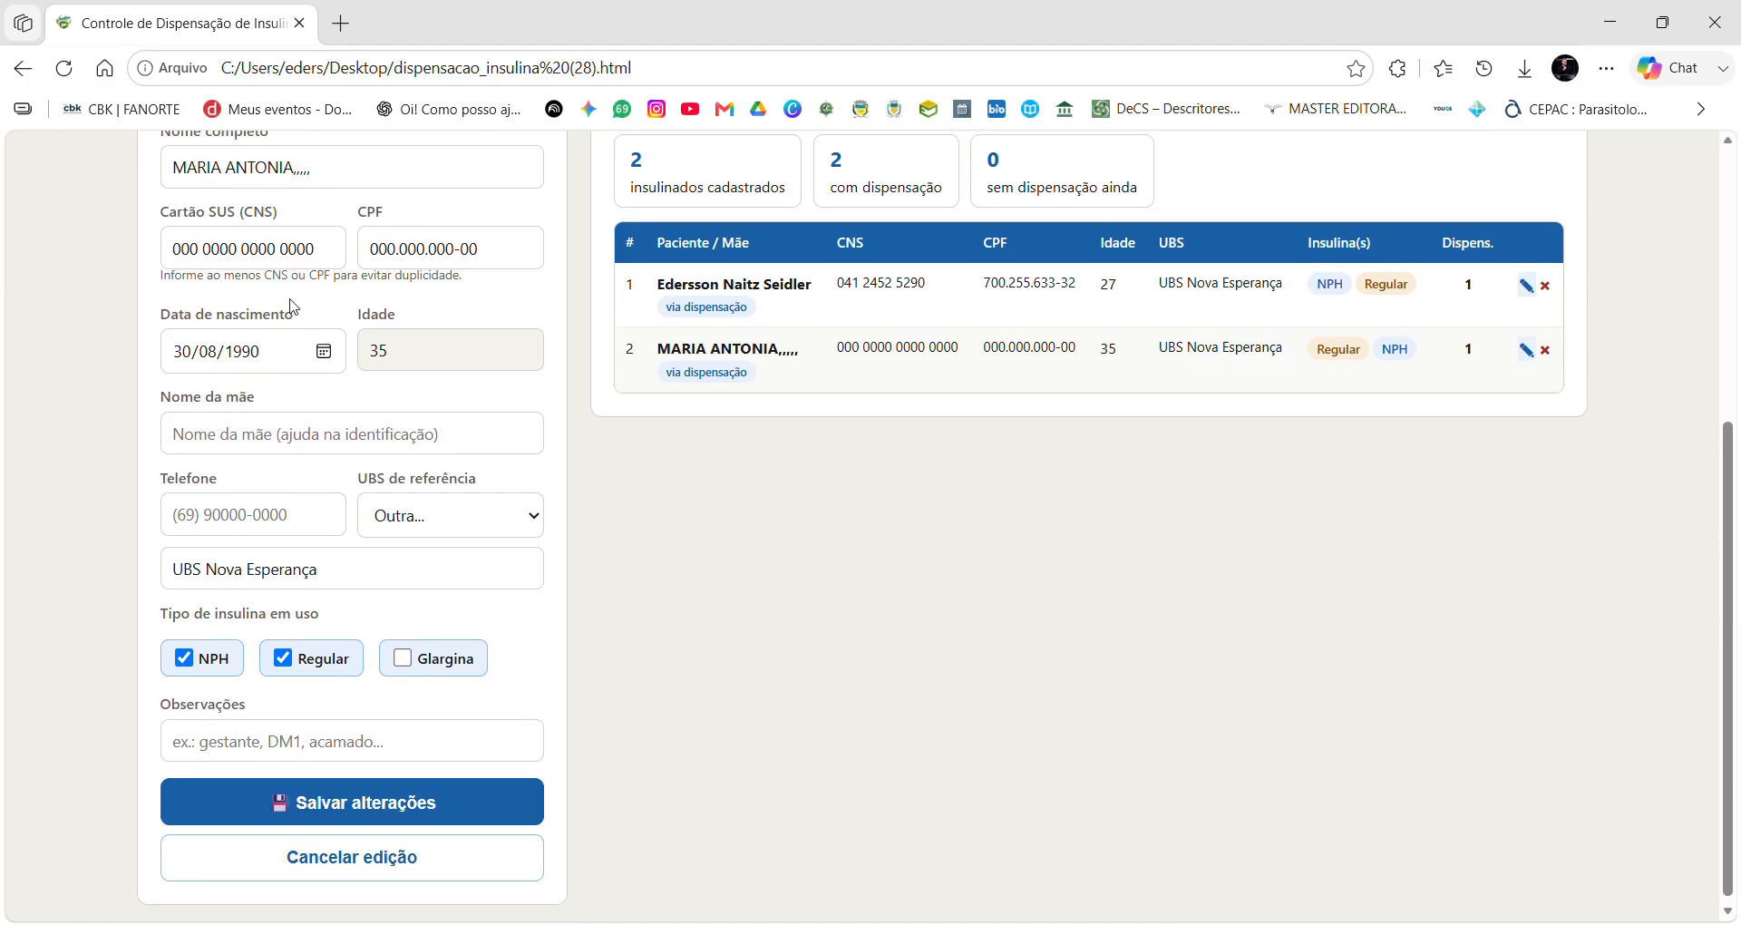
left_click(226, 449)
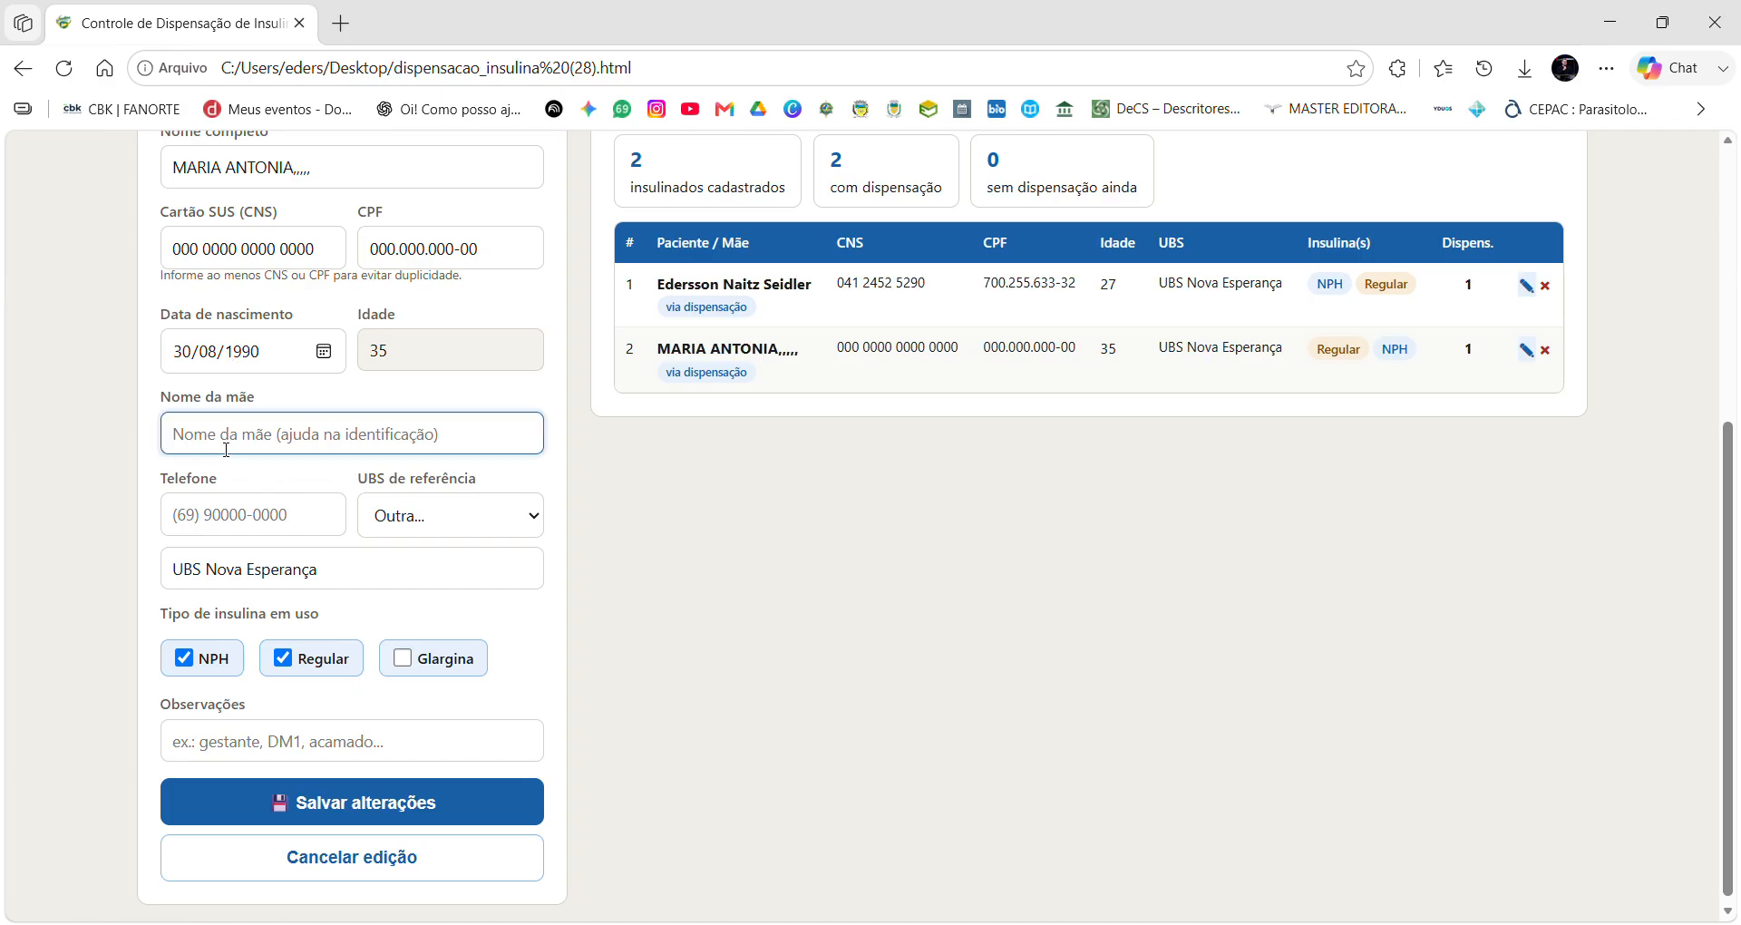
left_click(232, 524)
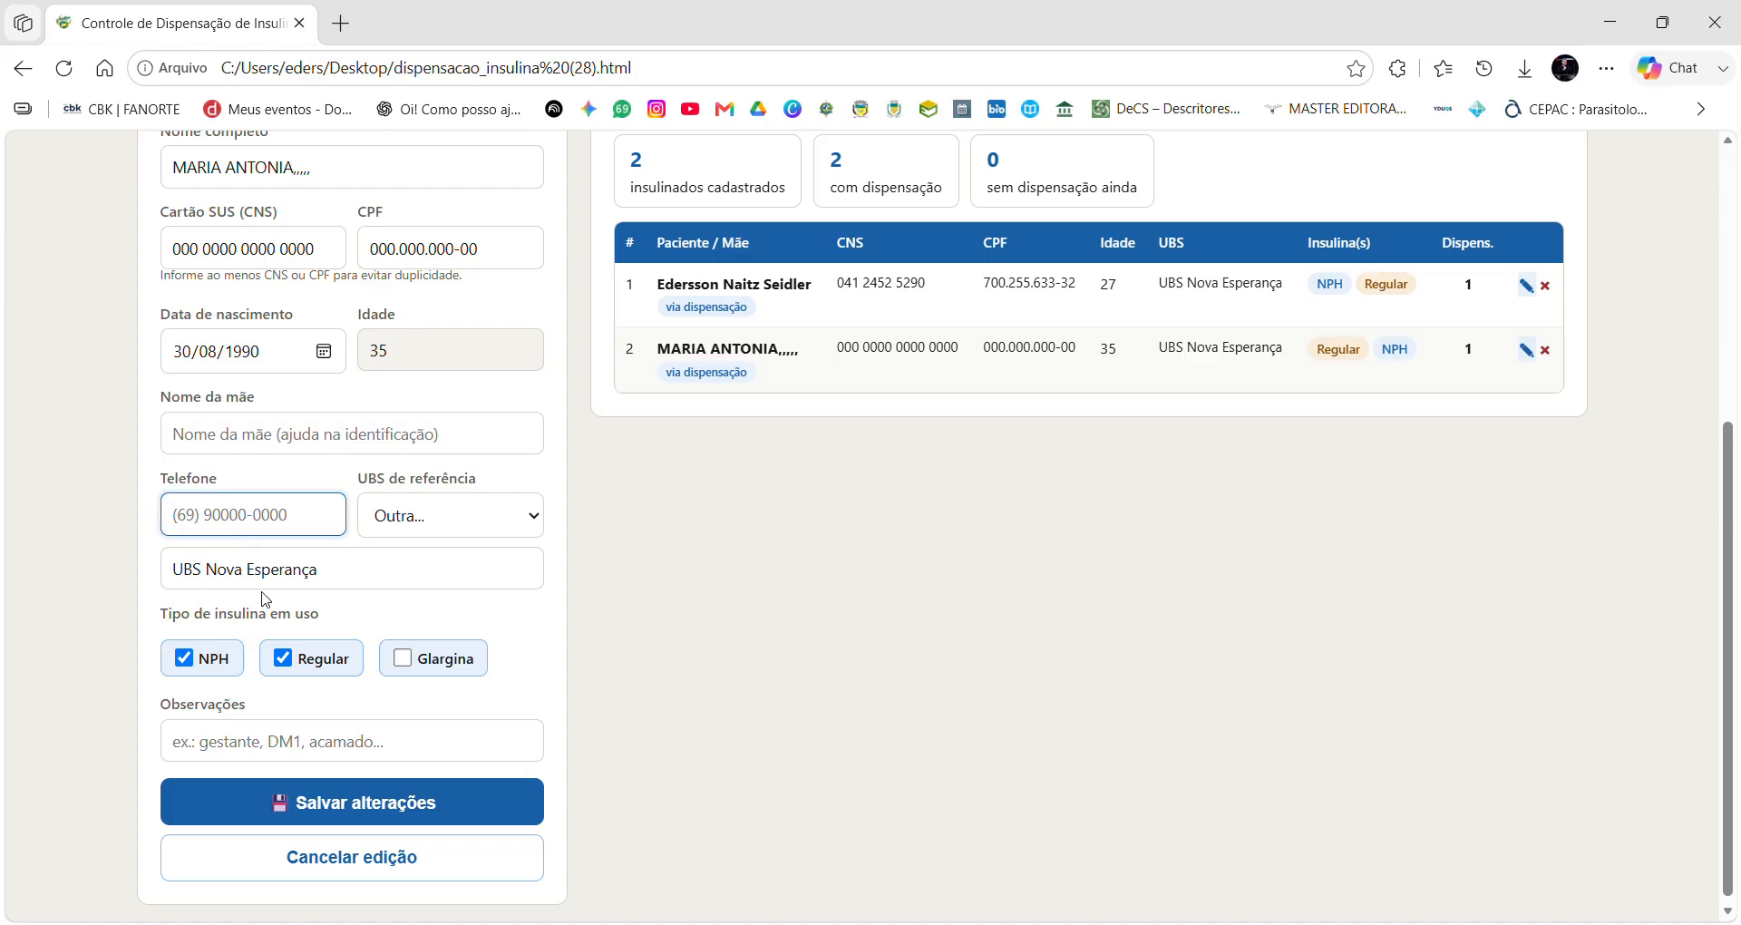
scroll(272, 588, "down", 1)
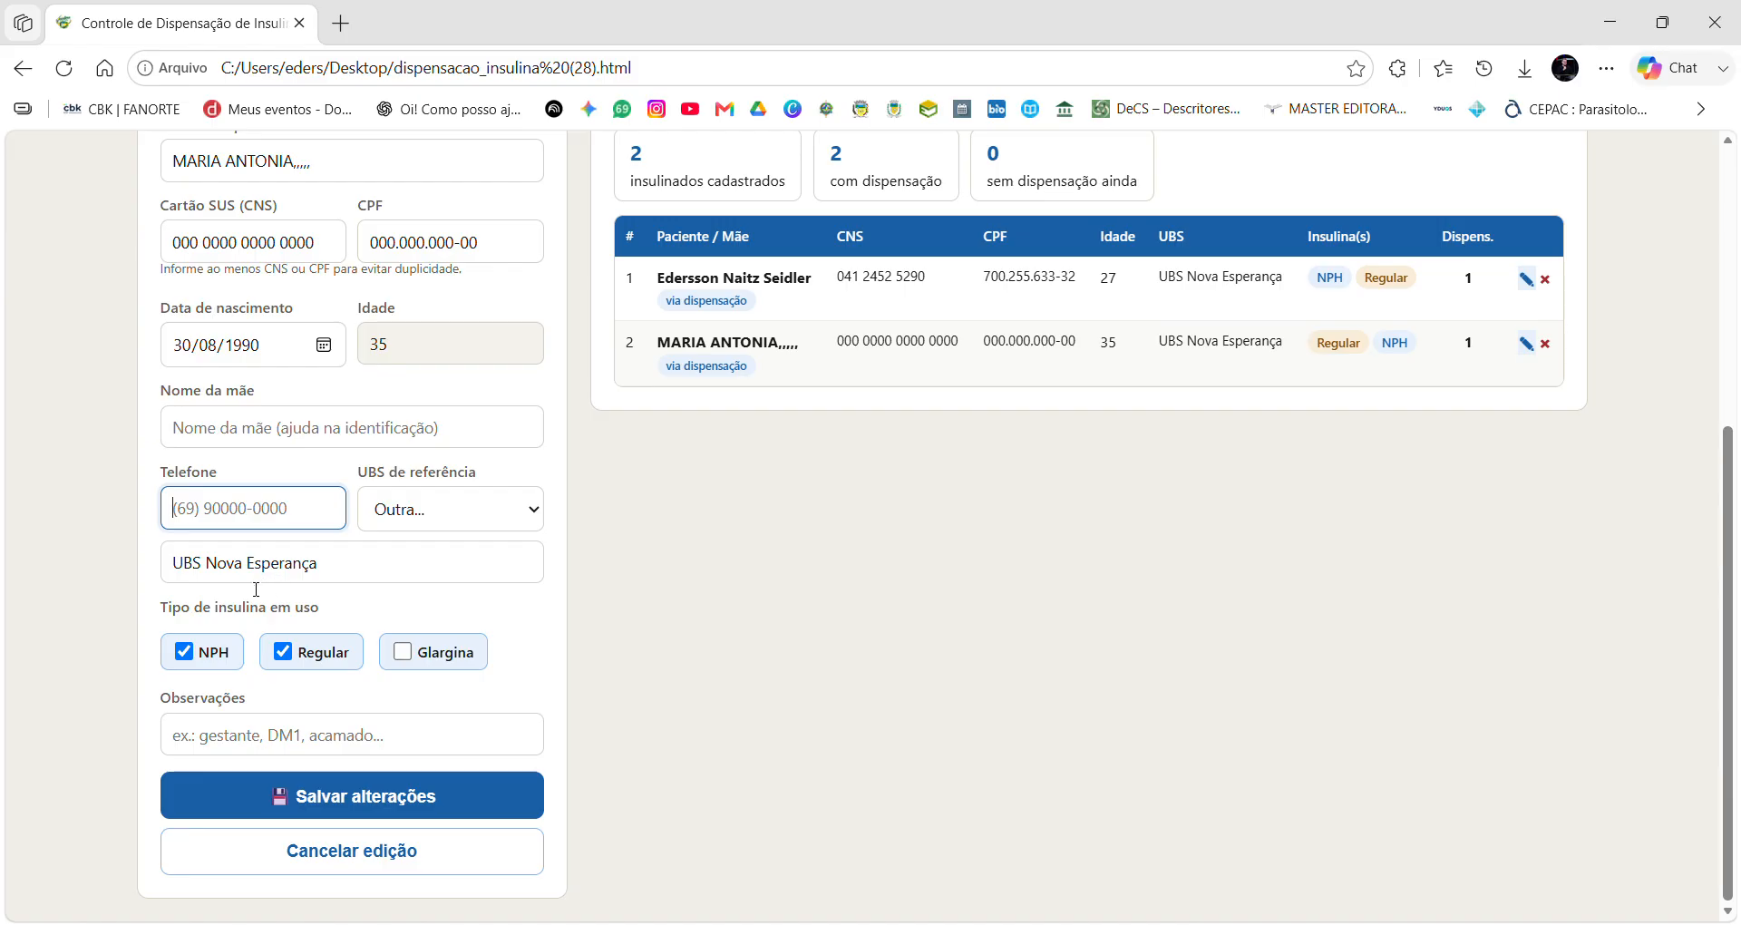
left_click(265, 755)
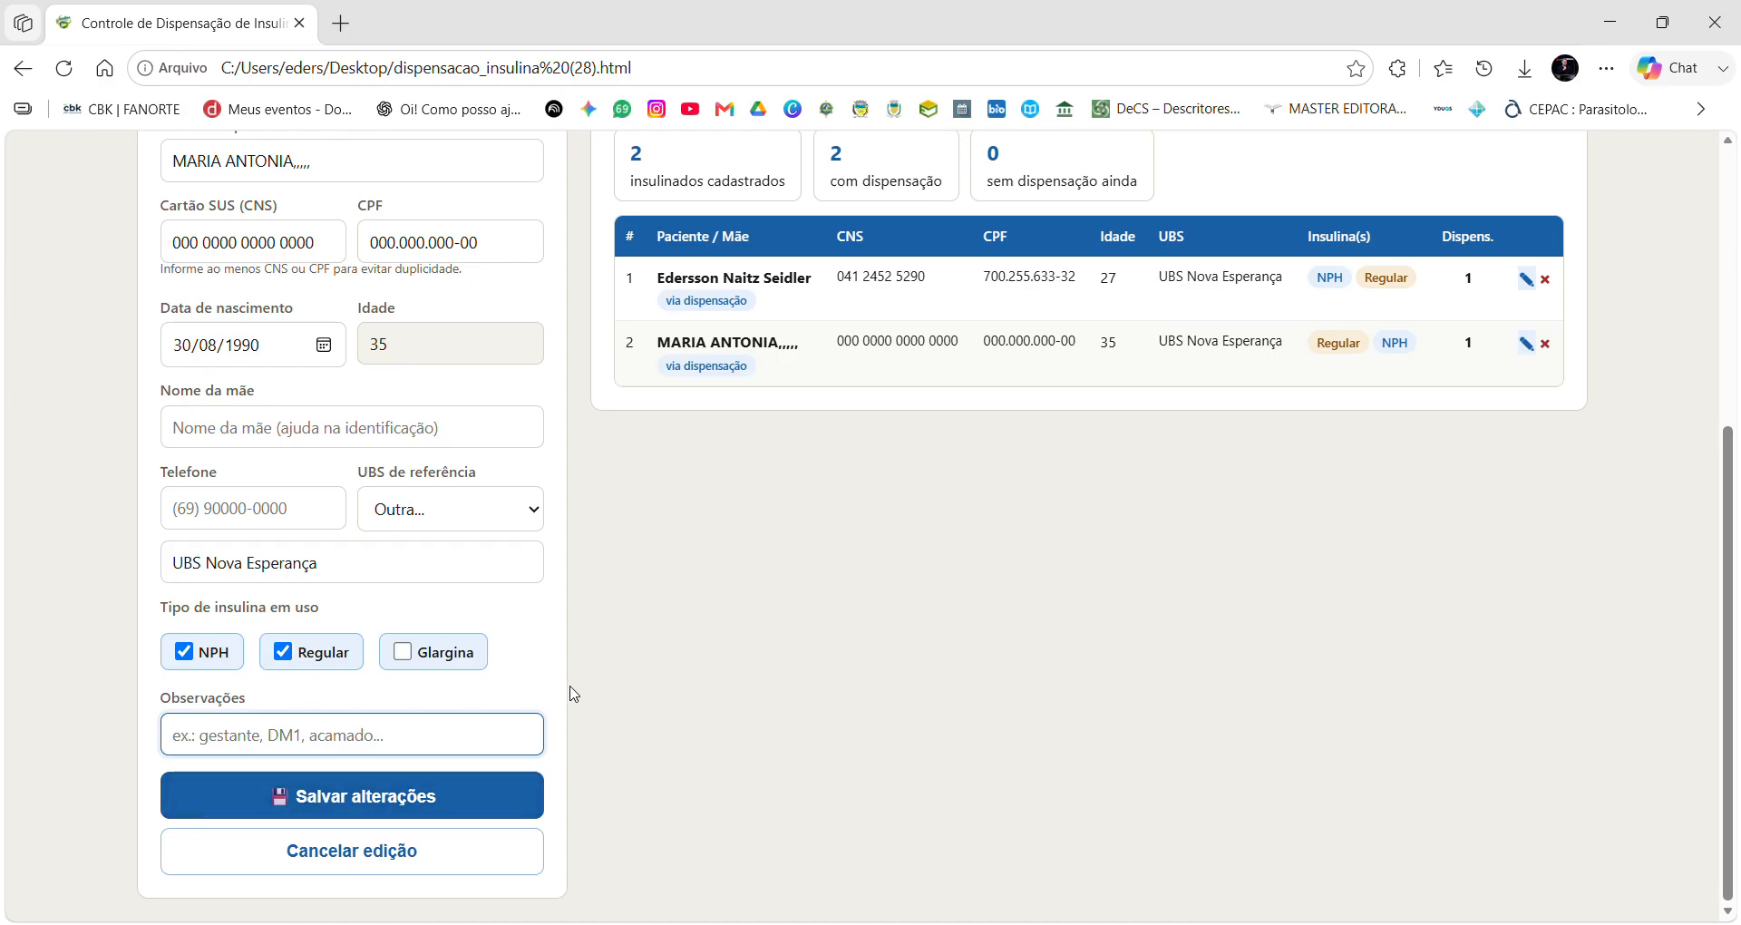
left_click(372, 802)
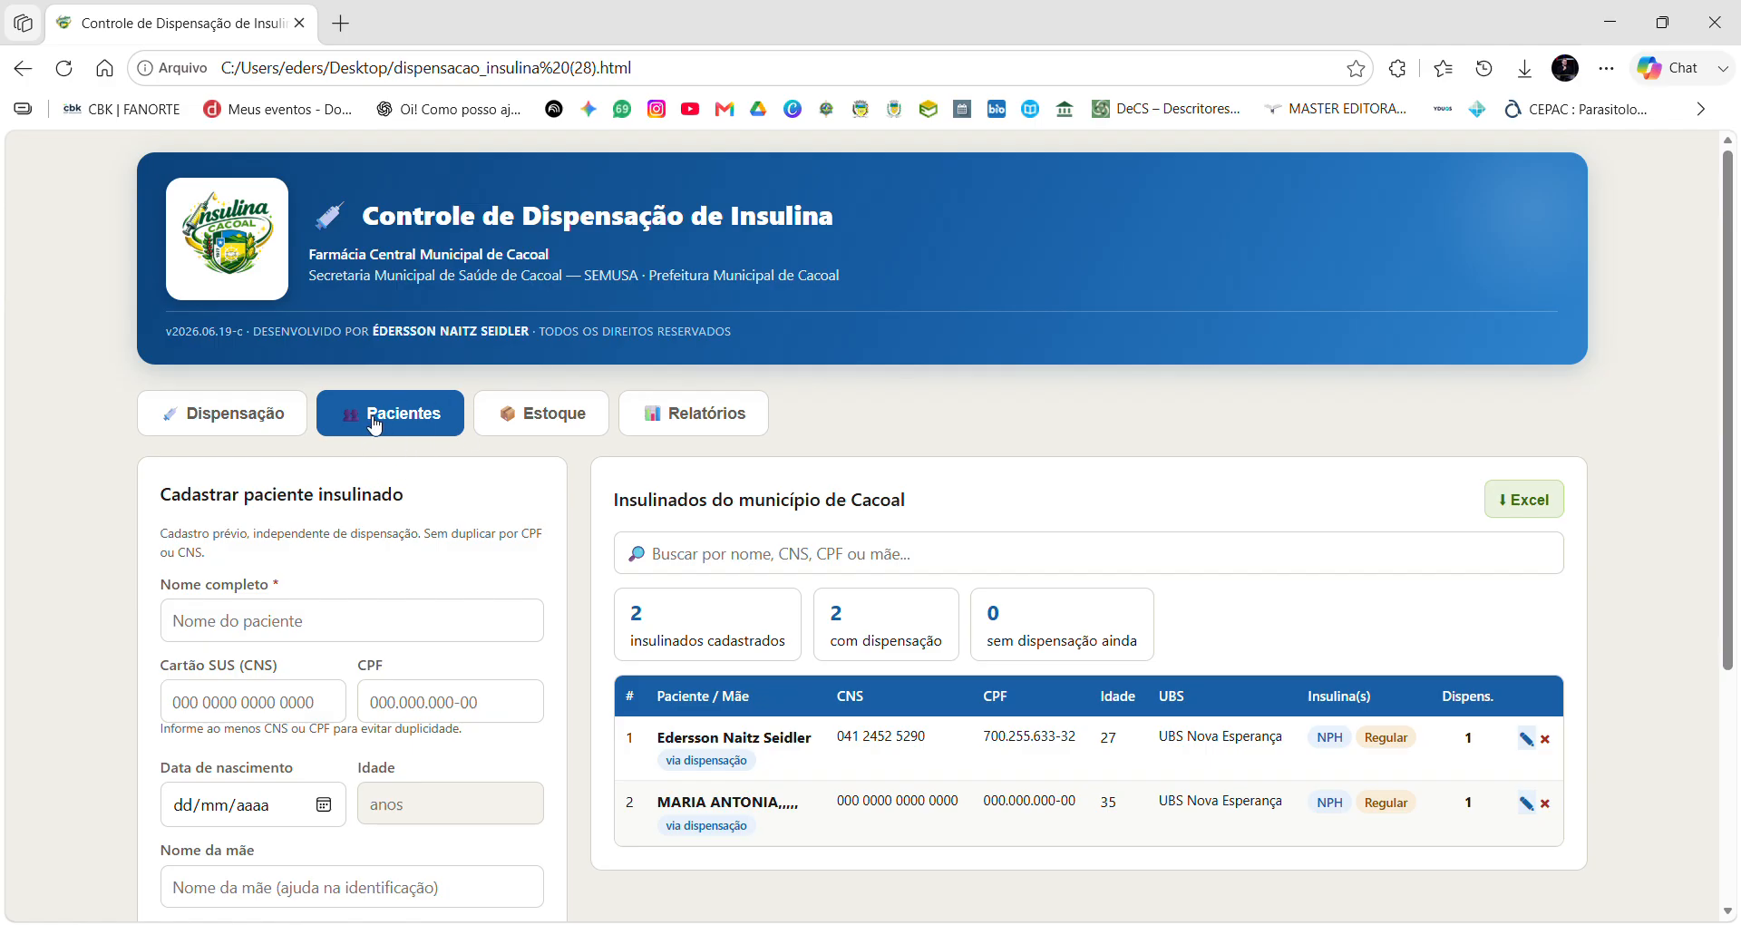
scroll(353, 497, "down", 1)
scroll(352, 495, "down", 2)
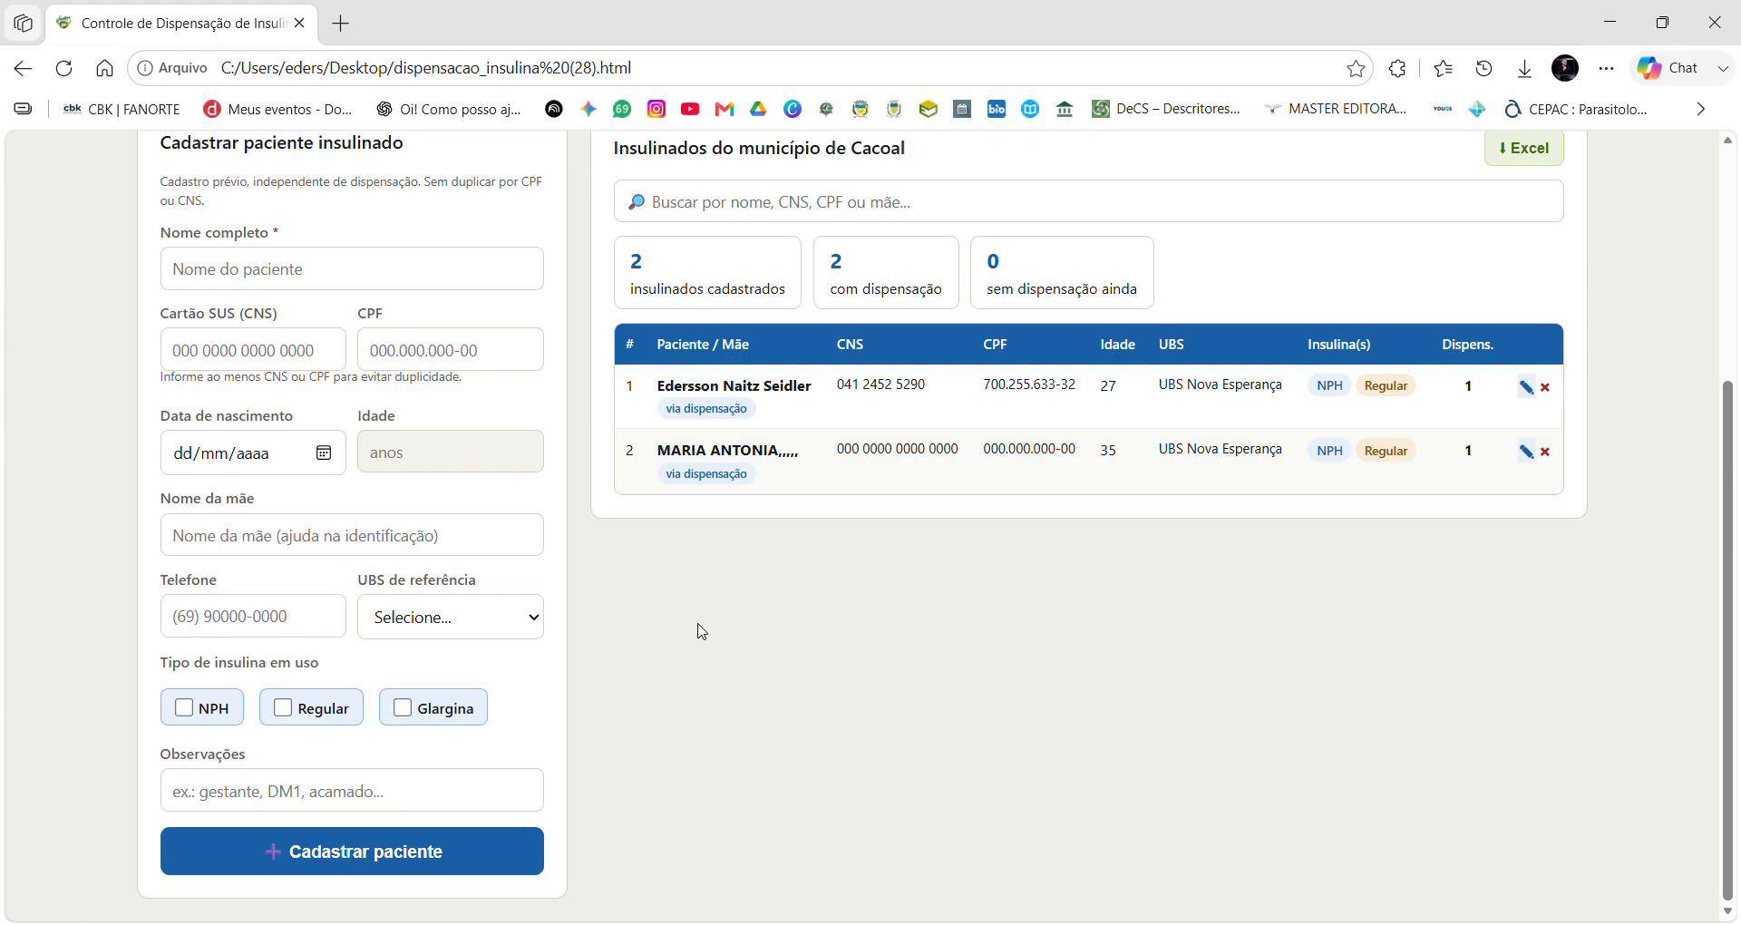
scroll(703, 632, "up", 3)
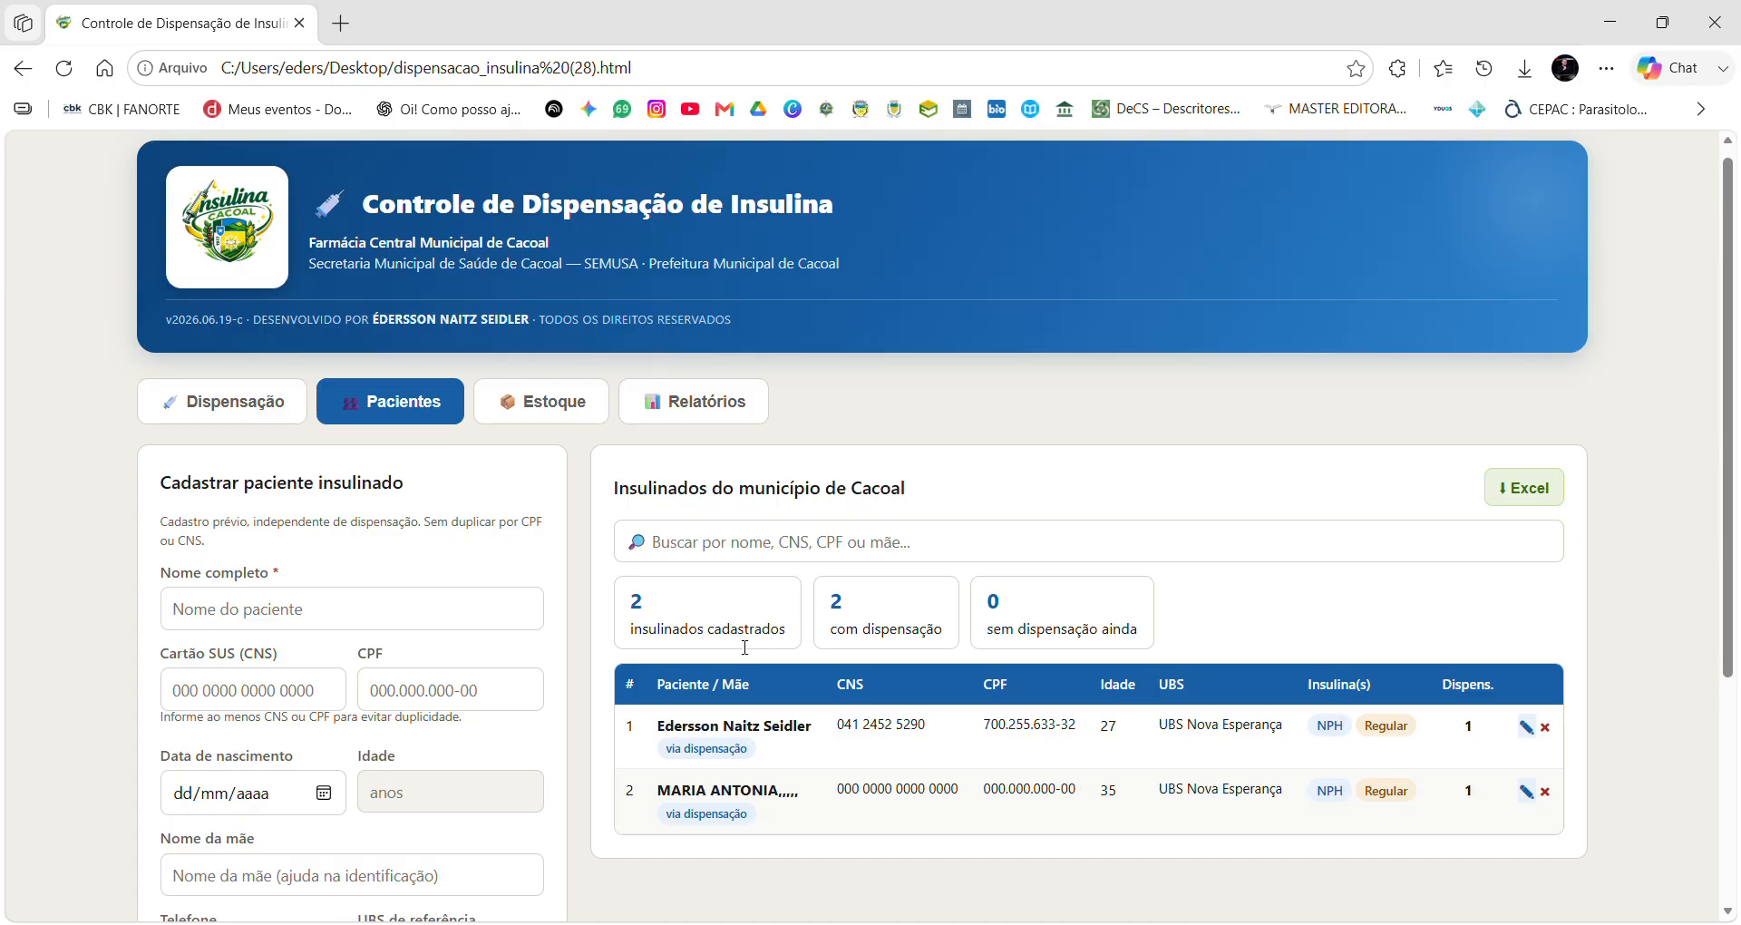
scroll(731, 650, "down", 3)
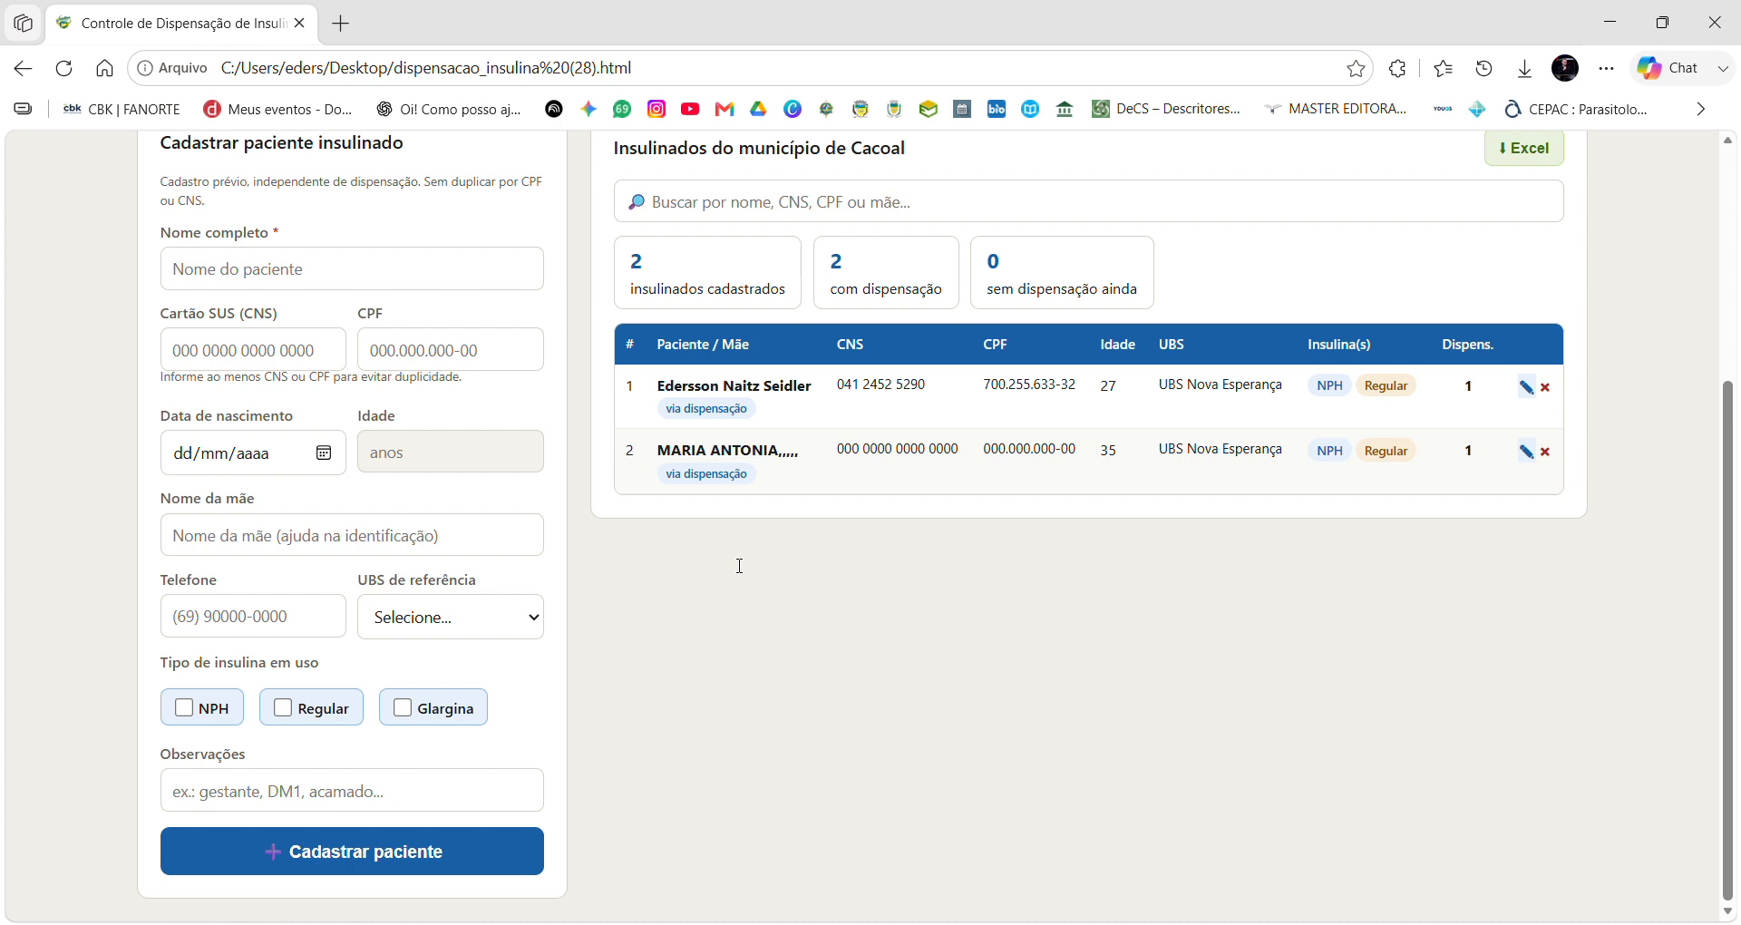
scroll(821, 549, "up", 1)
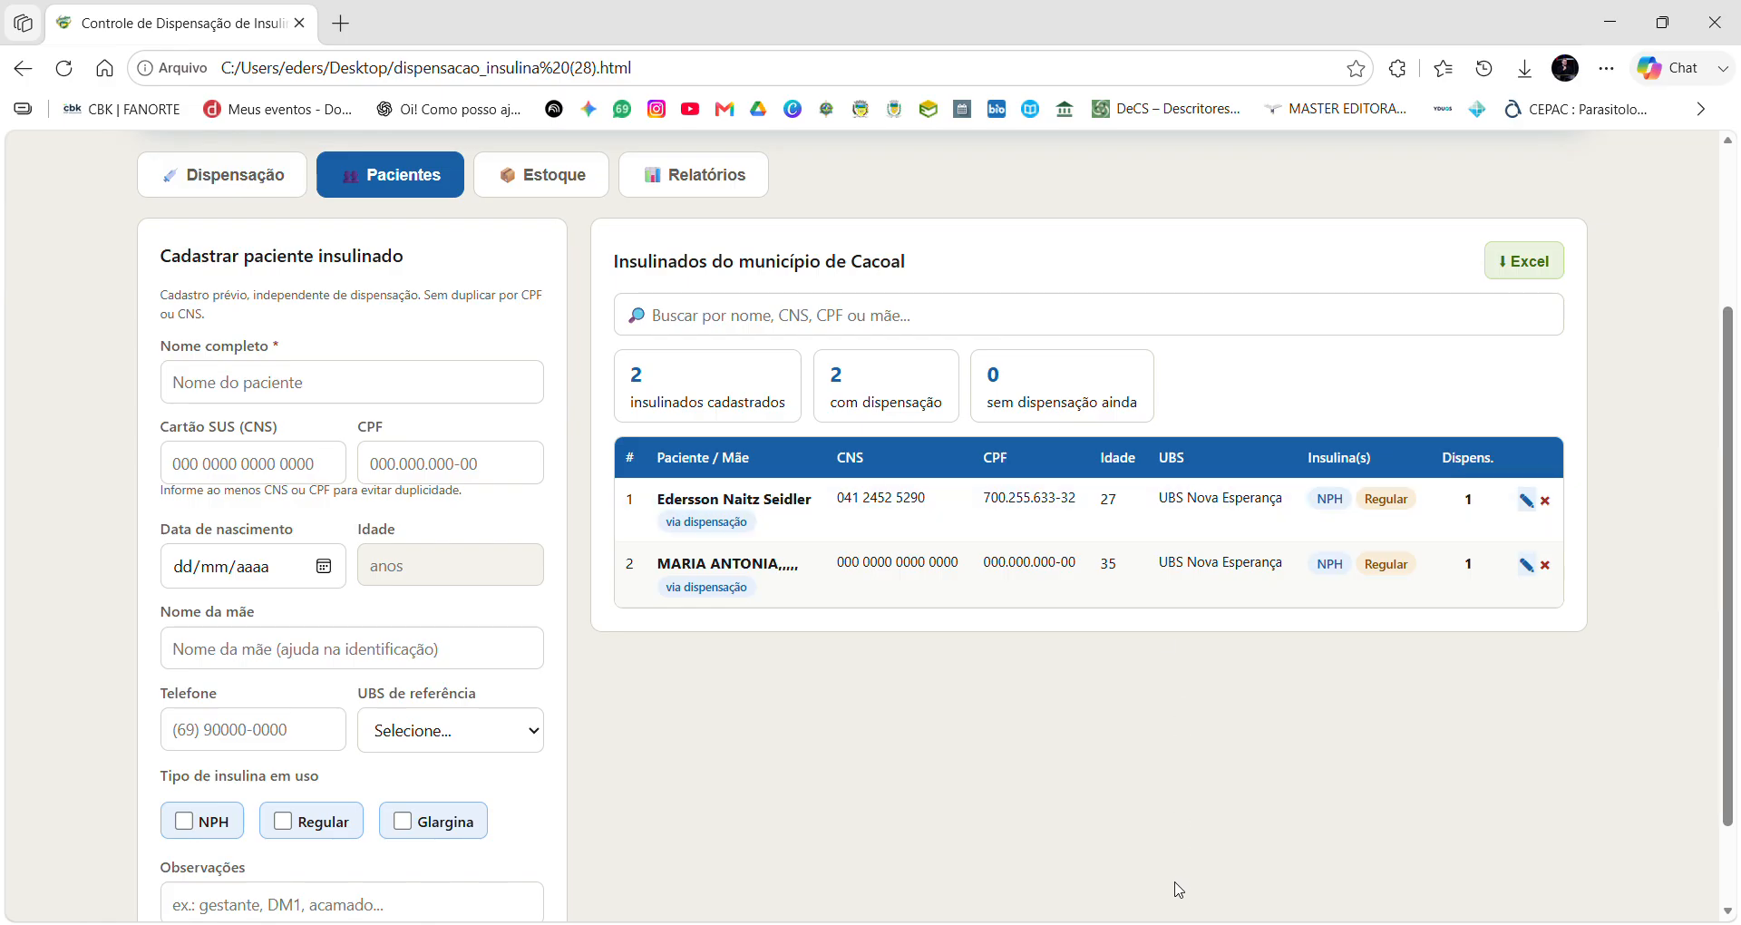
Search the patient list for 'EDER' and re-save that patient's record.
left_click(717, 332)
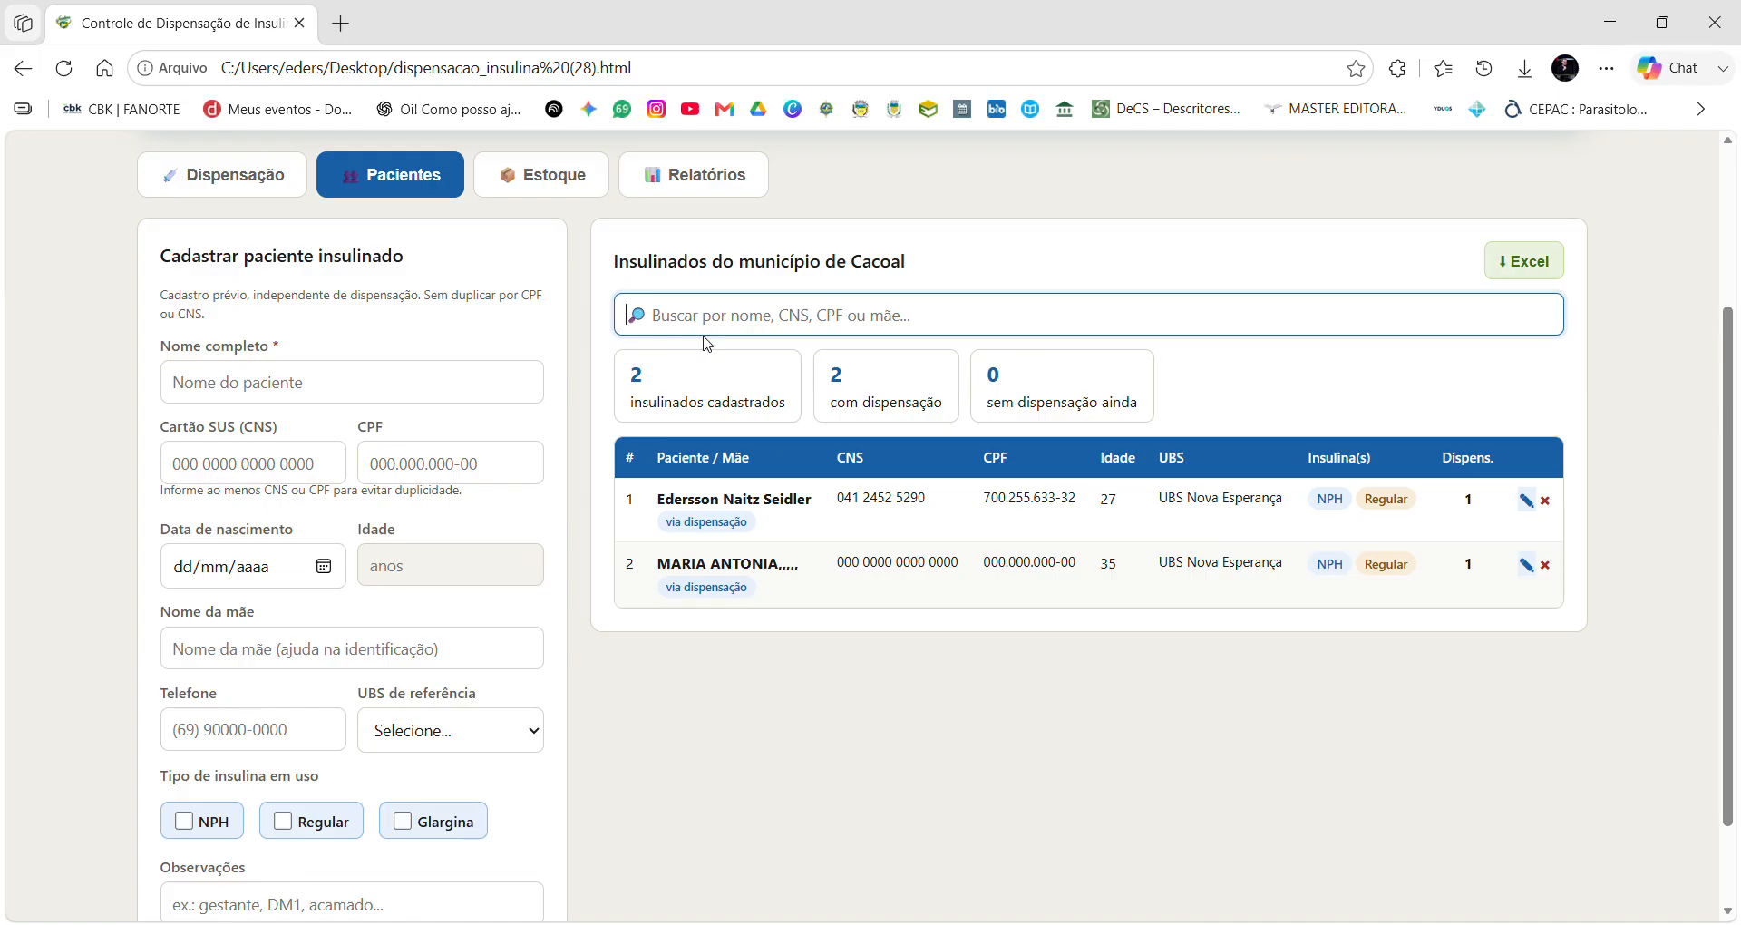
type("EDER")
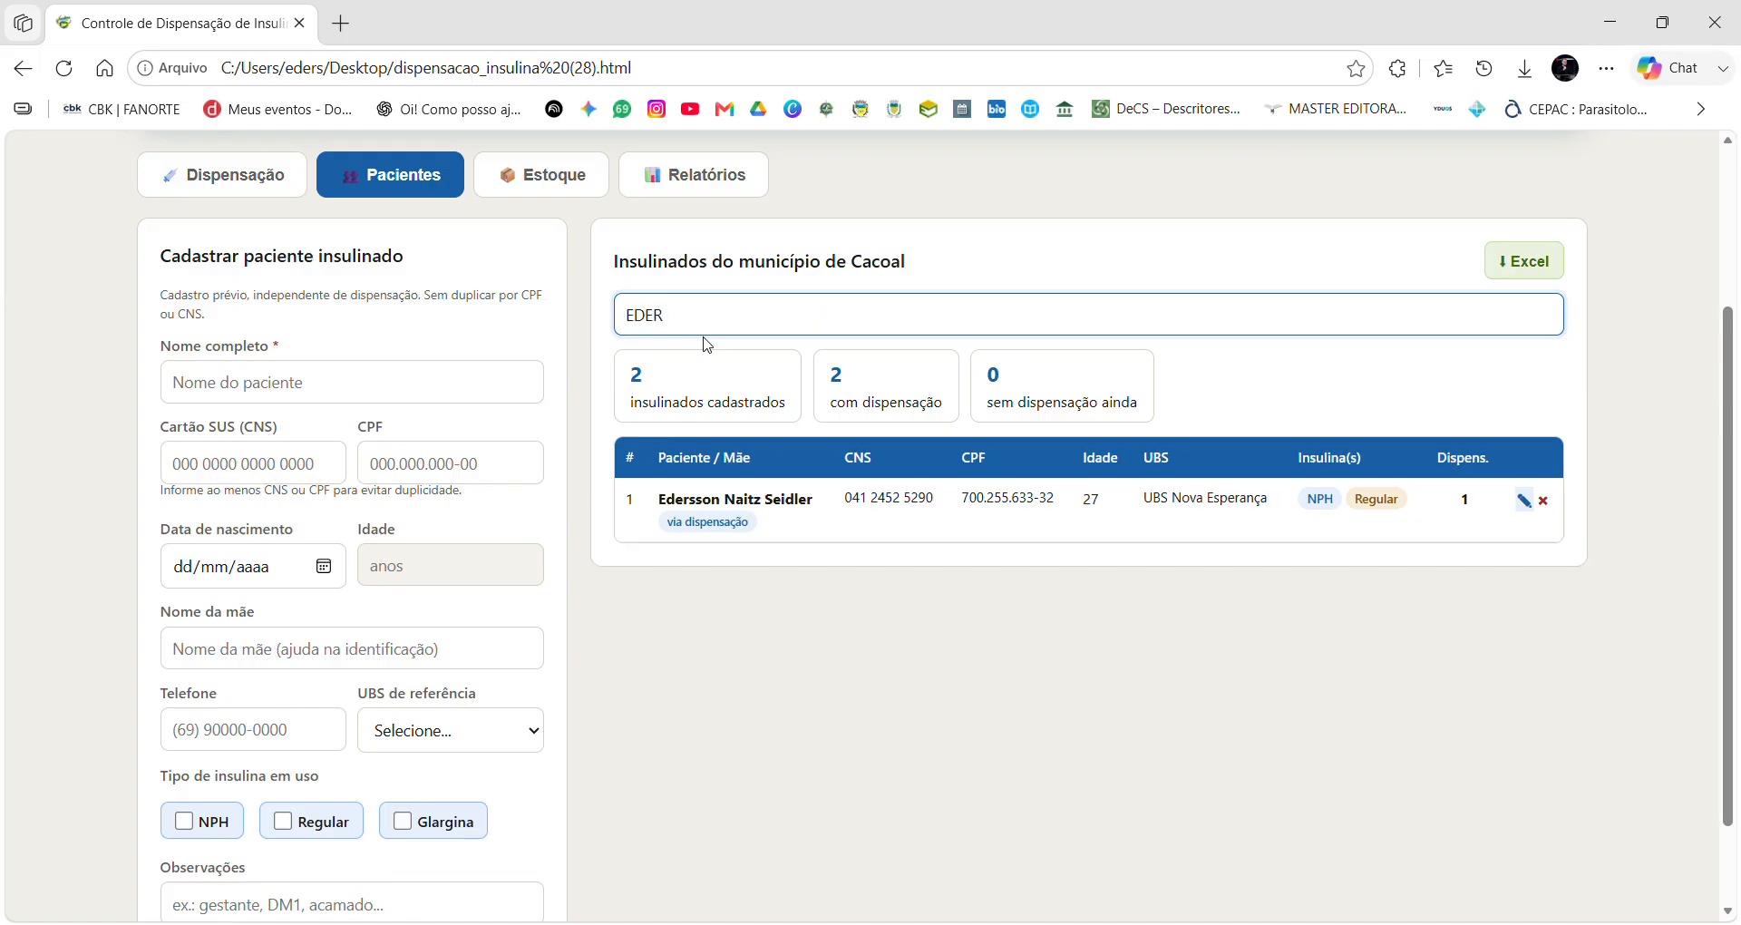
left_click(1525, 501)
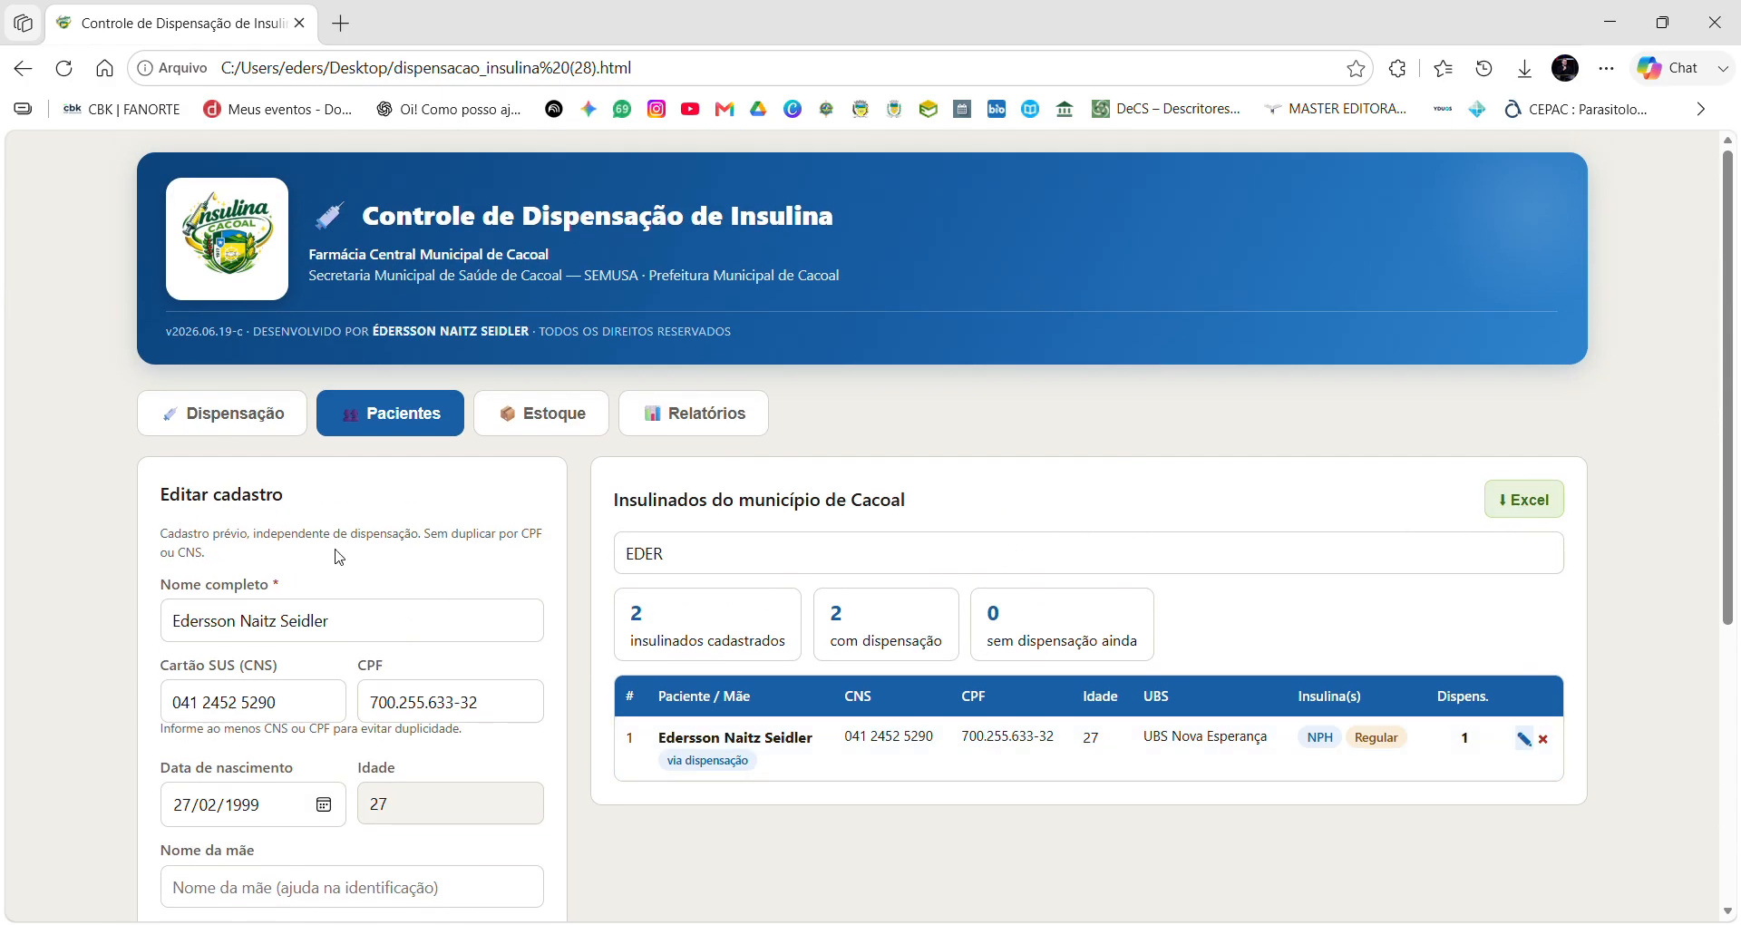
scroll(377, 571, "down", 5)
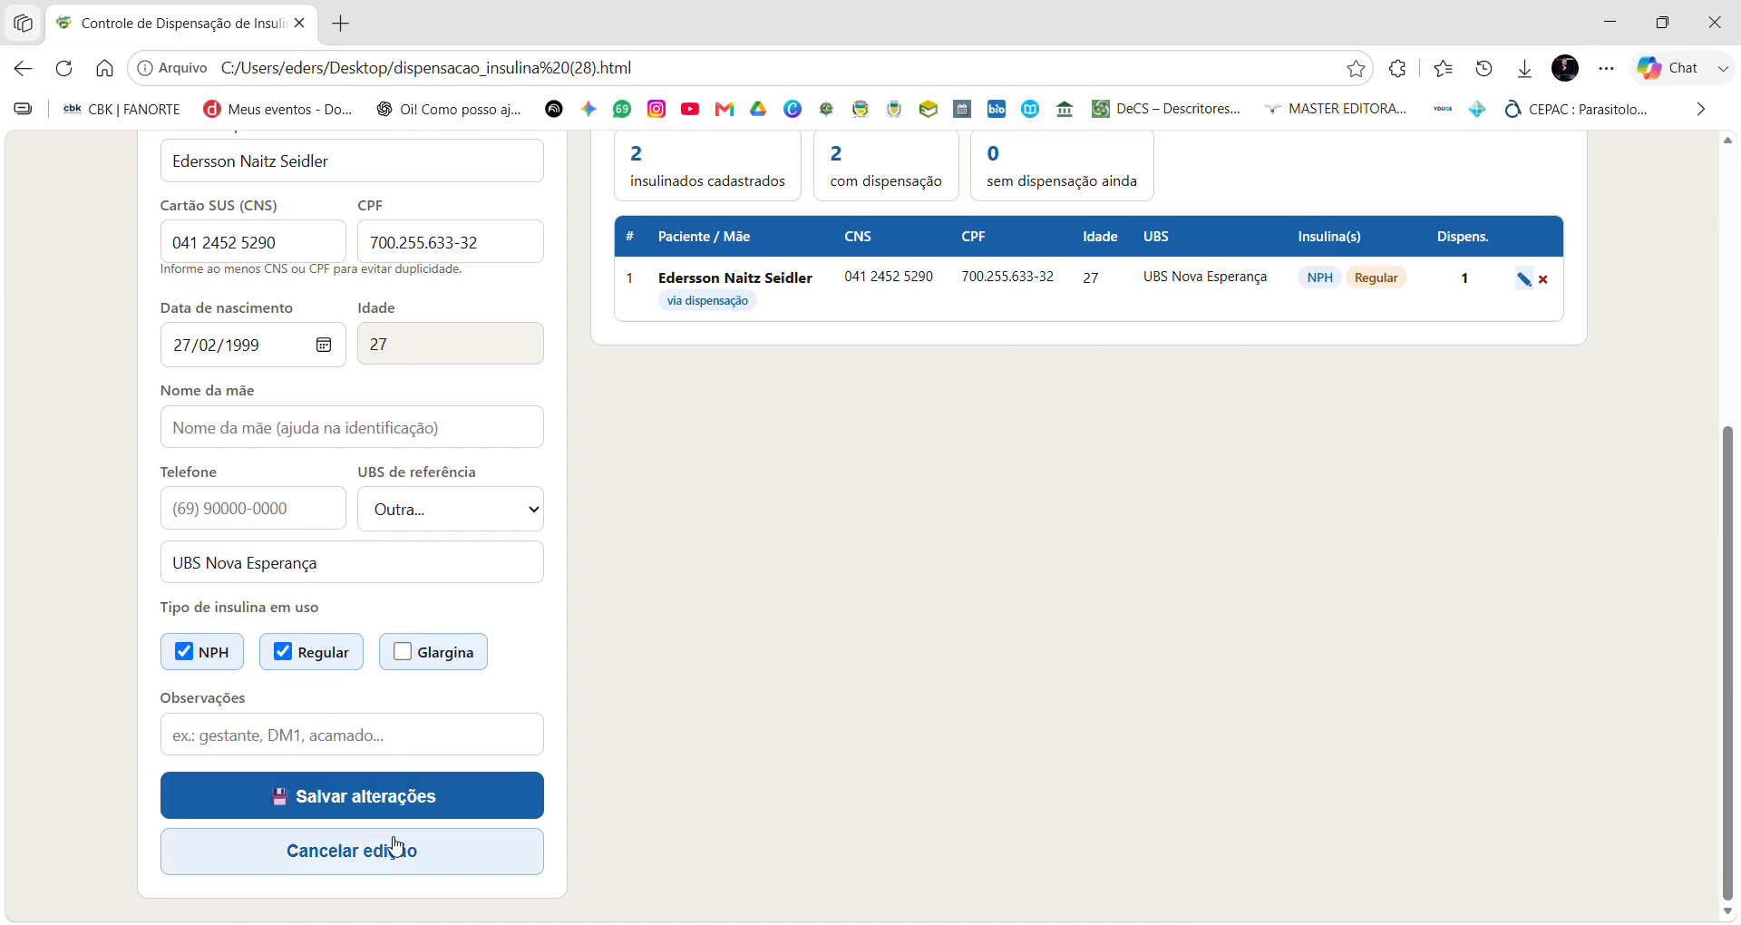
scroll(325, 700, "up", 3)
left_click(221, 647)
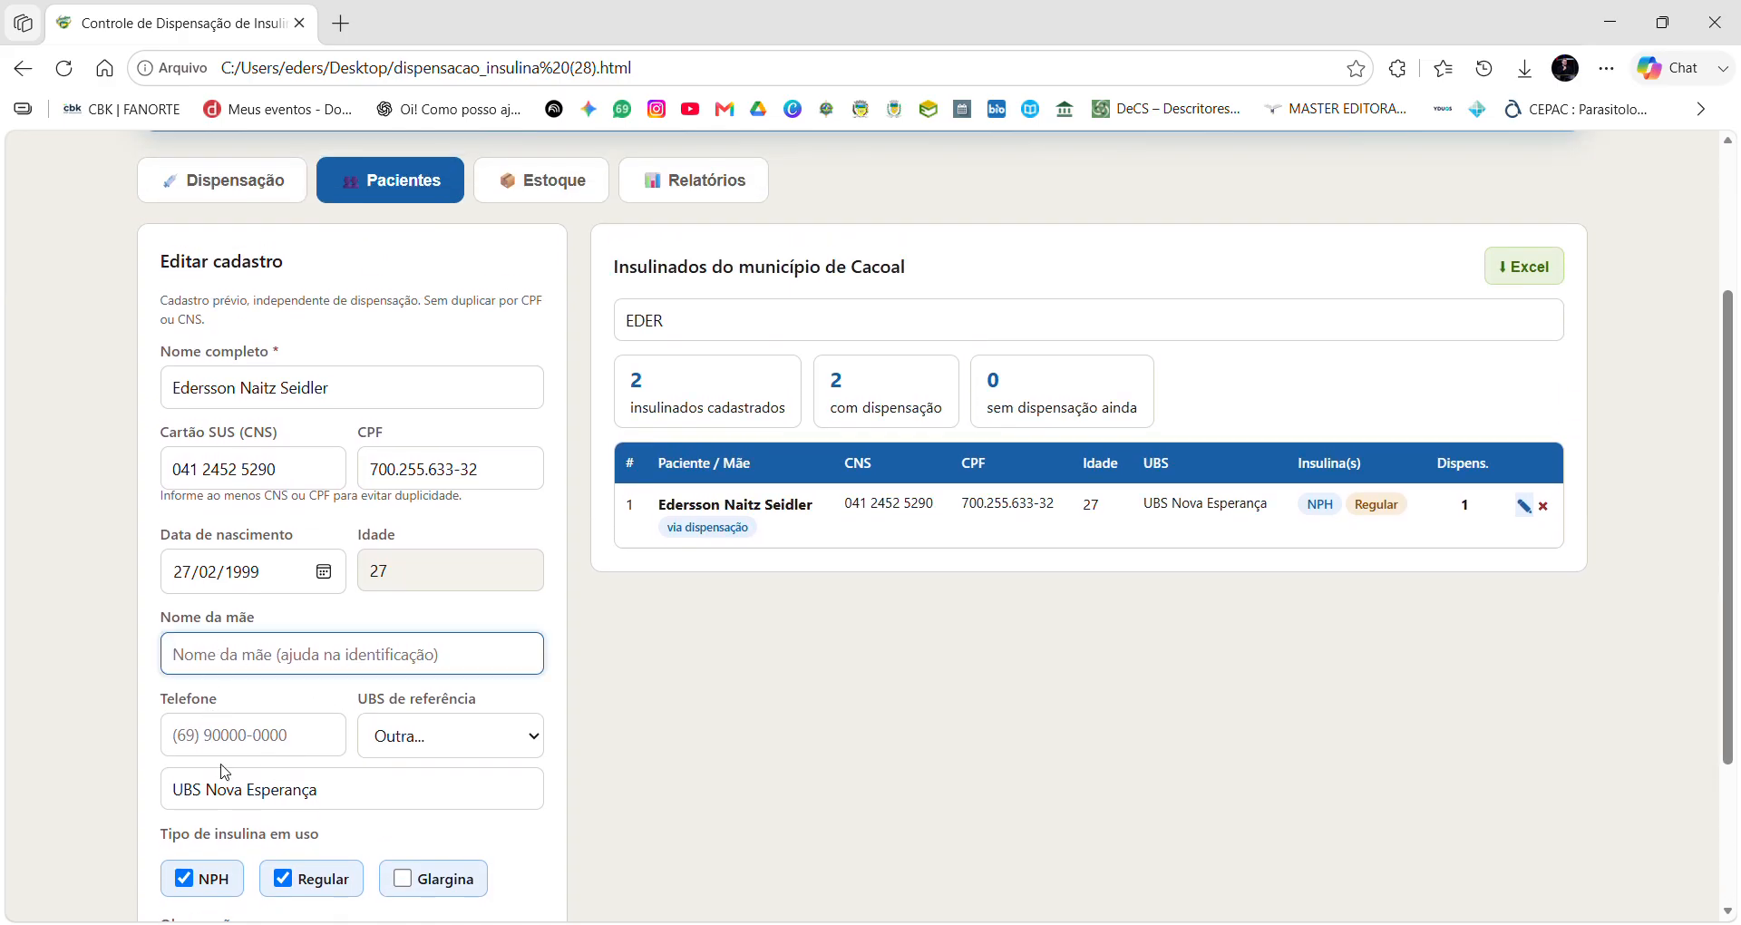
scroll(577, 636, "down", 3)
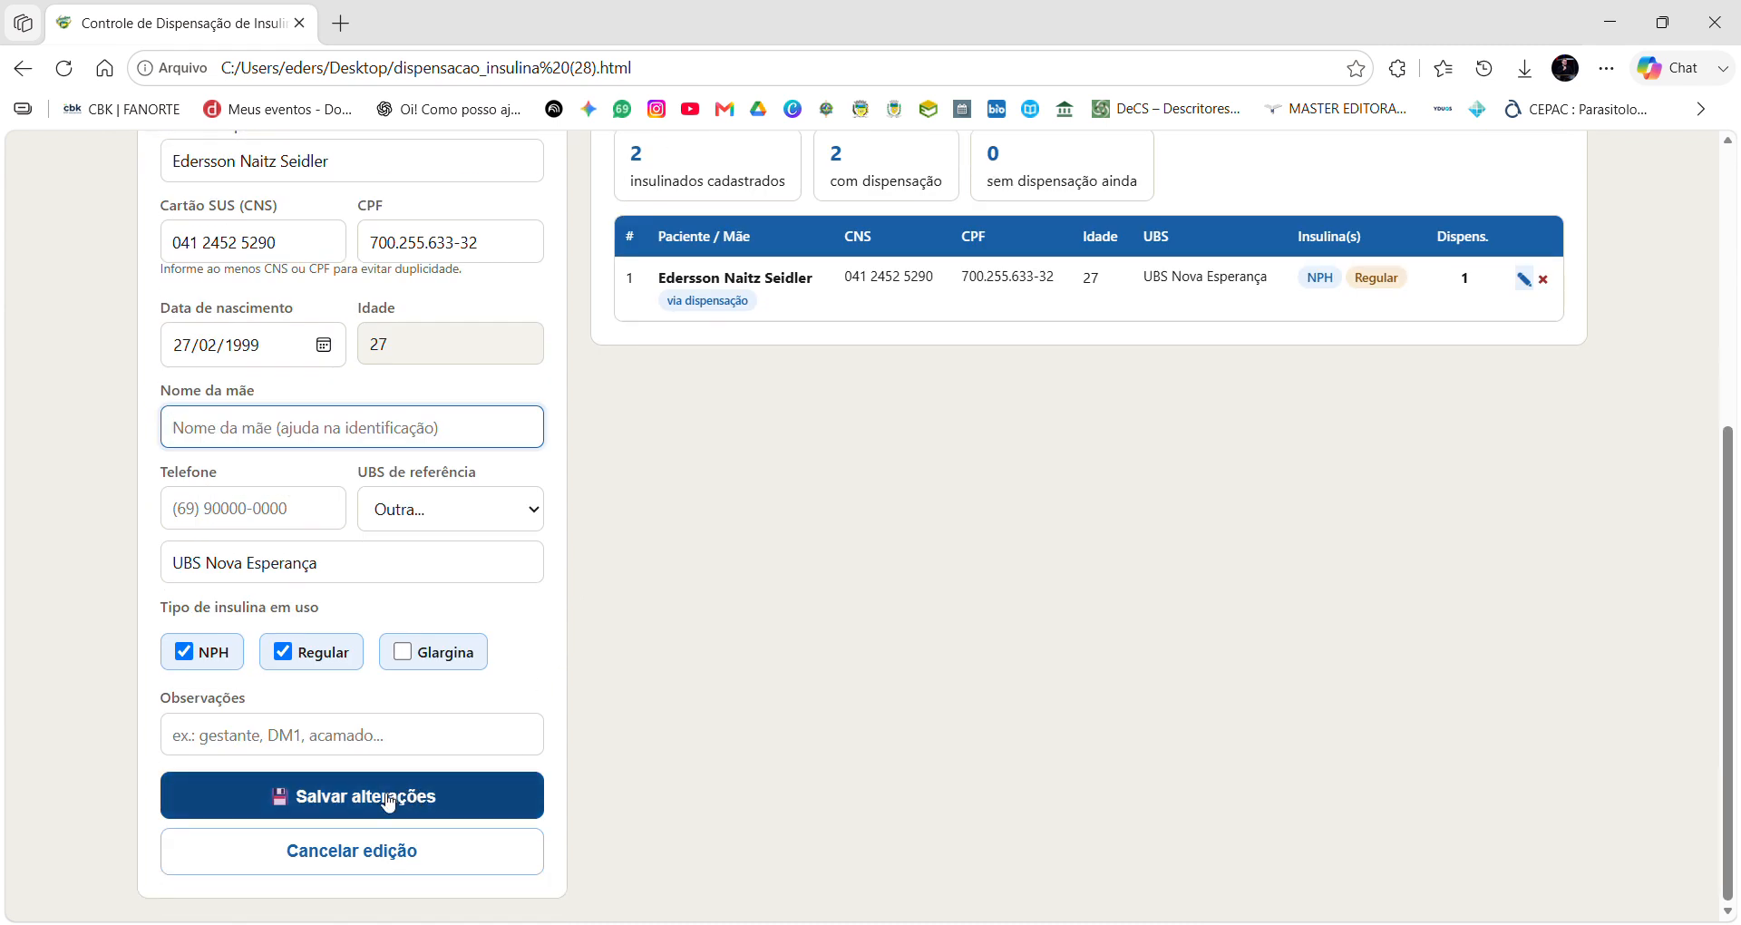
left_click(388, 796)
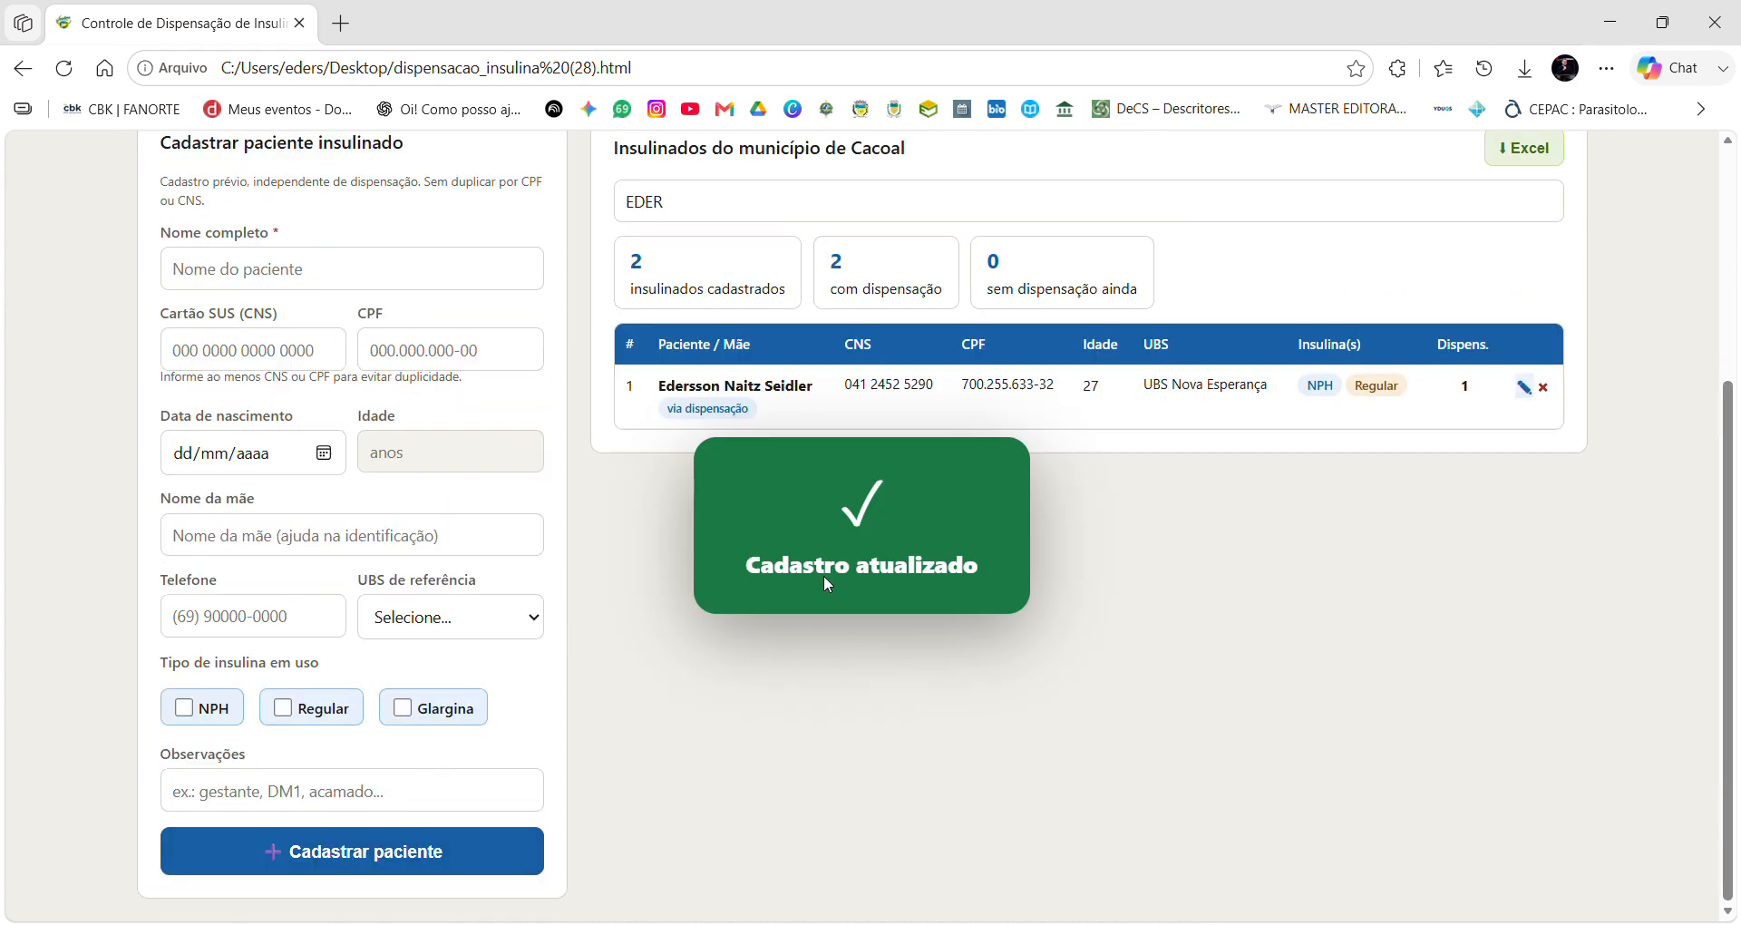
scroll(907, 534, "down", 1)
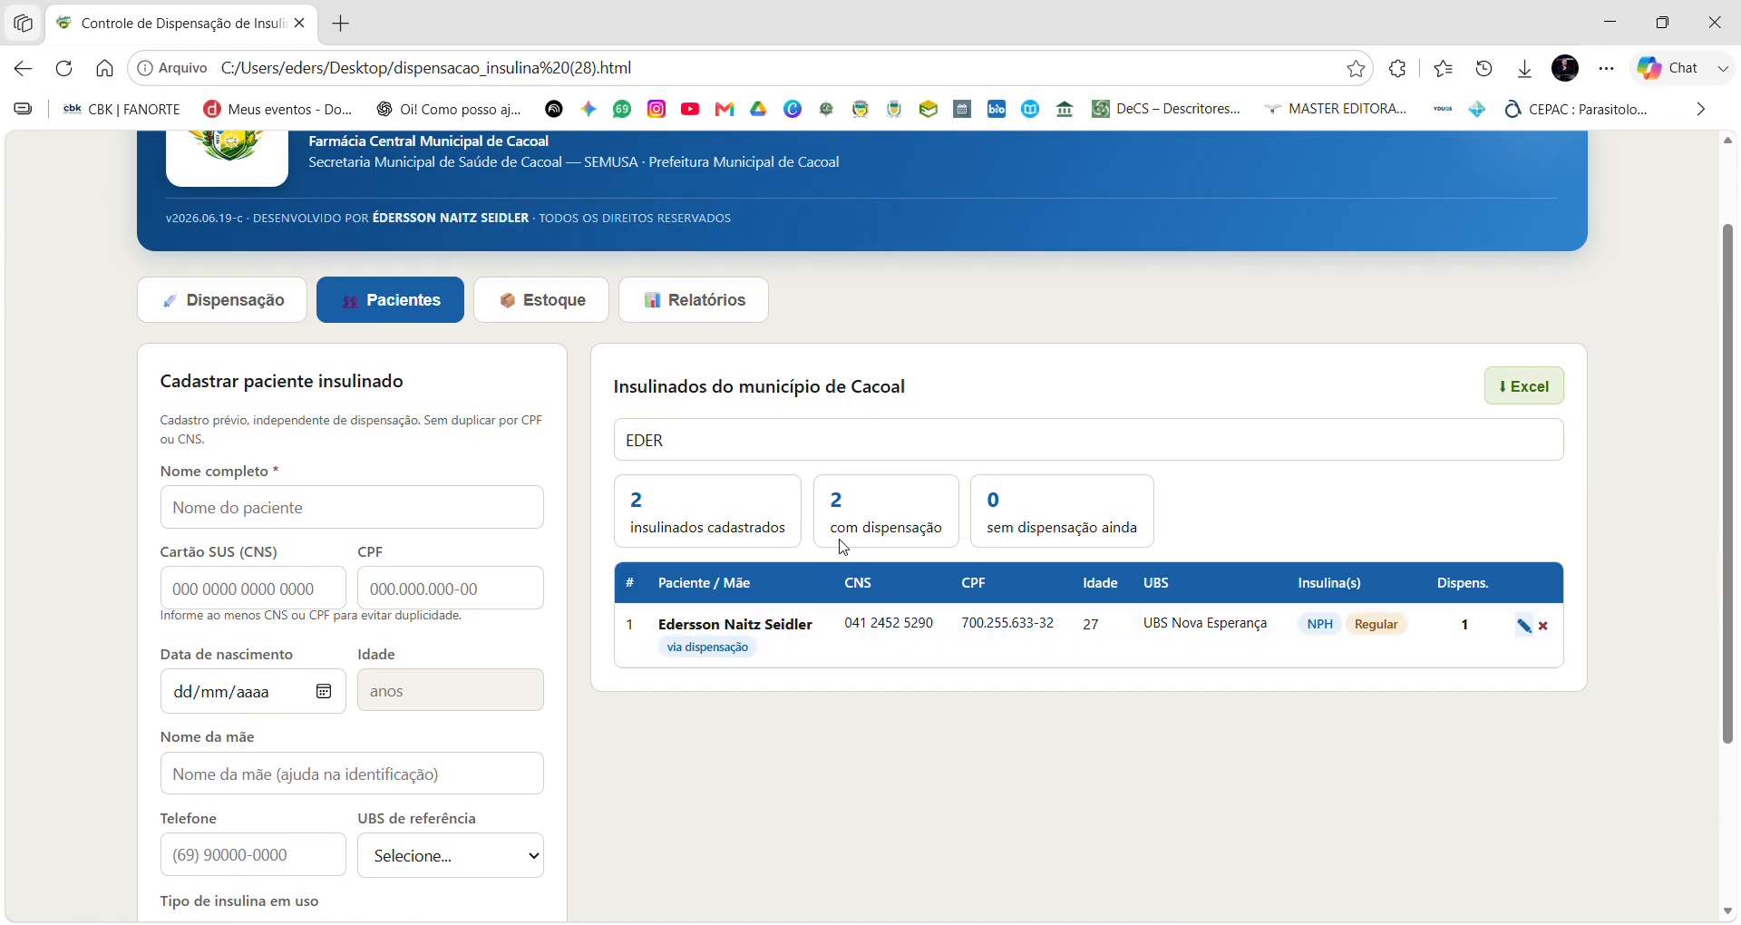
Clear the patient search so both patients are listed, then return to Dispensação.
left_click(617, 453)
key("ctrl+a")
key("BackSpace")
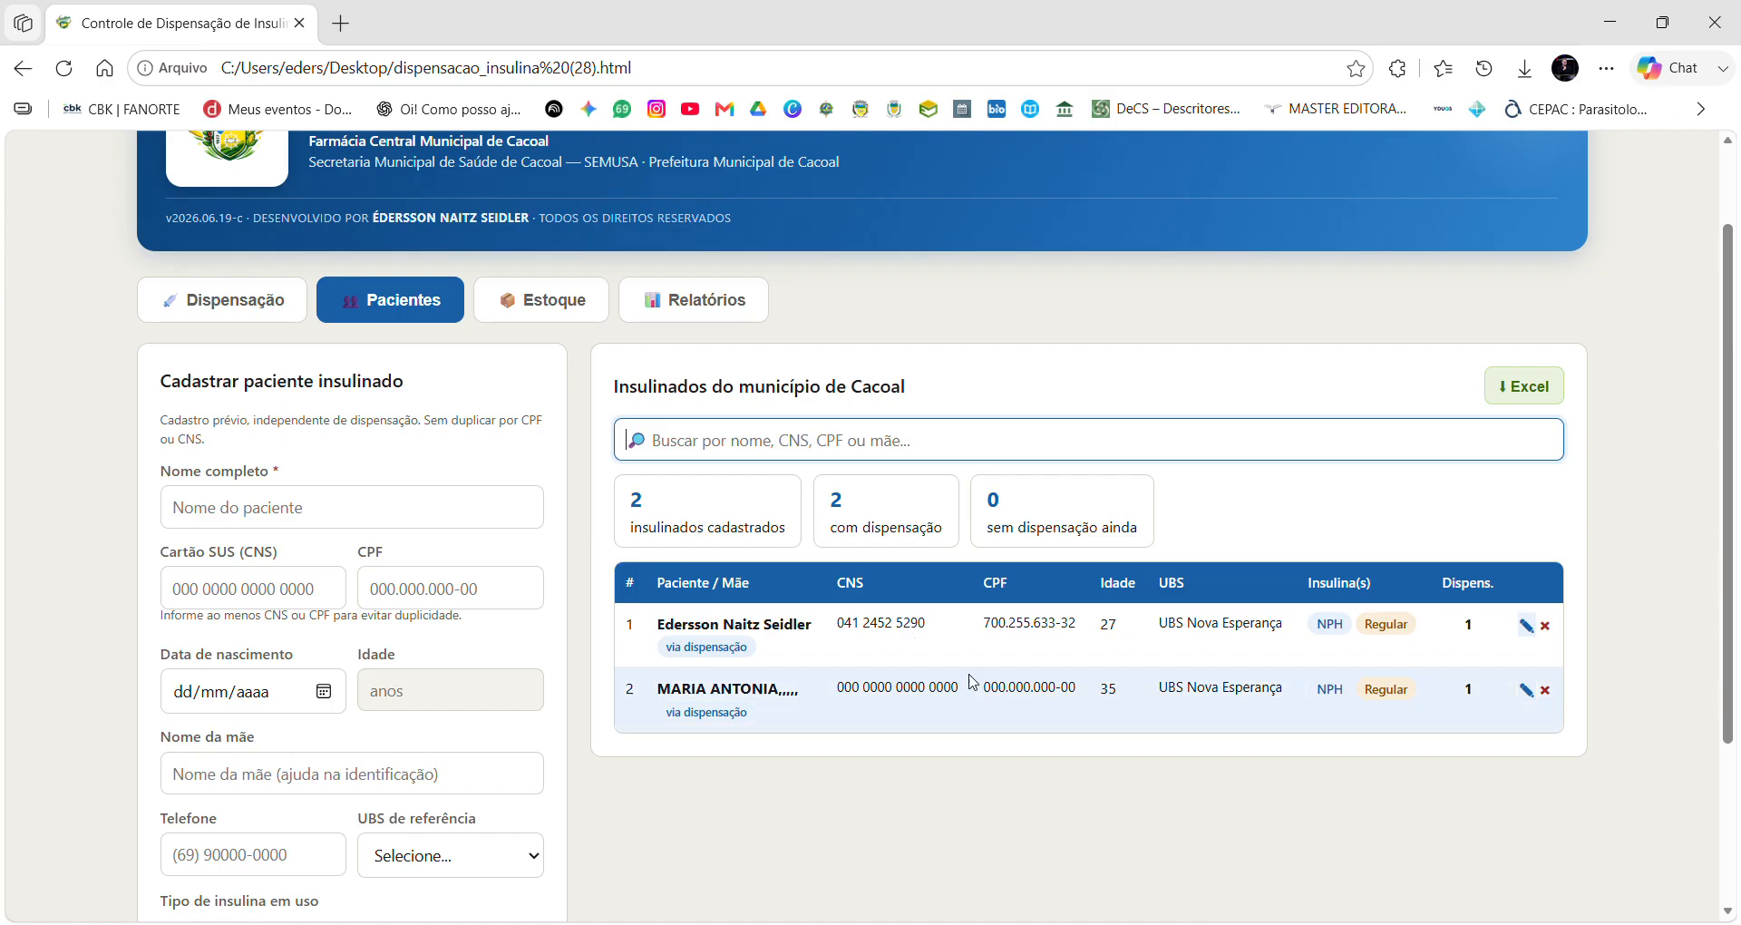
scroll(974, 803, "down", 3)
scroll(988, 793, "up", 4)
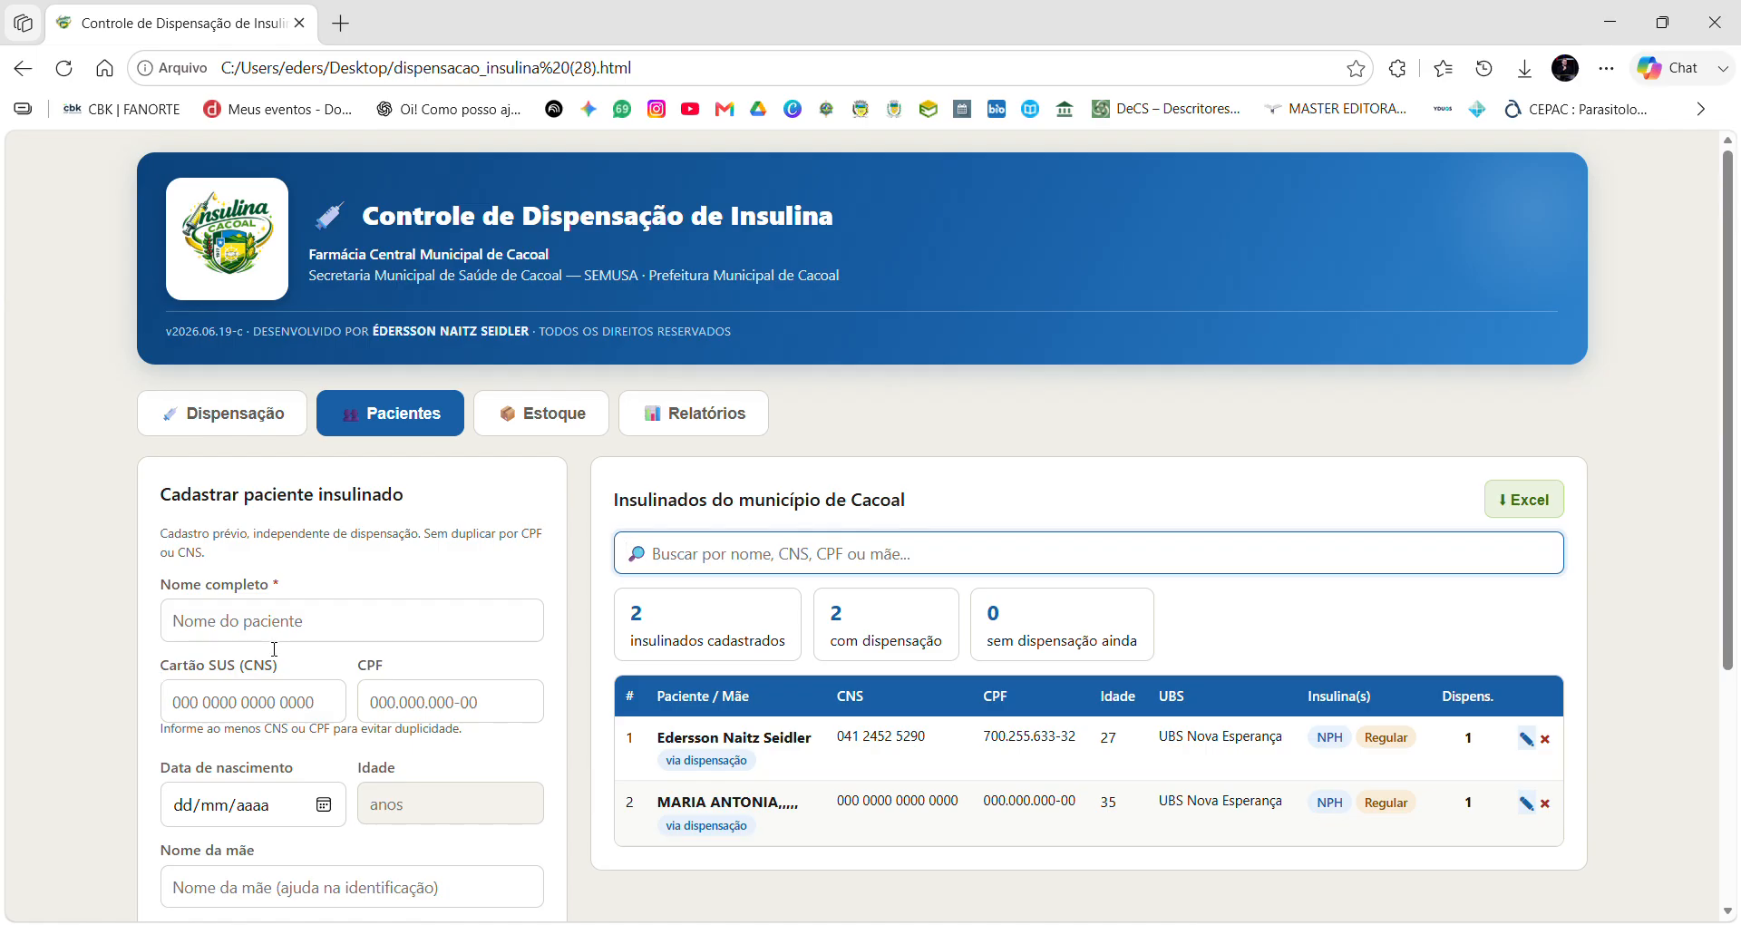
left_click(220, 414)
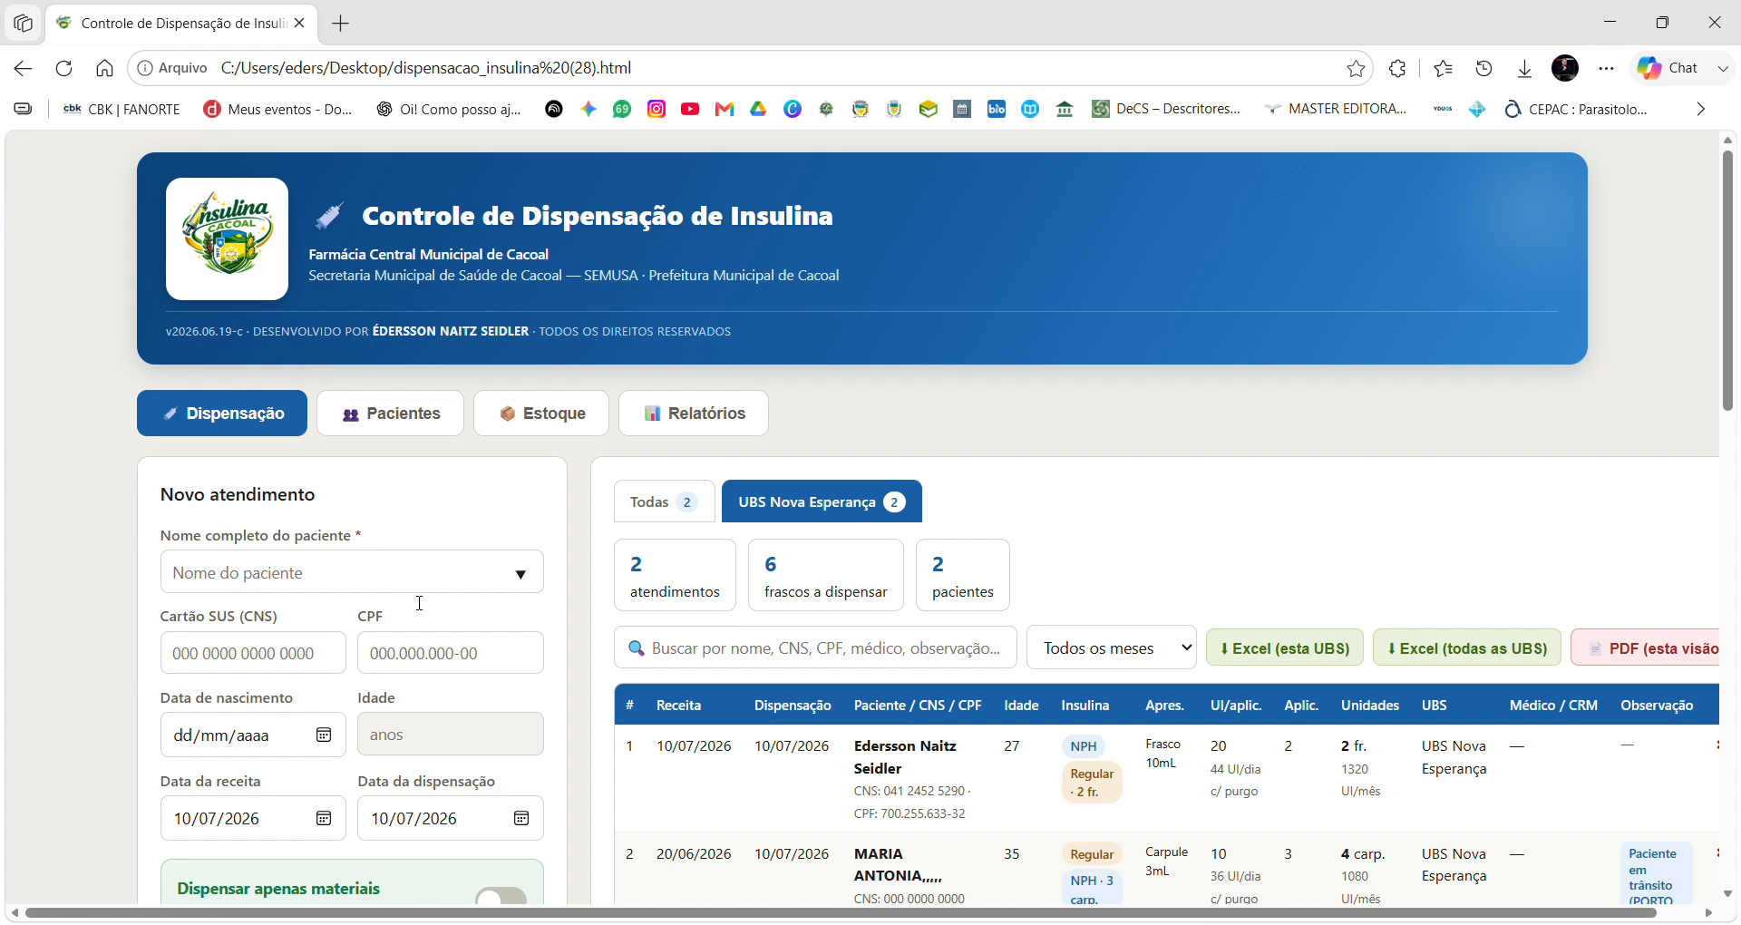
Start a new attendance by opening the patient name dropdown to pick the second patient.
scroll(419, 602, "down", 1)
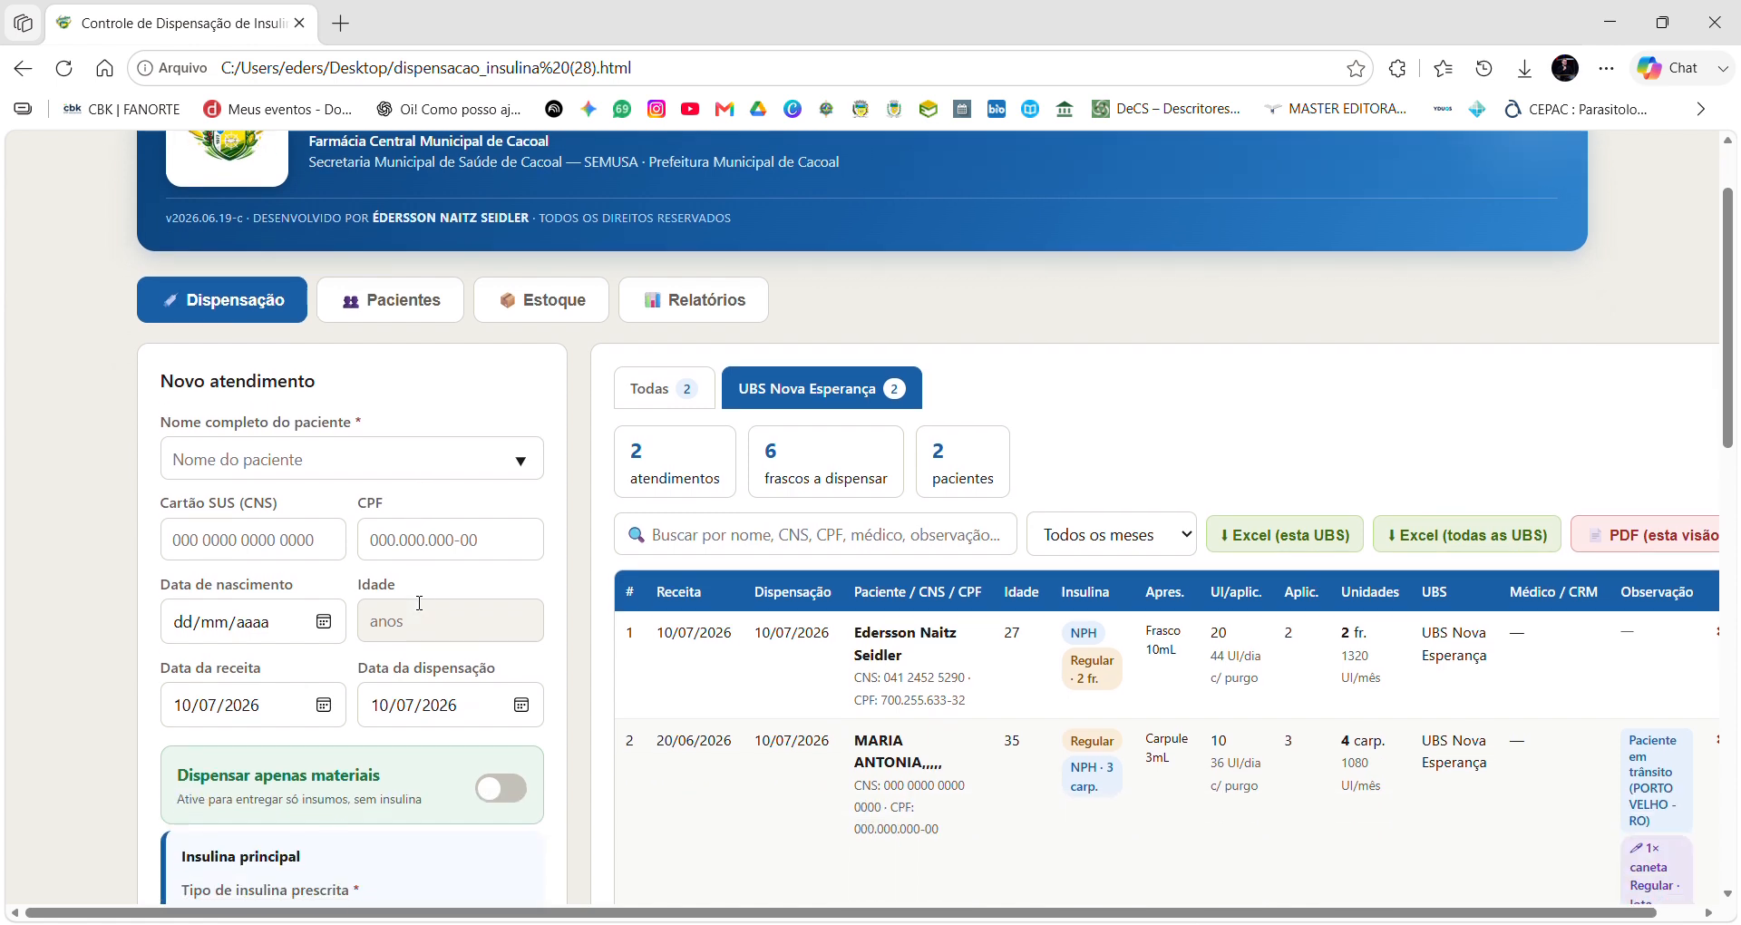
left_click(200, 467)
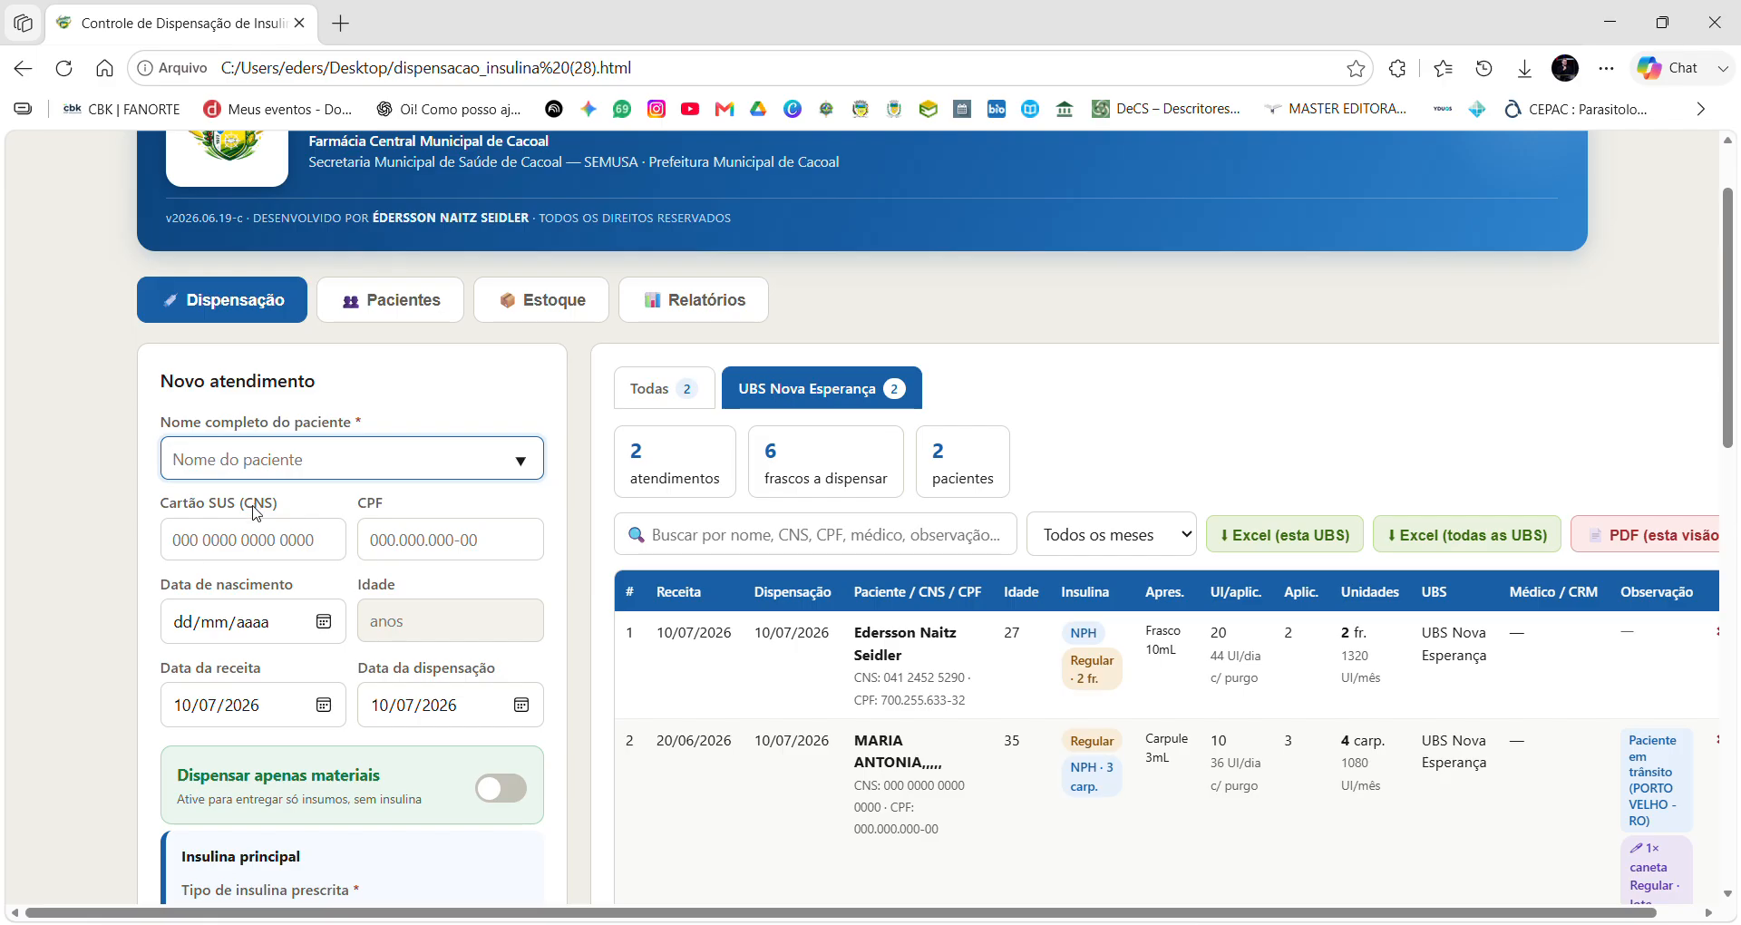
left_click(261, 569)
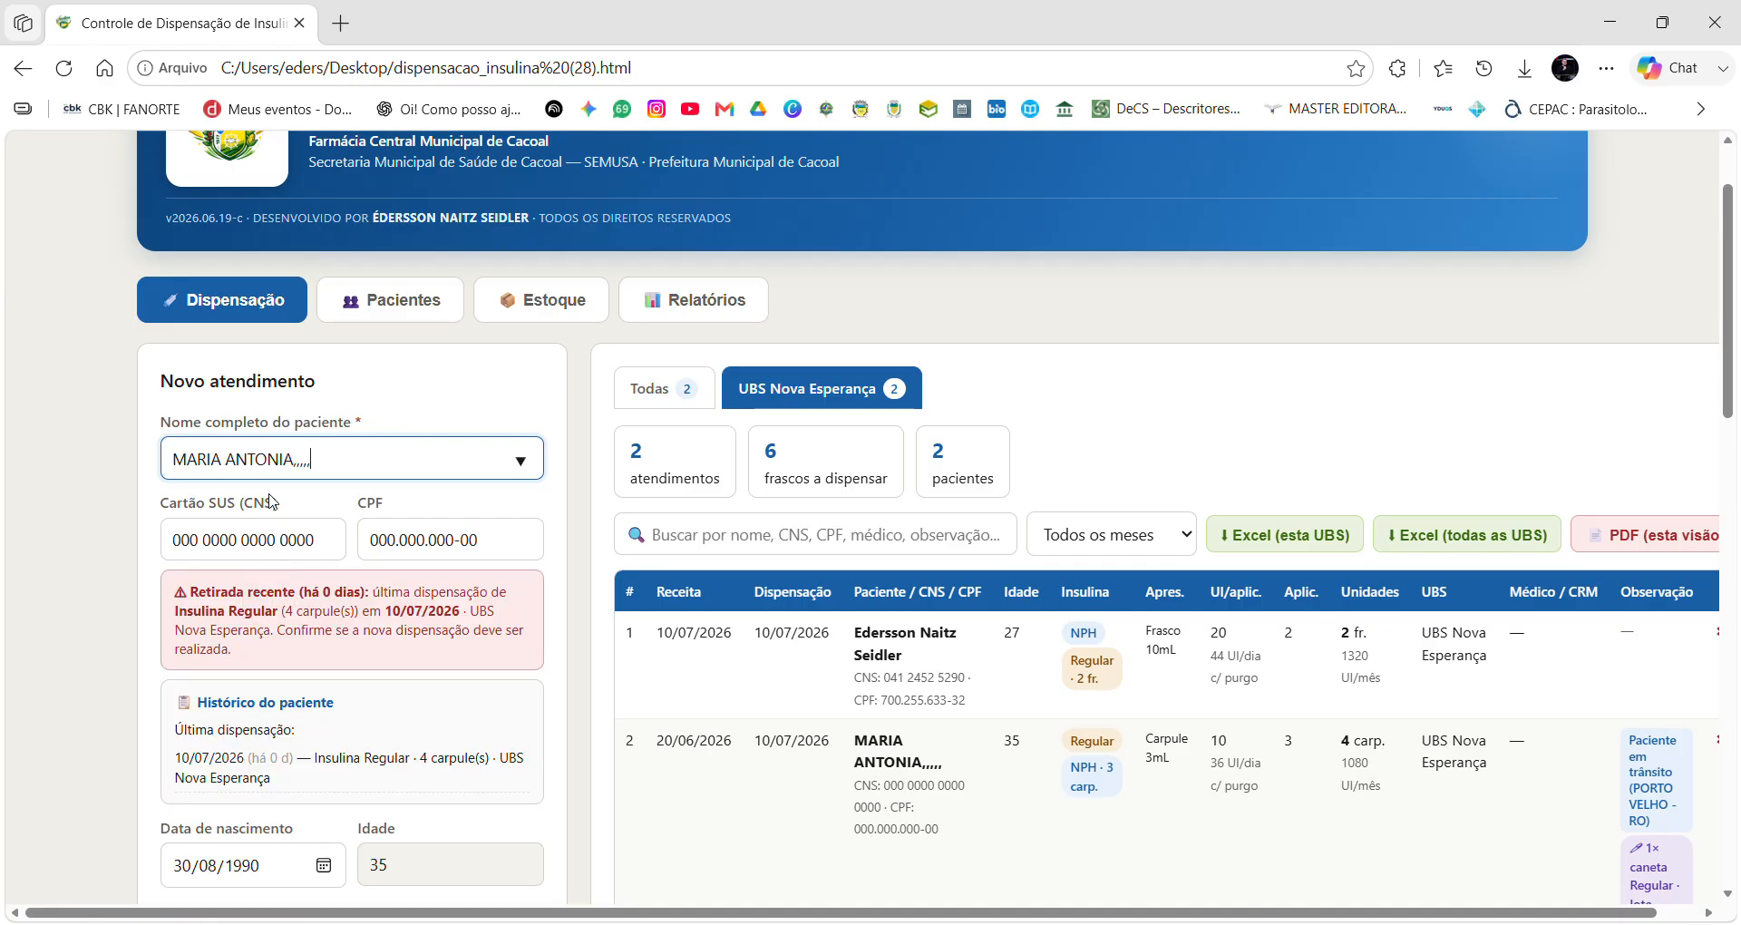
scroll(332, 461, "down", 2)
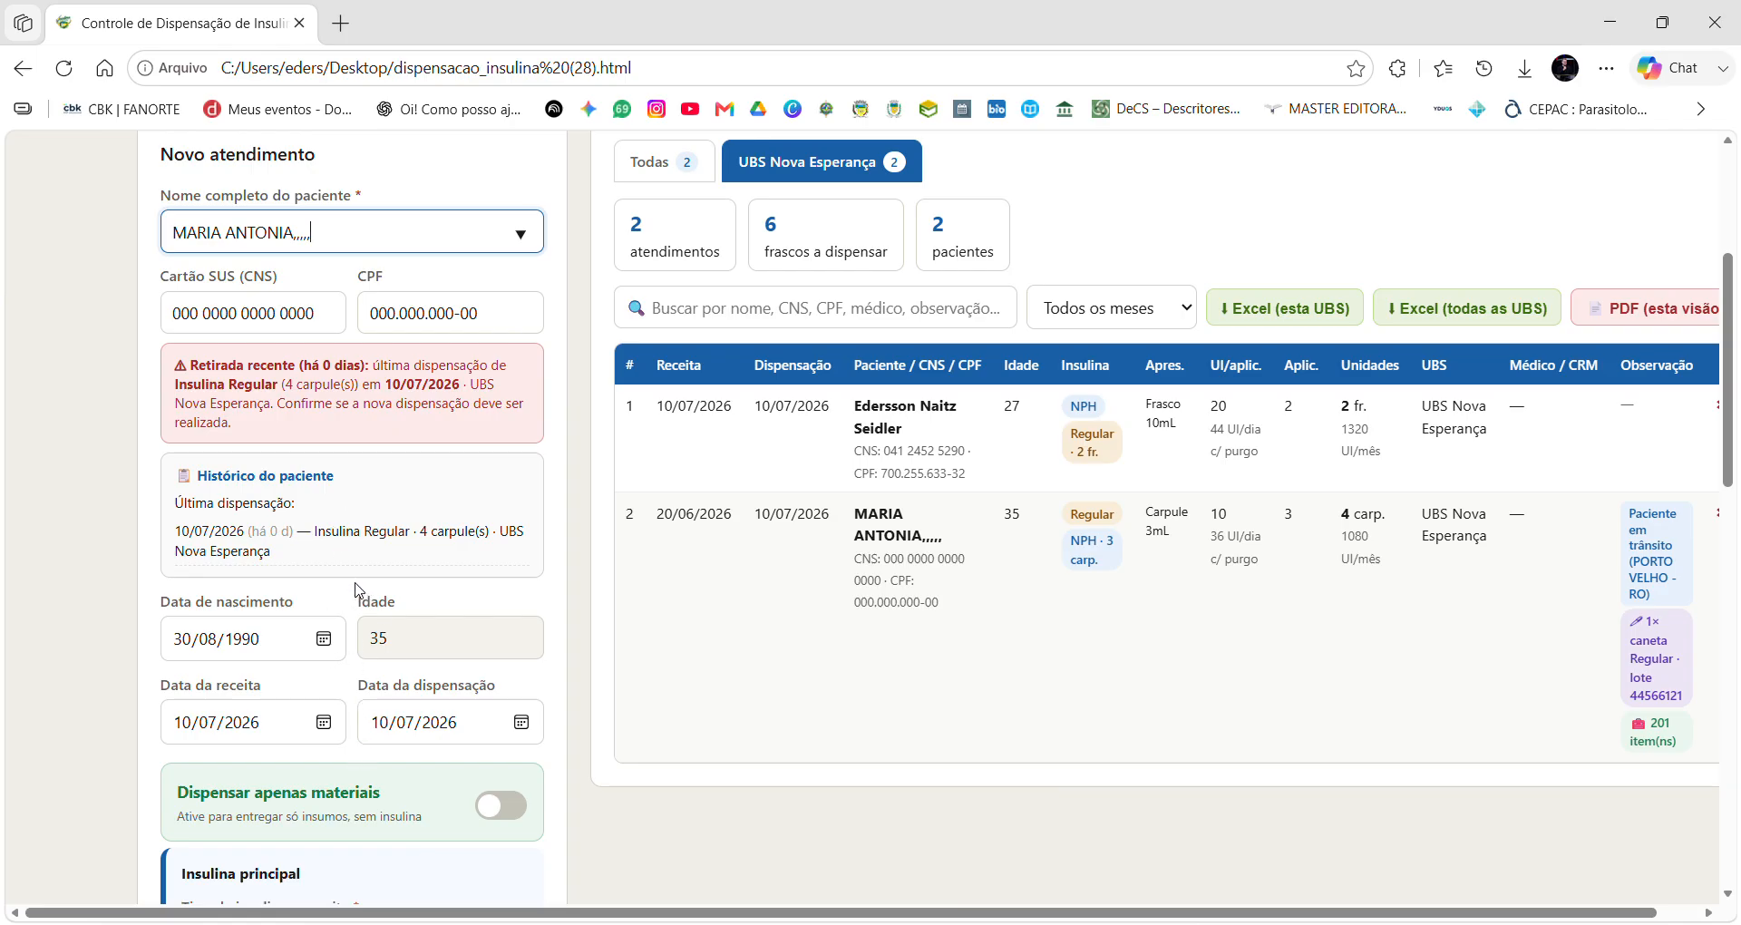
scroll(345, 521, "down", 3)
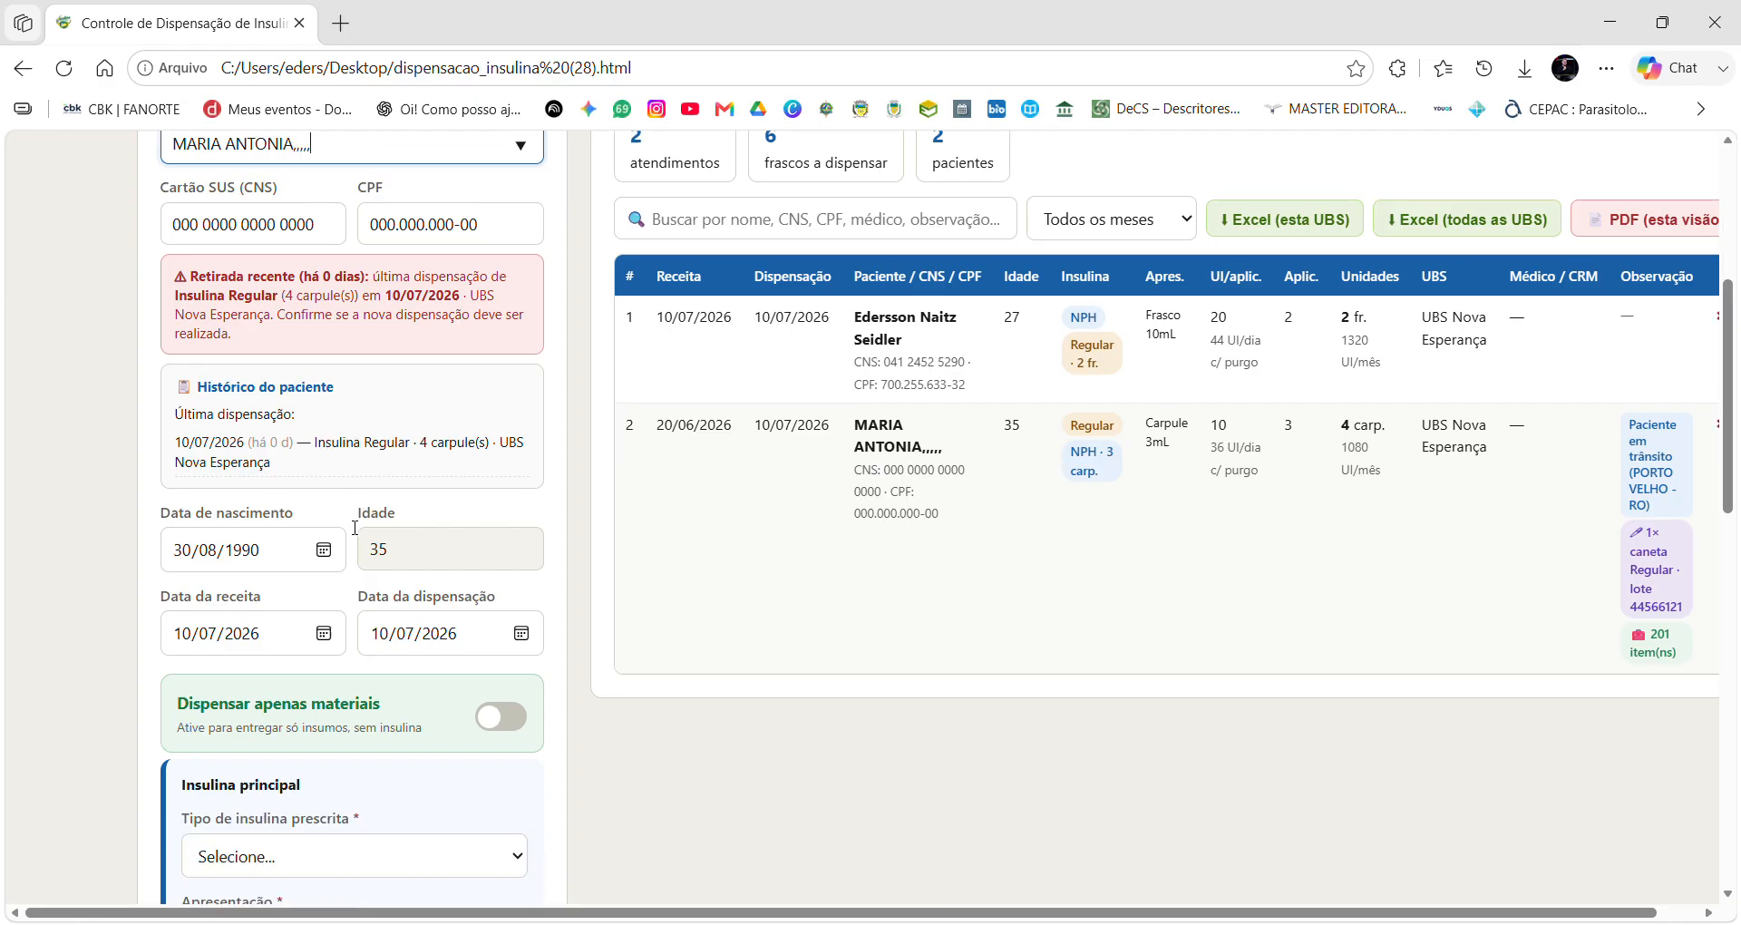
scroll(345, 522, "up", 5)
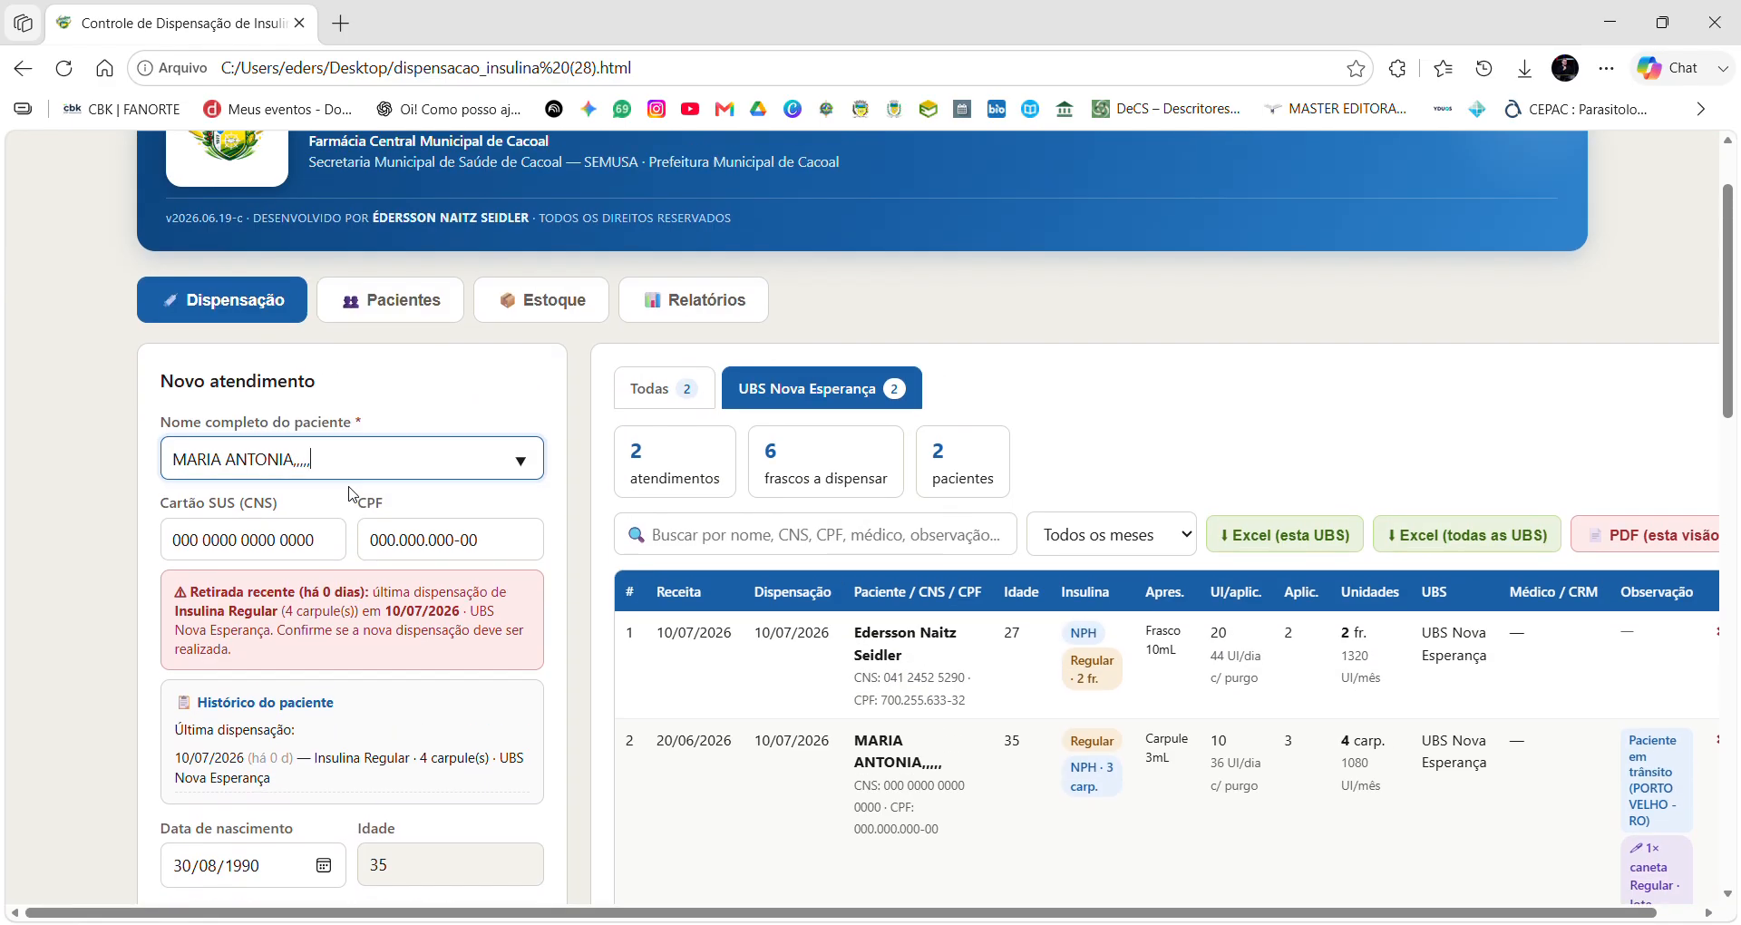
scroll(352, 535, "down", 2)
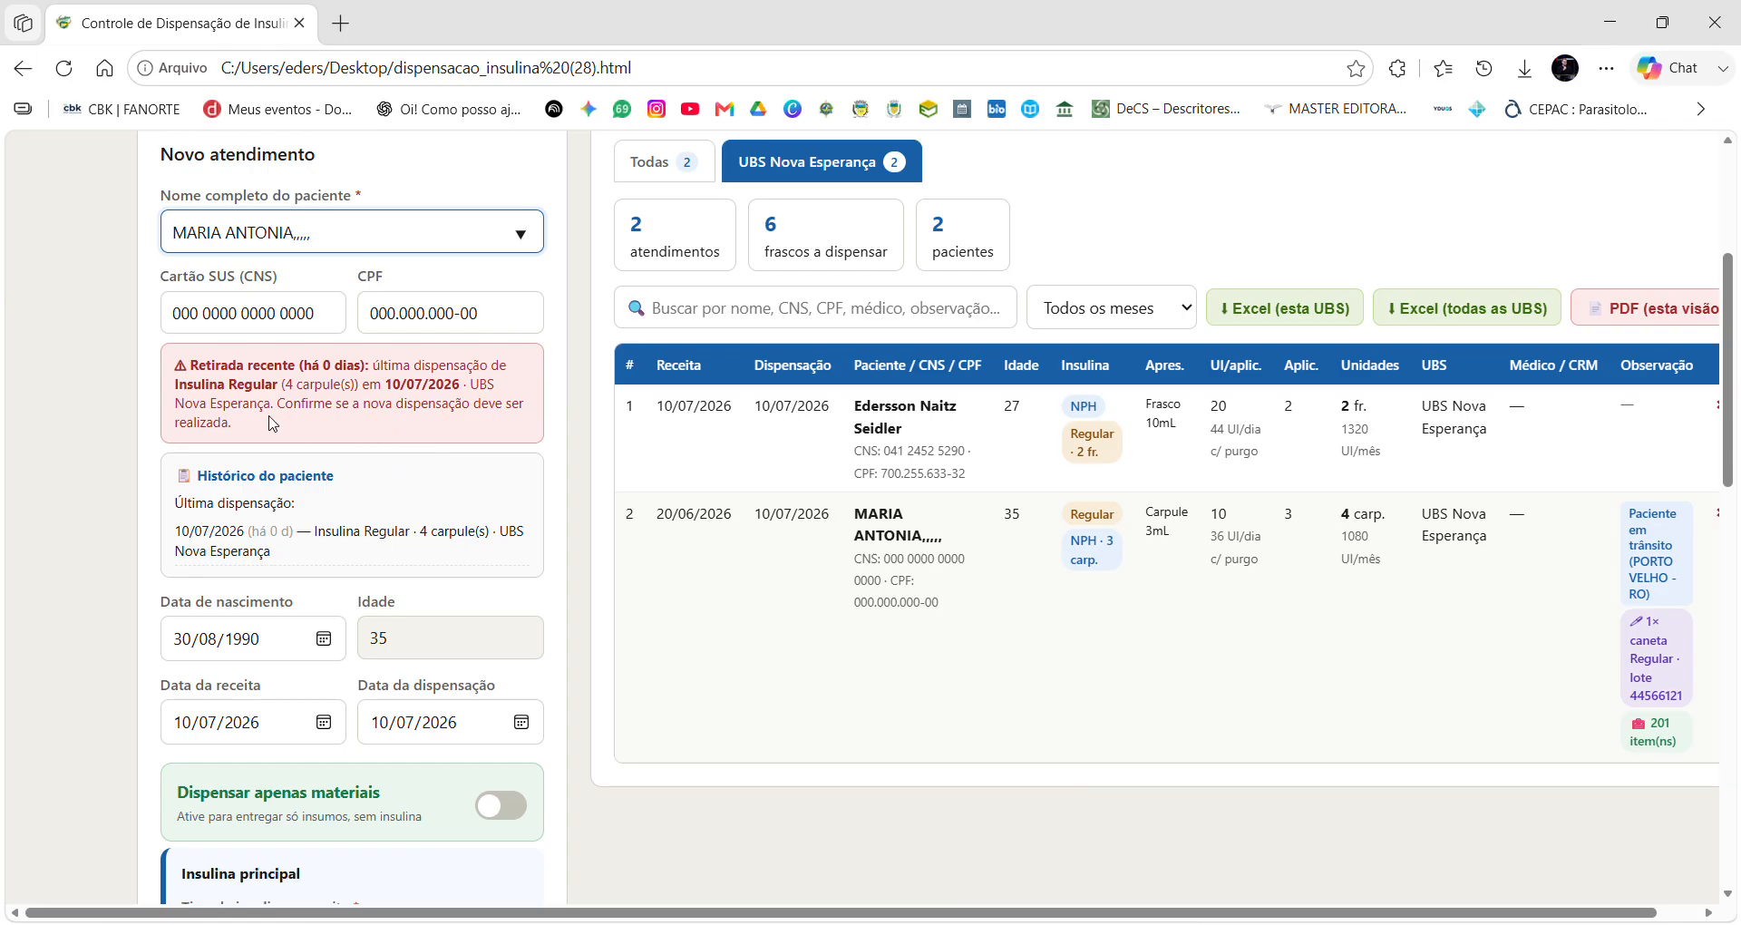
left_click(193, 375)
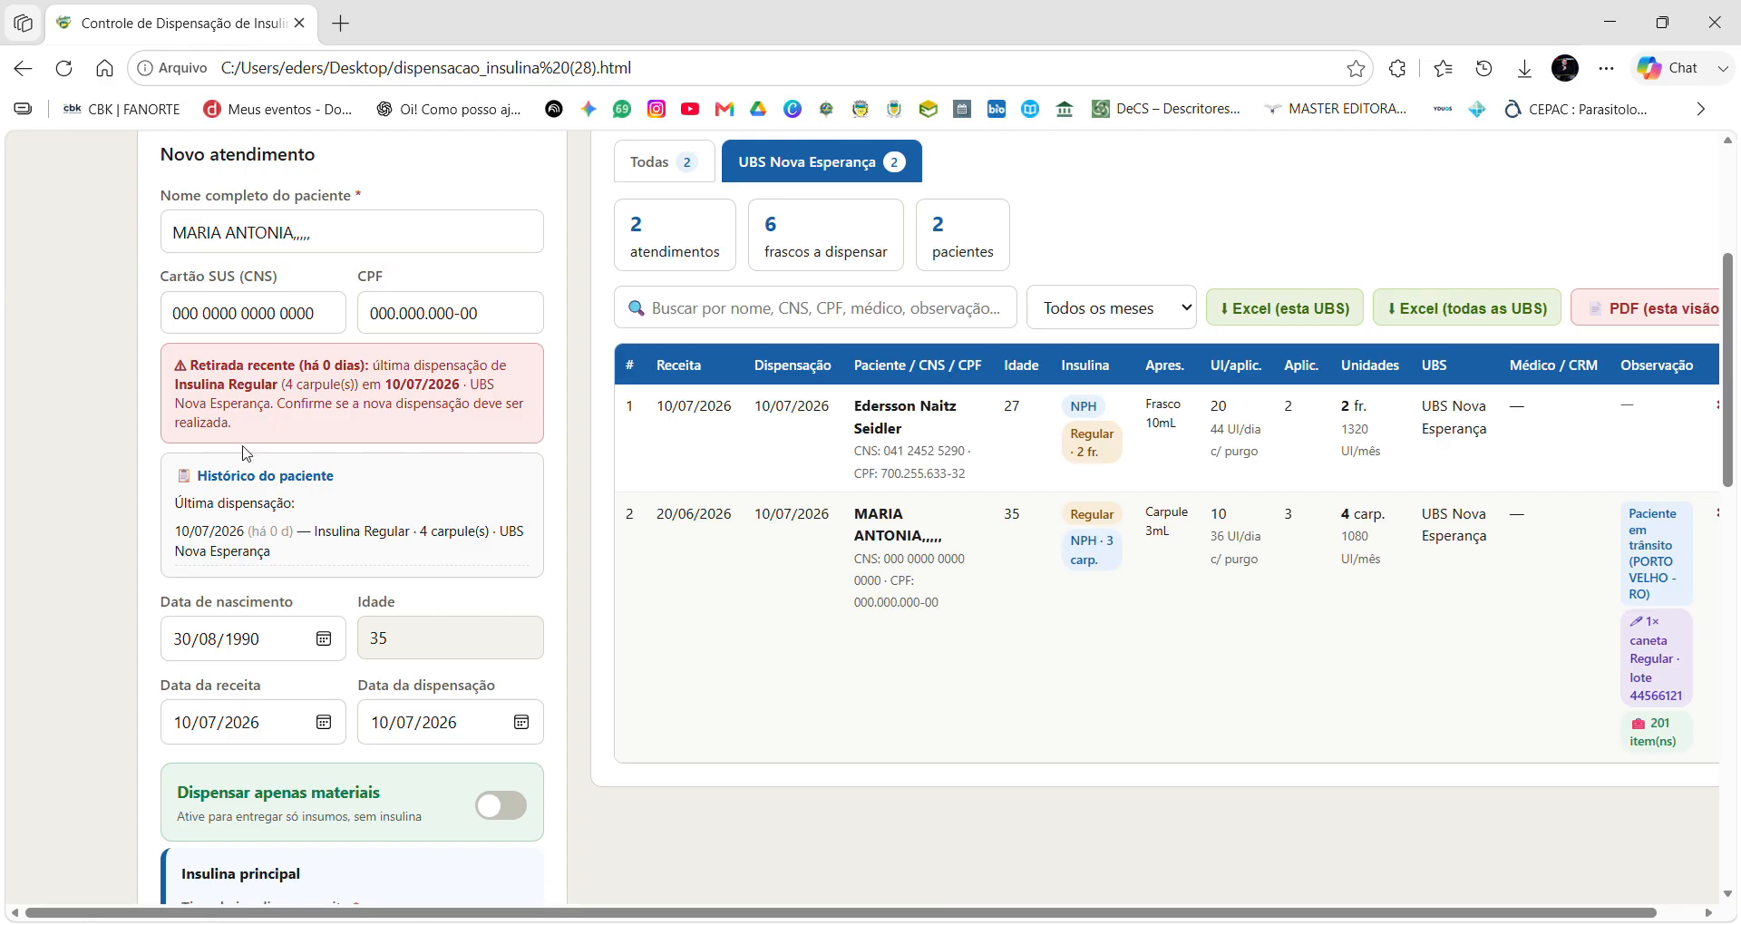
scroll(447, 604, "down", 1)
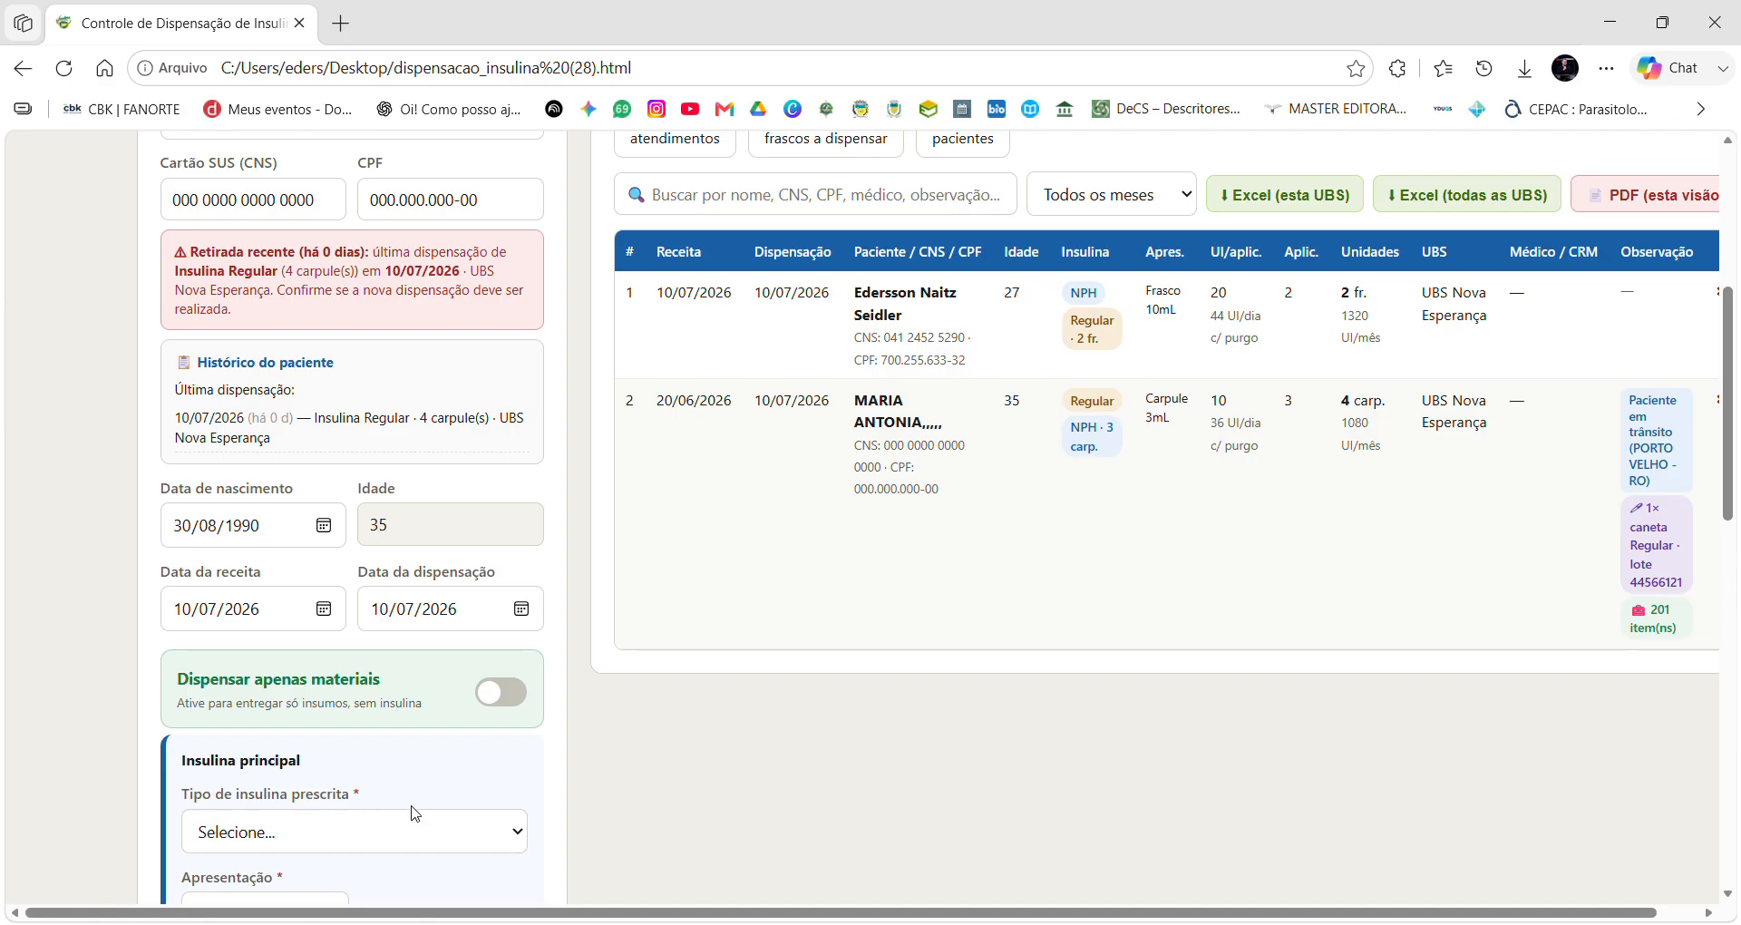
scroll(311, 515, "up", 4)
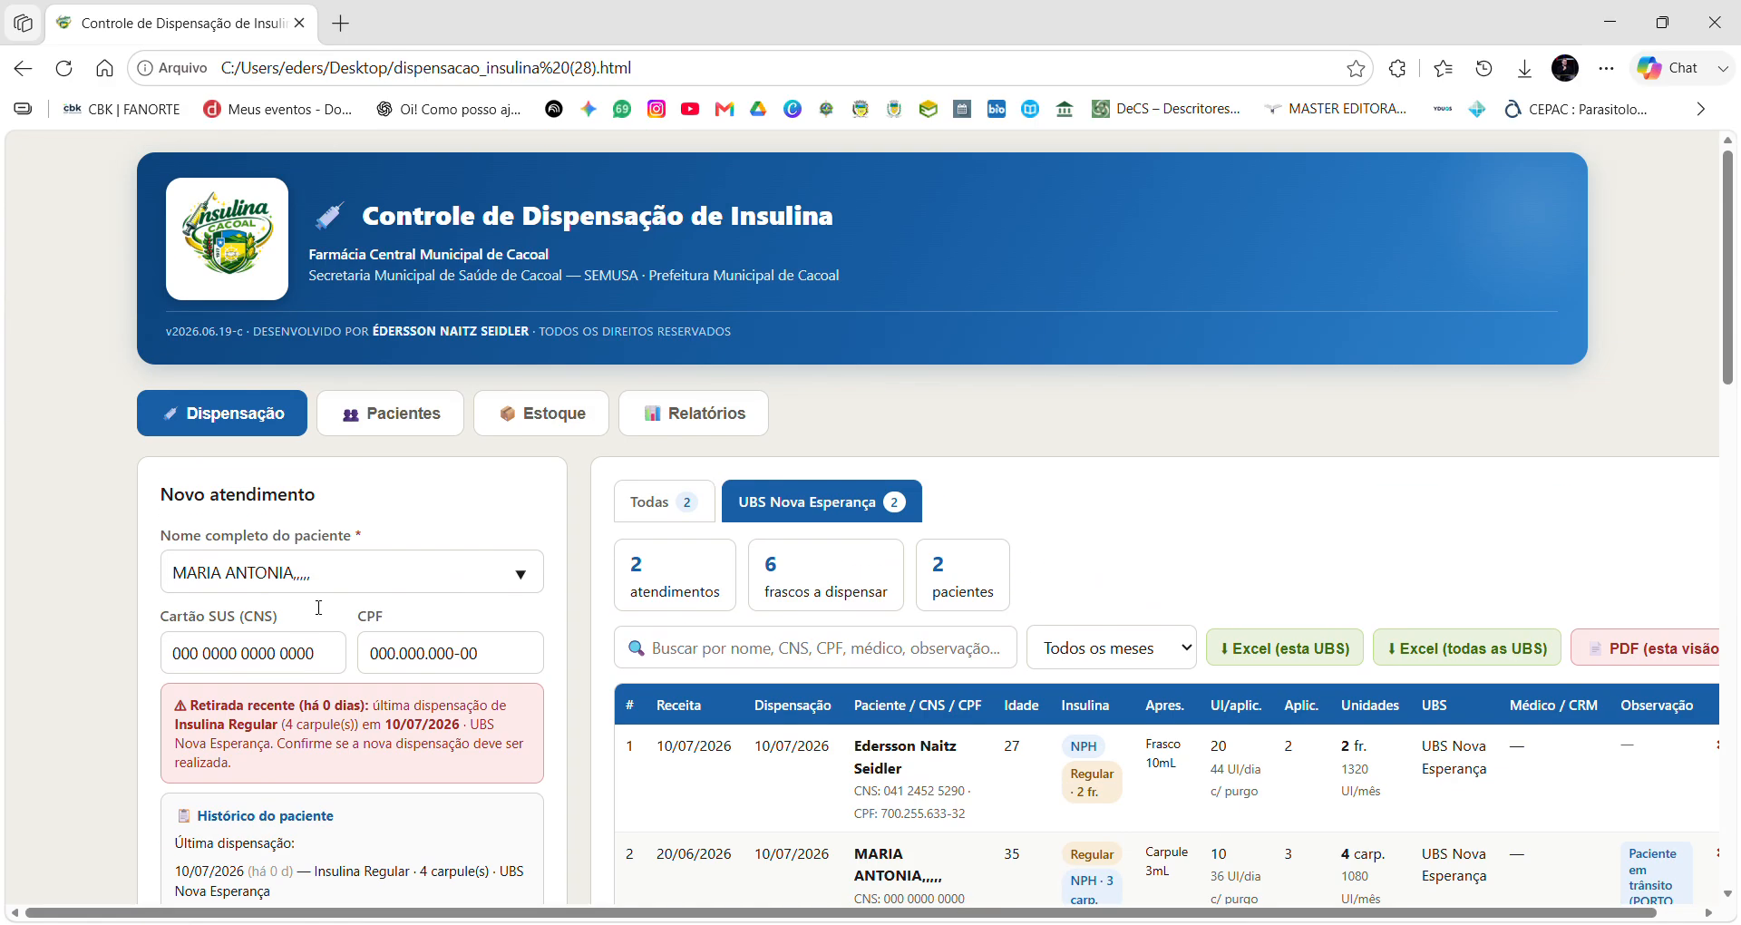
scroll(311, 661, "down", 2)
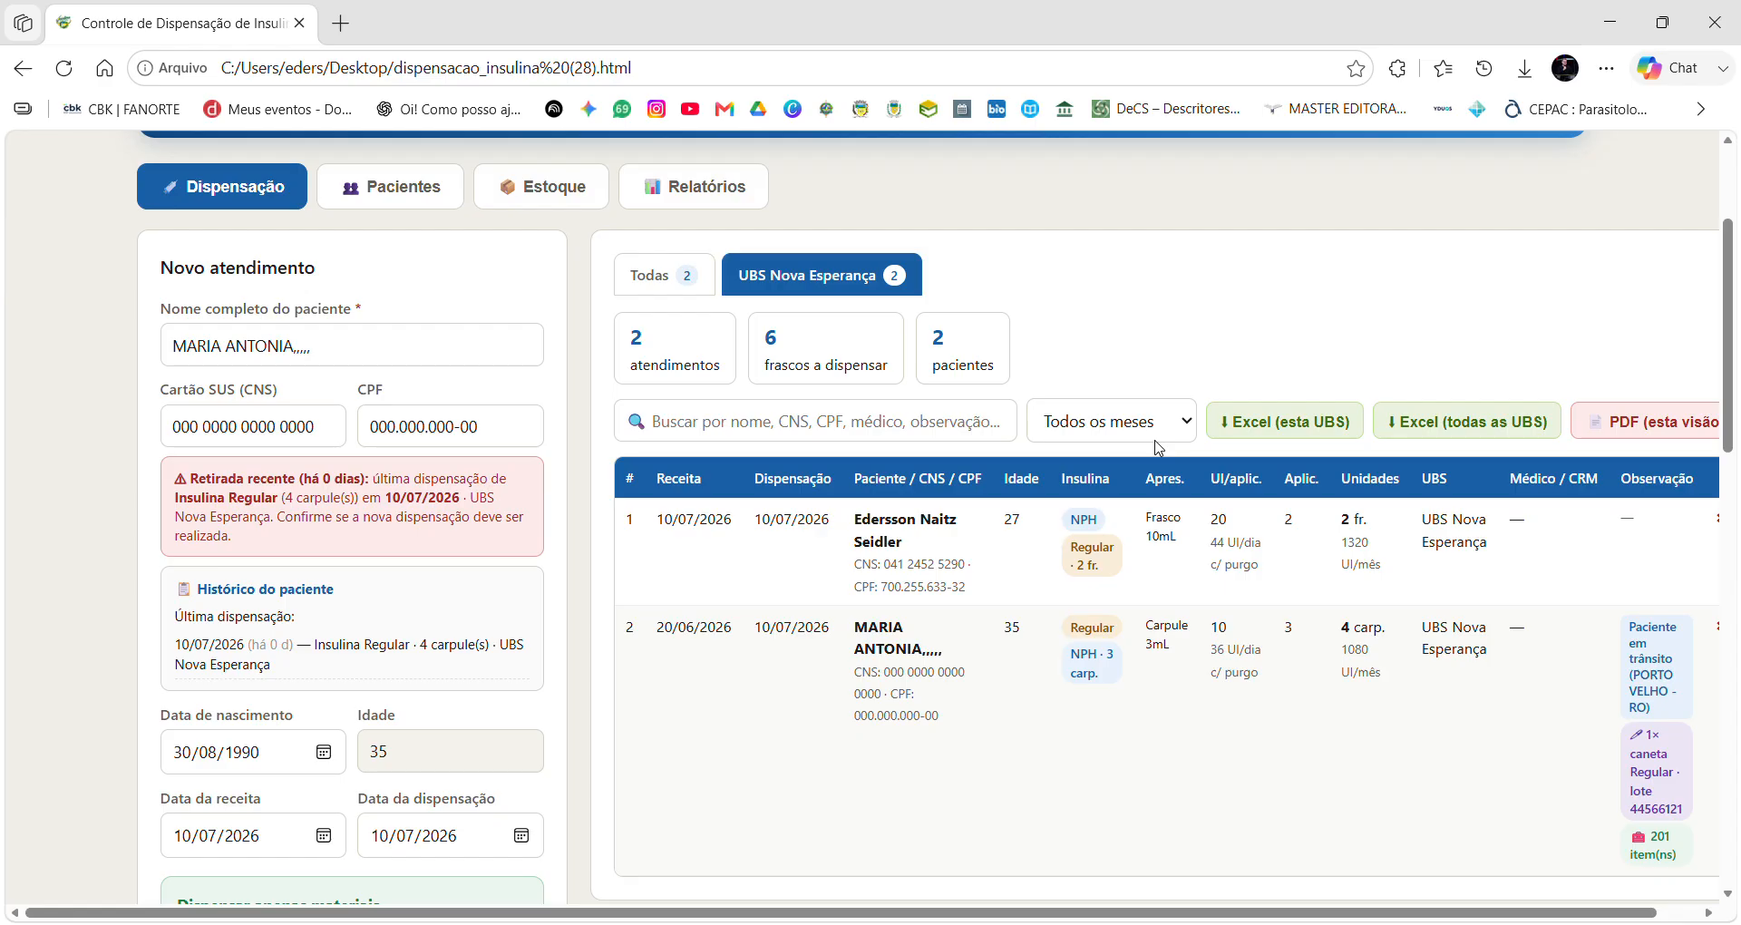
Download UBS Nova Esperança's dispensation records as an Excel spreadsheet.
left_click(1278, 424)
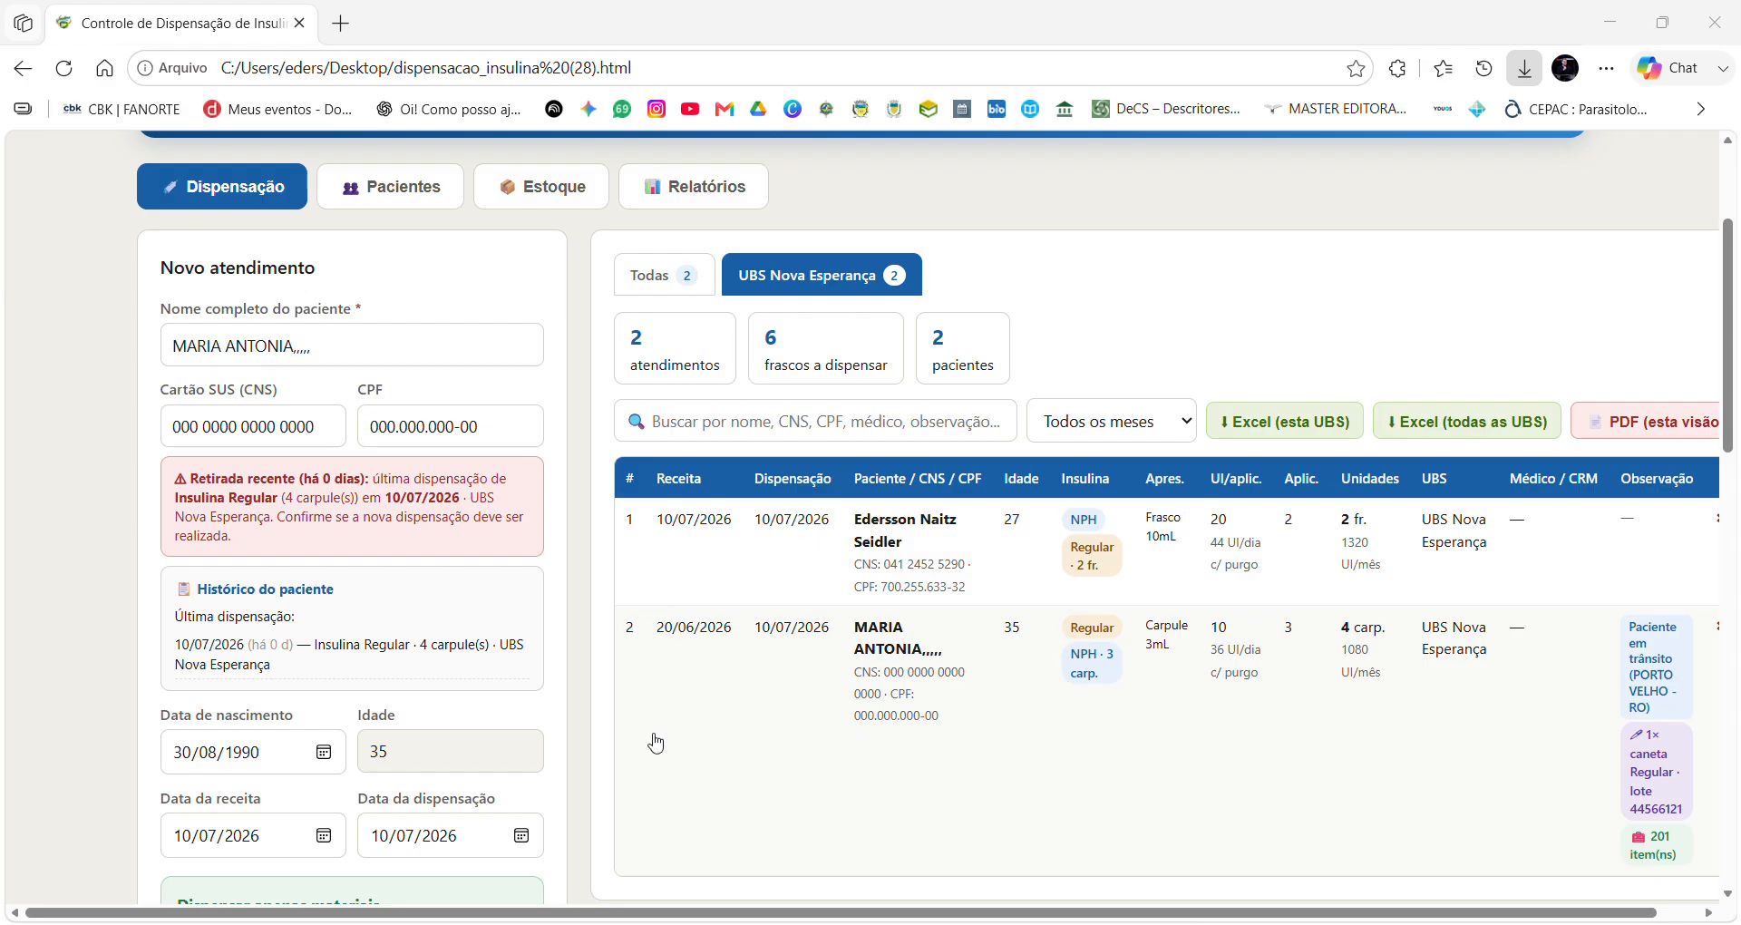
left_click(690, 810)
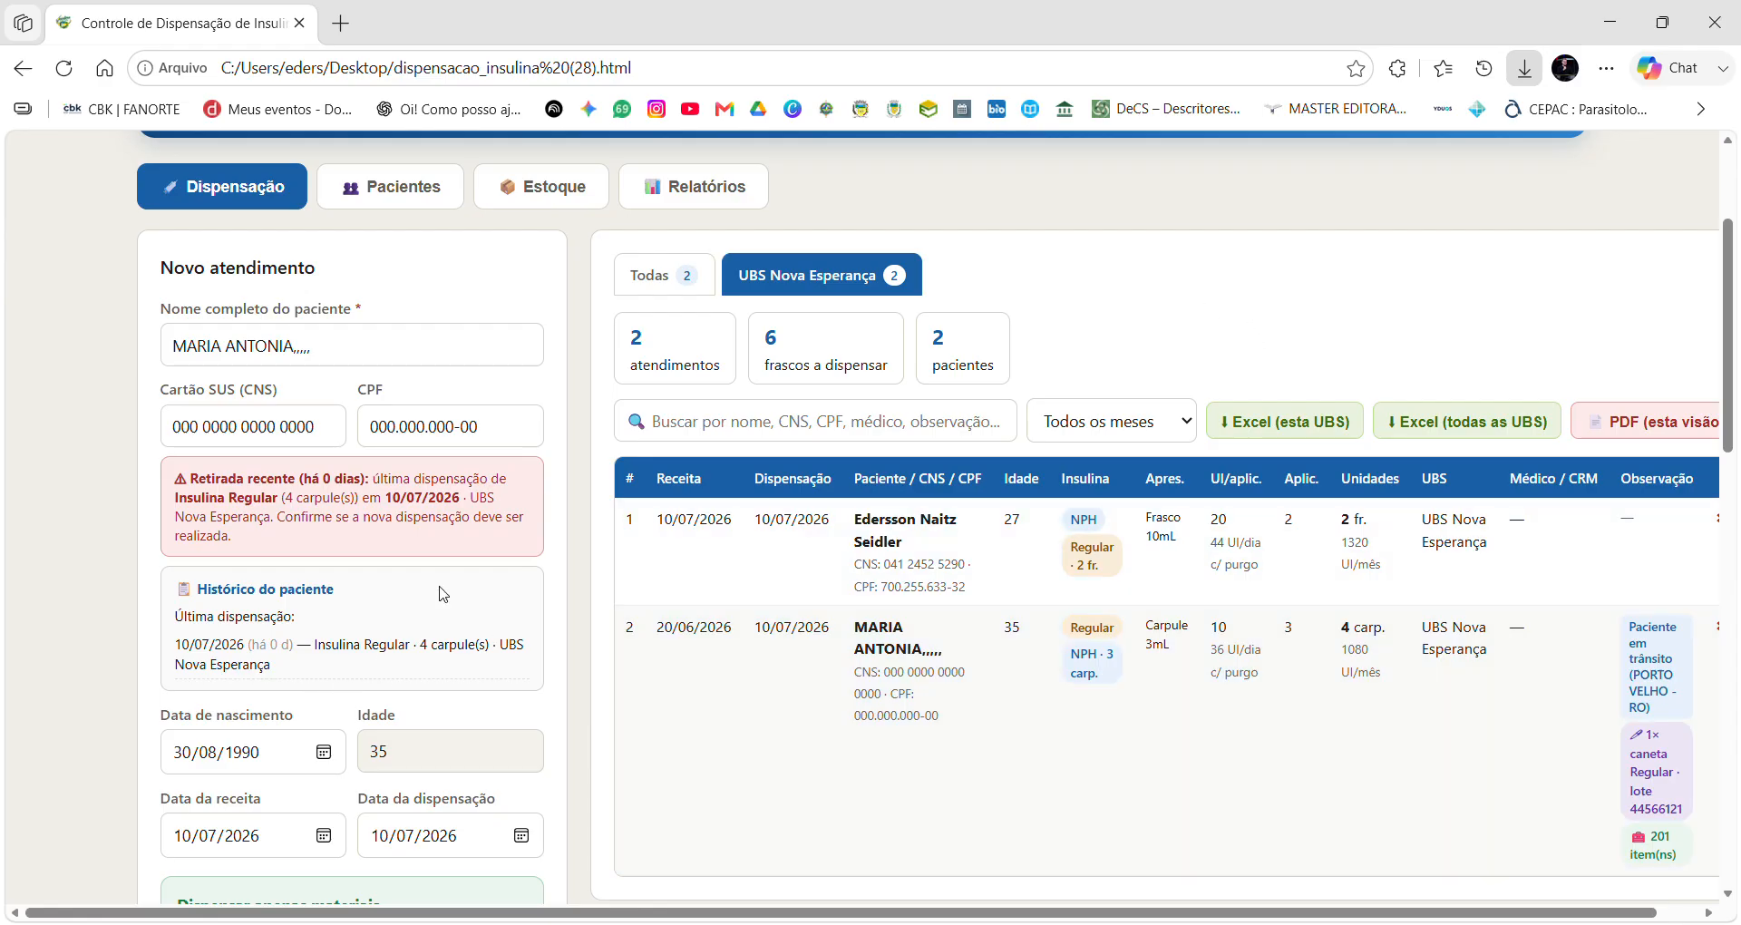
Review Relatórios and the Estoque overview showing −212 units and automatic dispensing exits.
left_click(506, 195)
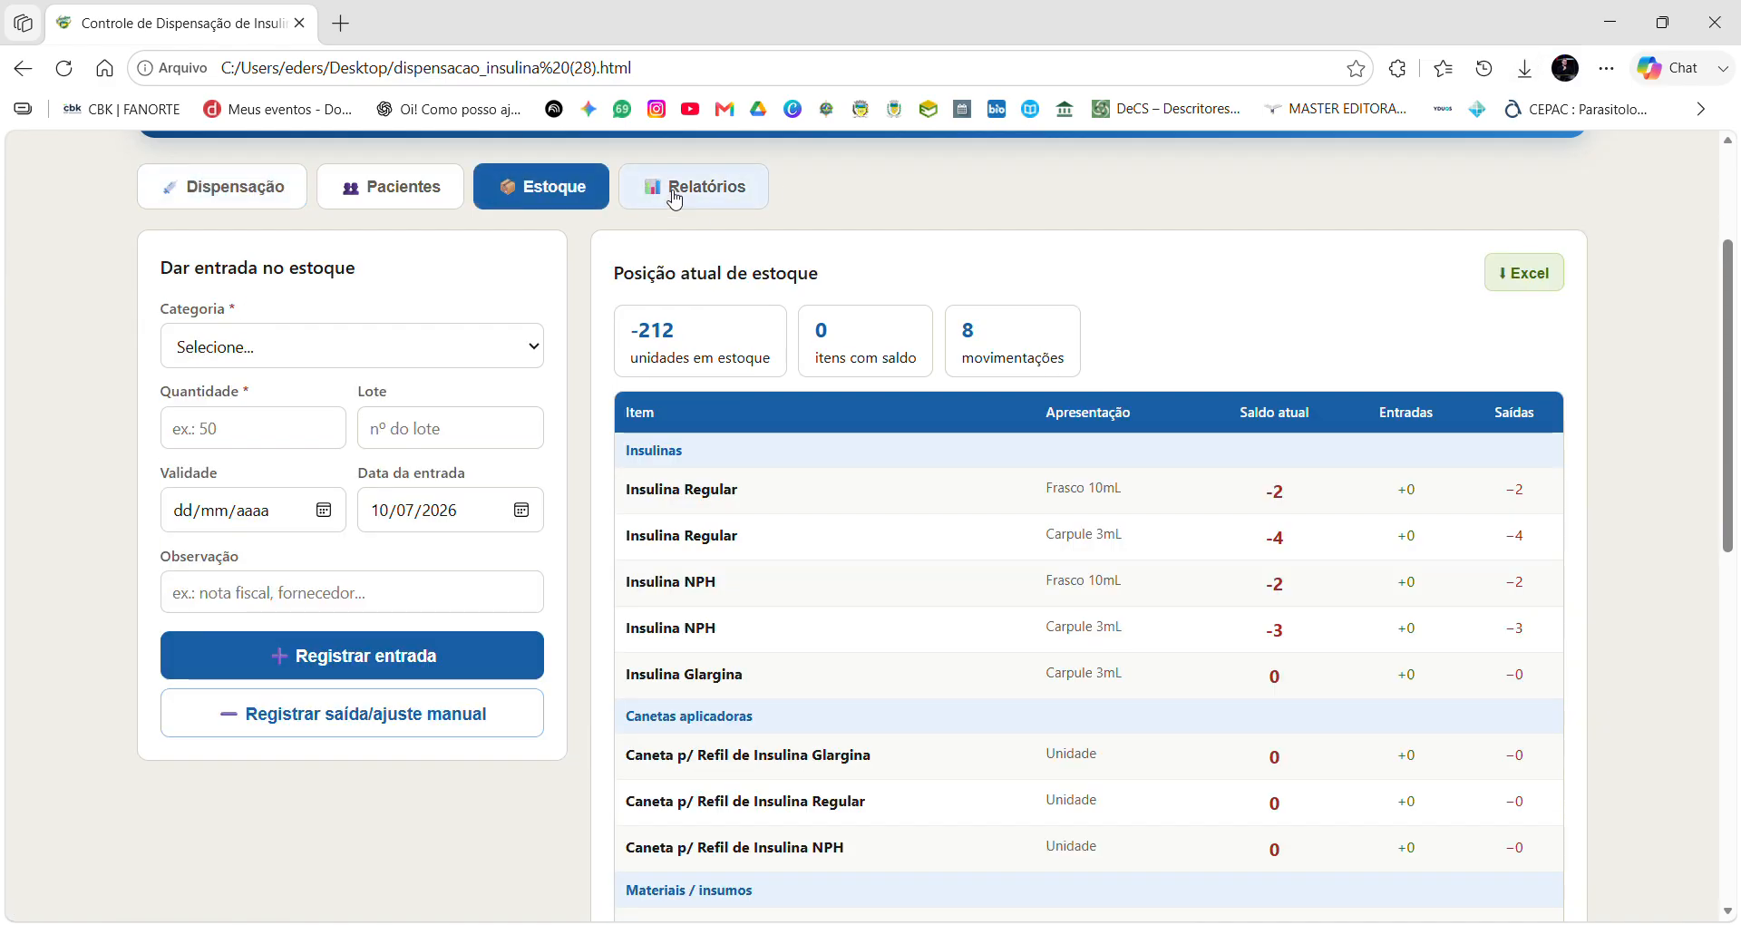
left_click(675, 194)
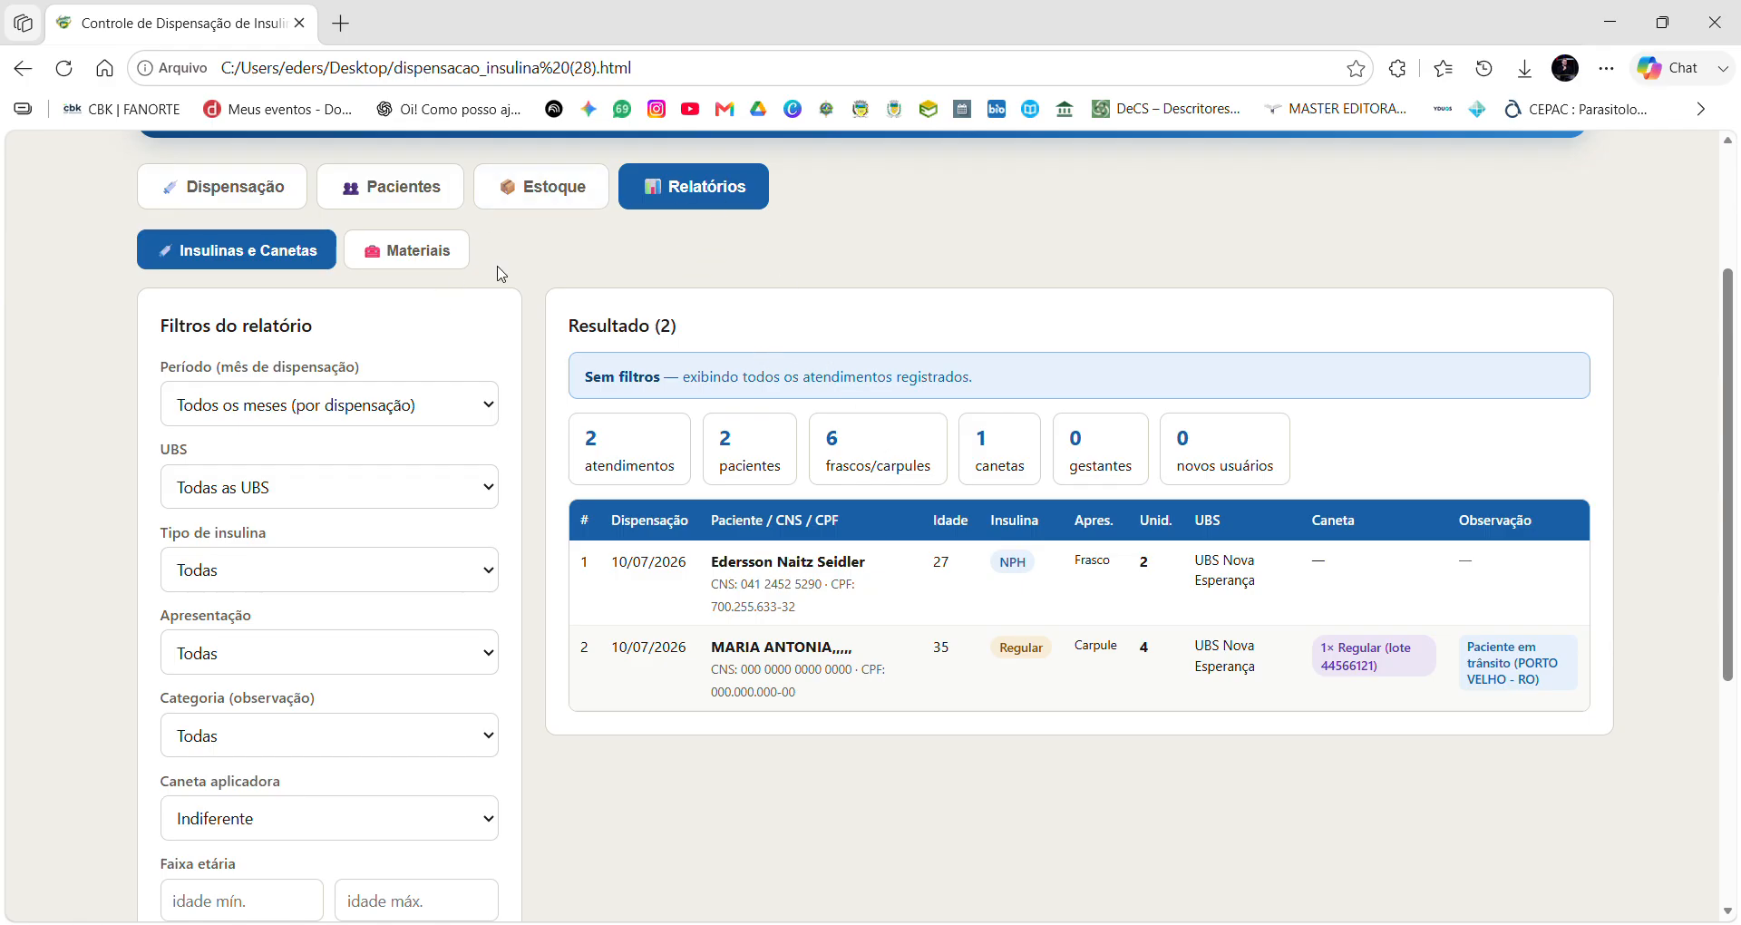
left_click(569, 198)
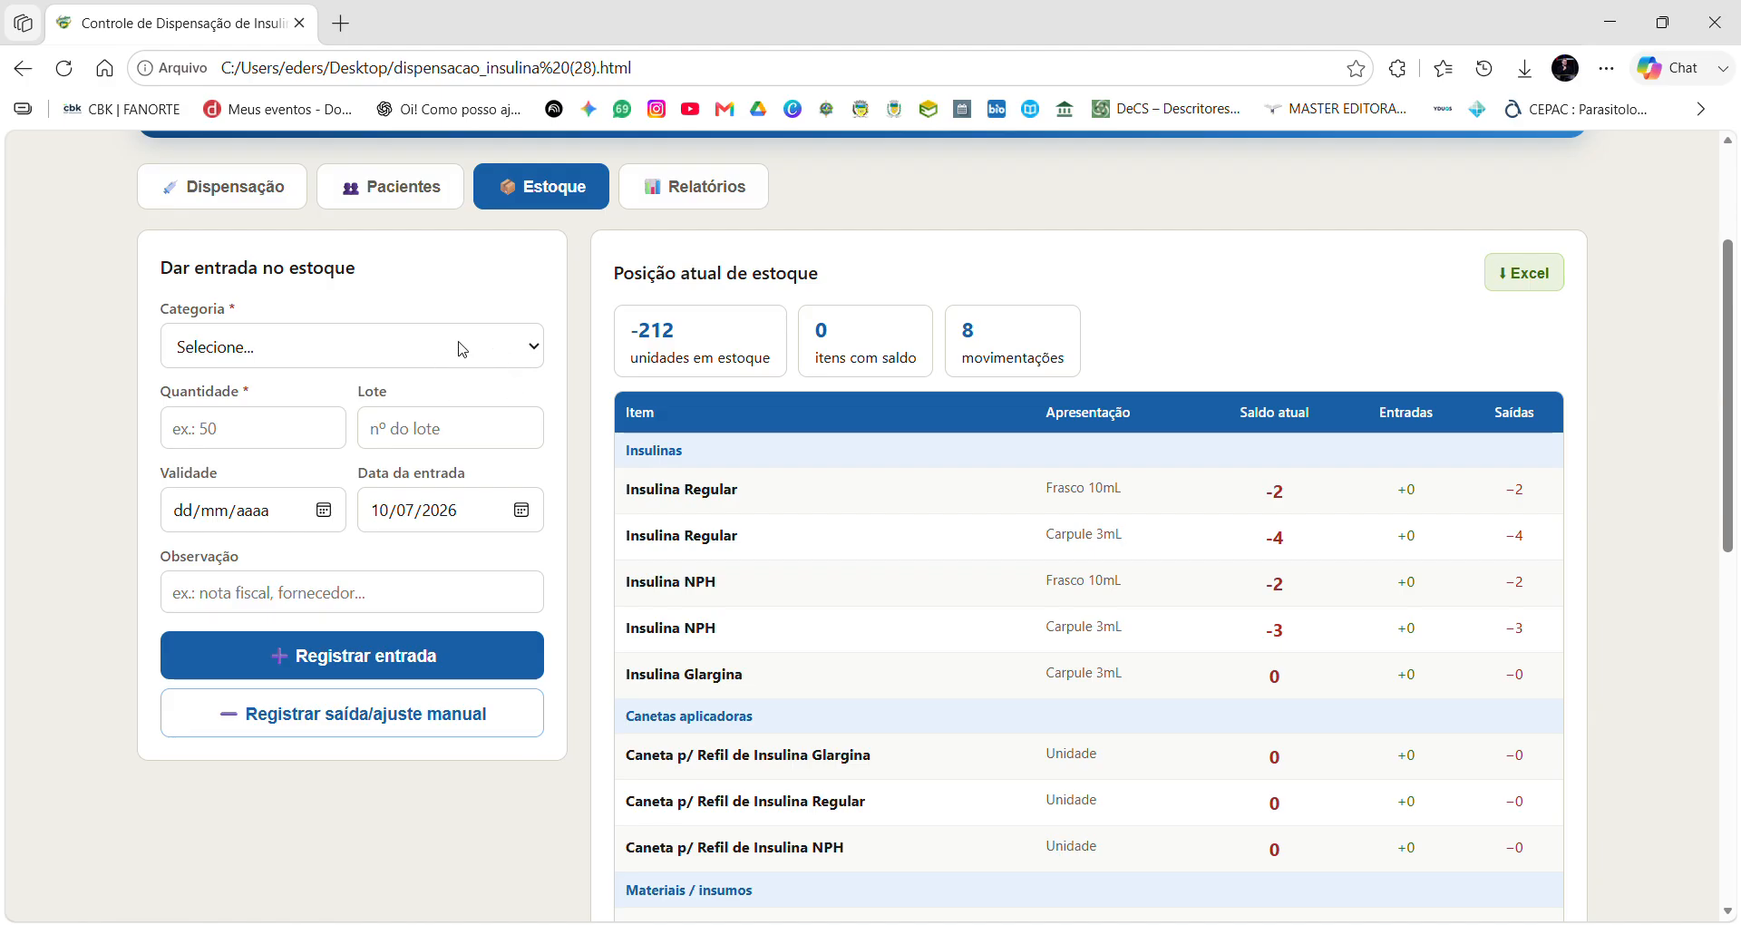
left_click(456, 347)
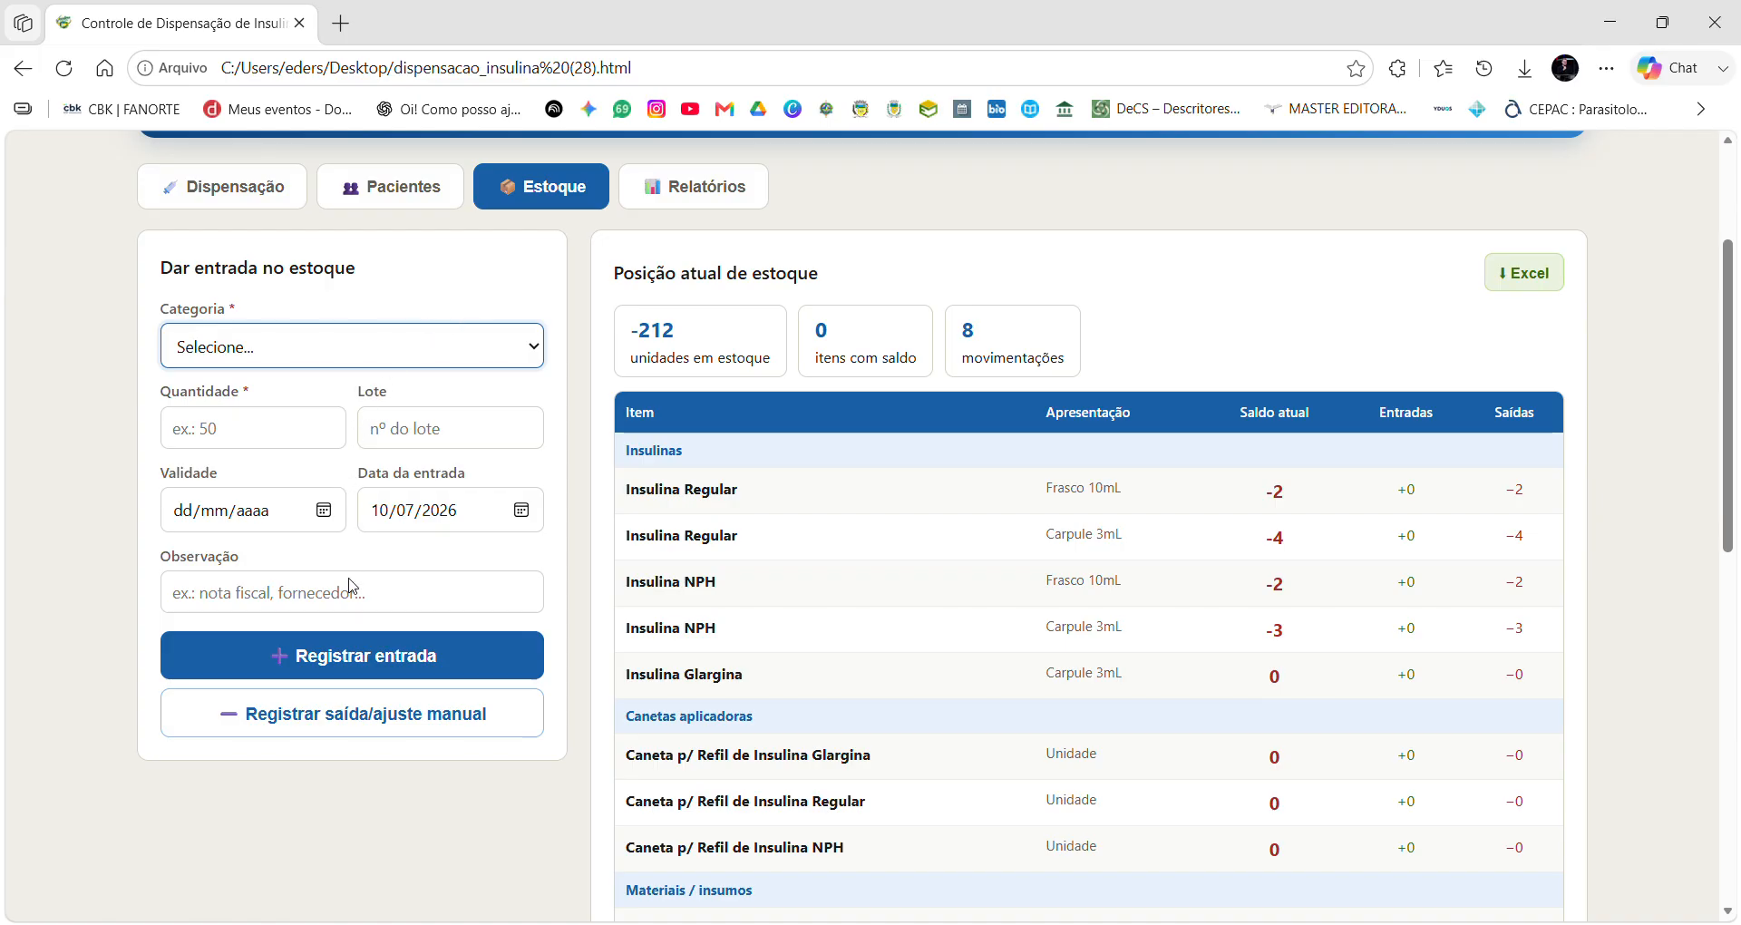
left_click(421, 297)
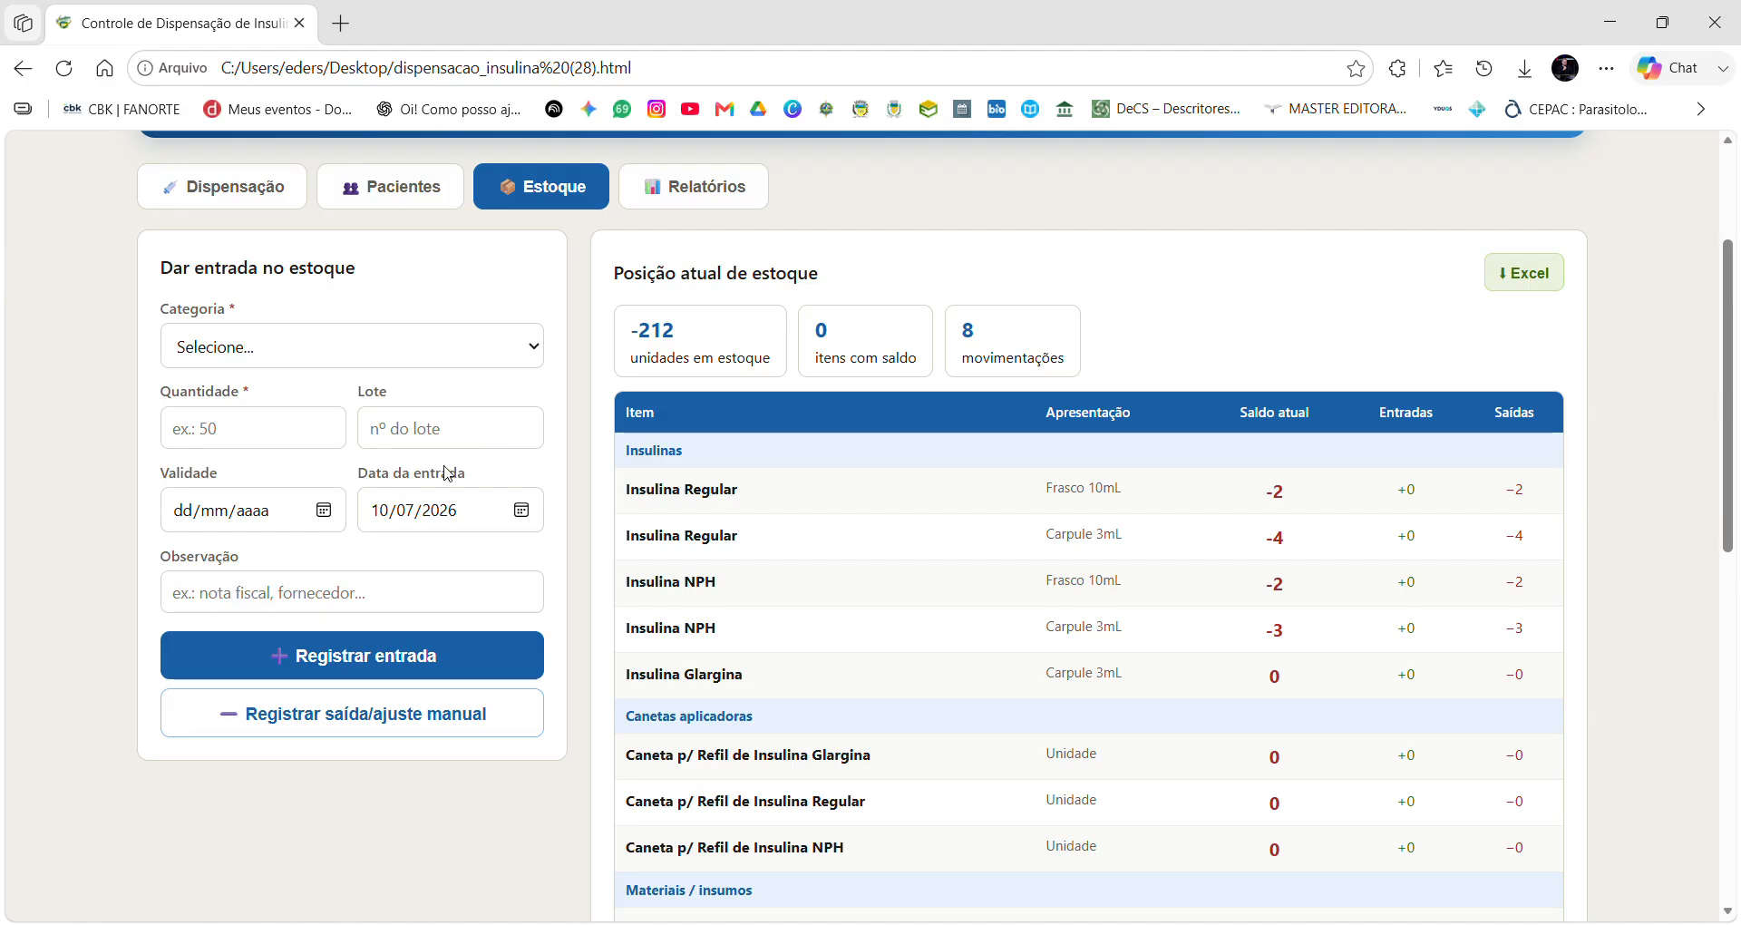
scroll(917, 656, "down", 4)
scroll(361, 556, "up", 3)
scroll(846, 599, "down", 8)
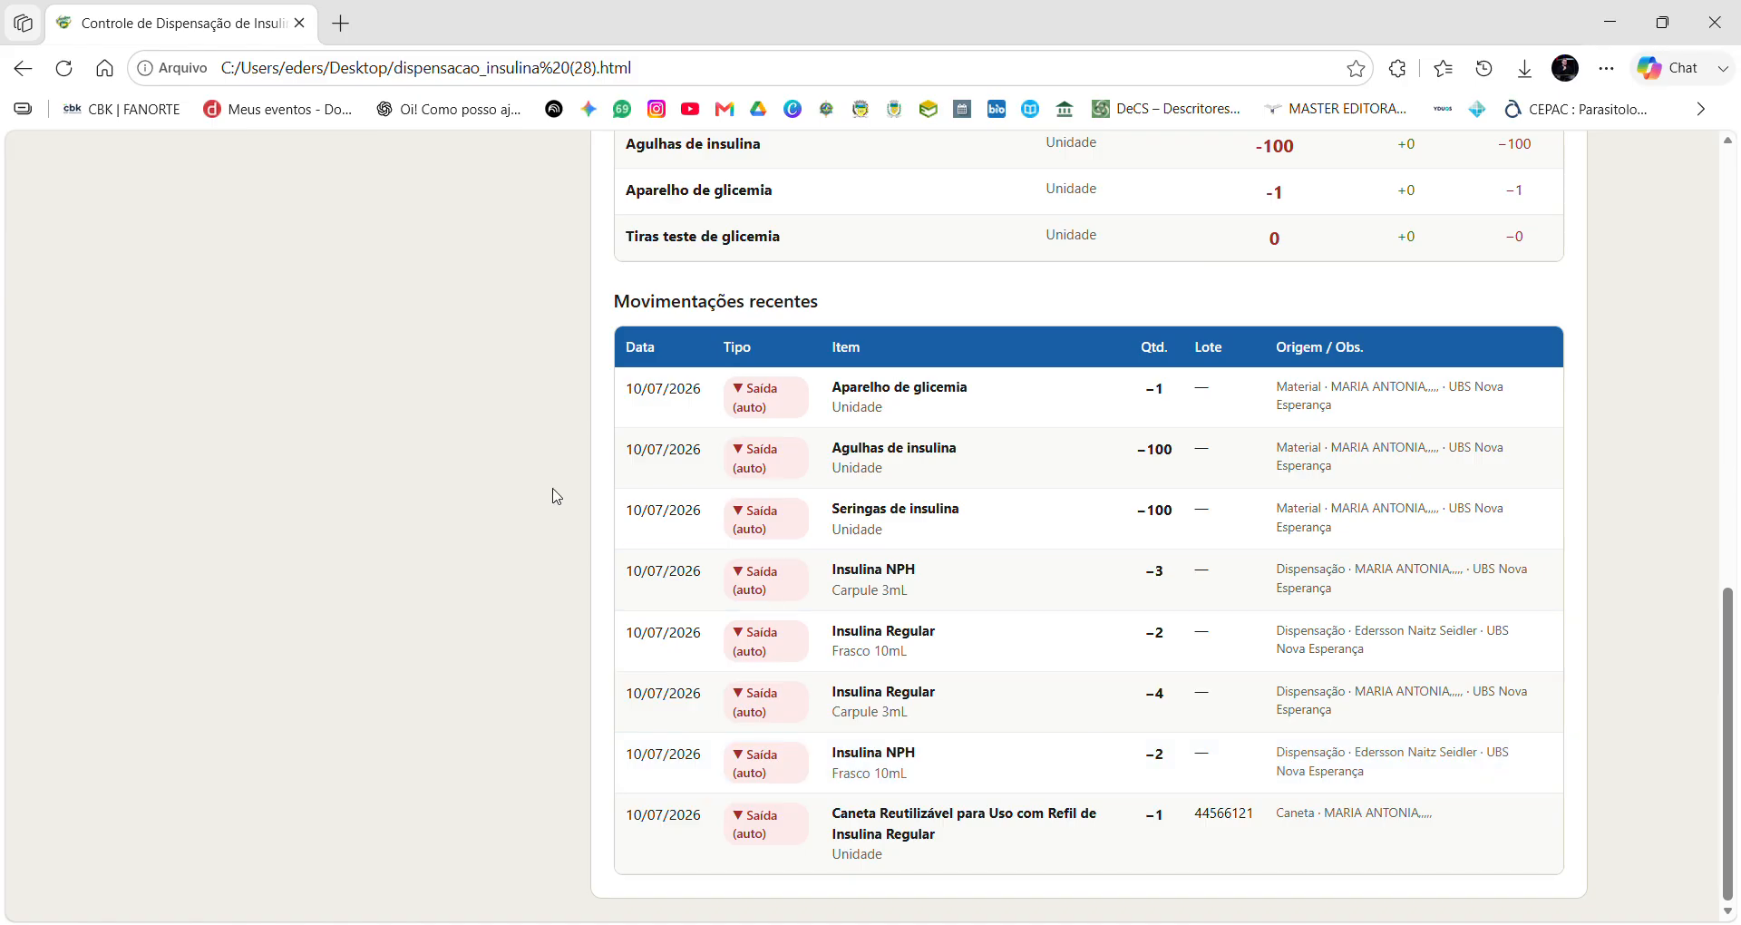
scroll(557, 496, "up", 10)
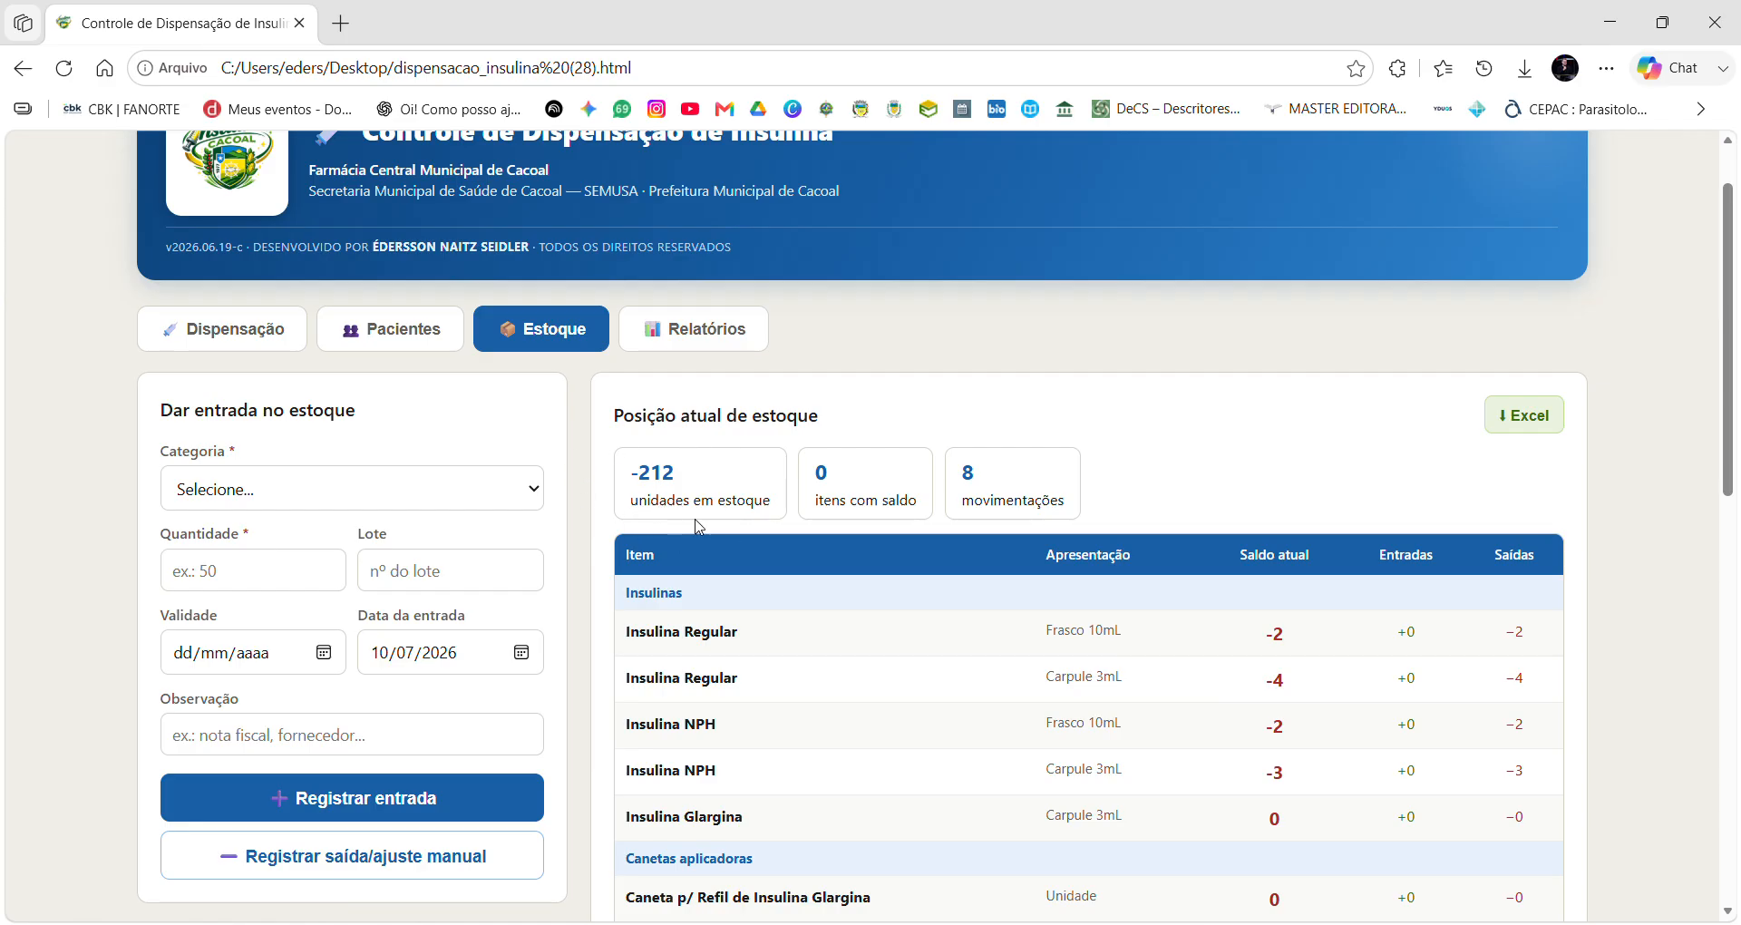
scroll(573, 466, "up", 1)
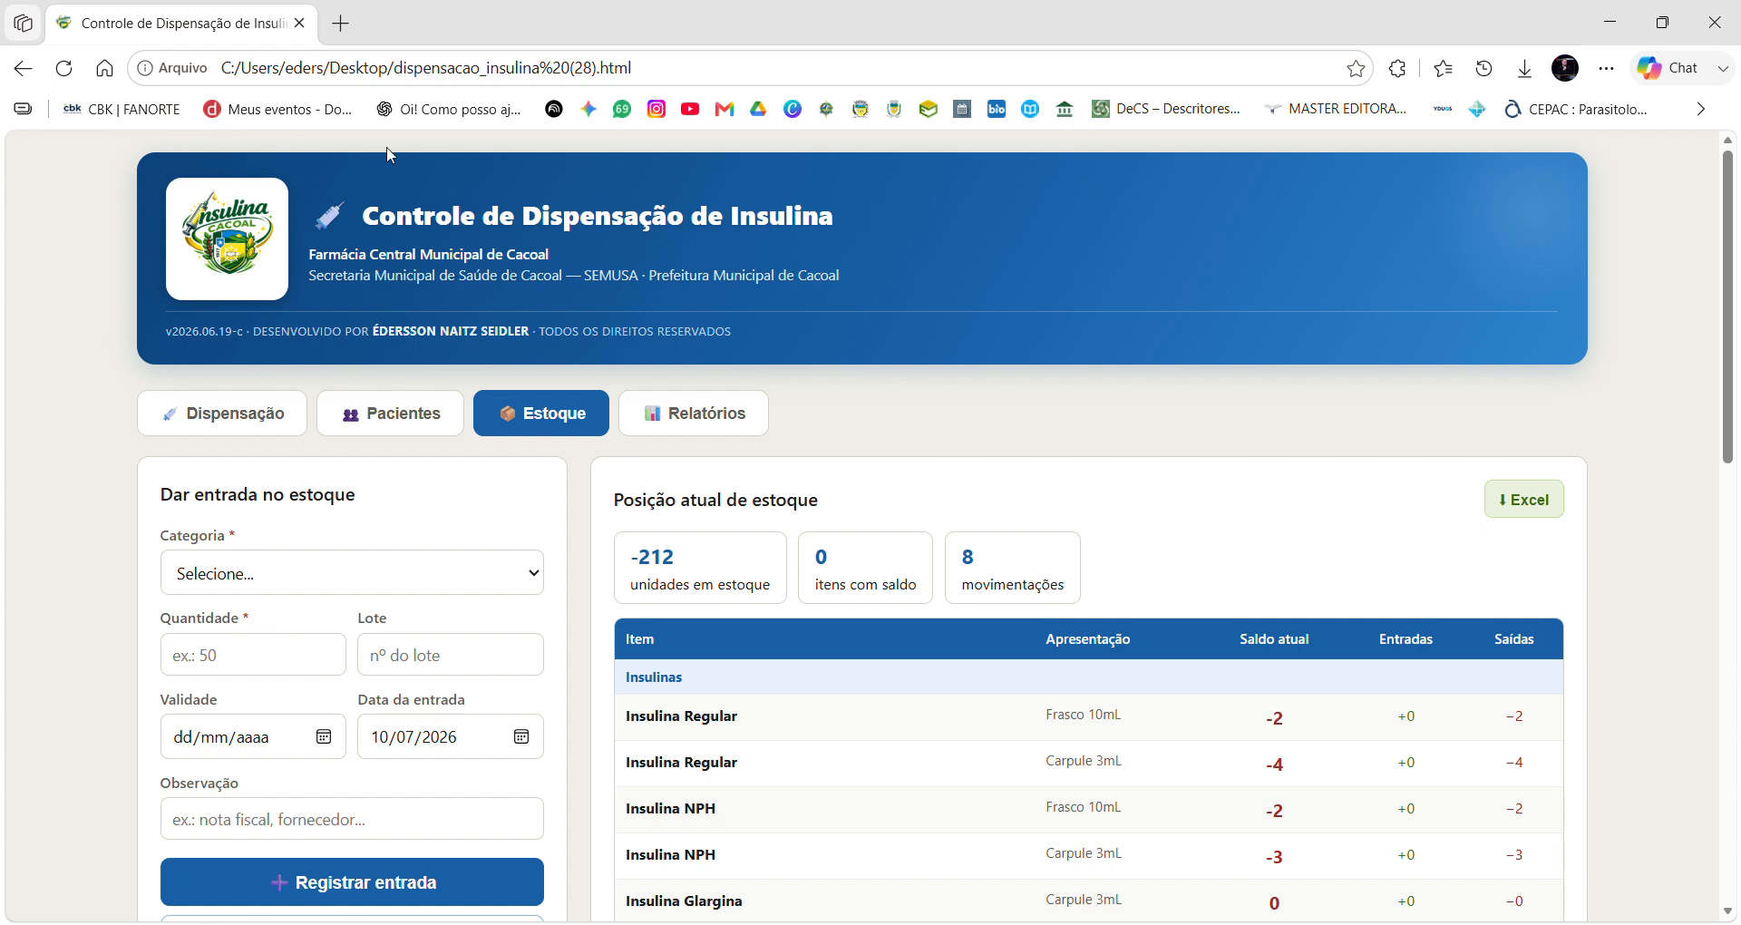
Go back to Dispensação and review the two UBS Nova Esperança records totaling 6 vials.
left_click(263, 418)
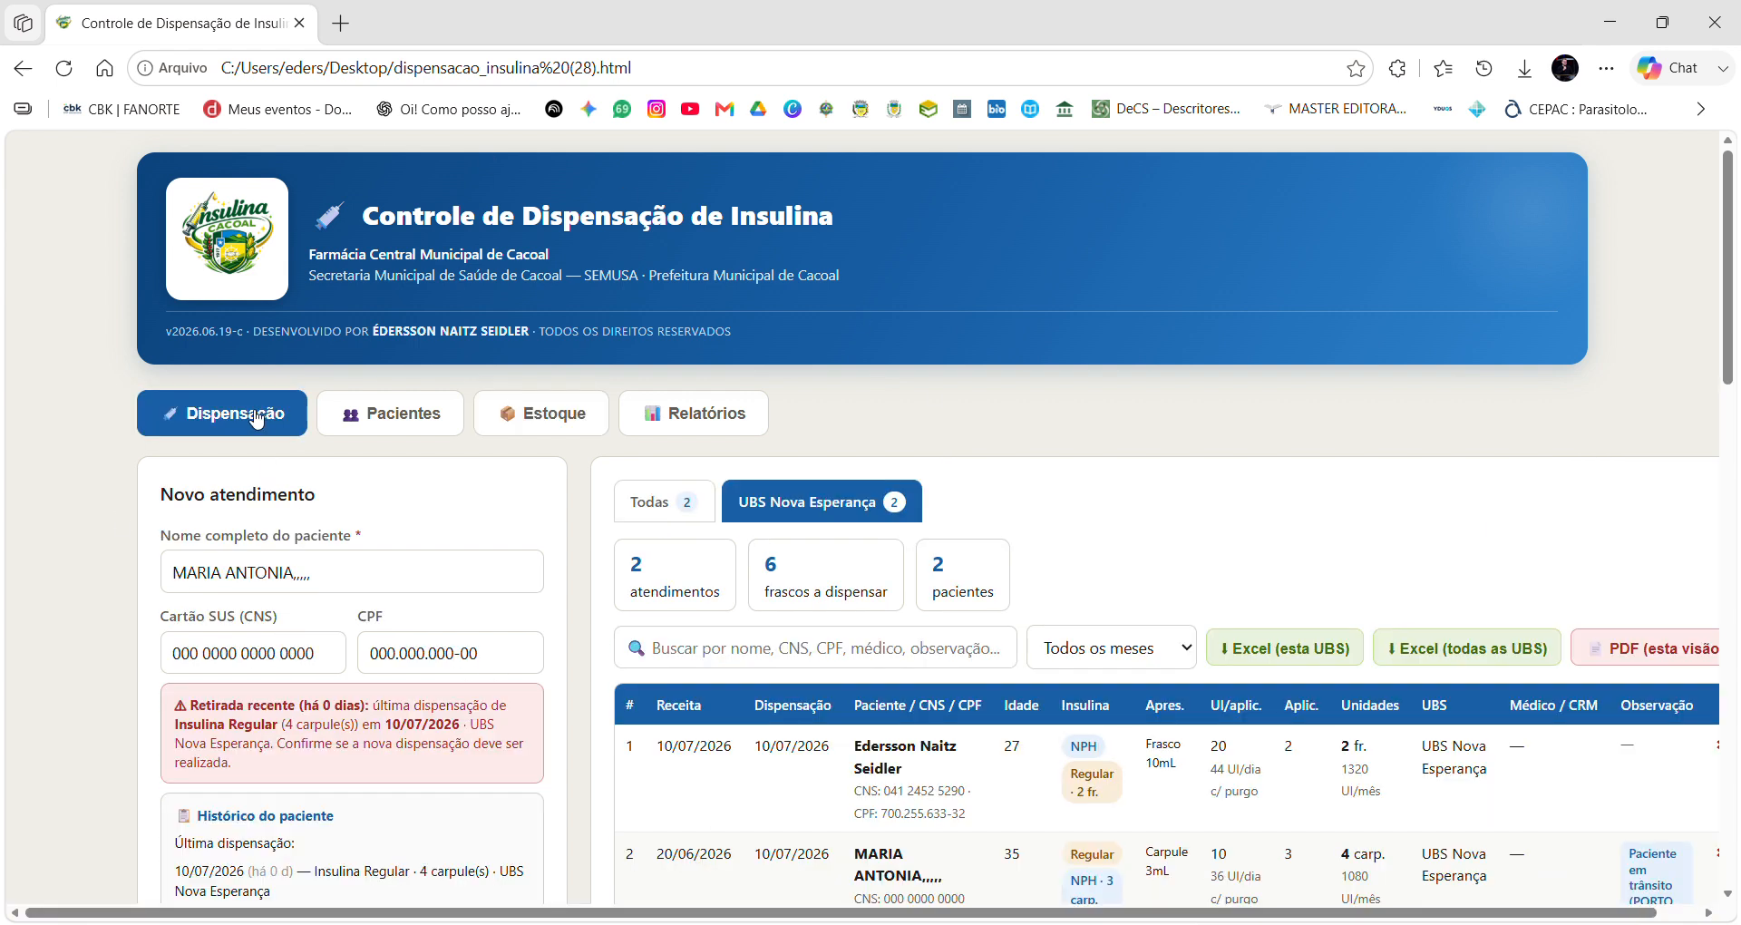
scroll(1066, 622, "down", 3)
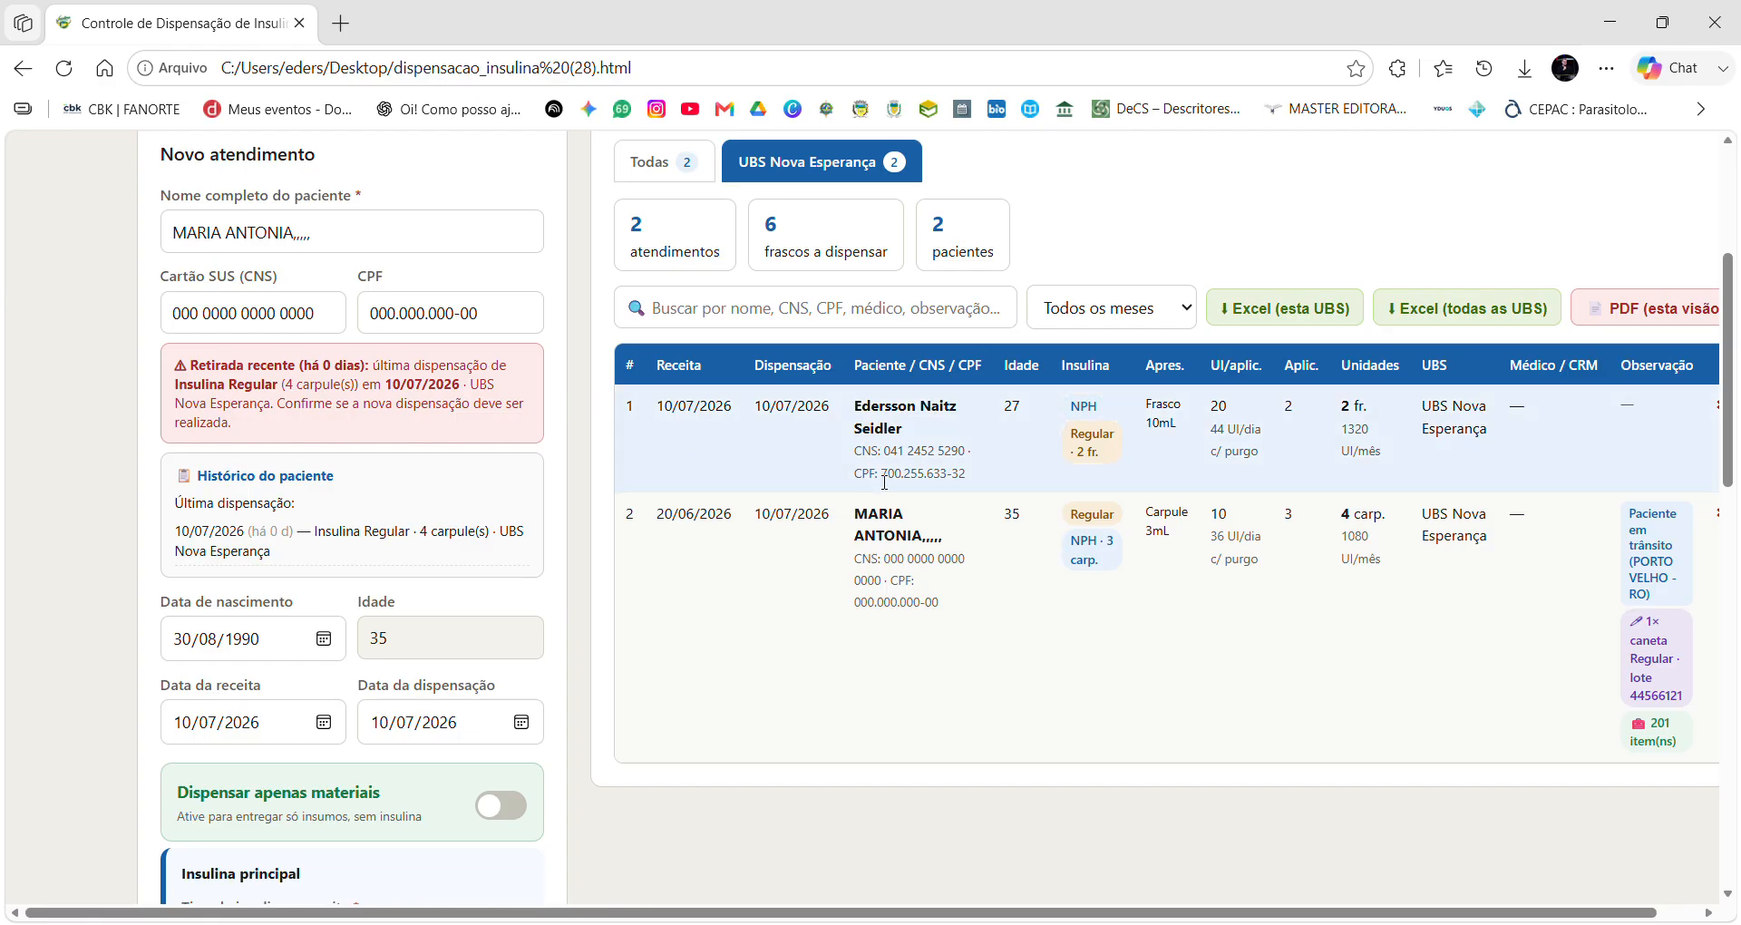
scroll(1049, 477, "up", 1)
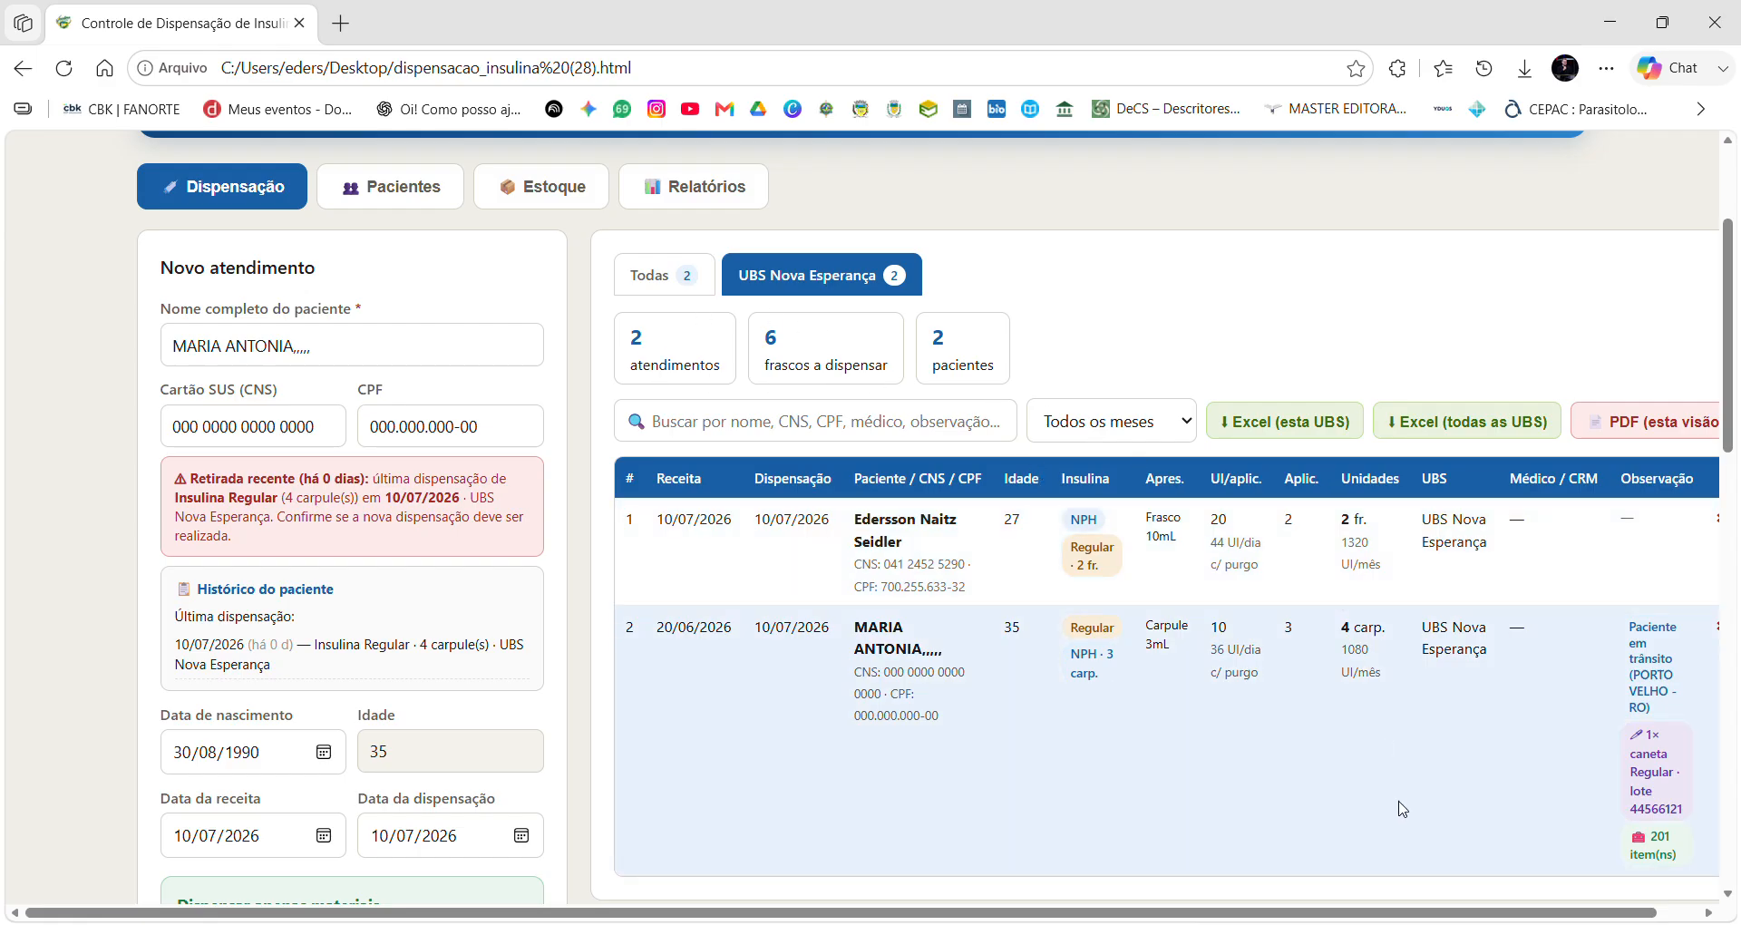
scroll(574, 597, "up", 3)
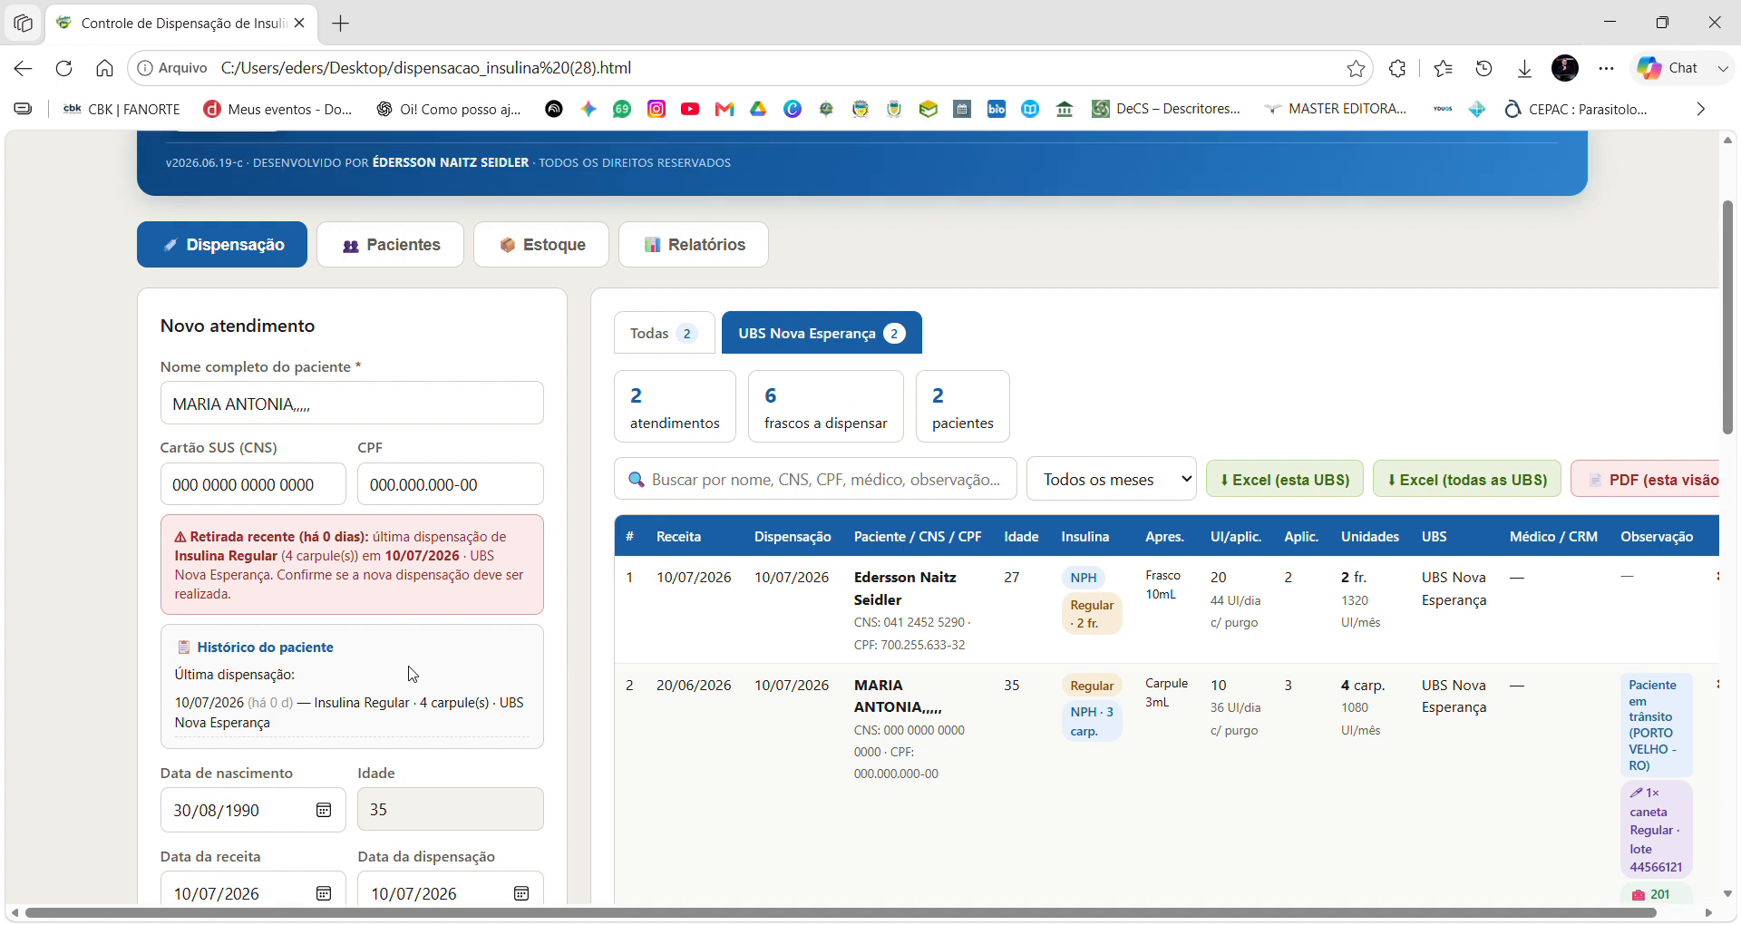
scroll(1655, 655, "down", 3)
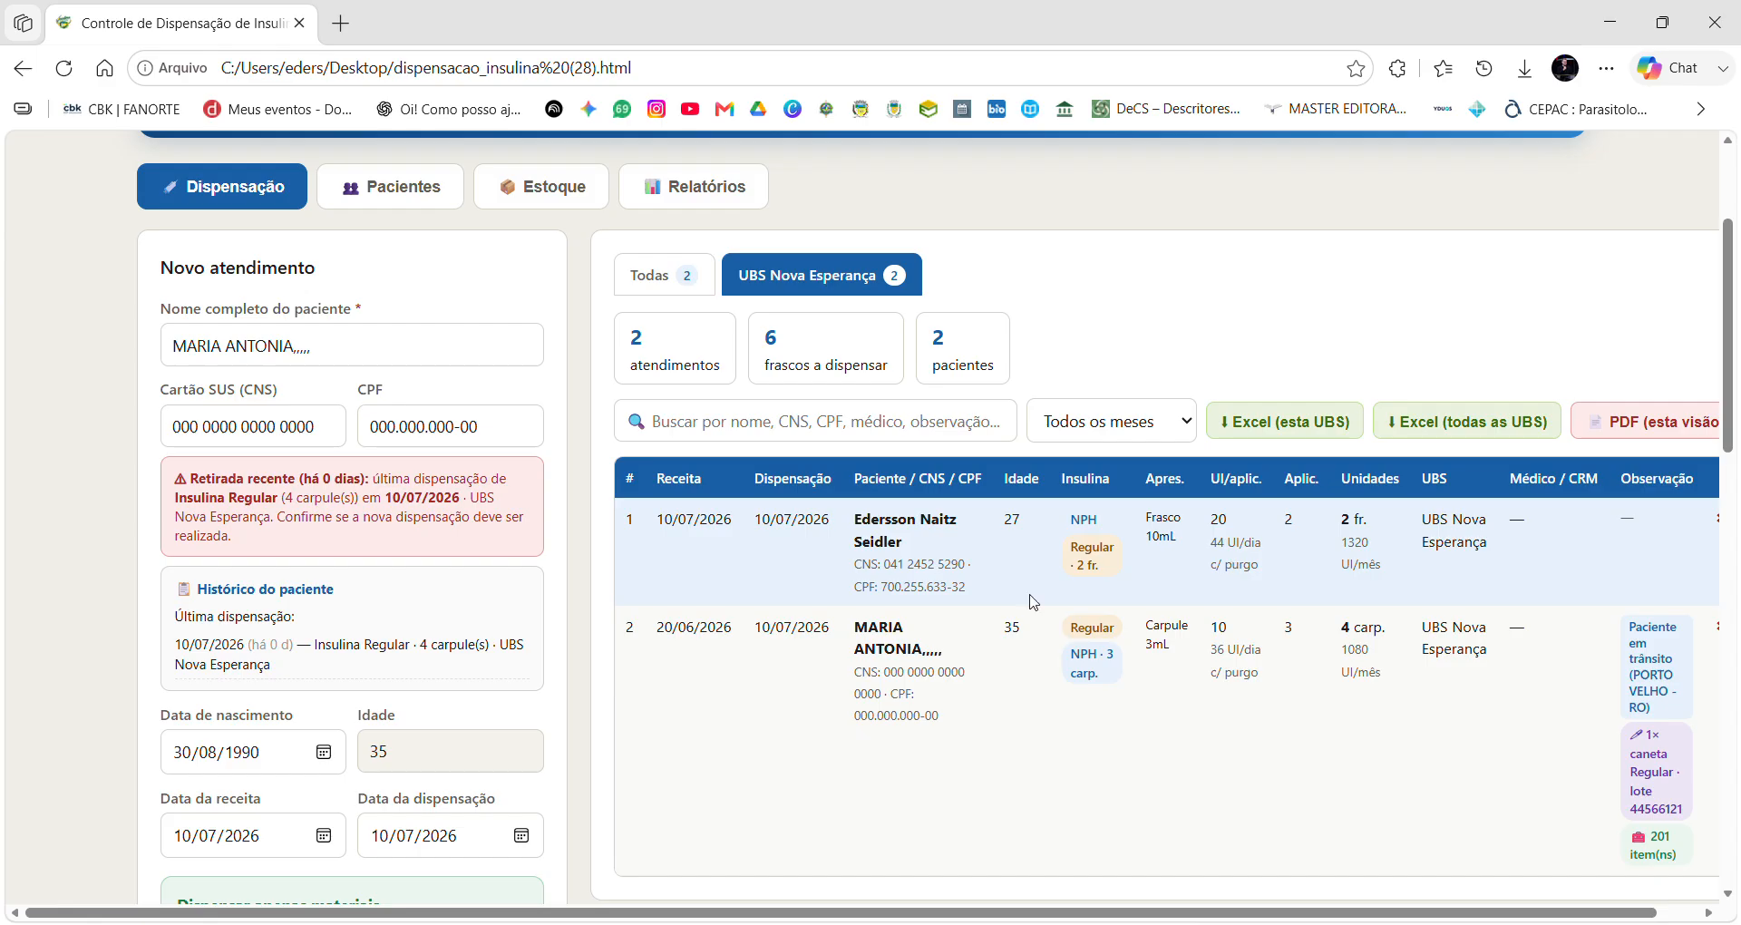
scroll(1161, 639, "down", 1)
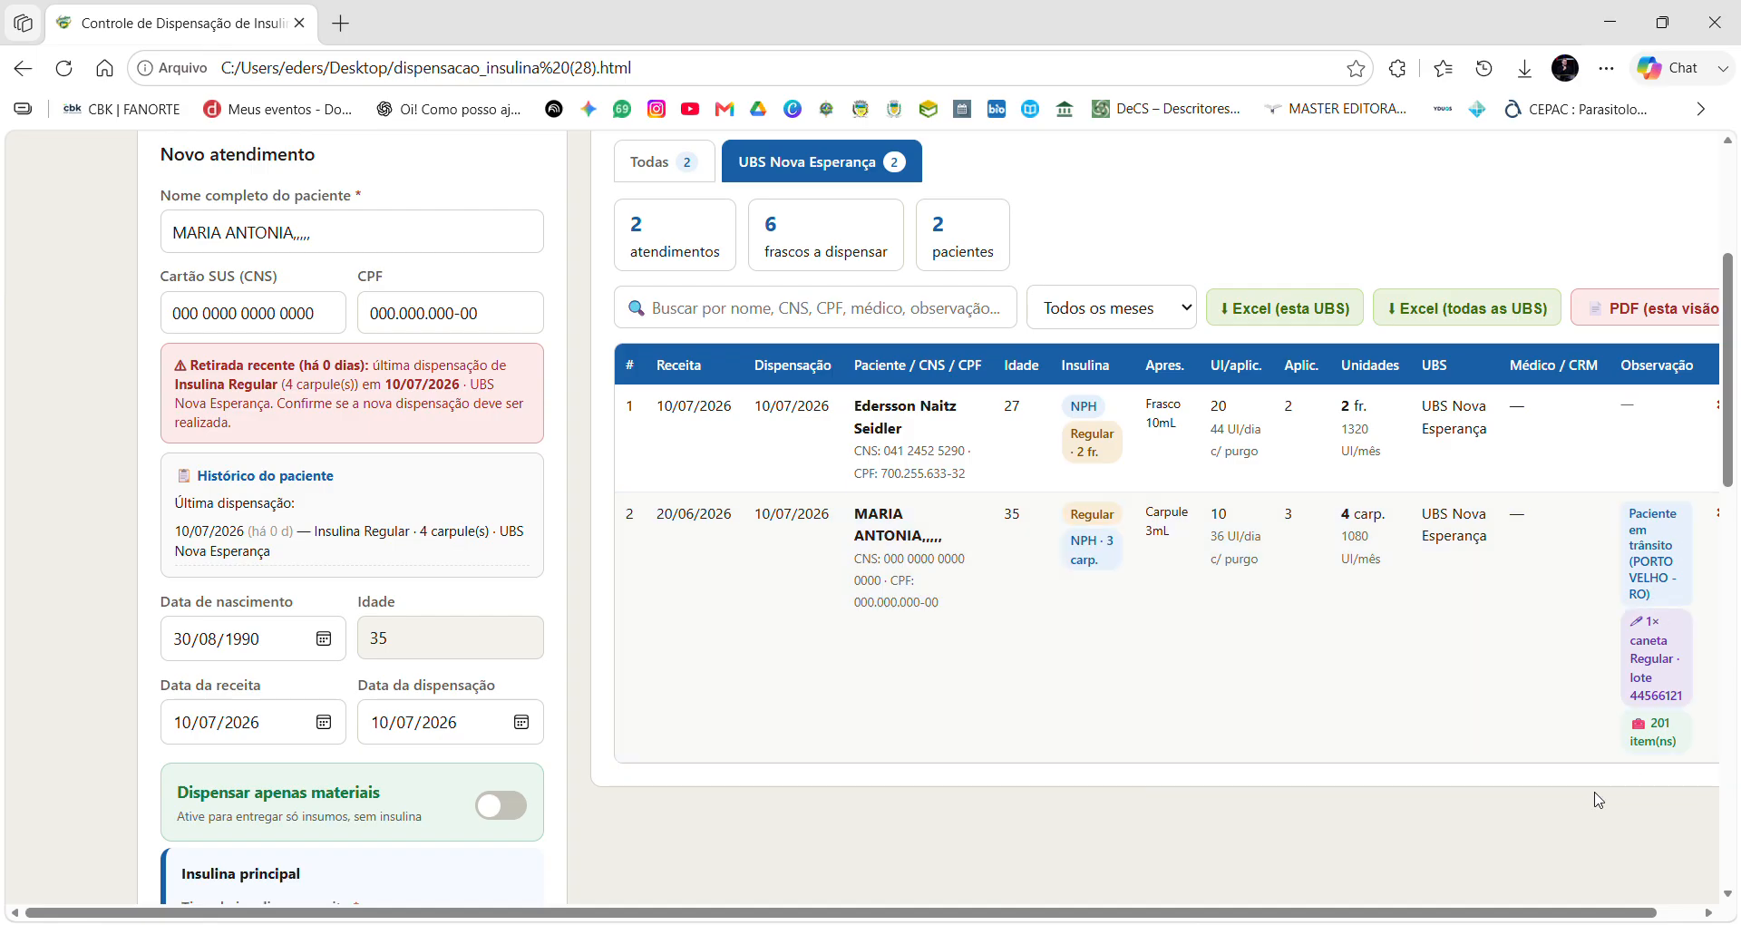
mouse_move(1537, 921)
left_mouse_down()
mouse_move(1674, 919)
mouse_move(1572, 920)
left_mouse_up()
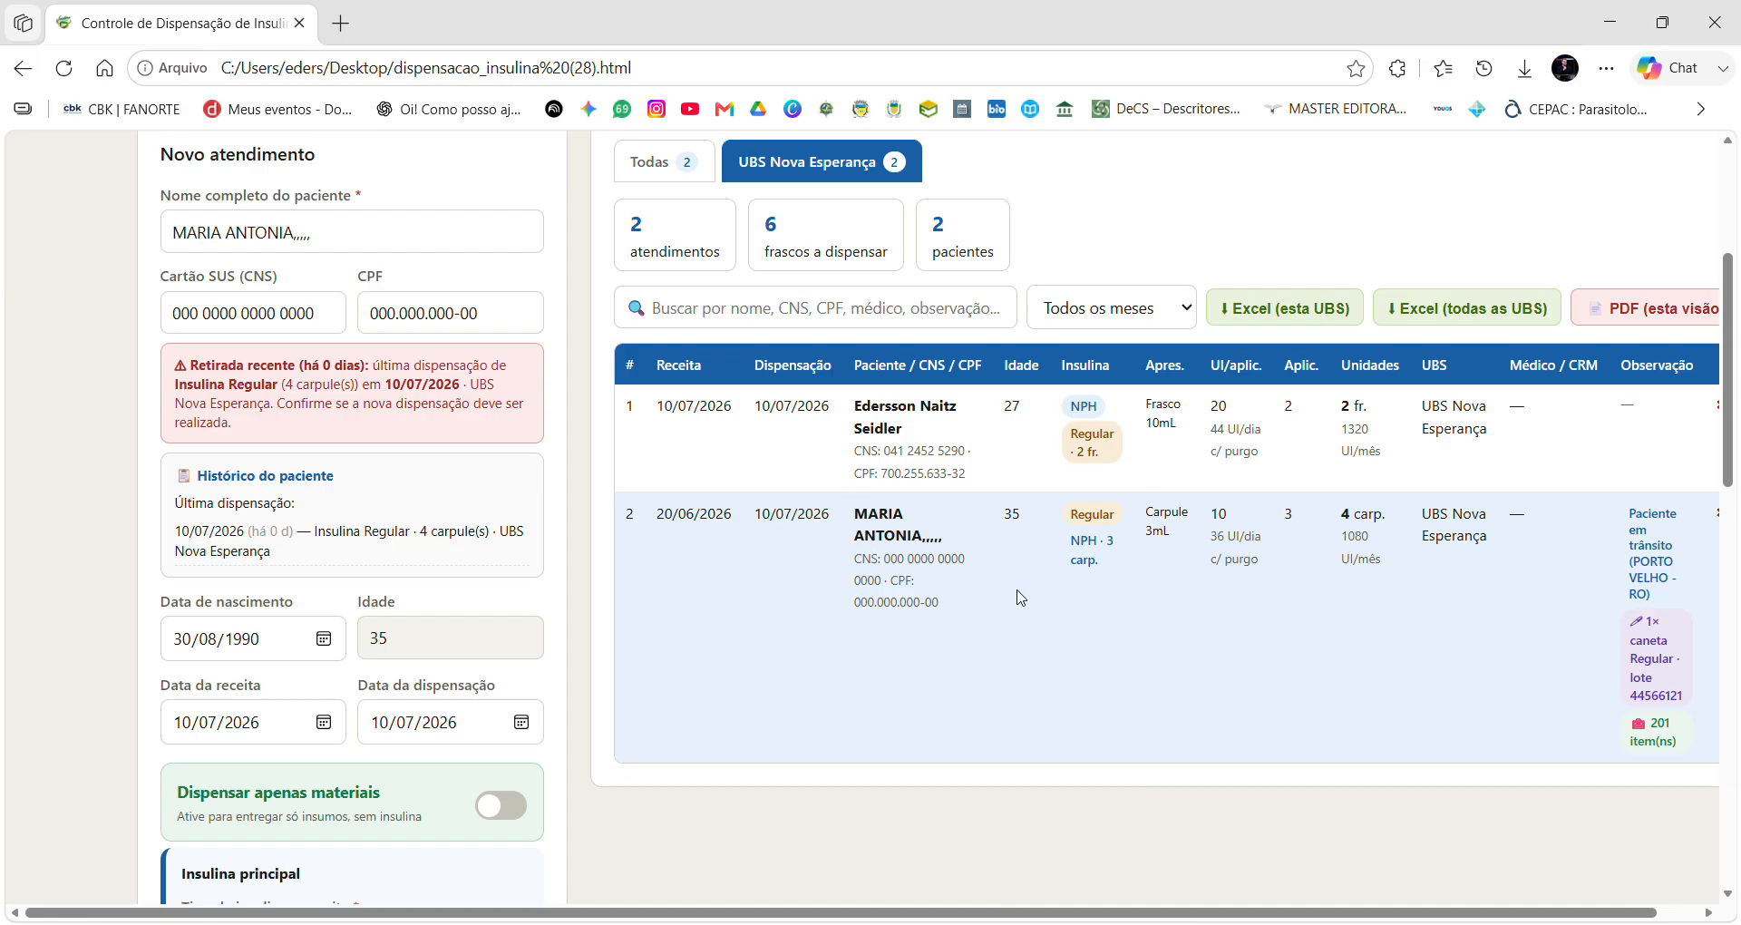
scroll(1016, 599, "up", 3)
scroll(1016, 617, "up", 1)
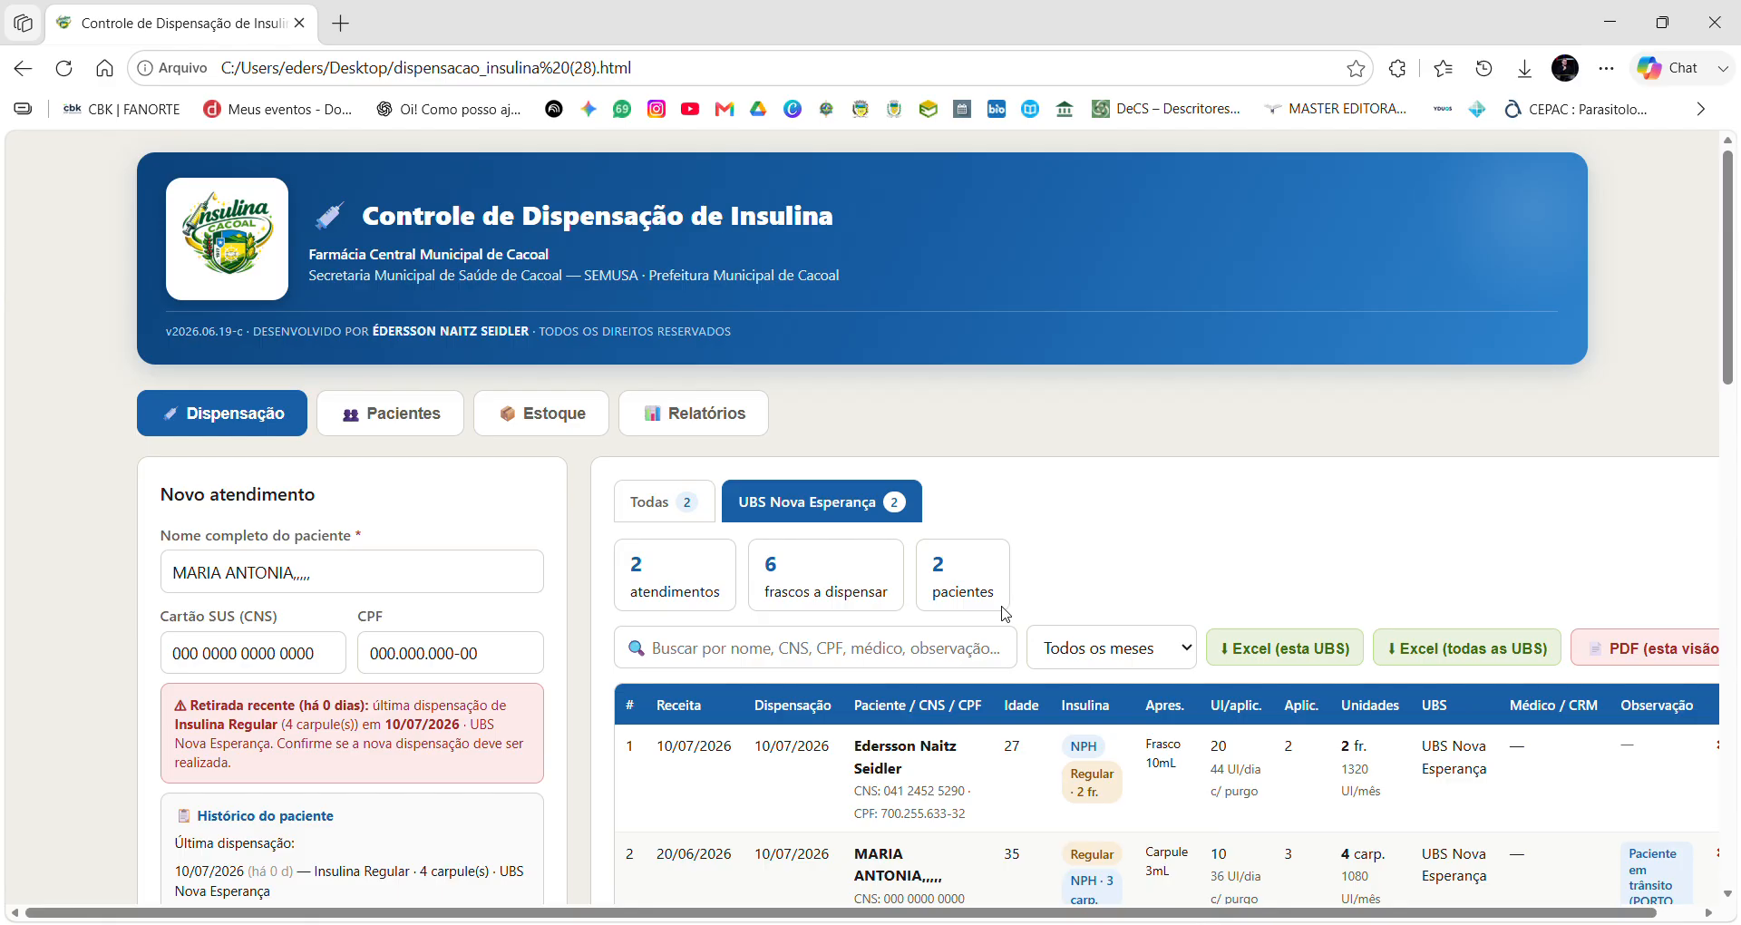
scroll(1135, 561, "down", 1)
scroll(1135, 561, "down", 2)
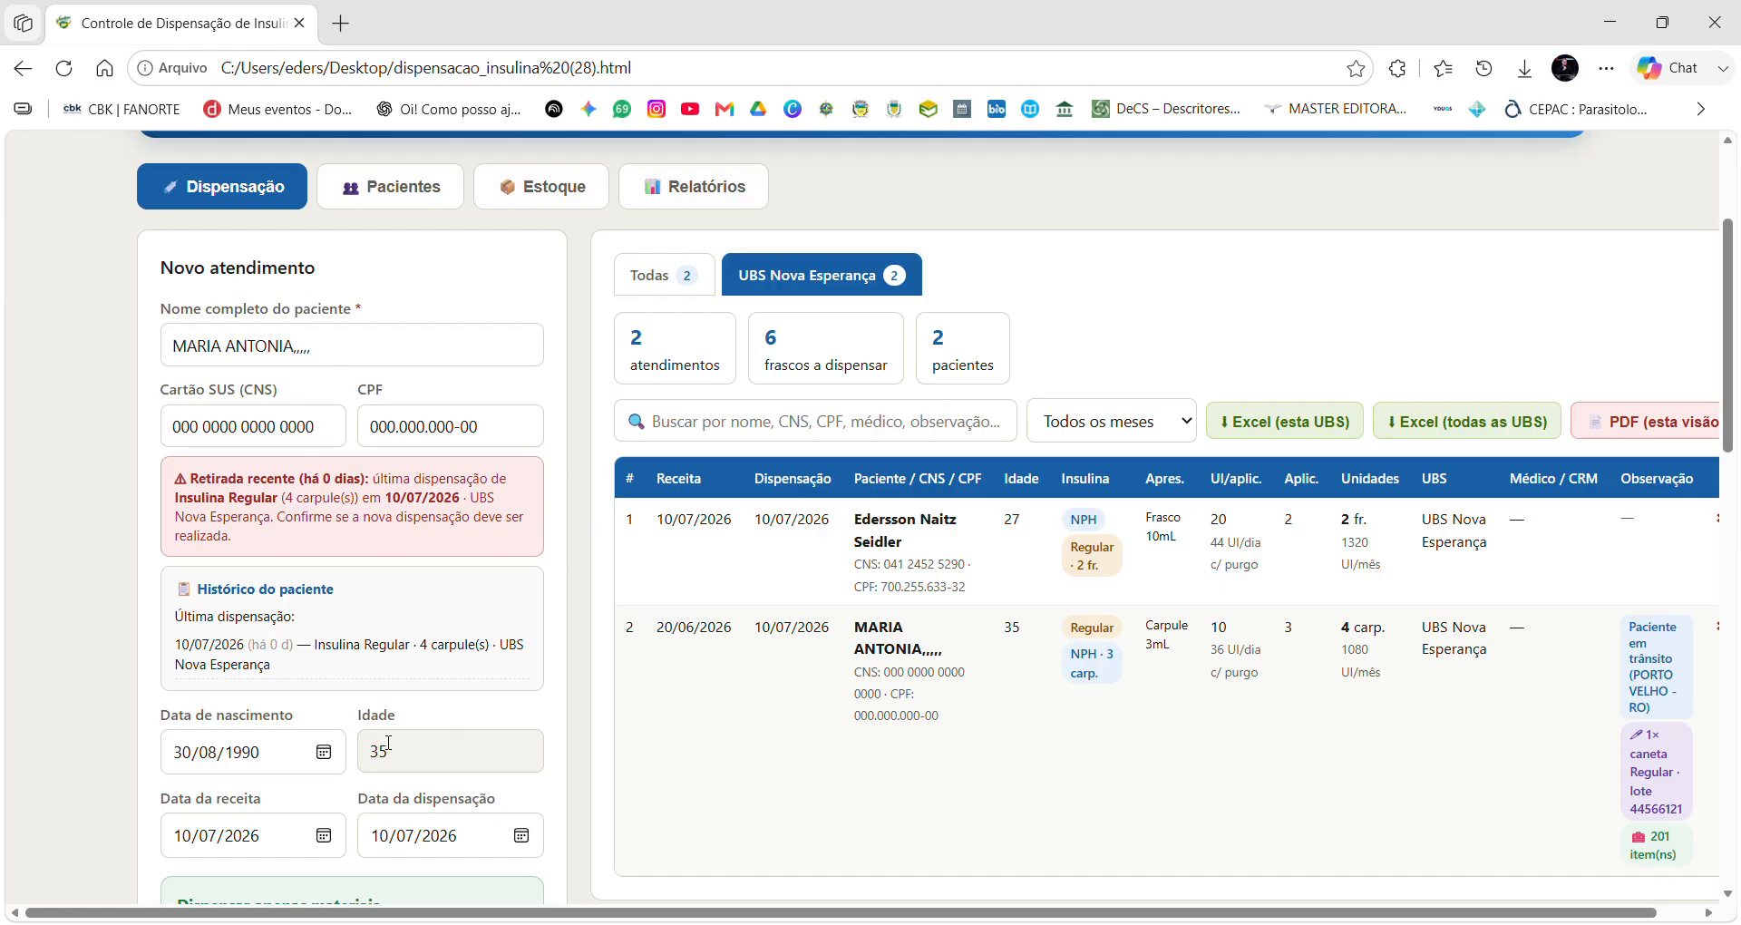
scroll(388, 745, "down", 1)
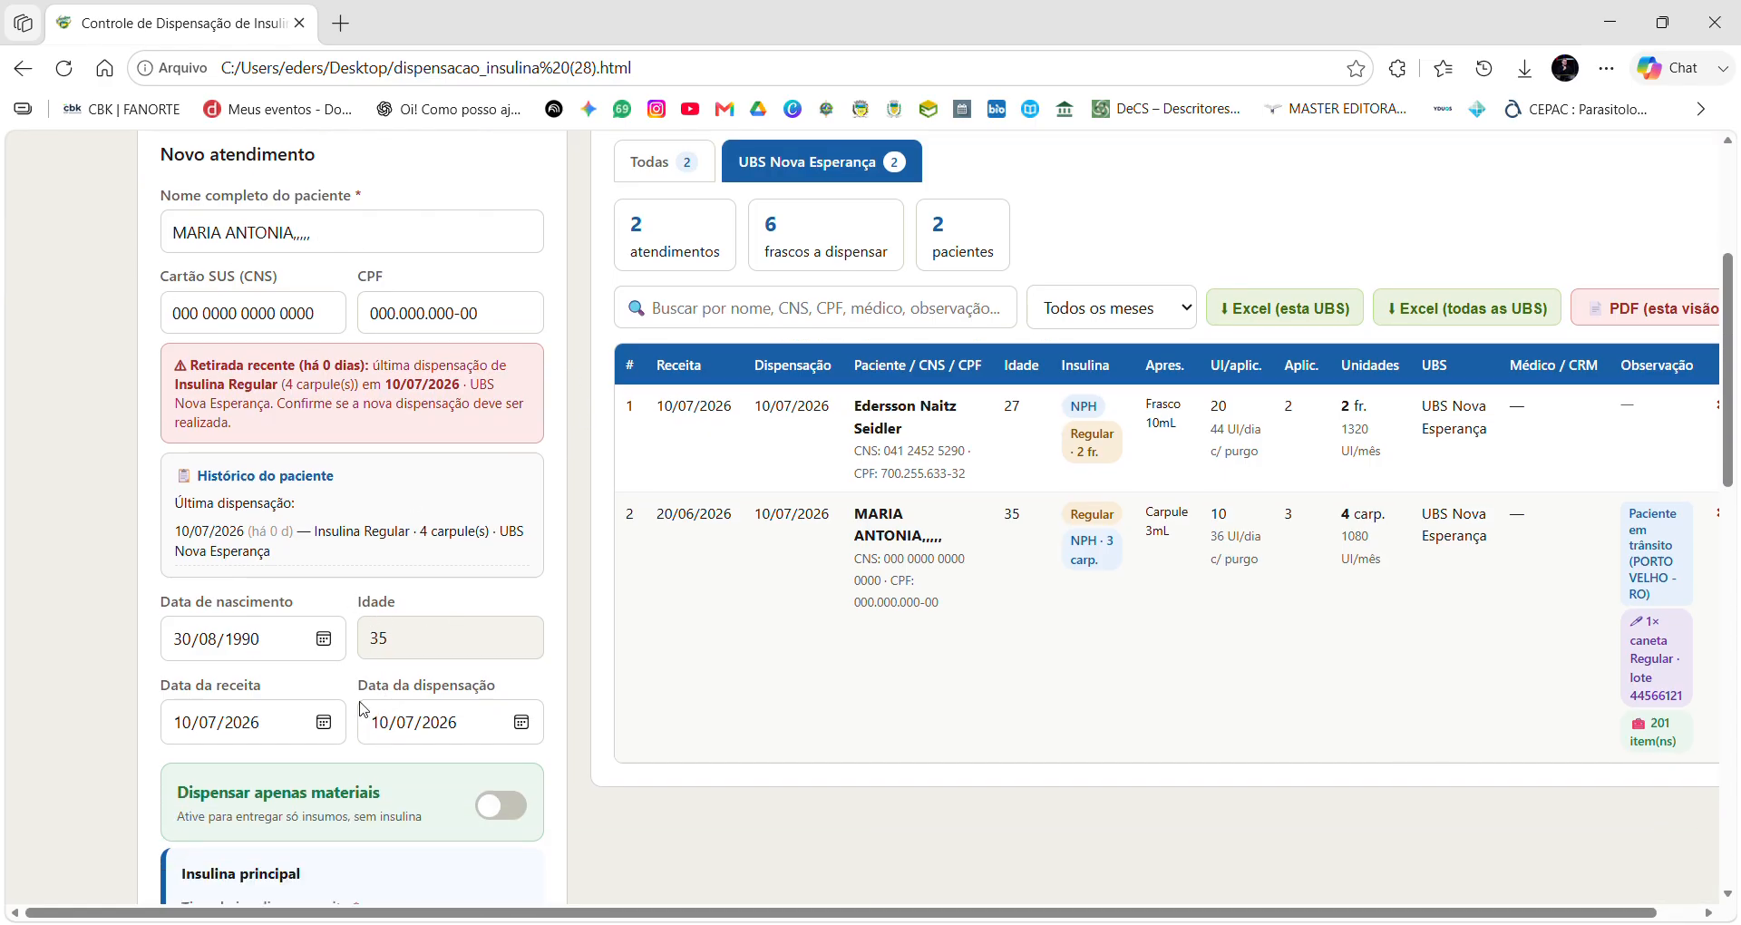